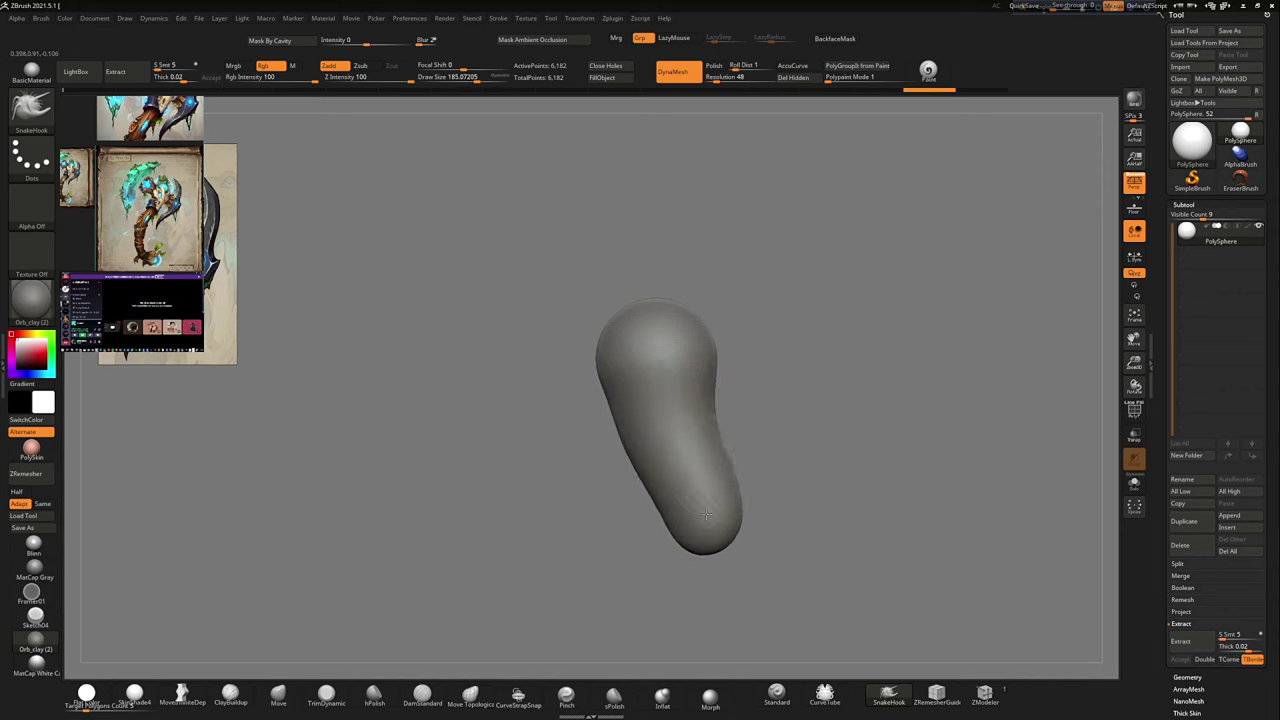
Step: Pull the sphere into a long curved, hooked tail with a spike on its right side using SnakeHook
left_click_drag(771, 443, 740, 575)
left_click_drag(700, 500, 725, 558)
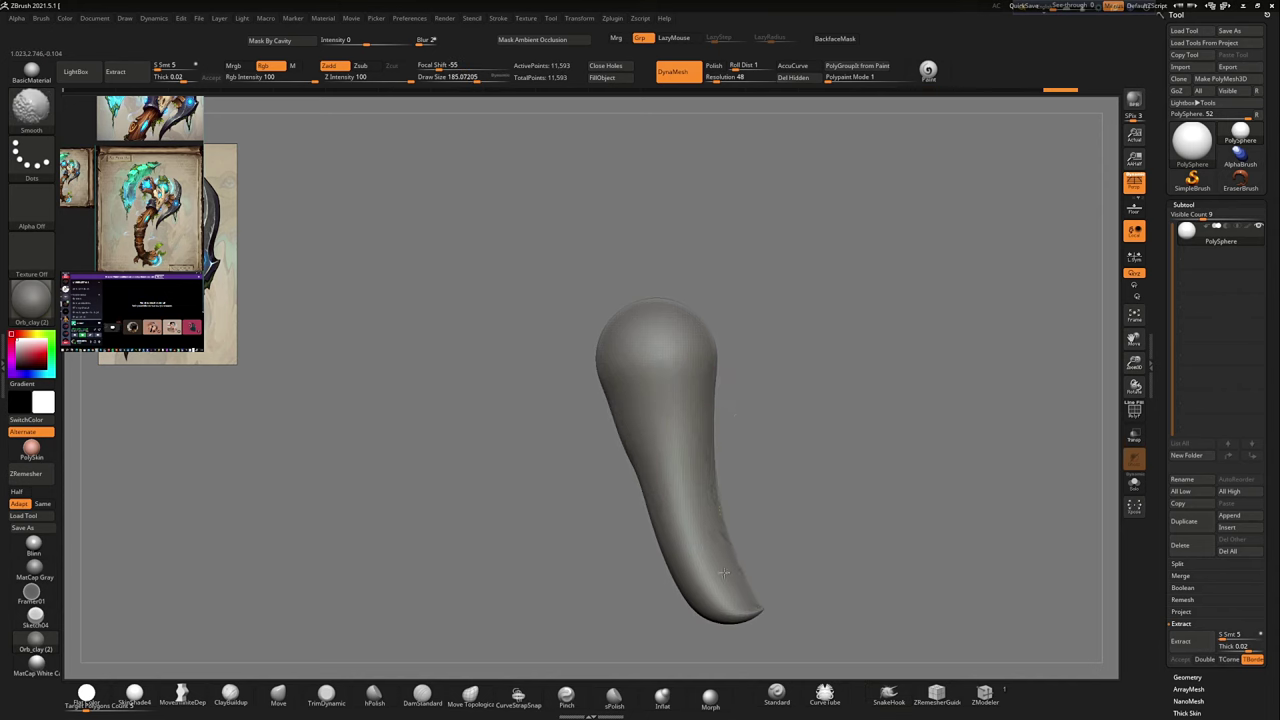
mouse_move(651, 257)
left_mouse_down()
mouse_move(585, 153)
mouse_move(706, 262)
mouse_move(701, 390)
left_mouse_up()
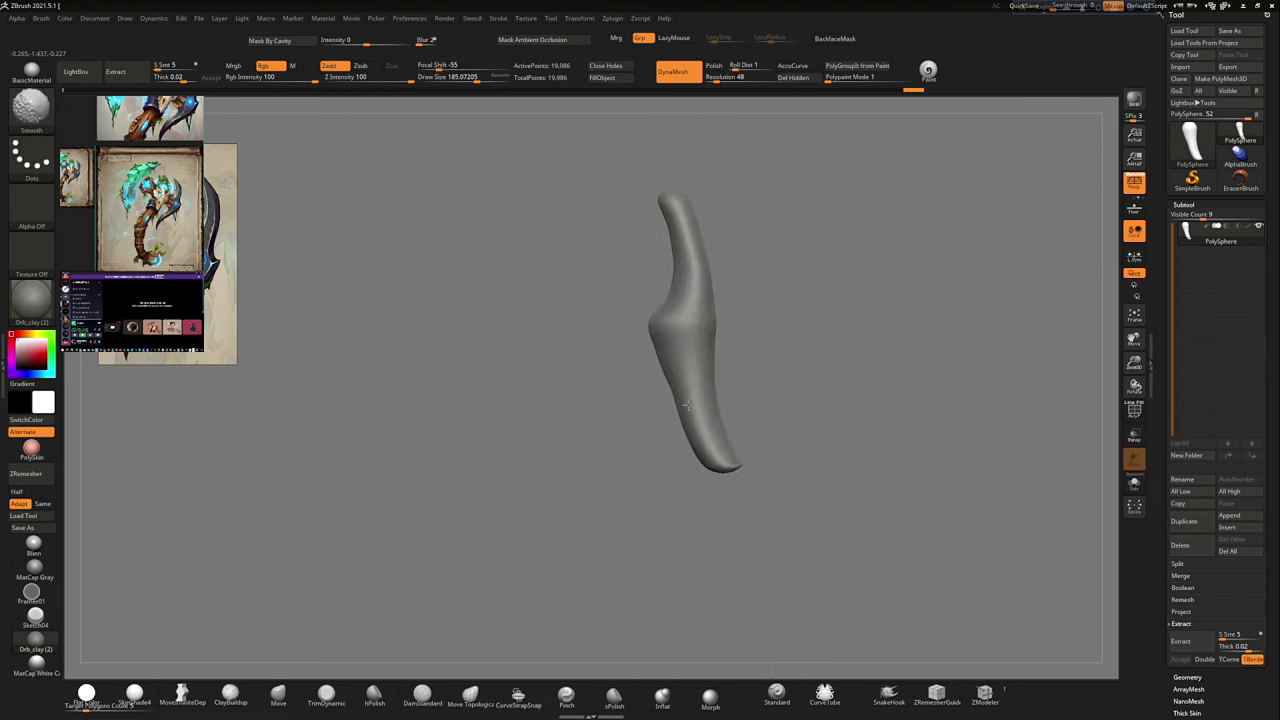
mouse_move(766, 355)
left_mouse_down("alt")
mouse_move(751, 366)
mouse_move(805, 318)
mouse_move(740, 410)
left_mouse_up("alt")
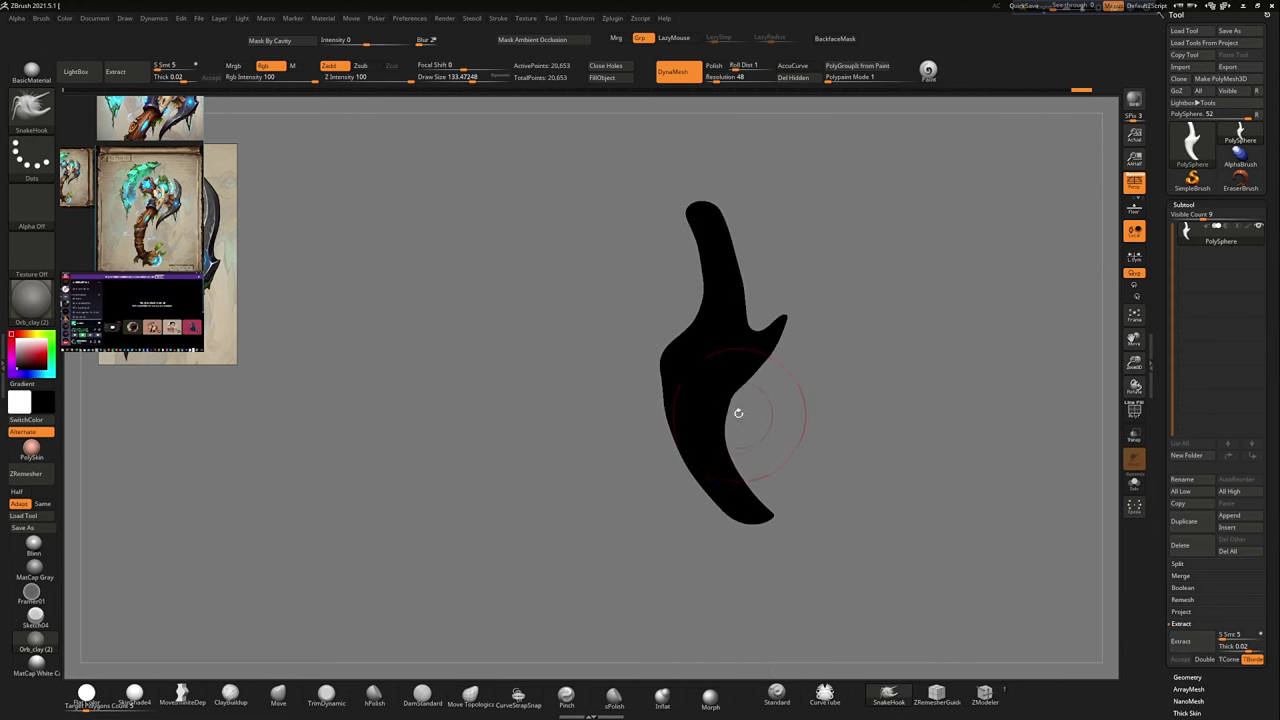
left_click_drag(781, 531, 749, 500)
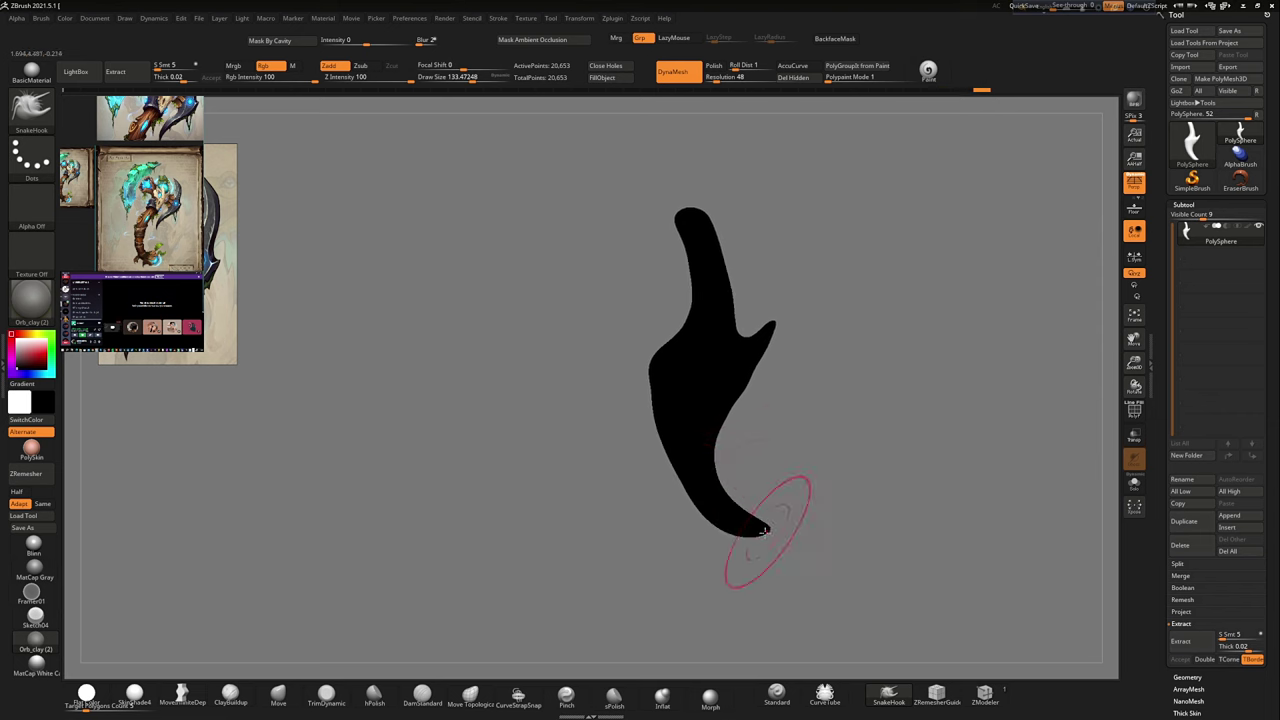
Step: Hook the top tip up and to the left, then DynaMesh the shape evenly at resolution 24
left_click_drag(690, 207, 667, 186)
left_click_drag(748, 204, 773, 242, "ctrl")
left_click_drag(674, 201, 655, 174)
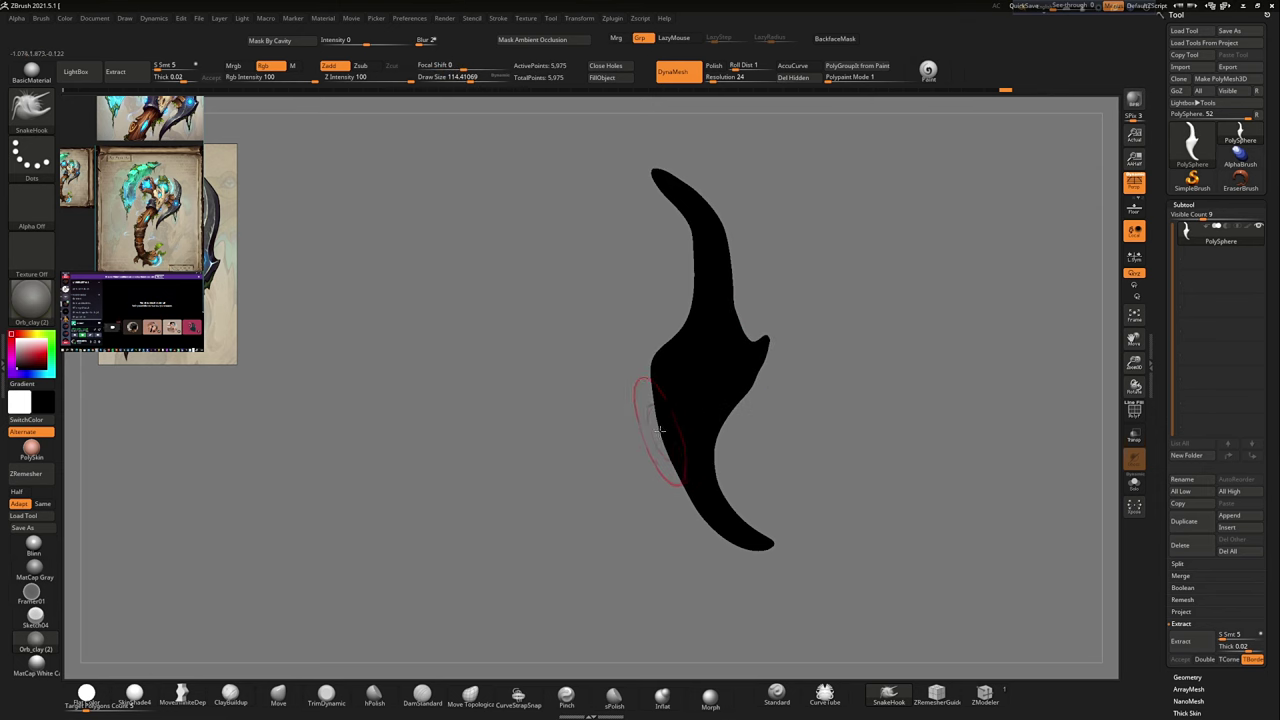
left_click_drag(748, 377, 819, 296, "ctrl")
left_click(374, 693)
Step: Flatten the hooked shape's surfaces into planes with hPolish, checking front and side profiles
key("f")
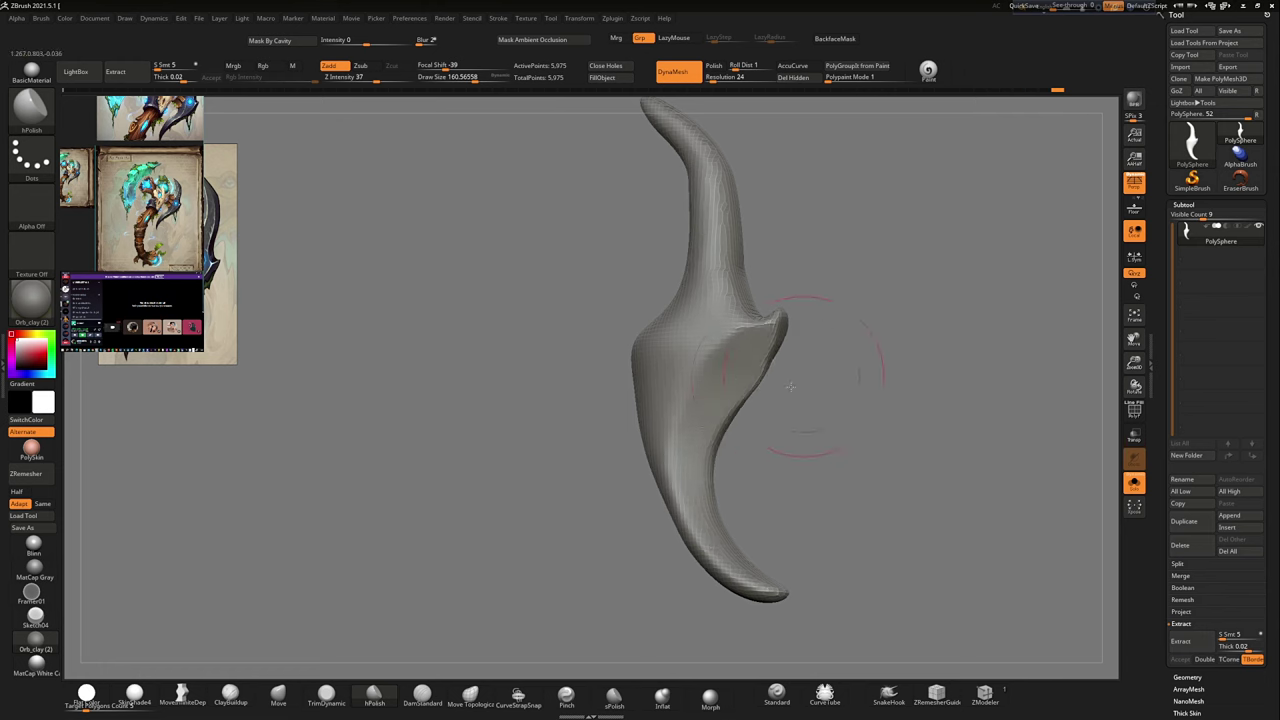
left_click_drag(790, 386, 723, 332)
mouse_move(724, 418)
left_mouse_down("shift")
mouse_move(872, 402)
mouse_move(691, 406)
left_mouse_up("shift")
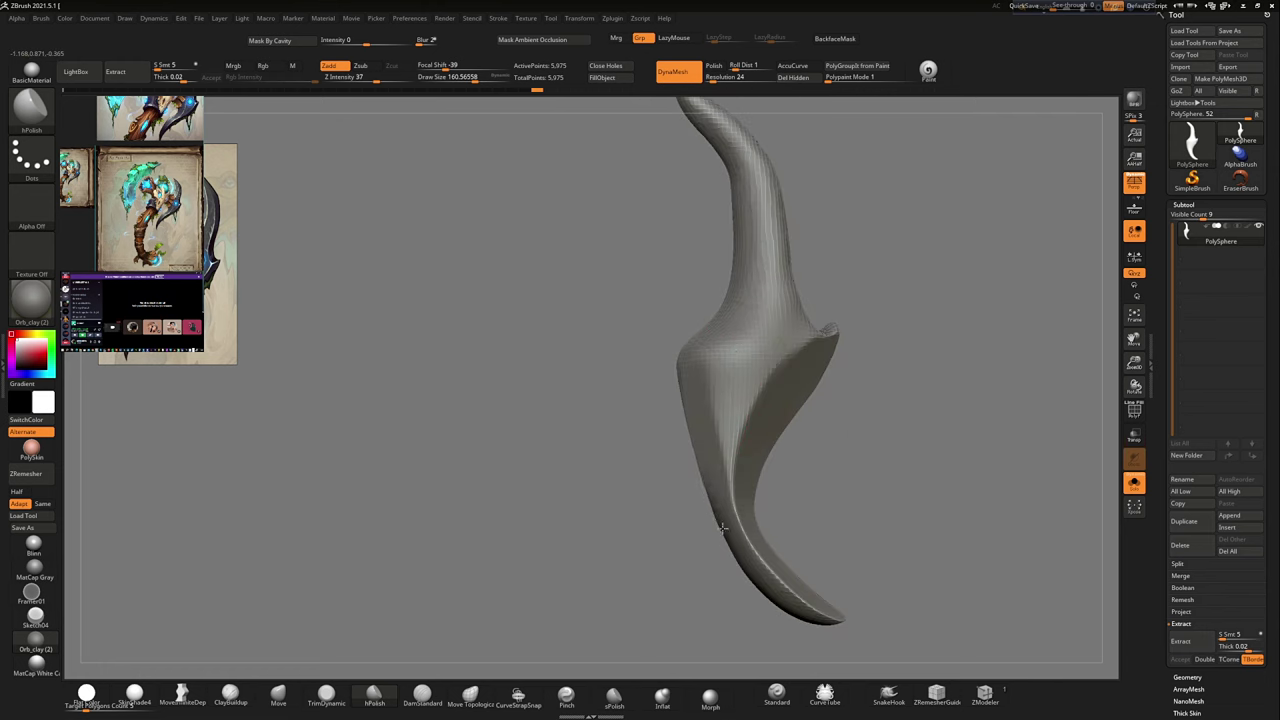
mouse_move(745, 568)
left_mouse_down()
mouse_move(757, 371)
mouse_move(709, 329)
left_mouse_up()
mouse_move(751, 163)
left_mouse_down()
mouse_move(720, 180)
mouse_move(823, 303)
mouse_move(772, 128)
left_mouse_up()
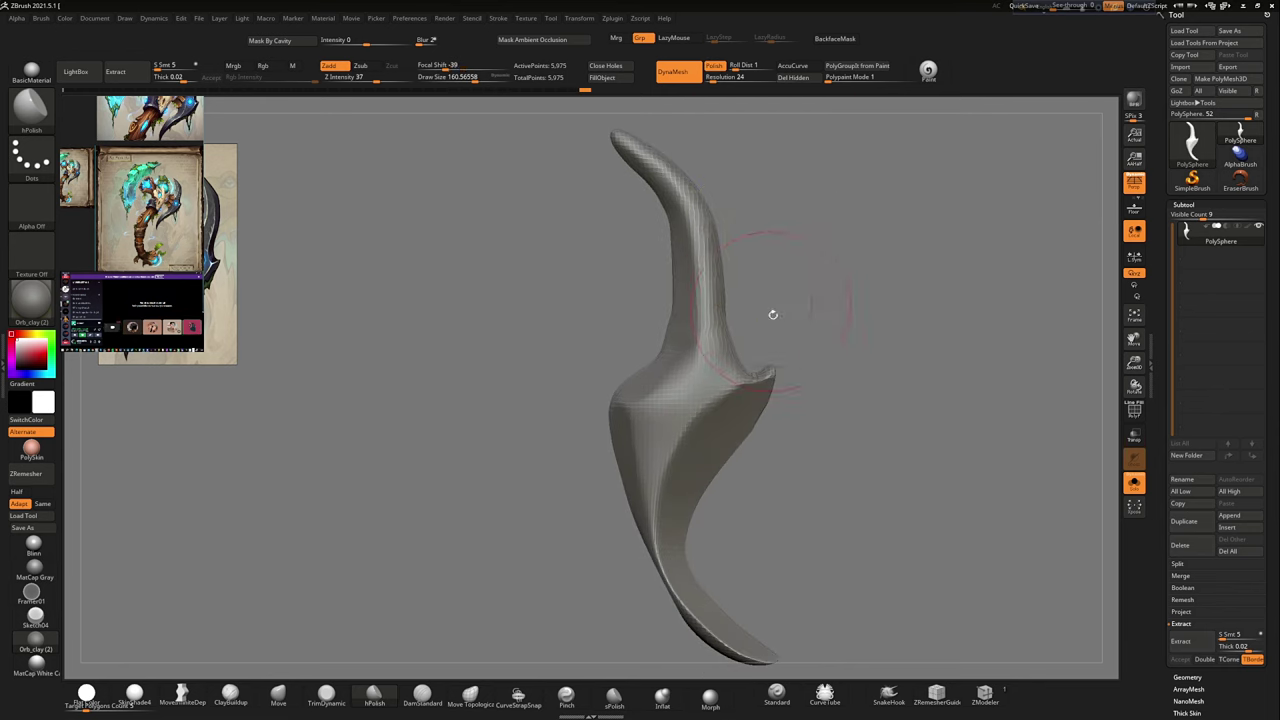
Step: Pull the left bulge into shape with the Move brush
key("b")
key("m")
key("v")
left_click_drag(737, 328, 644, 363)
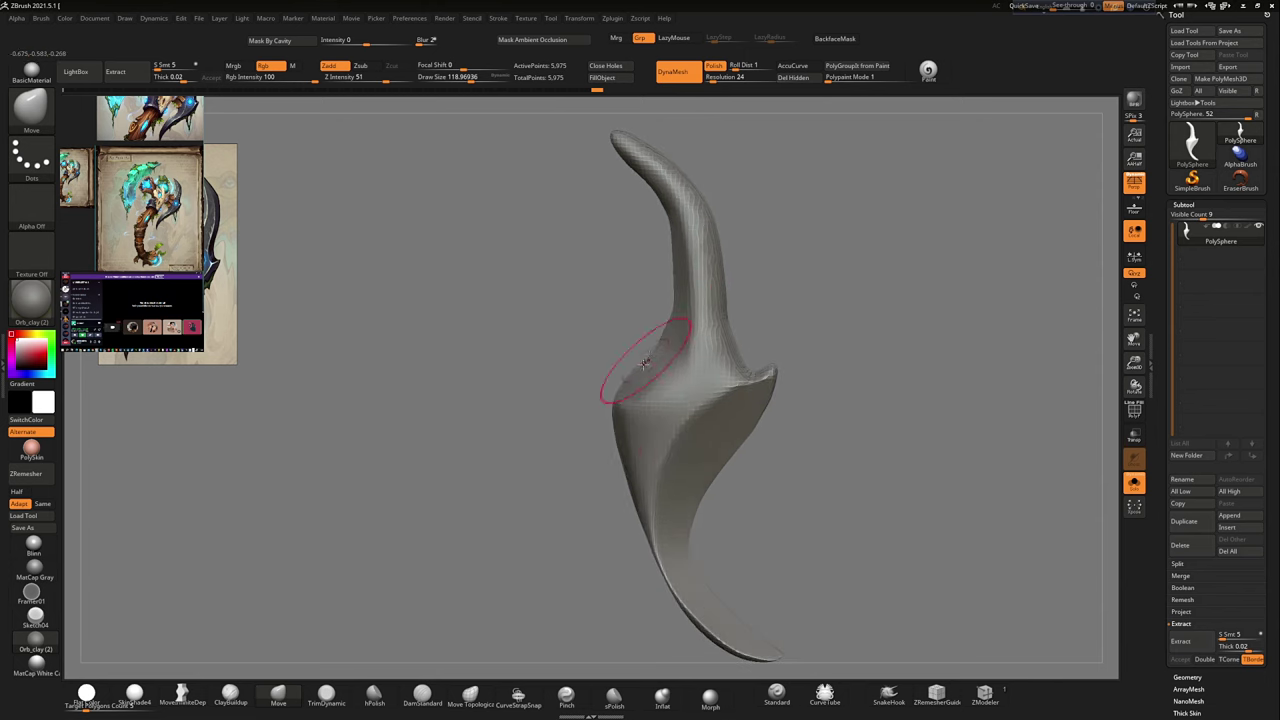
left_click_drag(616, 418, 620, 440)
mouse_move(640, 346)
left_mouse_down()
mouse_move(803, 274)
mouse_move(700, 343)
mouse_move(689, 276)
left_mouse_up()
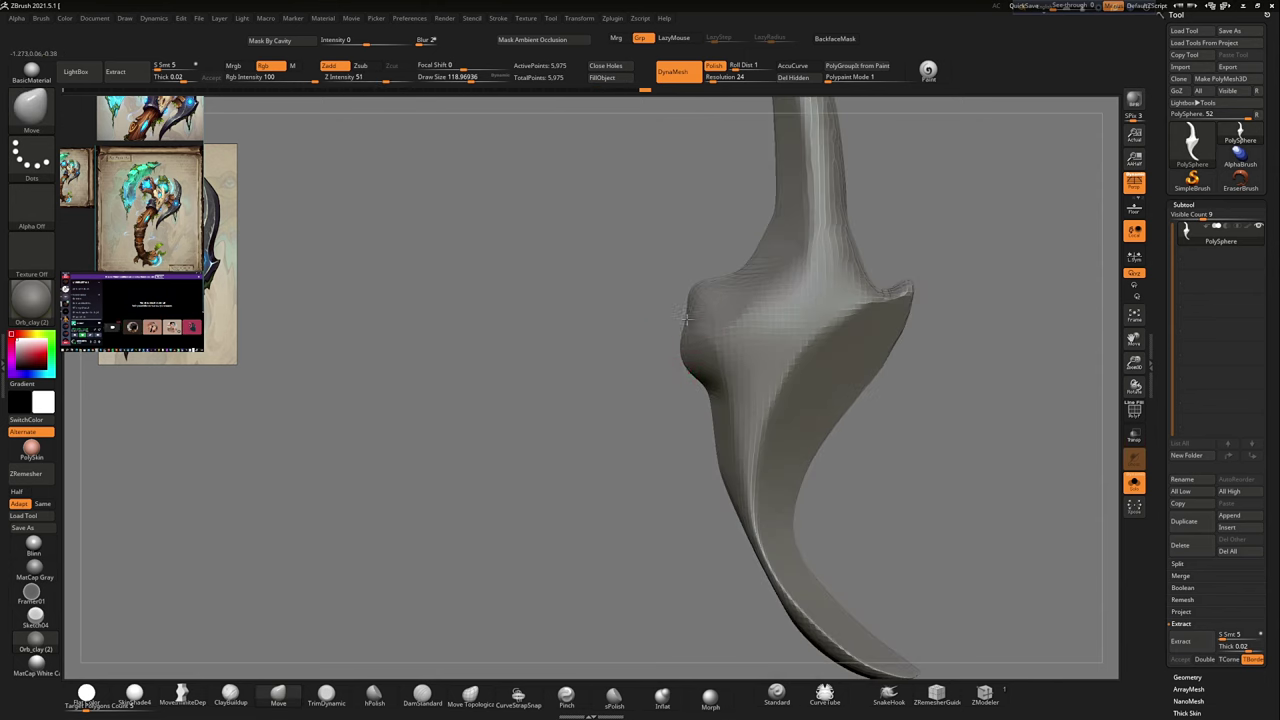
mouse_move(733, 383)
left_mouse_down()
mouse_move(757, 566)
mouse_move(735, 480)
left_mouse_up()
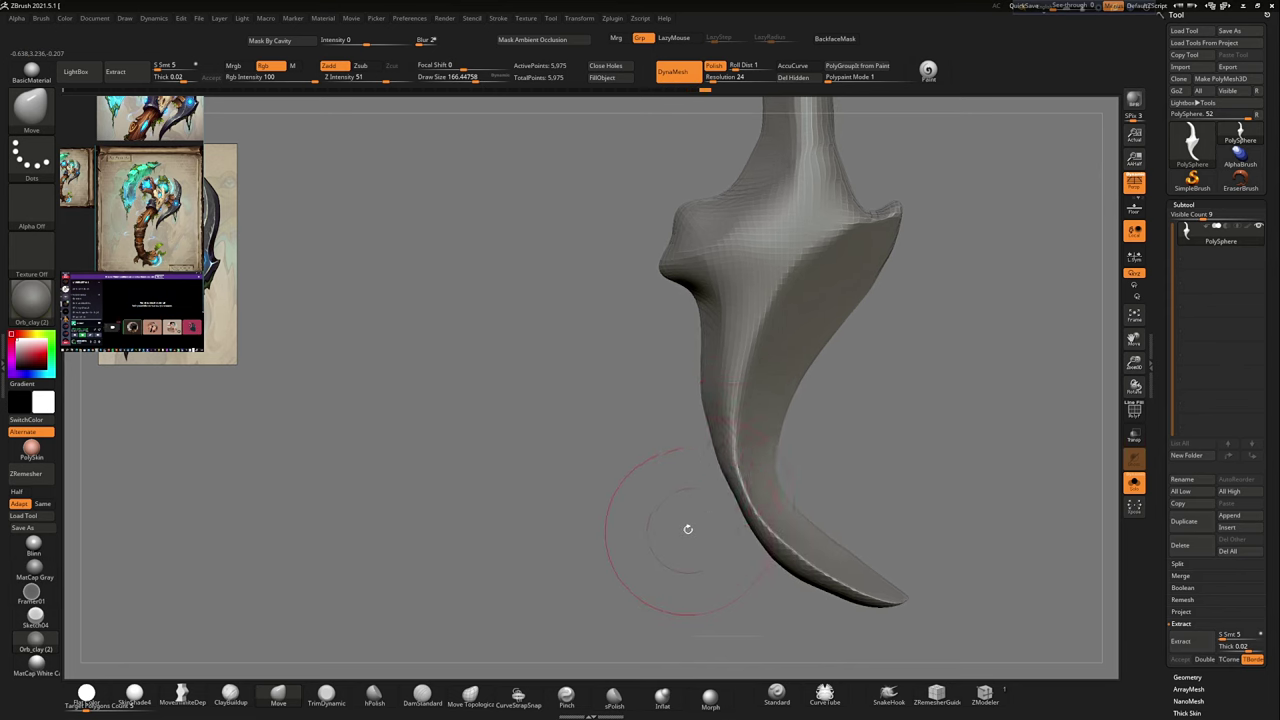
left_click_drag(687, 528, 603, 374)
mouse_move(691, 500)
left_mouse_down()
mouse_move(699, 521)
mouse_move(702, 374)
left_mouse_up()
Step: Carve a DamStandard crease along the lower blade edge, then return to Move
left_click(422, 692)
mouse_move(652, 255)
left_mouse_down()
mouse_move(748, 598)
mouse_move(797, 612)
mouse_move(714, 529)
mouse_move(671, 429)
left_mouse_up()
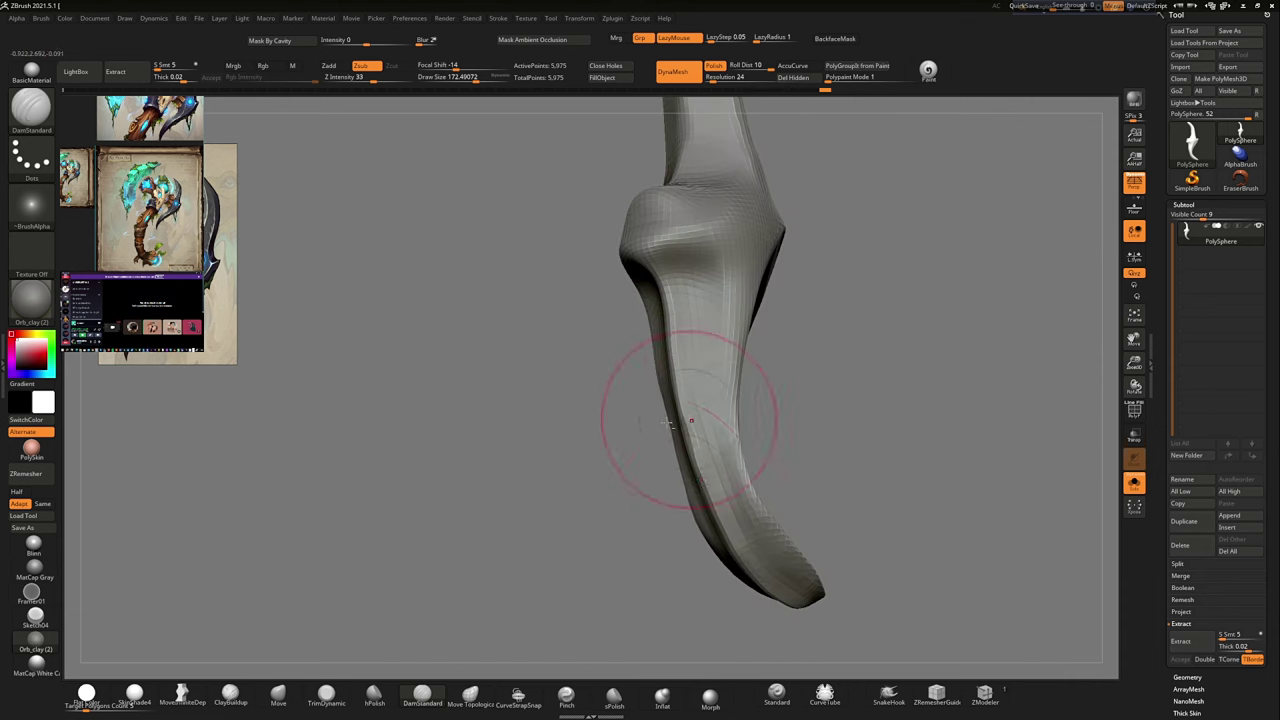
left_click_drag(671, 510, 342, 290)
key("b")
key("m")
key("v")
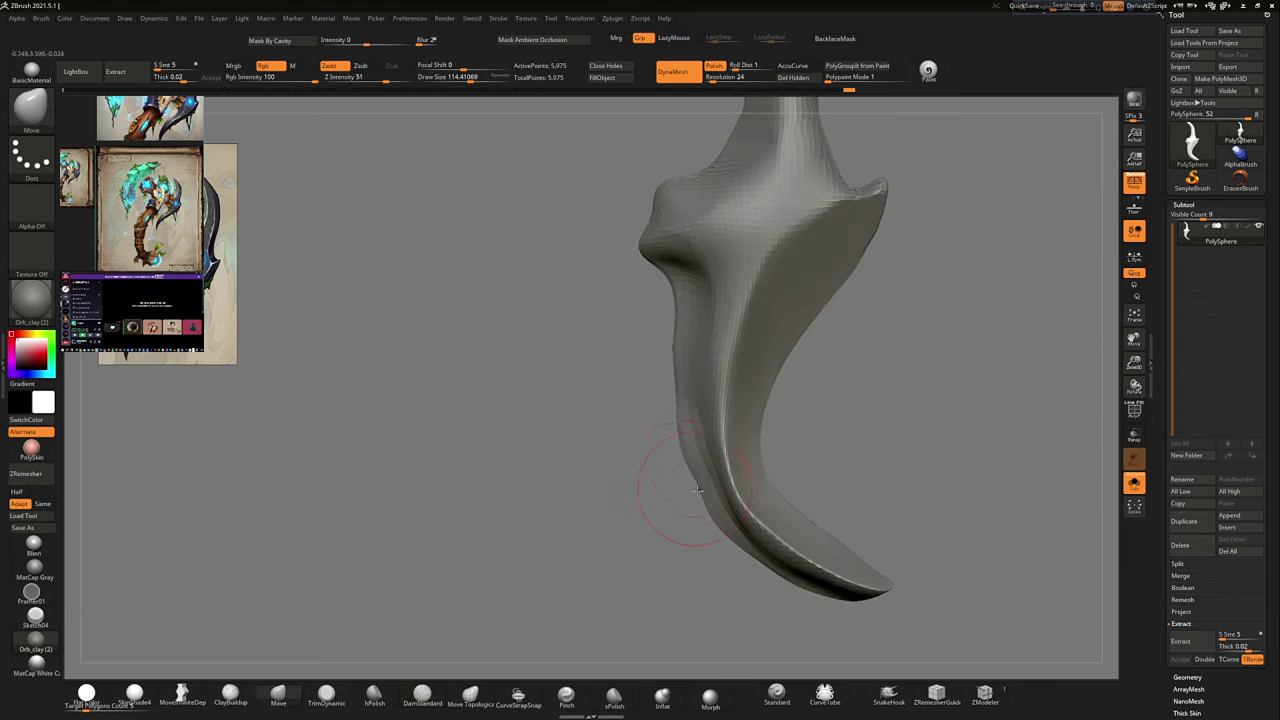
mouse_move(657, 457)
left_mouse_down()
mouse_move(737, 428)
mouse_move(793, 446)
left_mouse_up()
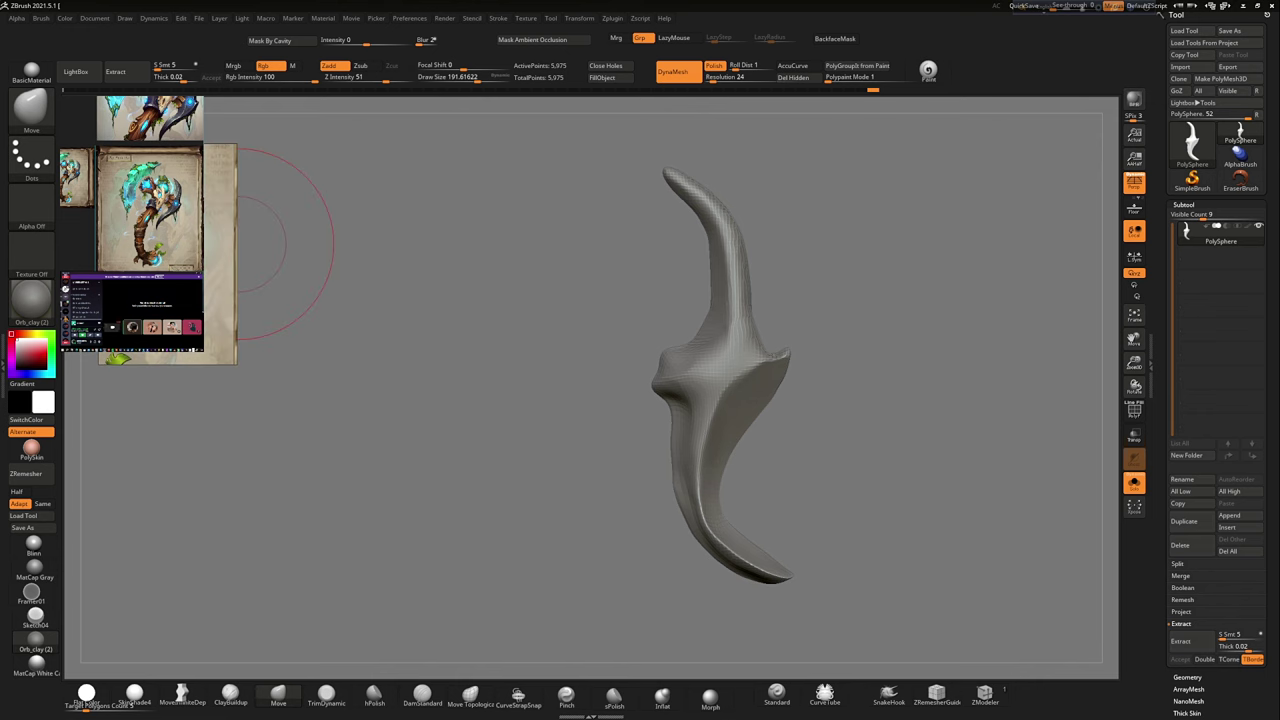
left_click_drag(801, 250, 828, 293)
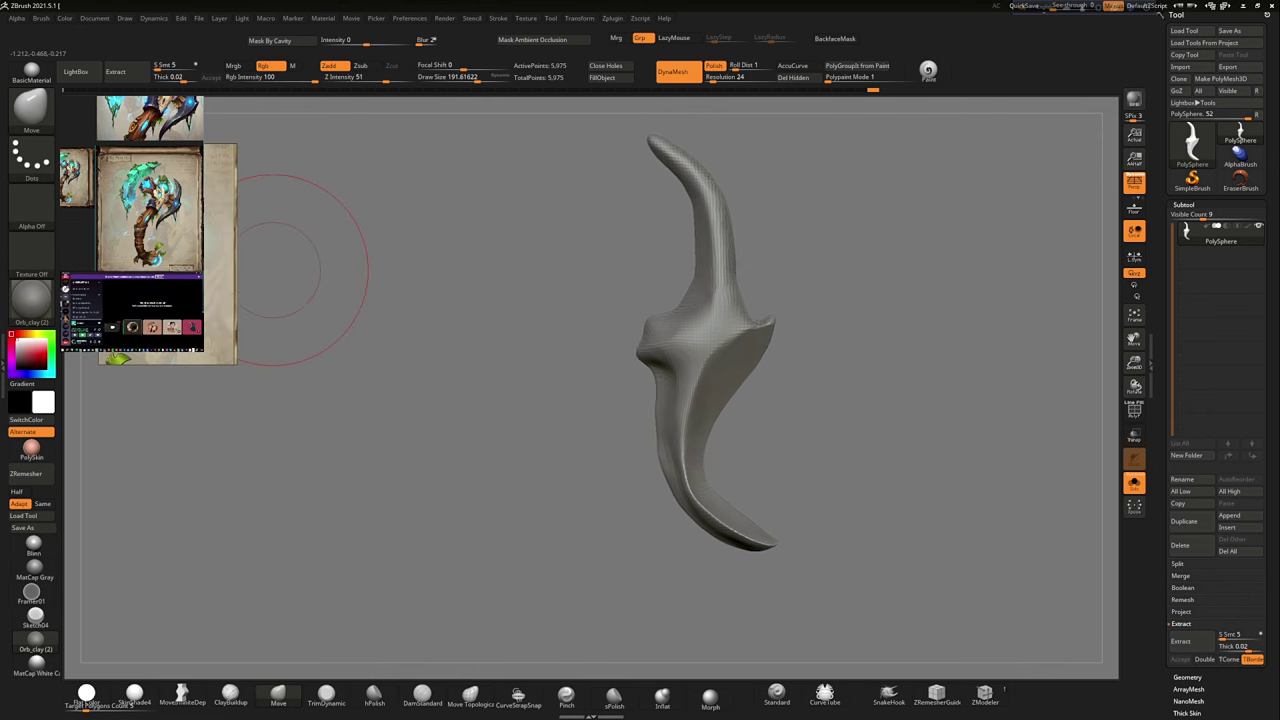
Step: Enlarge and tilt the axe reference image, then crease the inner horn with DamStandard
key("ctrl+v")
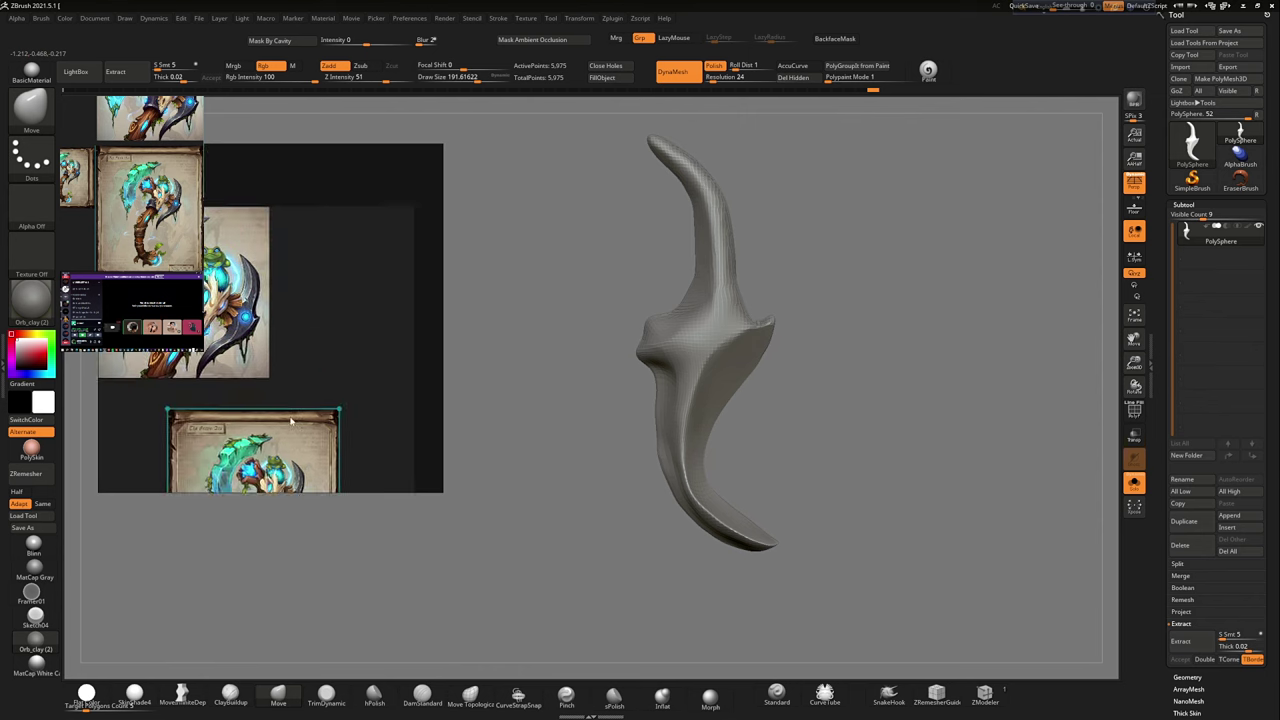
left_click_drag(291, 421, 326, 249)
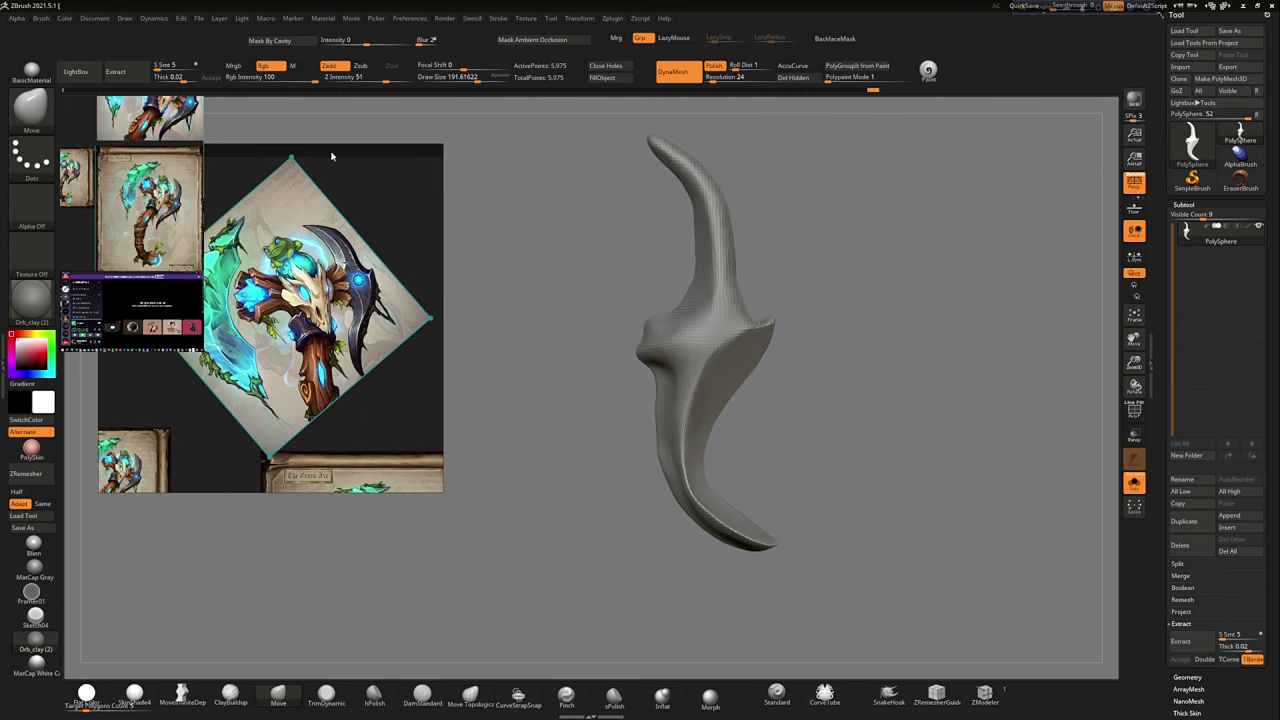
mouse_move(825, 358)
left_mouse_down()
mouse_move(604, 121)
mouse_move(659, 352)
mouse_move(614, 386)
mouse_move(614, 243)
mouse_move(651, 214)
mouse_move(633, 224)
left_mouse_up()
left_click(422, 693)
mouse_move(689, 315)
left_mouse_down()
mouse_move(662, 240)
mouse_move(699, 381)
mouse_move(757, 215)
mouse_move(720, 292)
left_mouse_up()
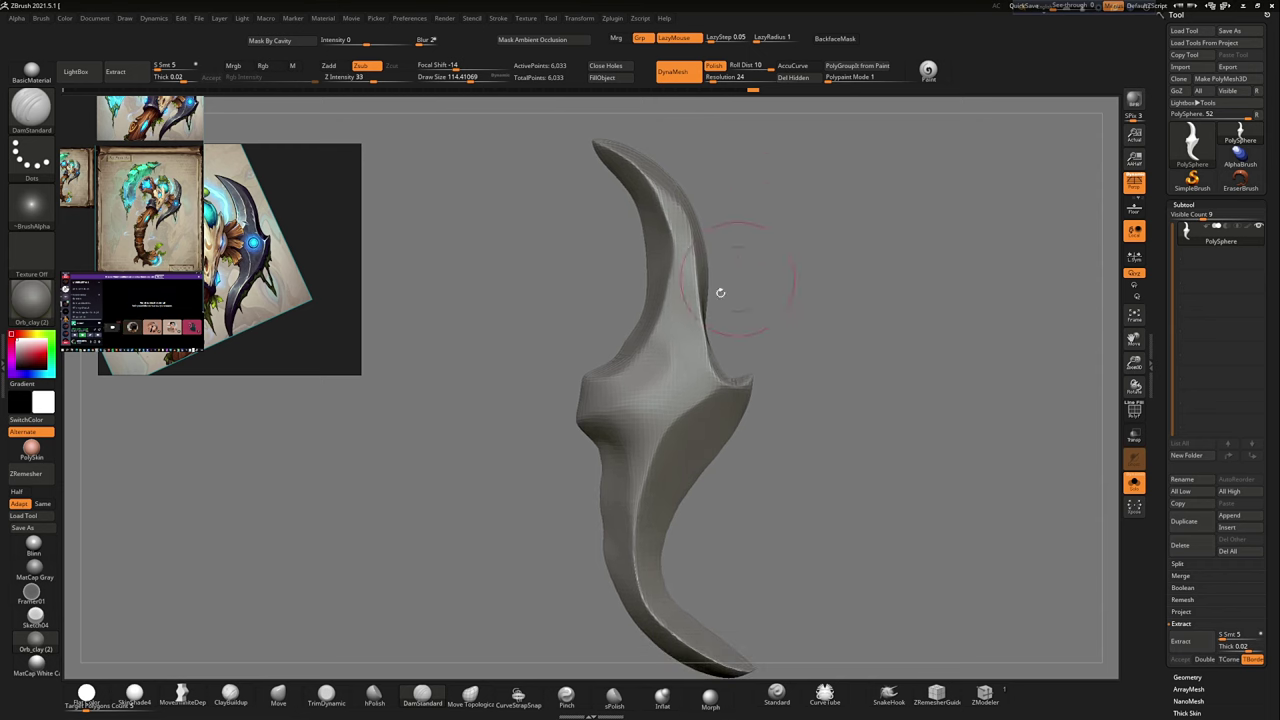
Step: Review the creased horn from new angles and bring up the Save ZTool dialog
mouse_move(645, 480)
right_mouse_down()
mouse_move(702, 402)
mouse_move(605, 350)
mouse_move(371, 676)
right_mouse_up()
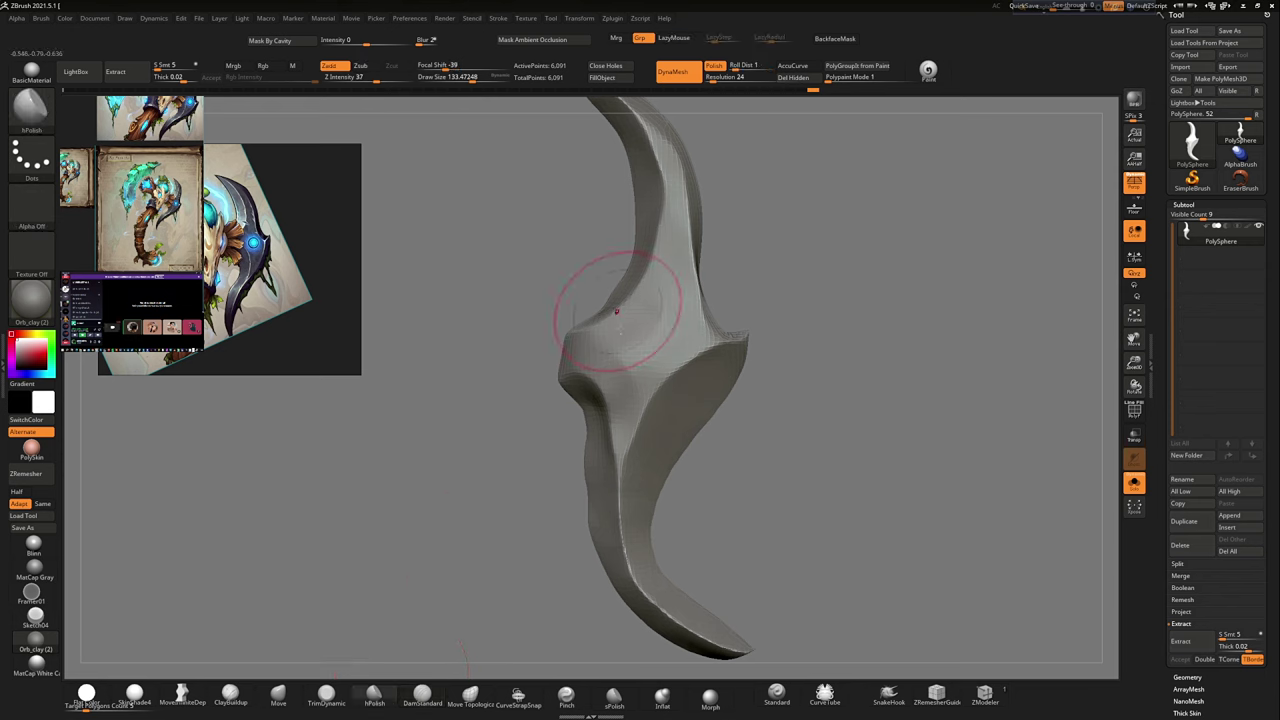
right_click_drag(662, 340, 700, 300)
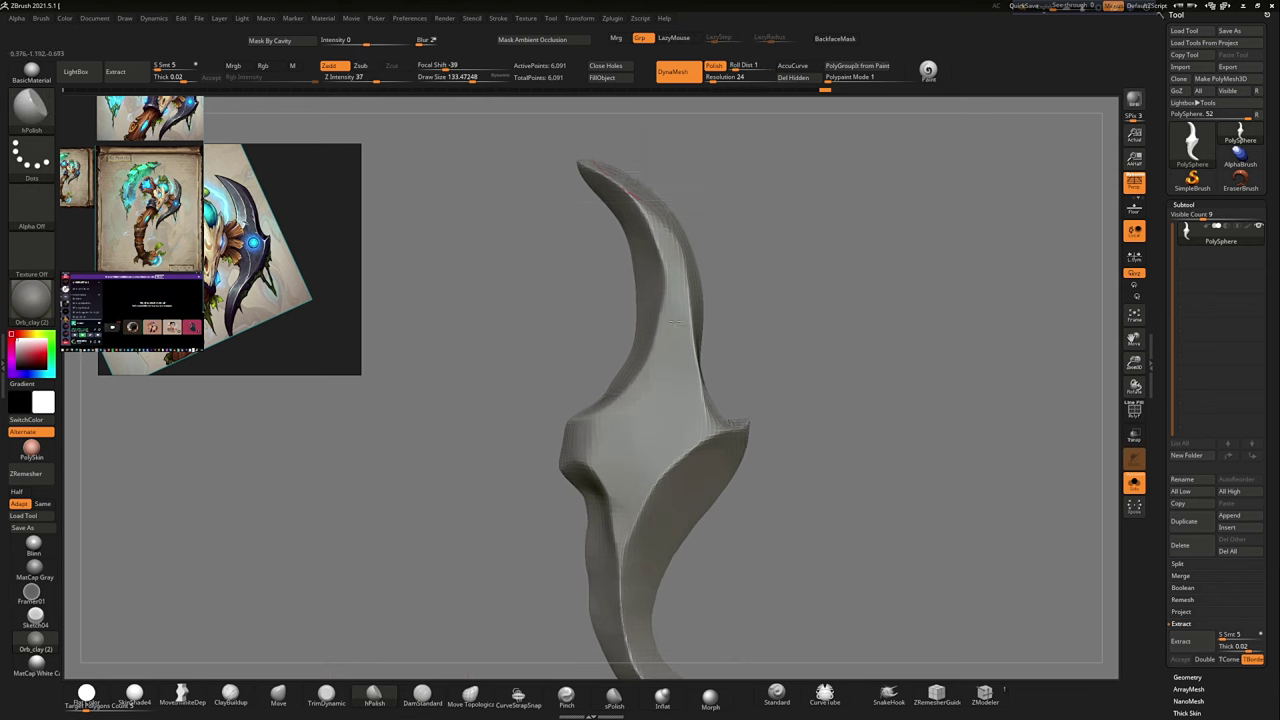
key("ctrl+s")
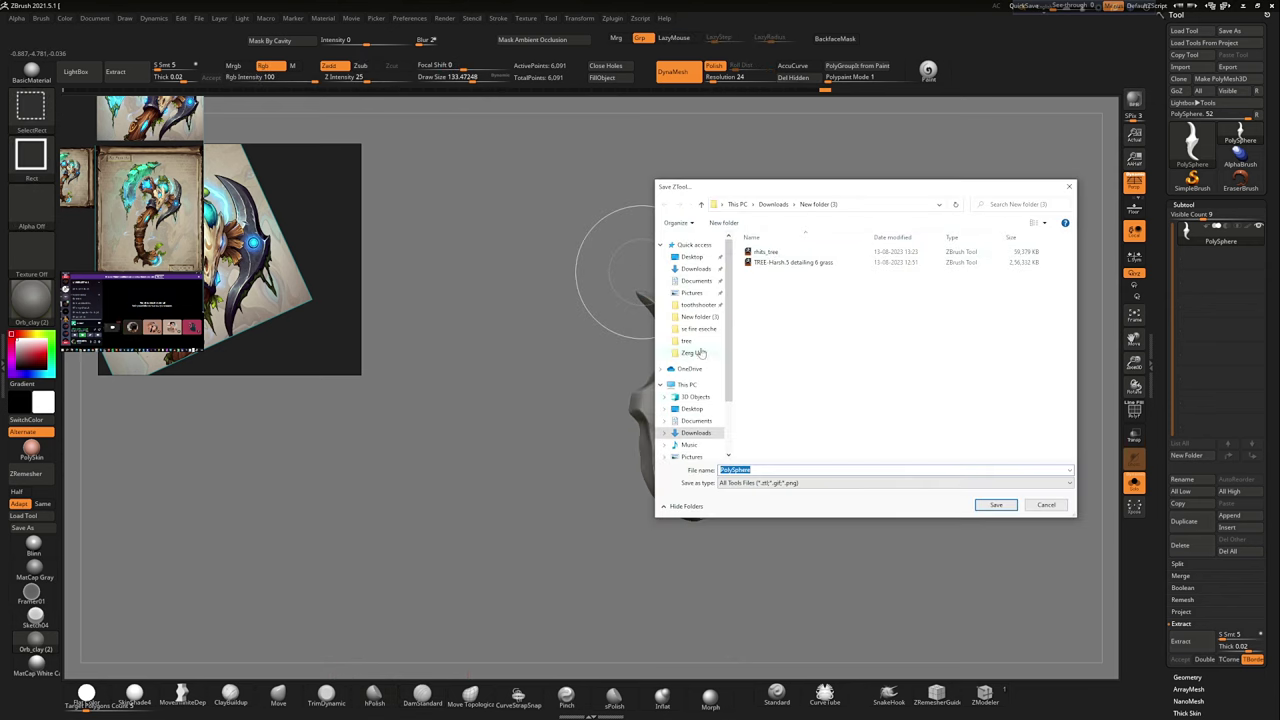
Step: Save the sculpt as 'WEAPON 1' in the STYLIZED WEAPON folder on drive D
left_click(701, 353)
double_click(818, 270)
type("WEAPON 1")
key("Return")
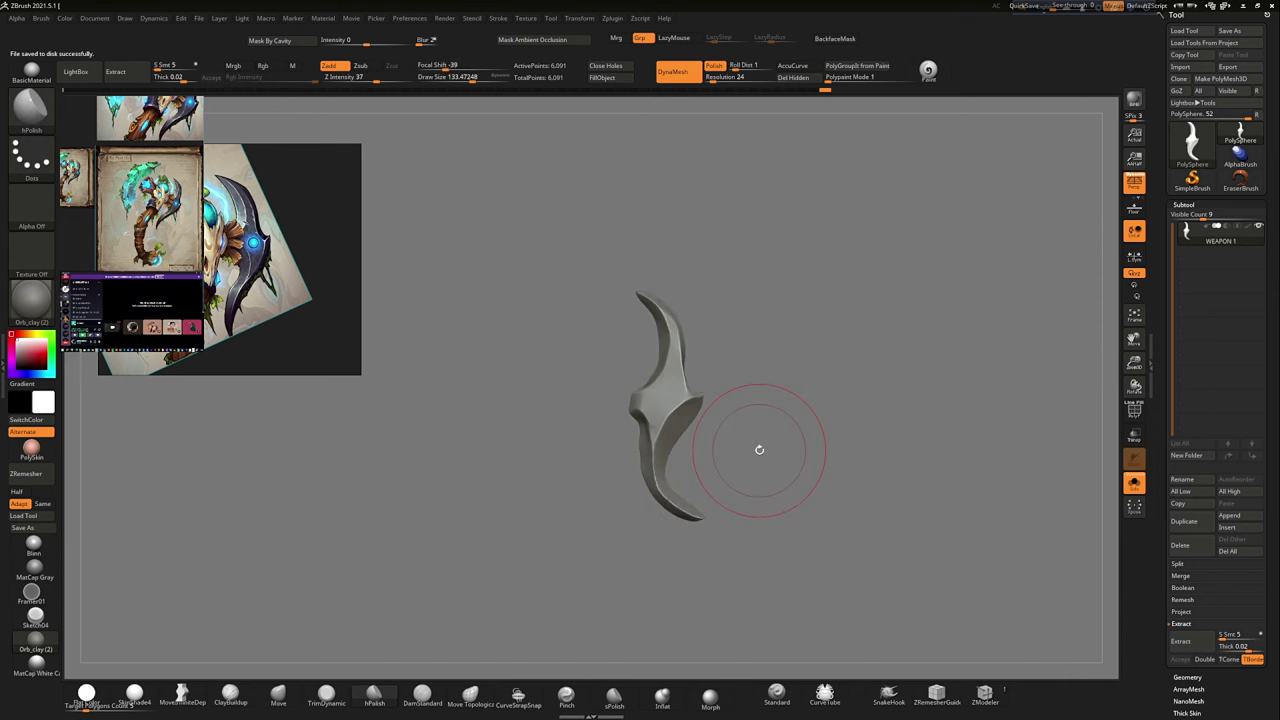
Step: Reshape the blade's lower-left edge with Move, then ready Pinch to sharpen the notch
right_click_drag(671, 414, 686, 429, "ctrl")
key("v")
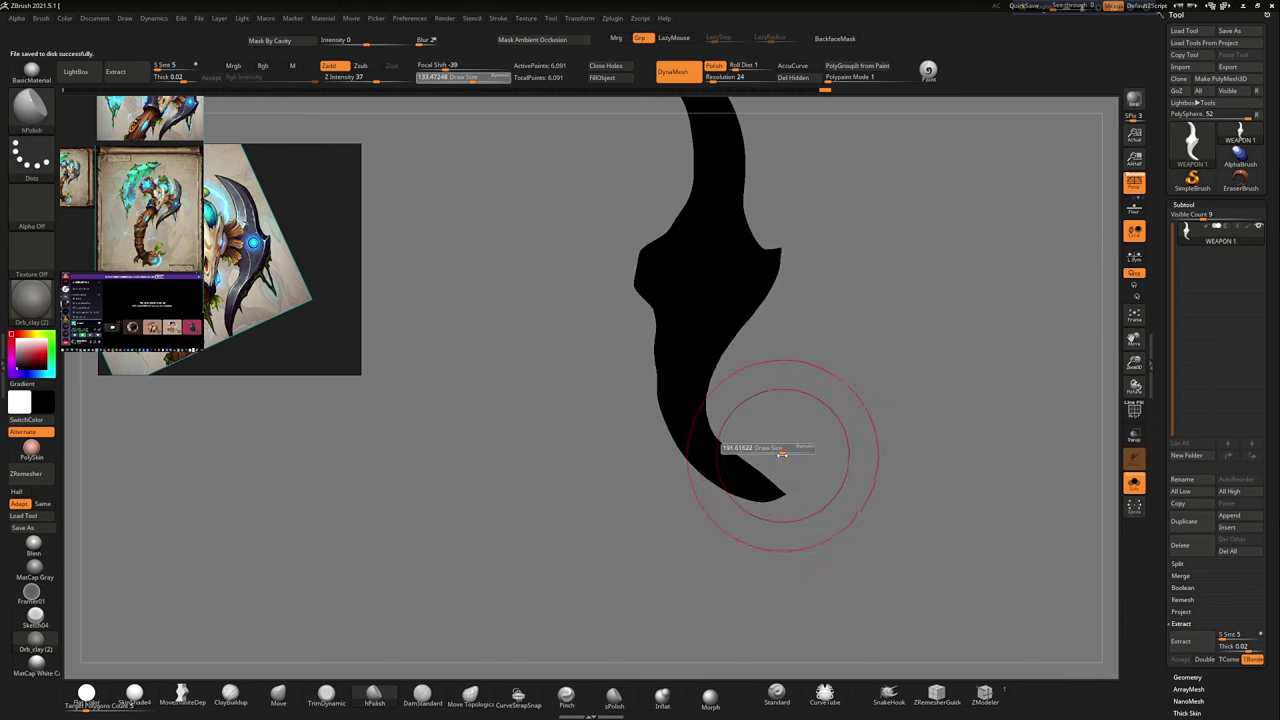
left_click_drag(650, 410, 670, 456)
left_click(566, 694)
mouse_move(787, 424)
right_mouse_down()
mouse_move(748, 337)
mouse_move(721, 425)
mouse_move(657, 391)
right_mouse_up()
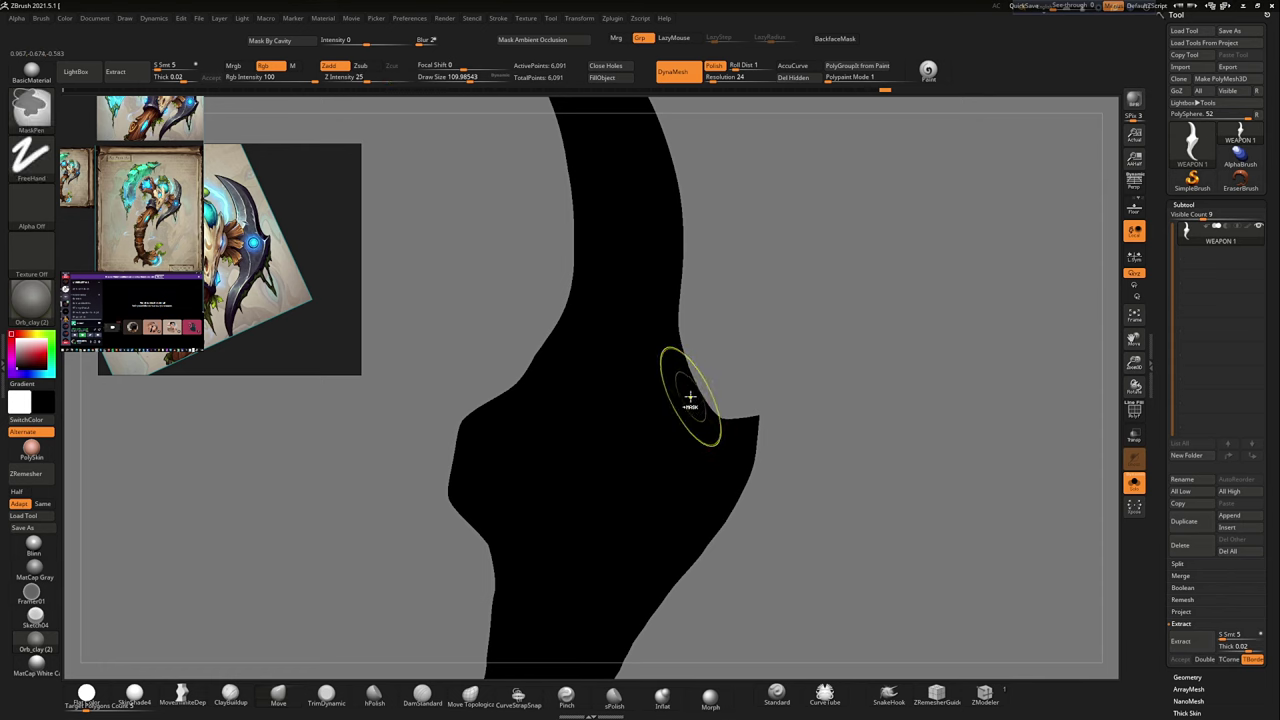
mouse_move(737, 409)
right_mouse_down()
mouse_move(800, 342)
mouse_move(722, 384)
mouse_move(616, 395)
right_mouse_up()
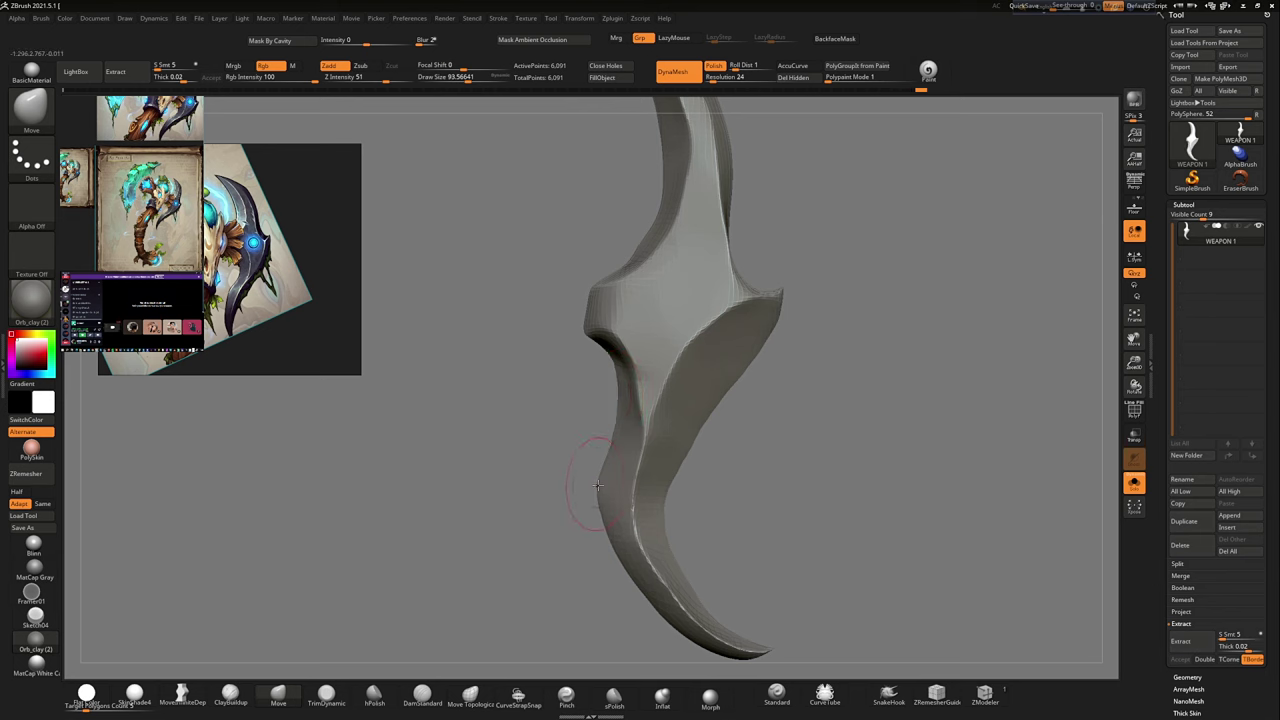
Step: Inspect the blade from front and three-quarter views to check its profile
mouse_move(598, 513)
right_mouse_down()
mouse_move(711, 440)
mouse_move(733, 505)
mouse_move(695, 409)
mouse_move(752, 567)
right_mouse_up()
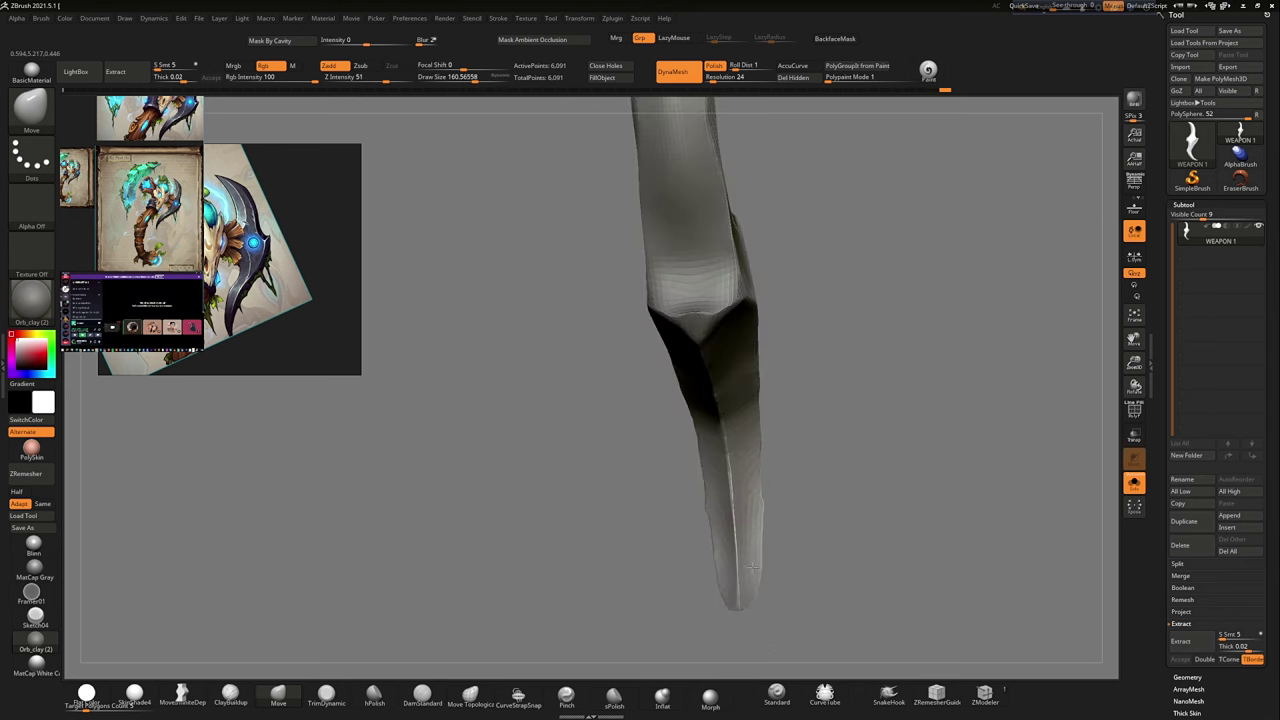
mouse_move(775, 491)
right_mouse_down()
mouse_move(786, 214)
mouse_move(797, 289)
mouse_move(768, 323)
right_mouse_up()
right_click_drag(809, 490, 731, 560)
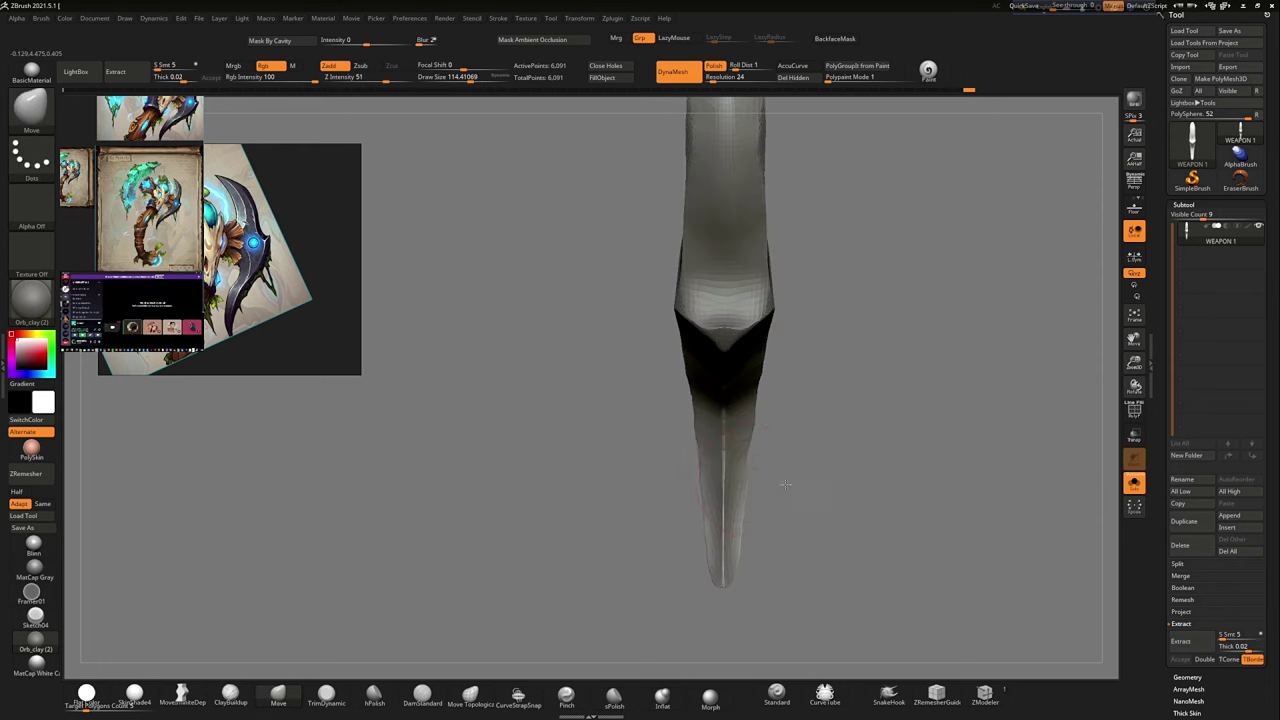
mouse_move(786, 484)
right_mouse_down()
mouse_move(803, 369)
mouse_move(760, 227)
mouse_move(705, 244)
right_mouse_up()
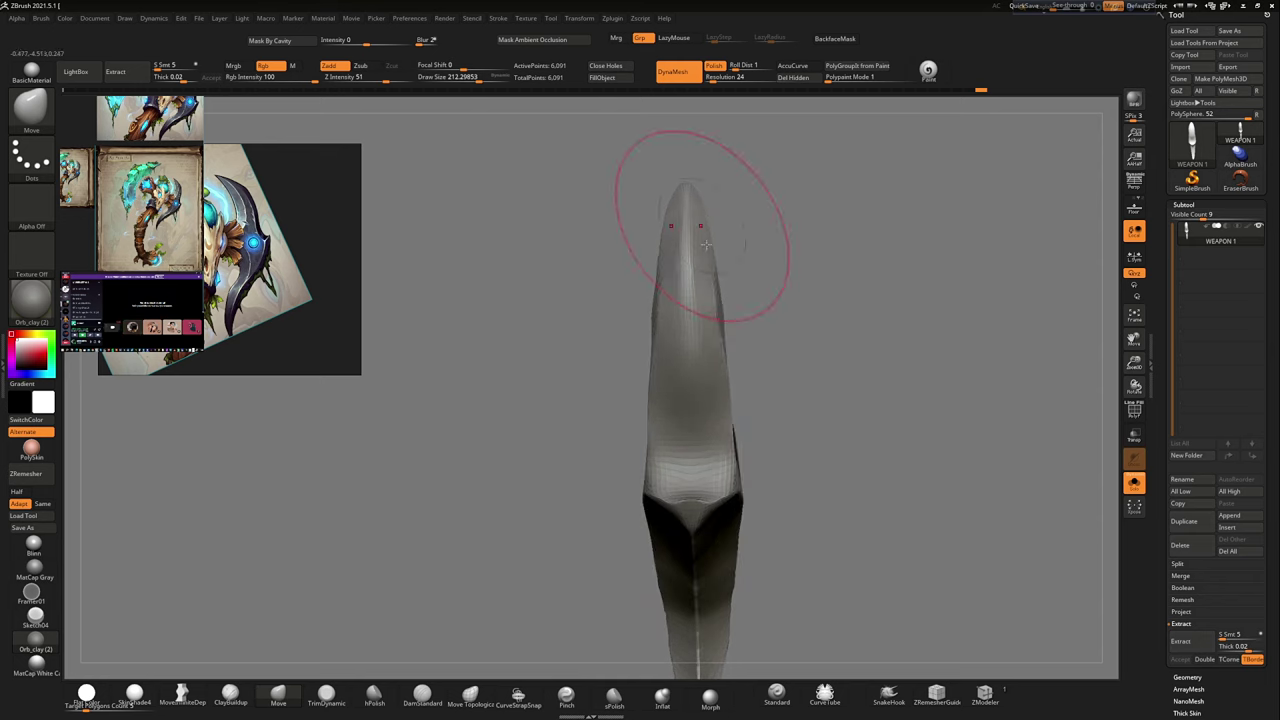
mouse_move(727, 432)
right_mouse_down()
mouse_move(600, 371)
mouse_move(640, 330)
right_mouse_up()
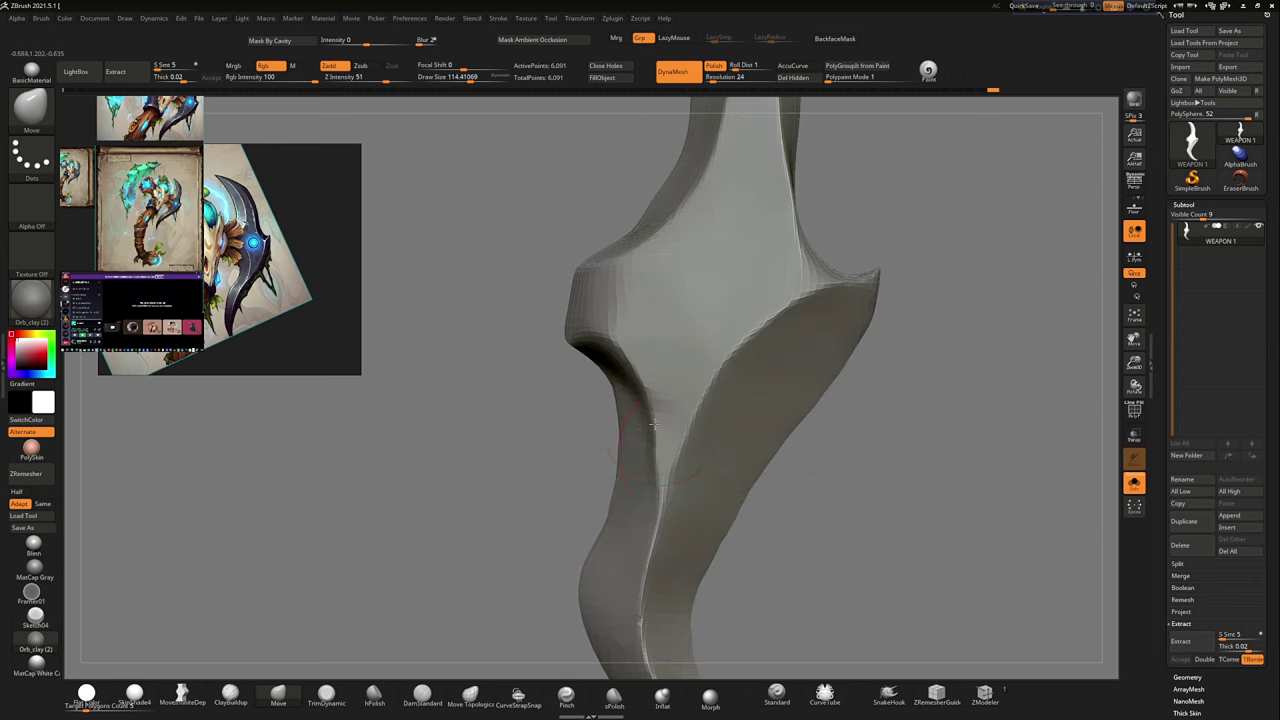
key("f")
key("ctrl+z")
key("ctrl+shift+z")
mouse_move(632, 437)
right_mouse_down()
mouse_move(754, 409)
mouse_move(811, 483)
mouse_move(834, 380)
mouse_move(872, 379)
mouse_move(747, 387)
mouse_move(786, 391)
mouse_move(820, 363)
mouse_move(736, 496)
mouse_move(700, 420)
mouse_move(627, 519)
right_mouse_up()
Step: Polish the middle spur into a flatter facet with hPolish, then return to Move
left_click(374, 692)
key("b")
key("m")
key("v")
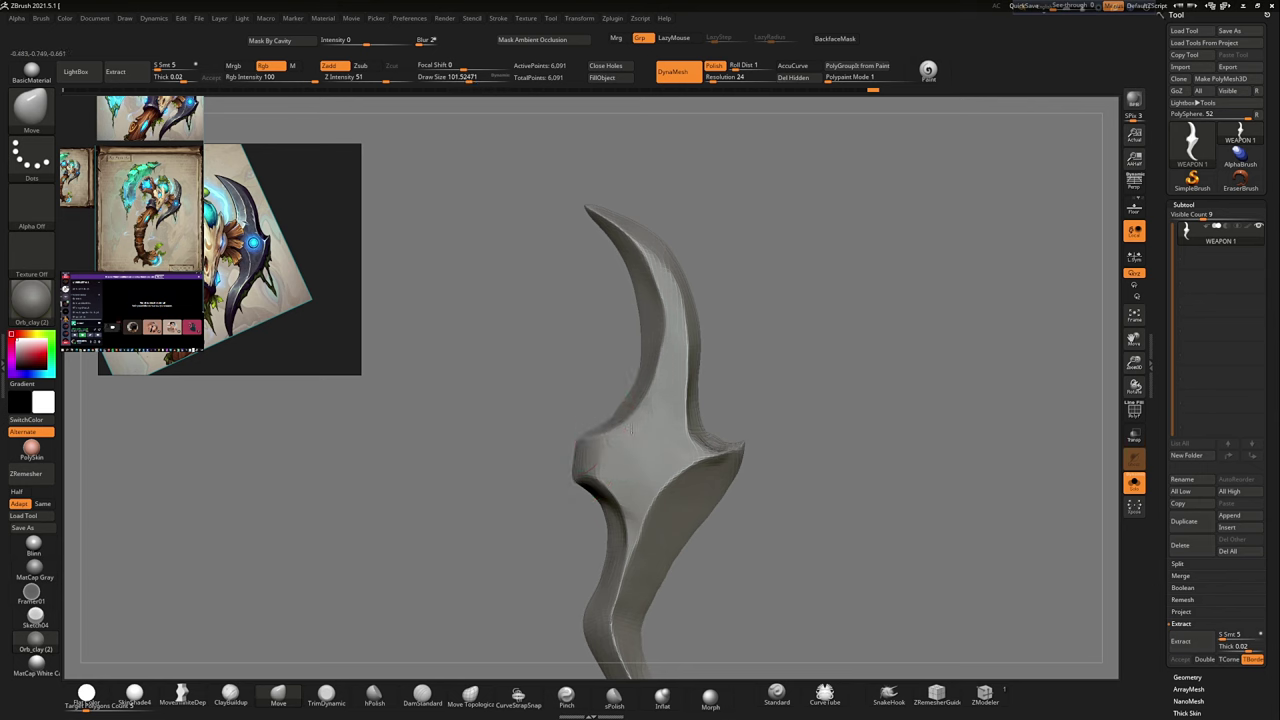
mouse_move(660, 282)
right_mouse_down("ctrl")
mouse_move(749, 363)
mouse_move(743, 401)
right_mouse_up("ctrl")
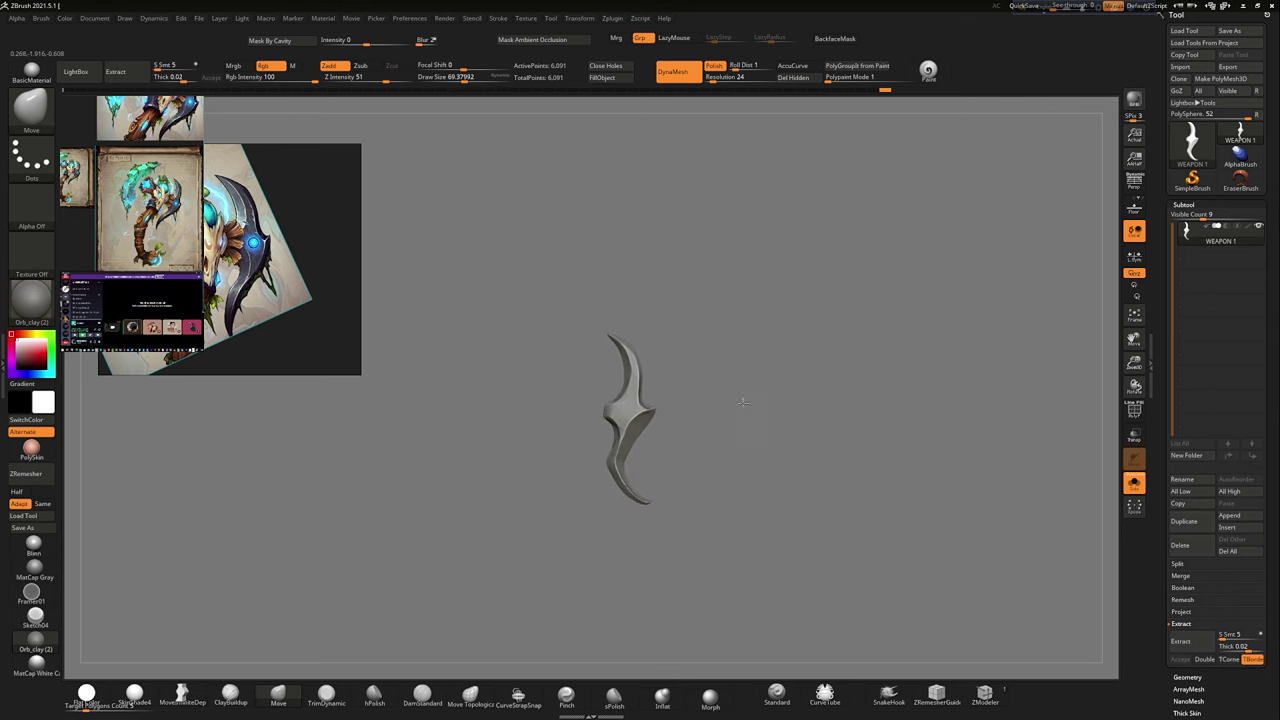
Step: Raise the DynaMesh resolution to 56 and carve a DamStandard groove along the blade edge
left_click_drag(716, 78, 724, 78)
mouse_move(731, 297)
right_mouse_down("ctrl")
mouse_move(780, 320)
mouse_move(806, 246)
mouse_move(558, 424)
right_mouse_up("ctrl")
key("b")
key("d")
key("s")
left_click_drag(491, 457, 680, 314)
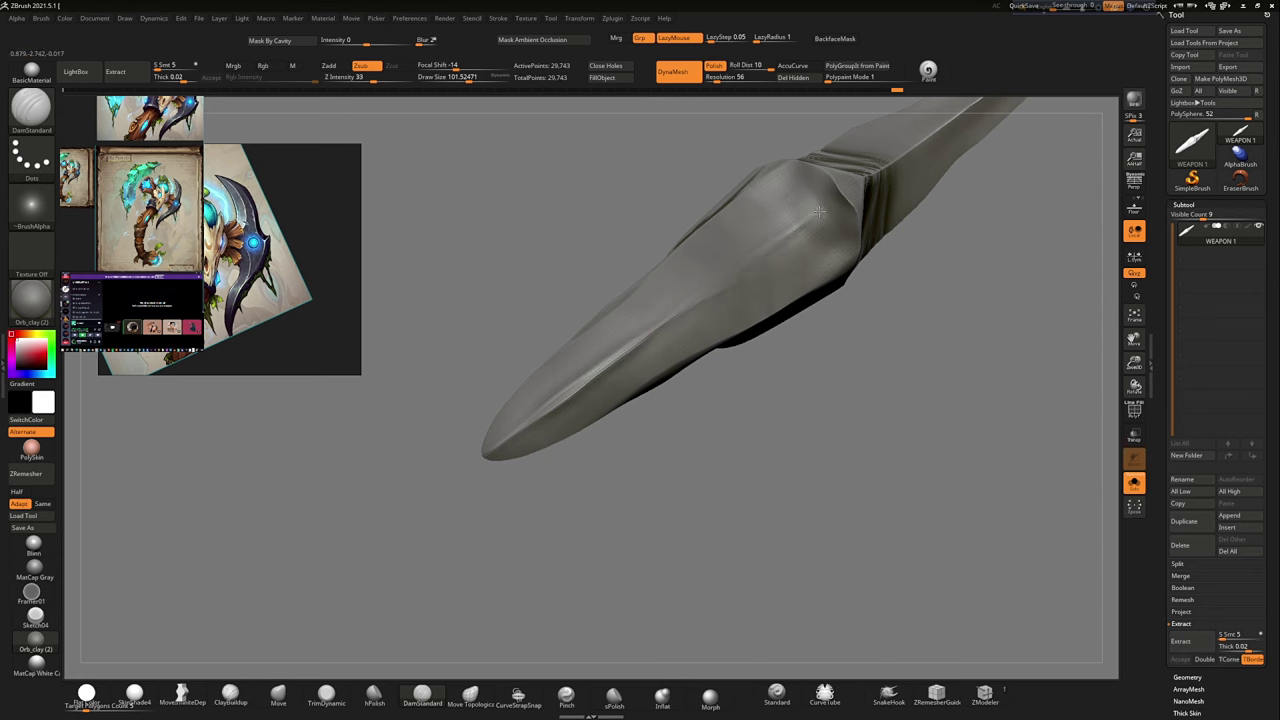
mouse_move(617, 361)
right_mouse_down()
mouse_move(706, 434)
mouse_move(800, 330)
mouse_move(905, 250)
mouse_move(854, 289)
mouse_move(897, 283)
mouse_move(760, 280)
mouse_move(729, 313)
mouse_move(729, 409)
mouse_move(809, 371)
mouse_move(843, 409)
mouse_move(763, 383)
right_mouse_up()
Step: Reshape the blade's thick central section with Move, then switch to hPolish to smooth it
key("b")
key("m")
key("v")
right_click_drag(731, 293, 740, 402)
key("s")
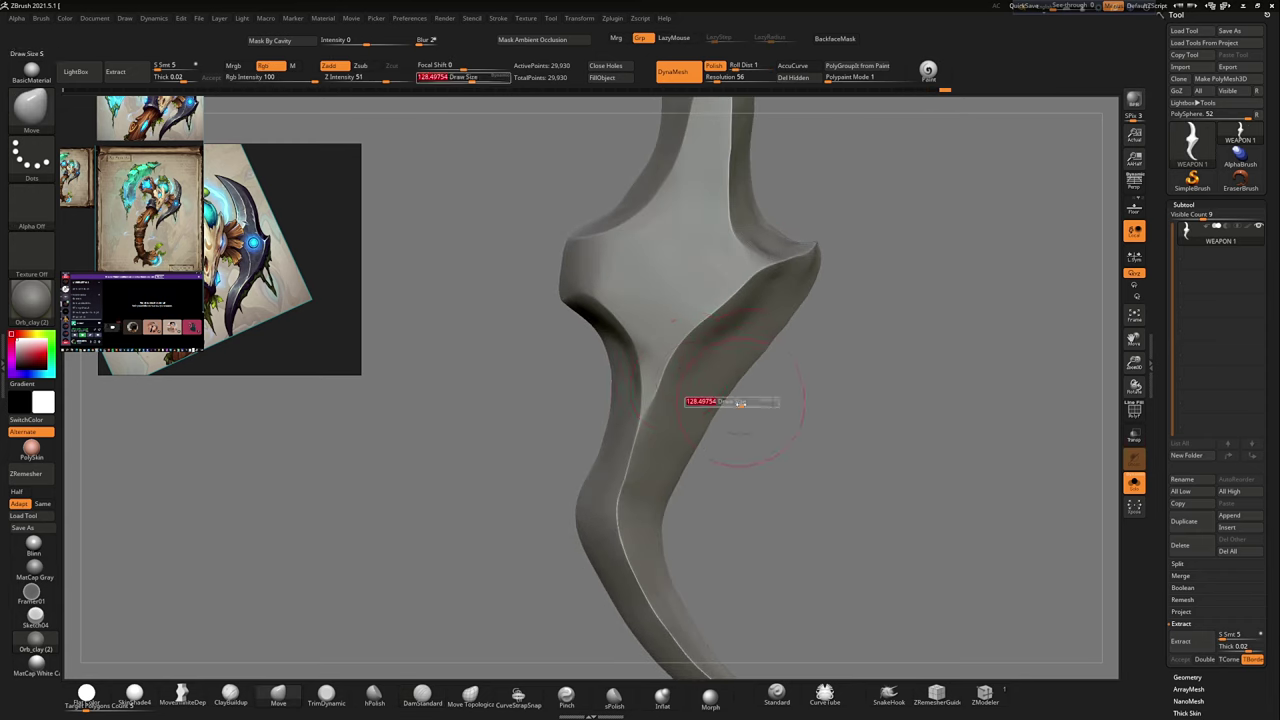
mouse_move(655, 380)
right_mouse_down("ctrl")
mouse_move(640, 420)
mouse_move(672, 387)
right_mouse_up("ctrl")
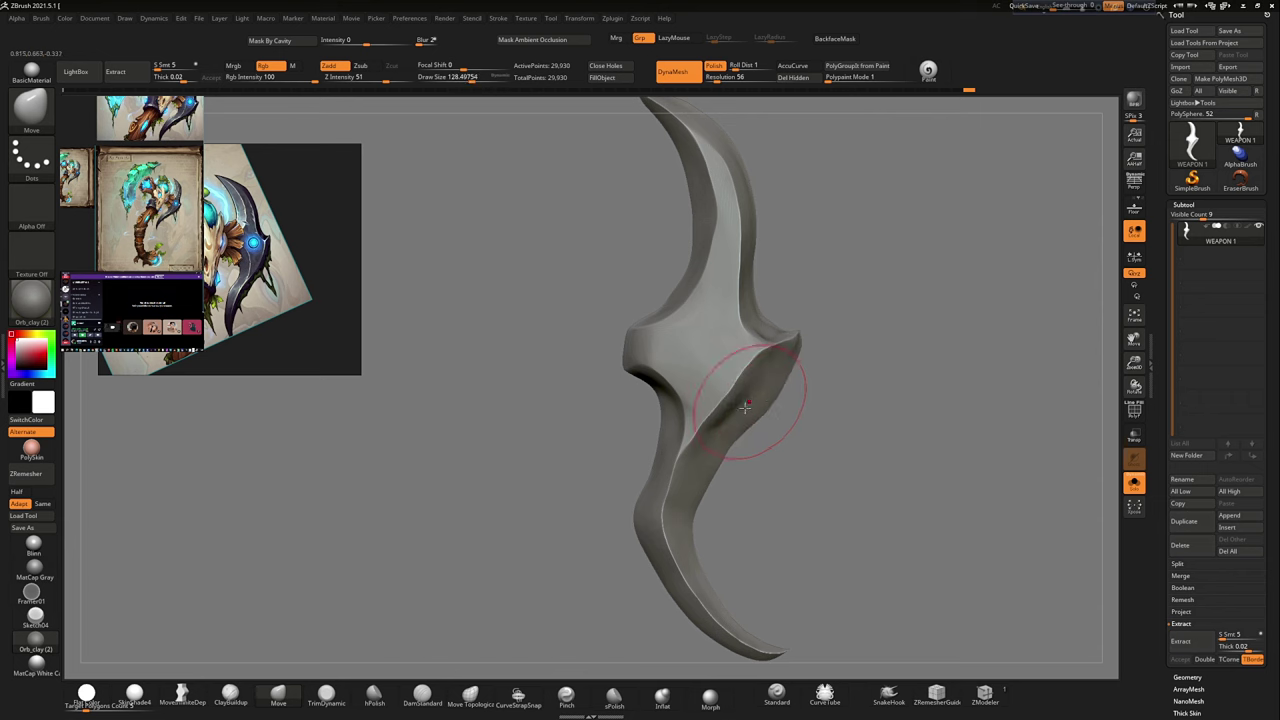
right_click_drag(745, 406, 560, 540)
left_click(374, 695)
right_click_drag(711, 429, 705, 286)
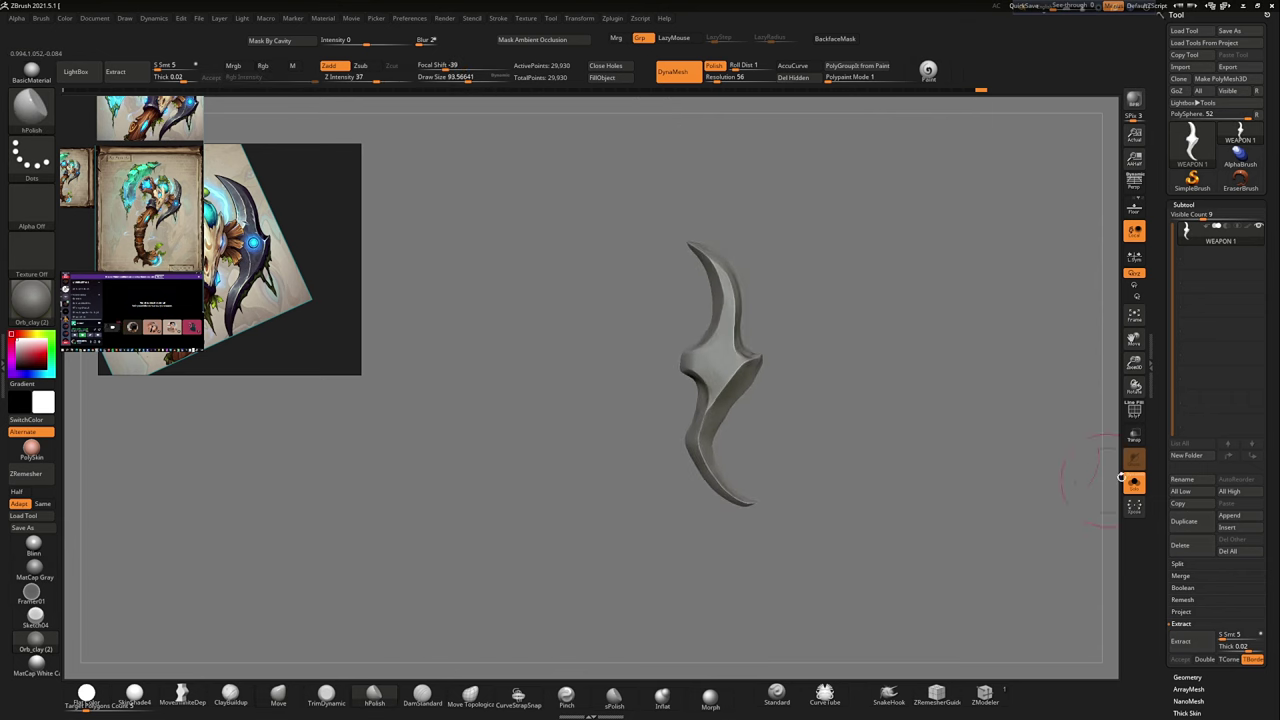
Step: Shape the upper hook with the Move brush using AccuCurve
mouse_move(1100, 480)
right_mouse_down()
mouse_move(871, 400)
mouse_move(777, 286)
right_mouse_up()
key("s")
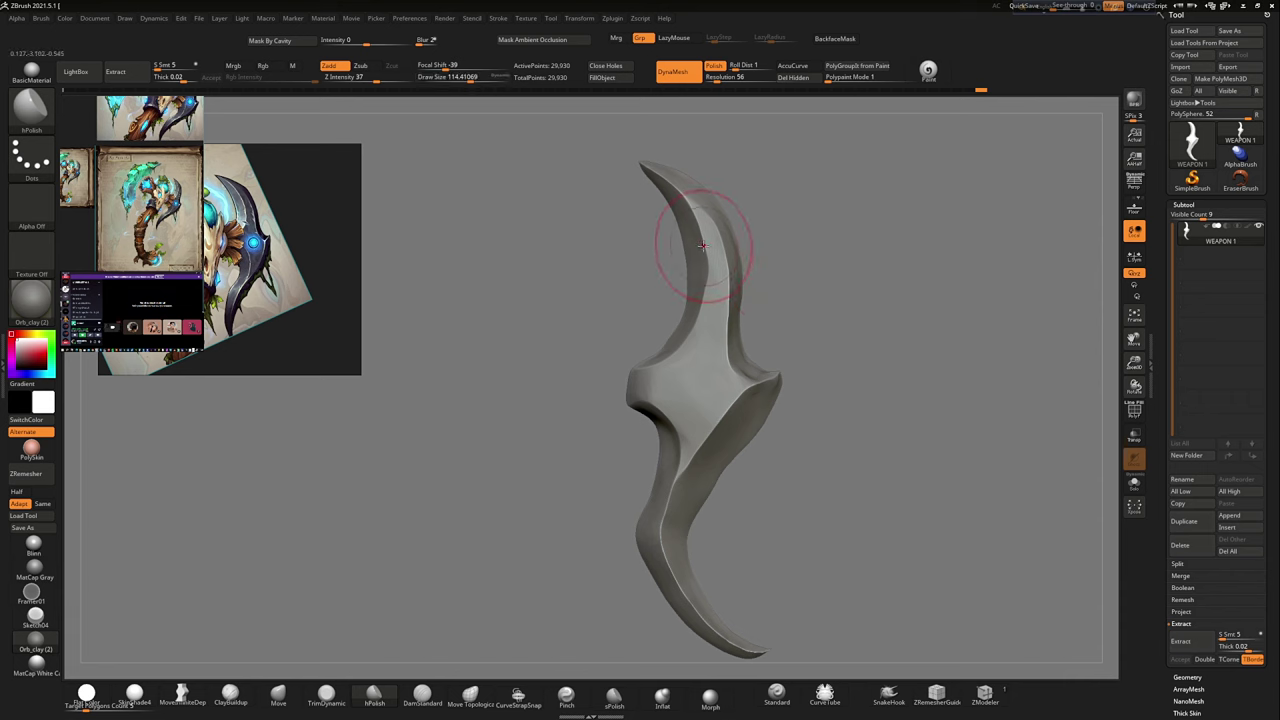
key("b")
key("m")
key("v")
right_click_drag(702, 245, 756, 150)
left_click(806, 67)
mouse_move(712, 256)
right_mouse_down("alt")
mouse_move(731, 214)
mouse_move(667, 513)
mouse_move(643, 486)
right_mouse_up("alt")
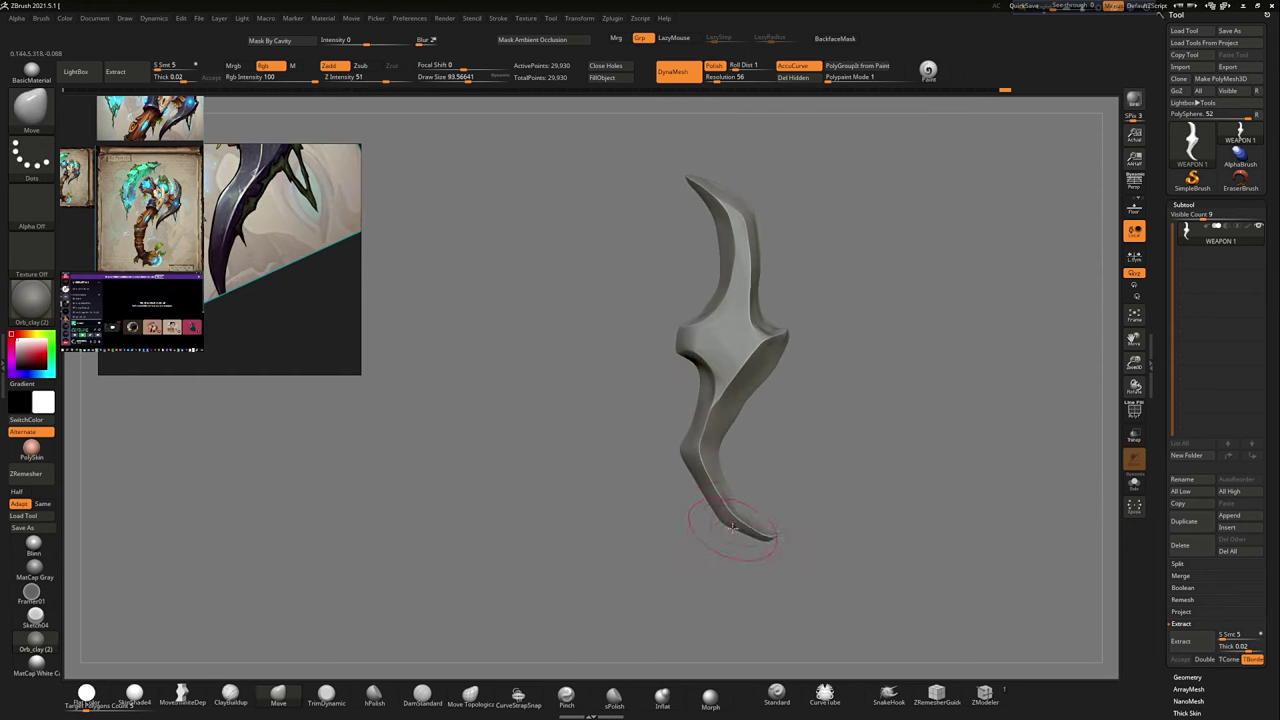
Step: Build up clay on the lower guard face with ClayBuildup and BackfaceMask on
right_click_drag(733, 527, 754, 438, "alt")
key("s")
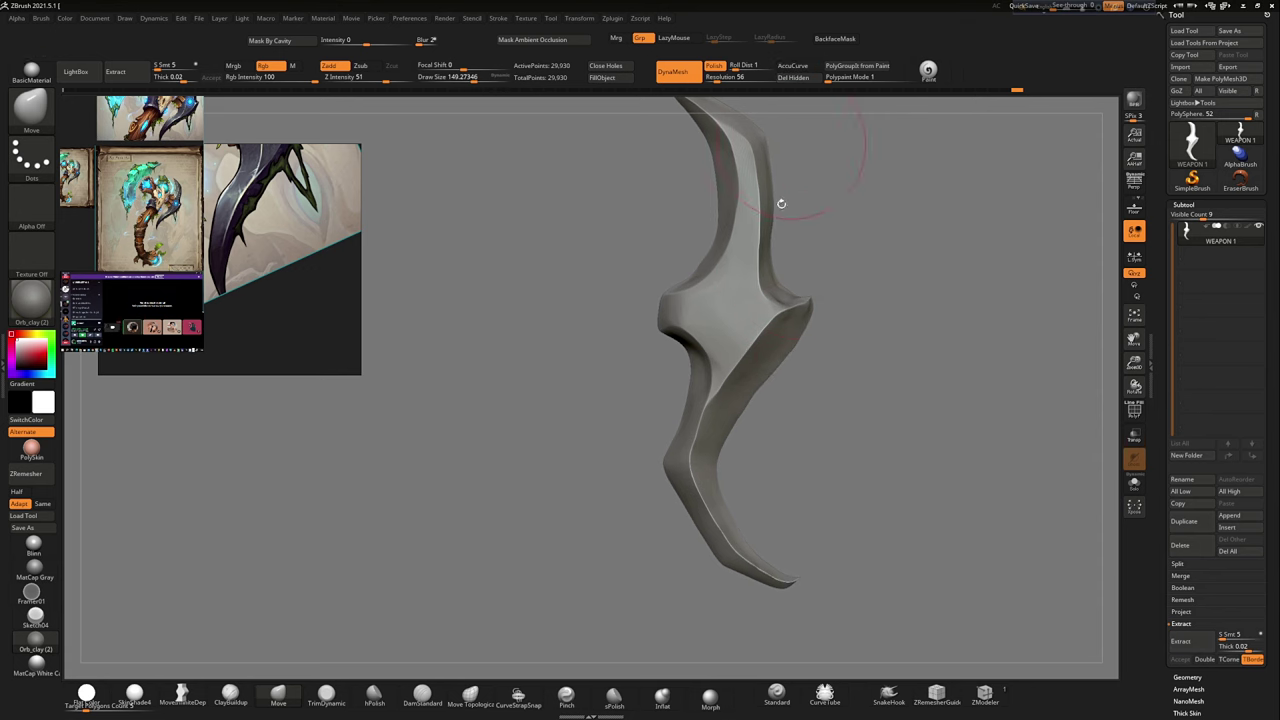
mouse_move(760, 350)
right_mouse_down("alt")
mouse_move(743, 380)
mouse_move(815, 423)
mouse_move(797, 362)
right_mouse_up("alt")
right_click_drag(728, 429, 768, 432)
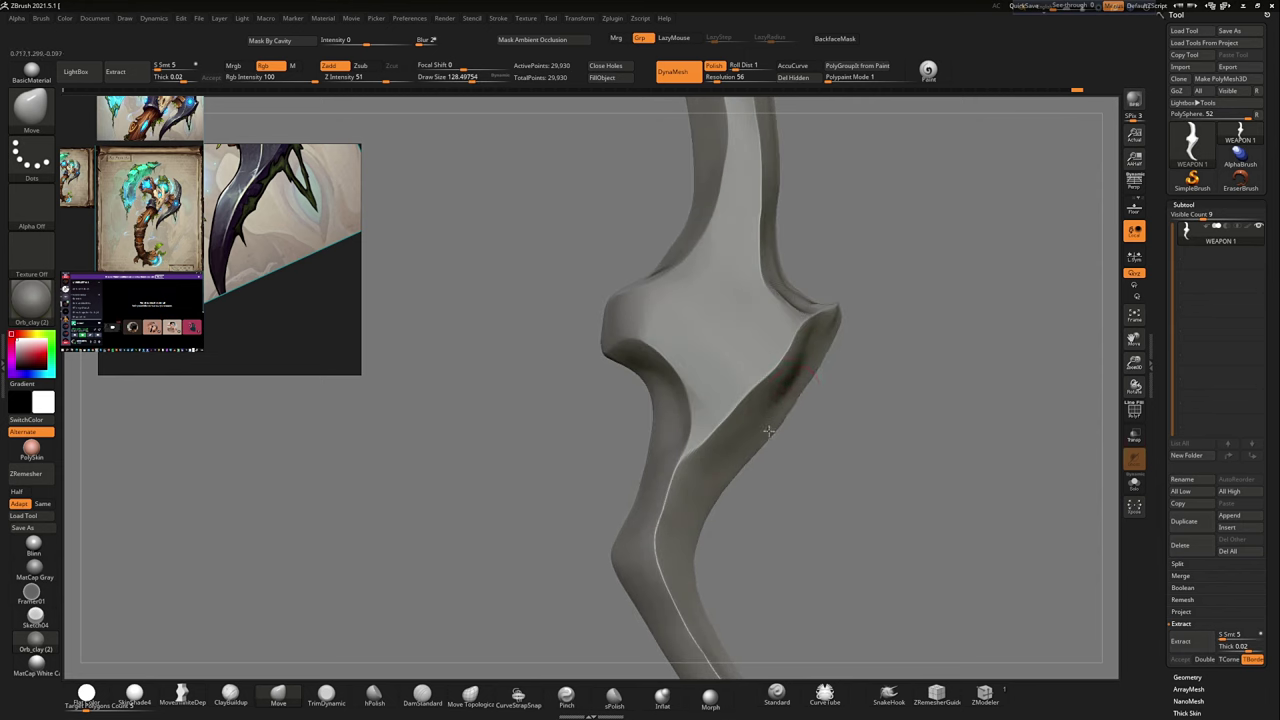
right_click_drag(808, 358, 809, 321)
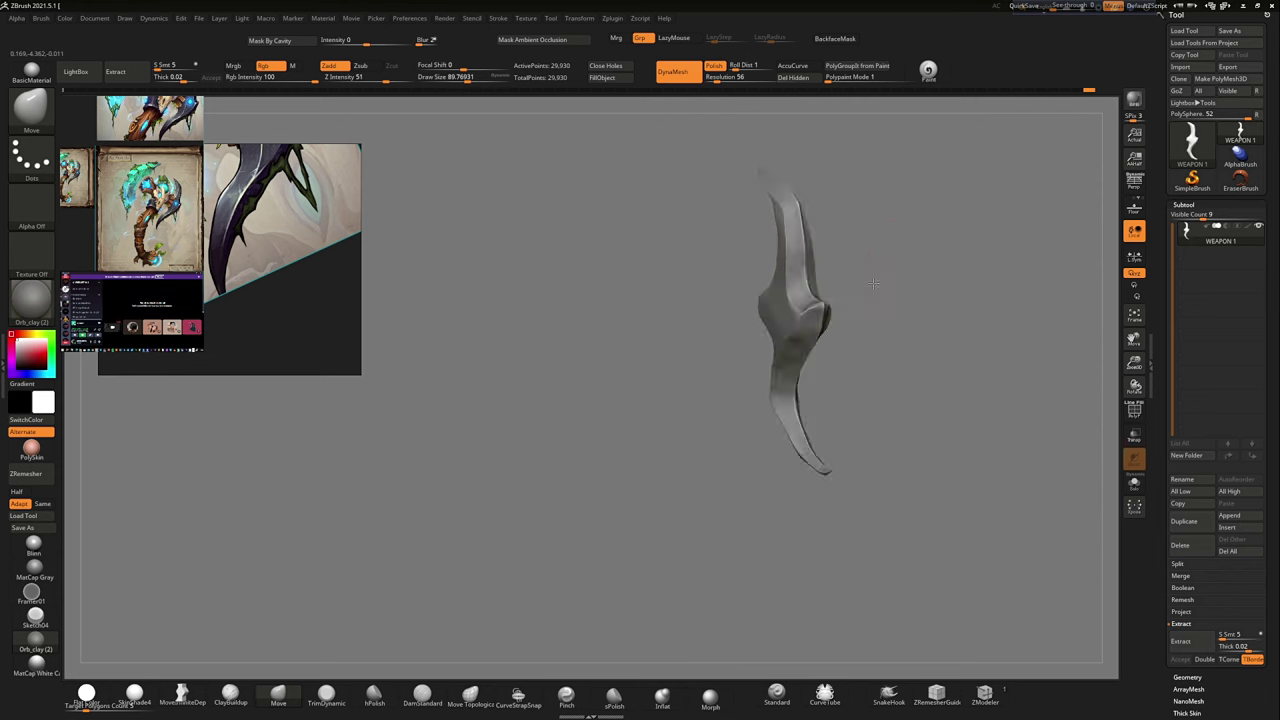
key("space")
mouse_move(771, 343)
right_mouse_down("alt")
mouse_move(741, 428)
mouse_move(757, 343)
right_mouse_up("alt")
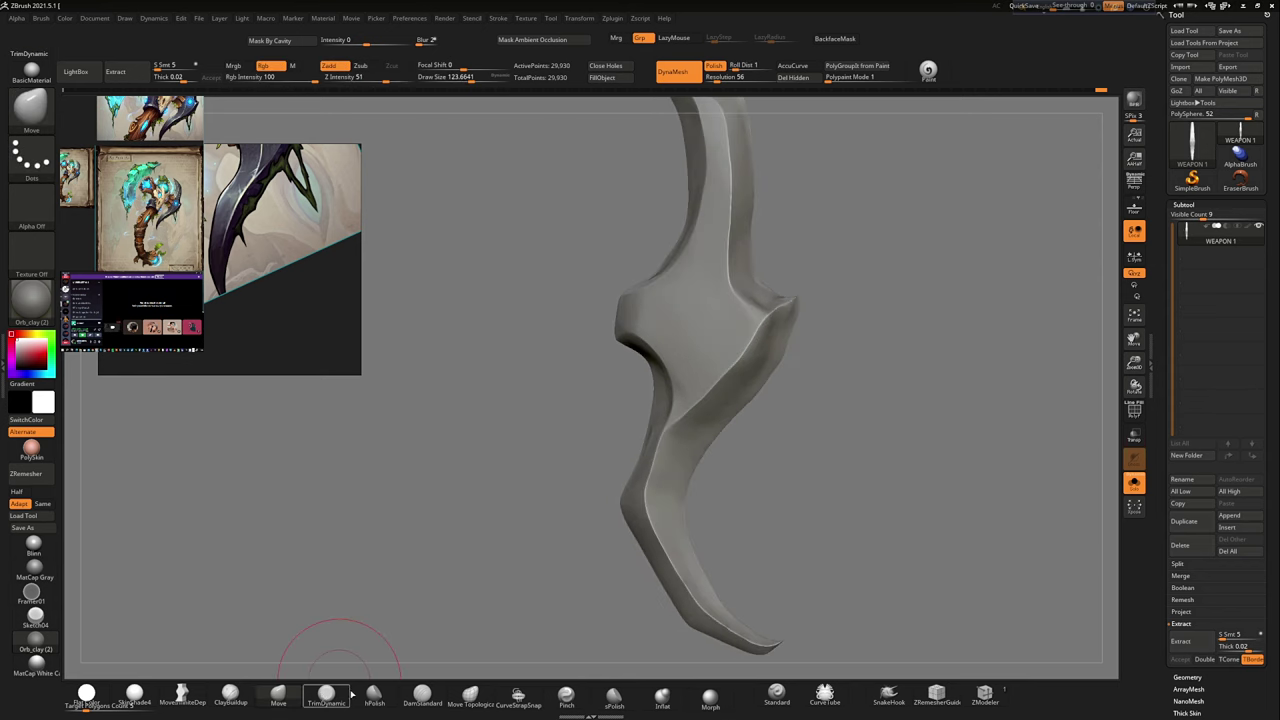
left_click(230, 695)
left_click(835, 38)
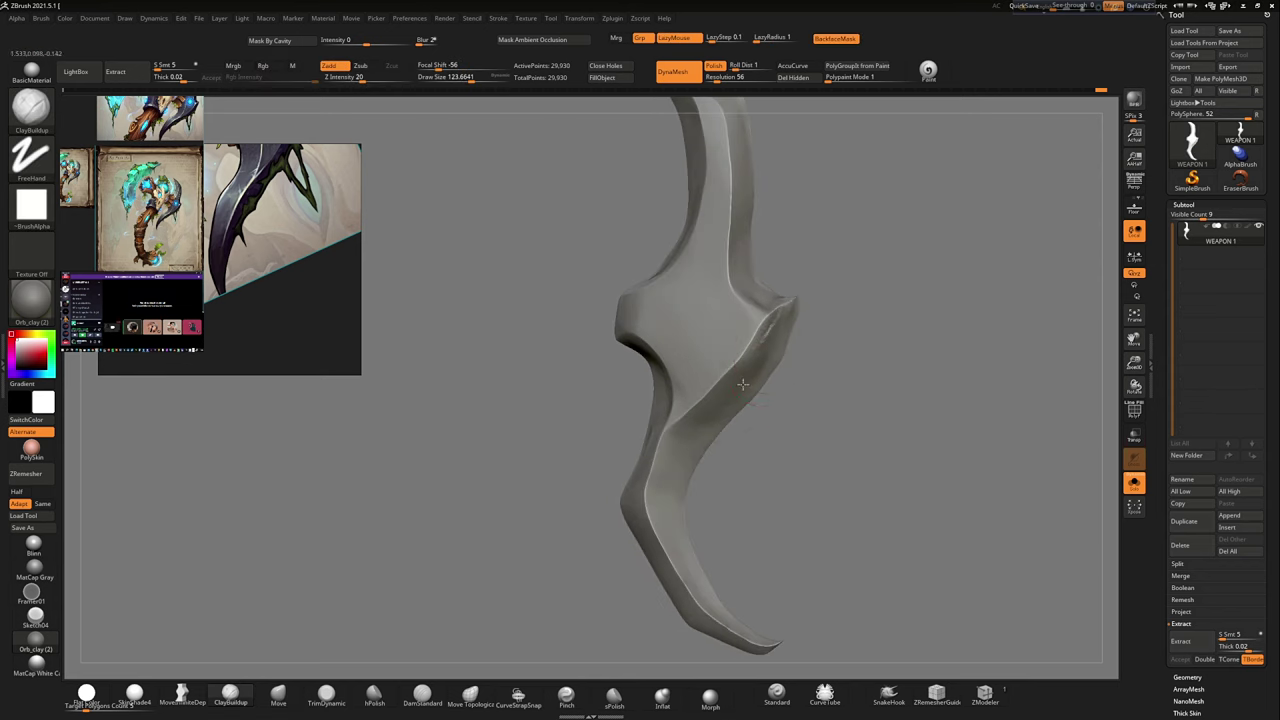
right_click_drag(812, 330, 781, 338)
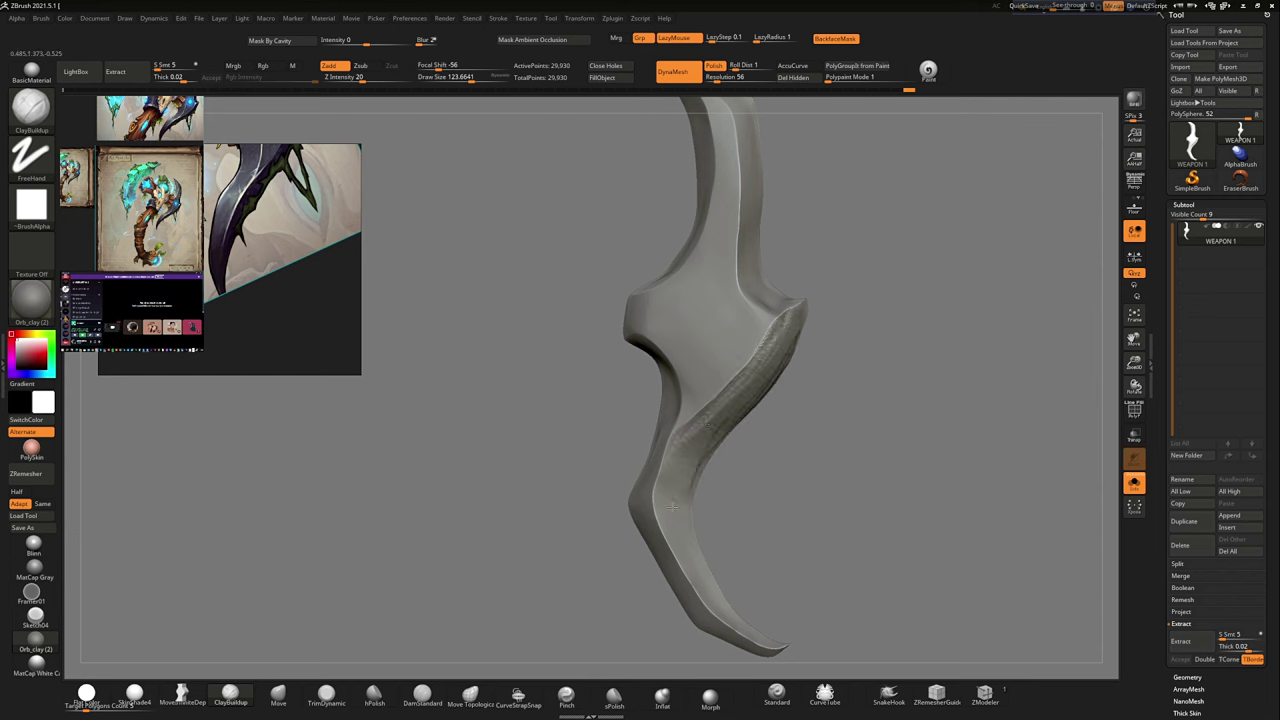
Step: Polish the built-up guard surface into flat planes with hPolish
key("b")
key("h")
key("p")
right_click_drag(797, 391, 730, 320)
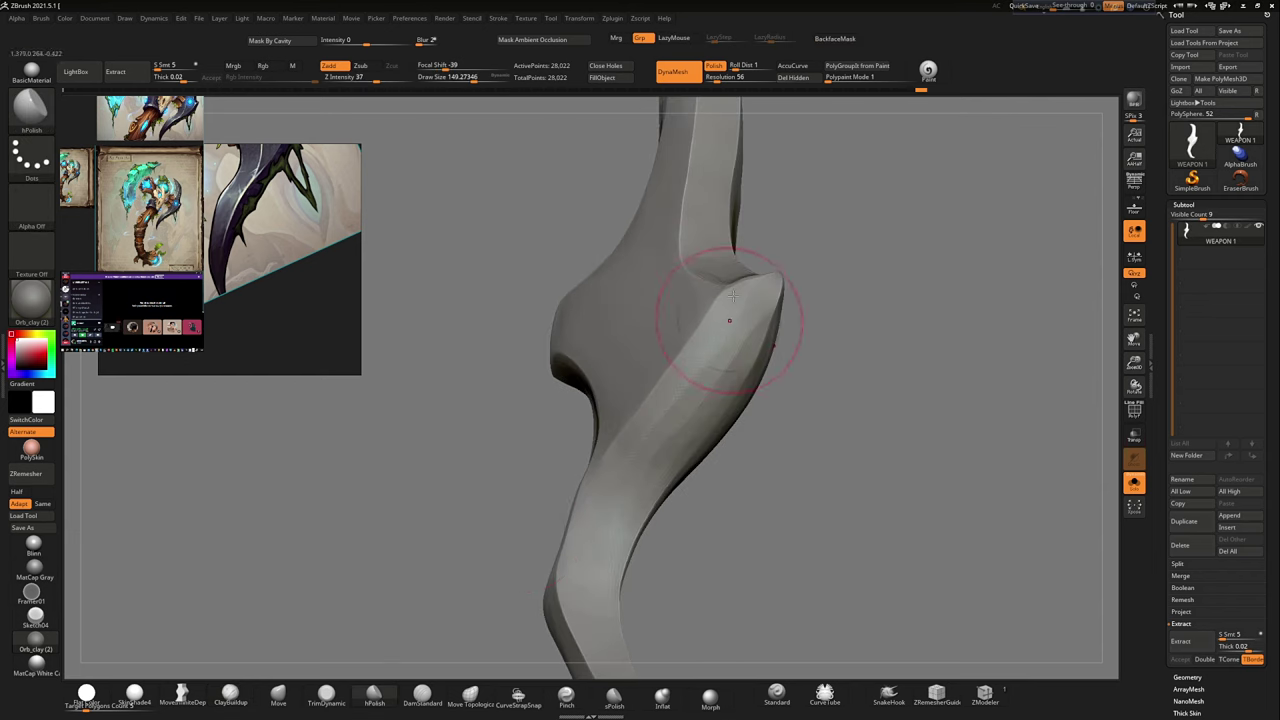
mouse_move(717, 352)
right_mouse_down()
mouse_move(740, 300)
mouse_move(790, 328)
mouse_move(703, 211)
right_mouse_up()
right_click_drag(735, 270, 581, 443)
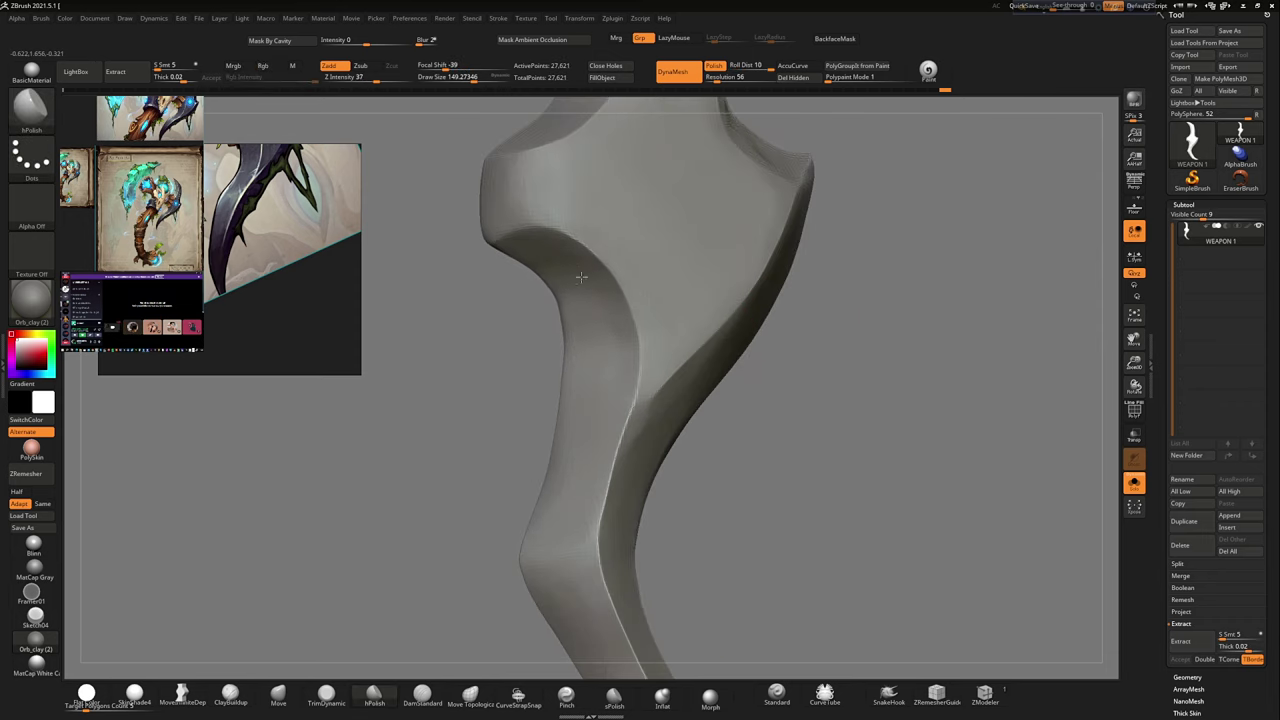
mouse_move(581, 277)
right_mouse_down()
mouse_move(557, 257)
mouse_move(628, 262)
mouse_move(671, 409)
mouse_move(686, 329)
mouse_move(709, 434)
mouse_move(751, 407)
mouse_move(758, 467)
mouse_move(621, 473)
right_mouse_up()
Step: With Move active, mask the whole blade and then clear the mask
key("b")
key("m")
key("v")
mouse_move(689, 432)
right_mouse_down()
mouse_move(737, 414)
mouse_move(777, 294)
right_mouse_up()
left_click(750, 360, "ctrl")
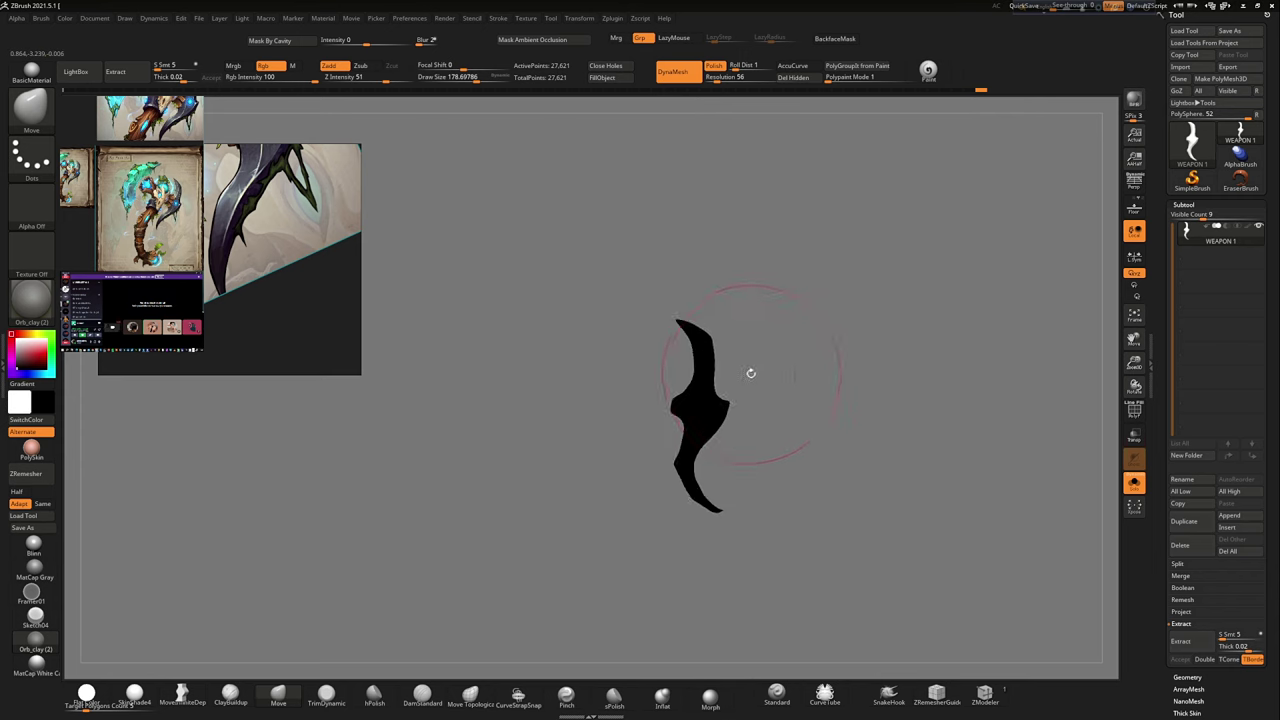
left_click(749, 371, "ctrl")
mouse_move(749, 371)
right_mouse_down()
mouse_move(860, 277)
mouse_move(810, 338)
mouse_move(843, 300)
mouse_move(725, 380)
mouse_move(789, 314)
mouse_move(834, 323)
mouse_move(860, 374)
mouse_move(858, 360)
mouse_move(800, 340)
right_mouse_up()
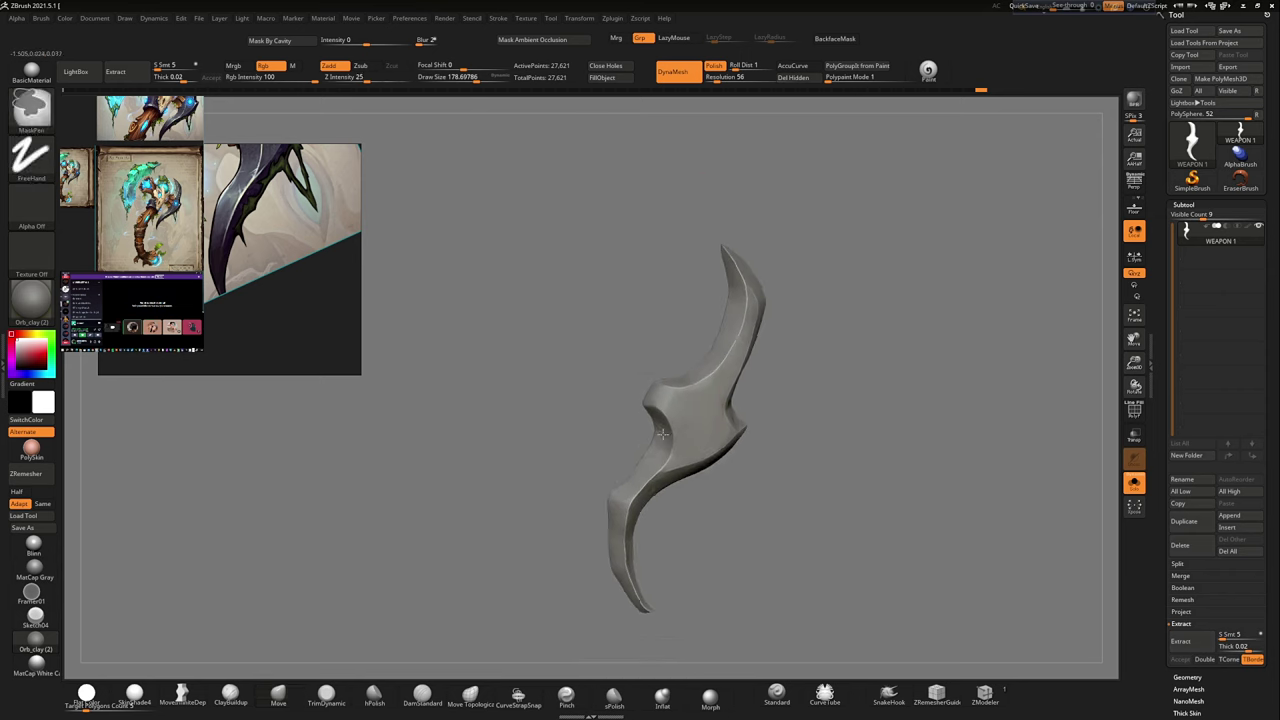
Step: Reframe the blade to fill the view and reselect the Move brush
right_click_drag(386, 314, 372, 360)
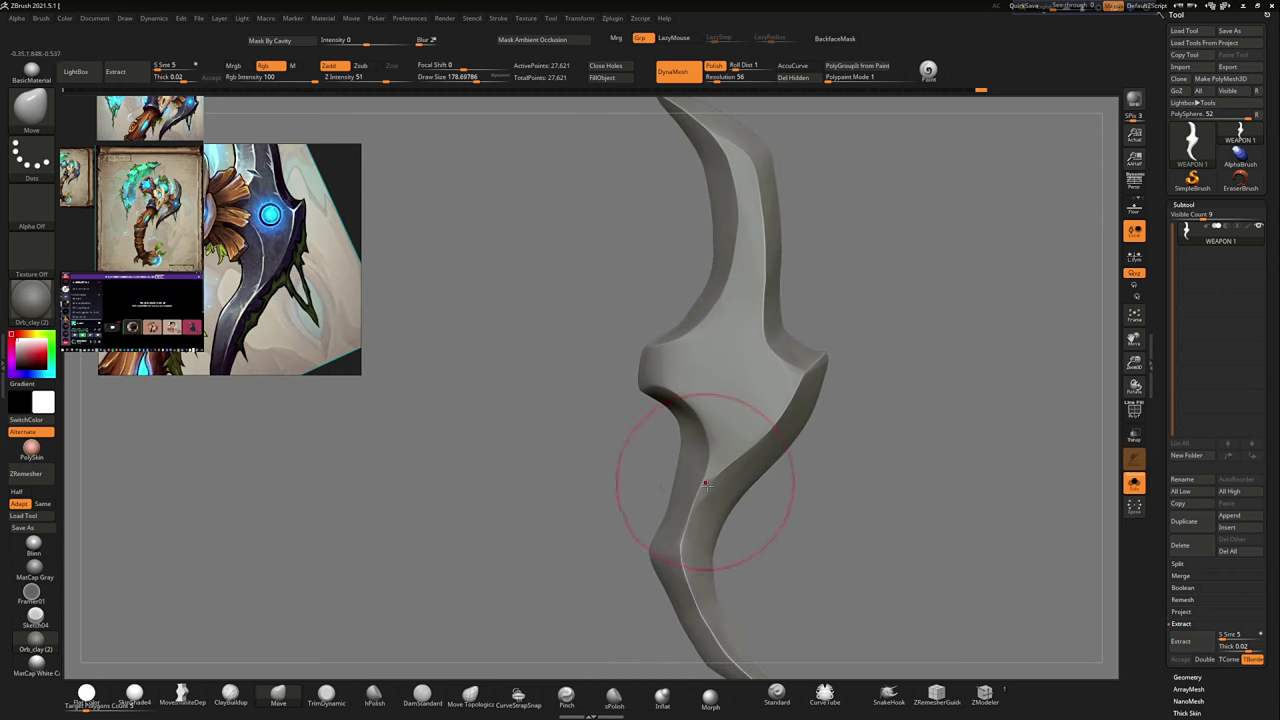
mouse_move(686, 409)
right_mouse_down("ctrl")
mouse_move(773, 502)
mouse_move(697, 437)
right_mouse_up("ctrl")
scroll(355, 300, "up", 2)
mouse_move(714, 294)
right_mouse_down("ctrl")
mouse_move(684, 254)
mouse_move(700, 240)
mouse_move(691, 215)
mouse_move(723, 314)
mouse_move(899, 368)
mouse_move(908, 312)
mouse_move(810, 408)
mouse_move(1014, 528)
mouse_move(574, 350)
right_mouse_up("ctrl")
key("b")
key("m")
key("v")
Step: Enlarge the reference image window and scroll through the staff reference artwork
left_click_drag(361, 375, 355, 562)
scroll(245, 345, "down", 3)
scroll(245, 345, "up", 5)
scroll(245, 345, "down", 2)
scroll(230, 358, "up", 2)
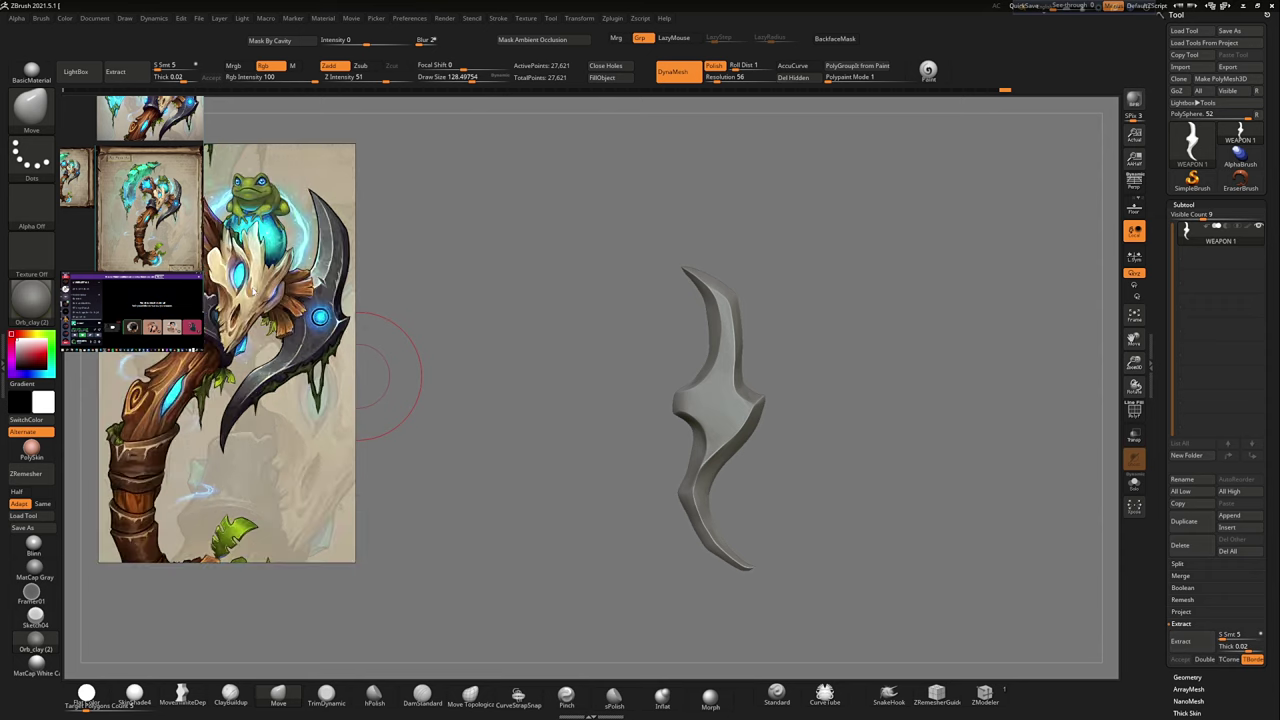
scroll(217, 370, "down", 2)
scroll(211, 353, "up", 2)
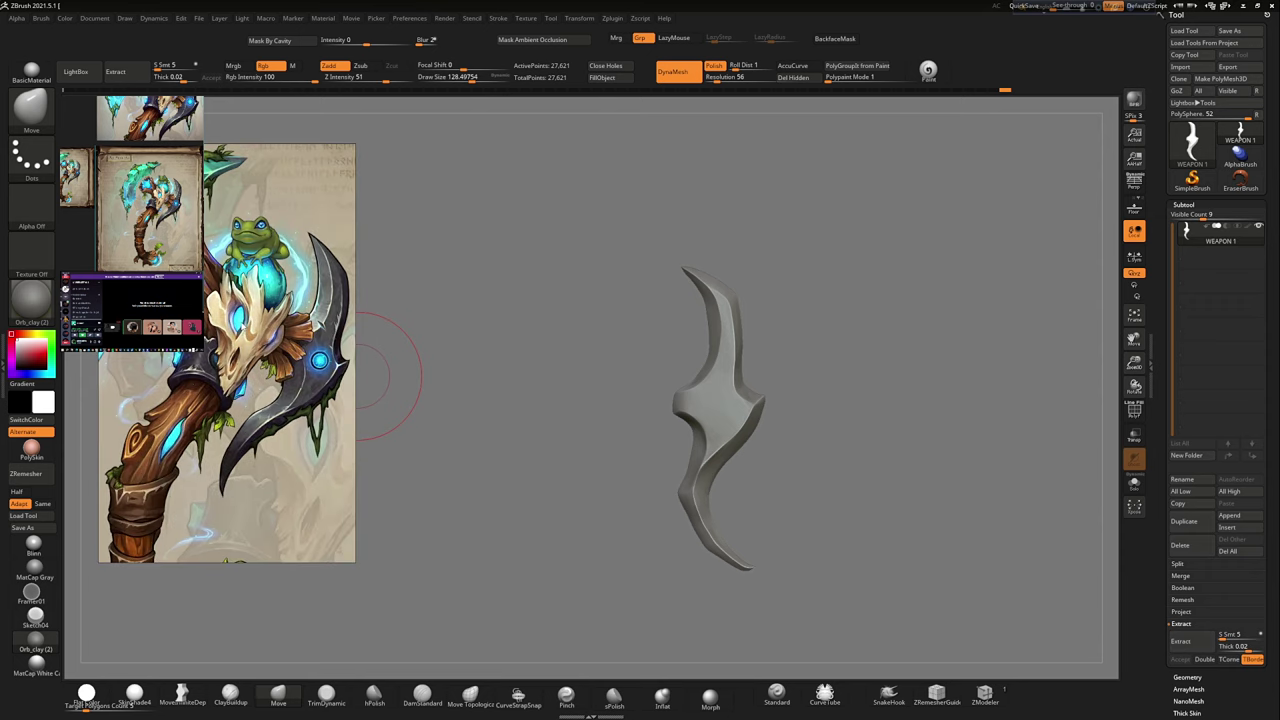
scroll(168, 516, "down", 2)
scroll(289, 512, "down", 2)
Step: Capture the staff reference and circle its skull head and bottom orb in red
key("F1")
left_click_drag(145, 190, 329, 545)
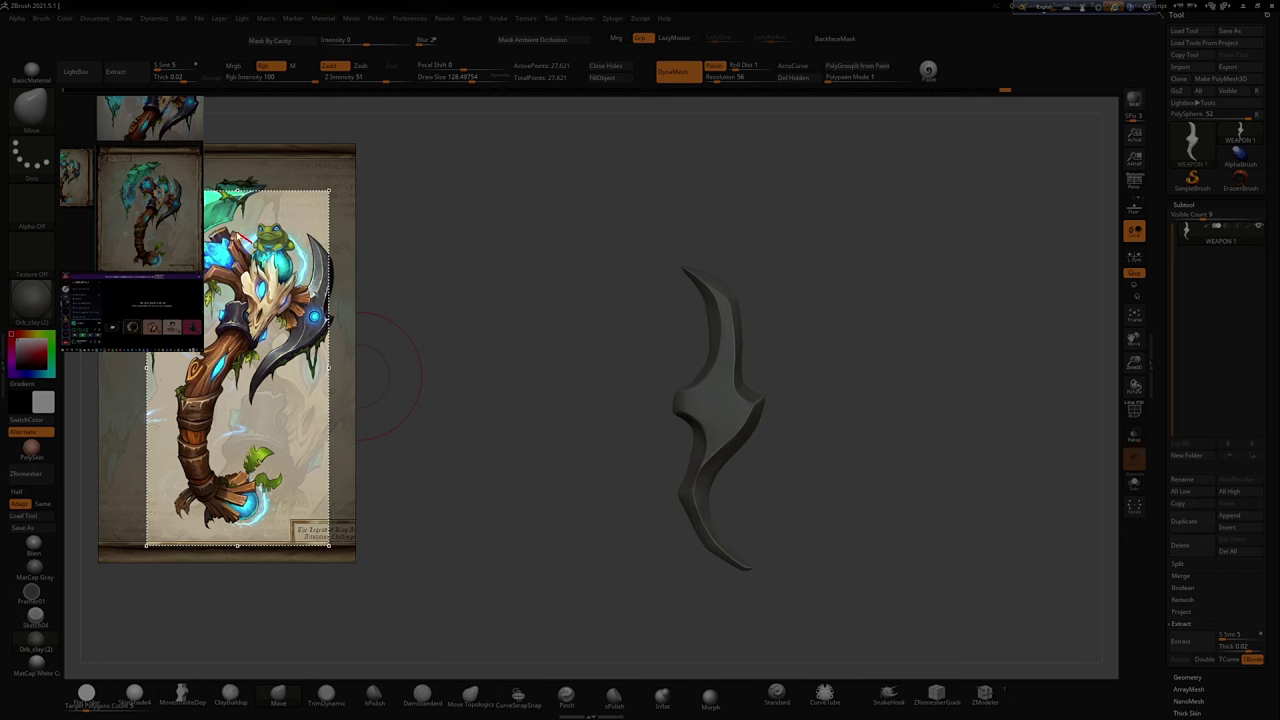
mouse_move(265, 300)
left_mouse_down()
mouse_move(278, 325)
mouse_move(258, 314)
left_mouse_up()
left_click_drag(200, 480, 272, 463)
key("Escape")
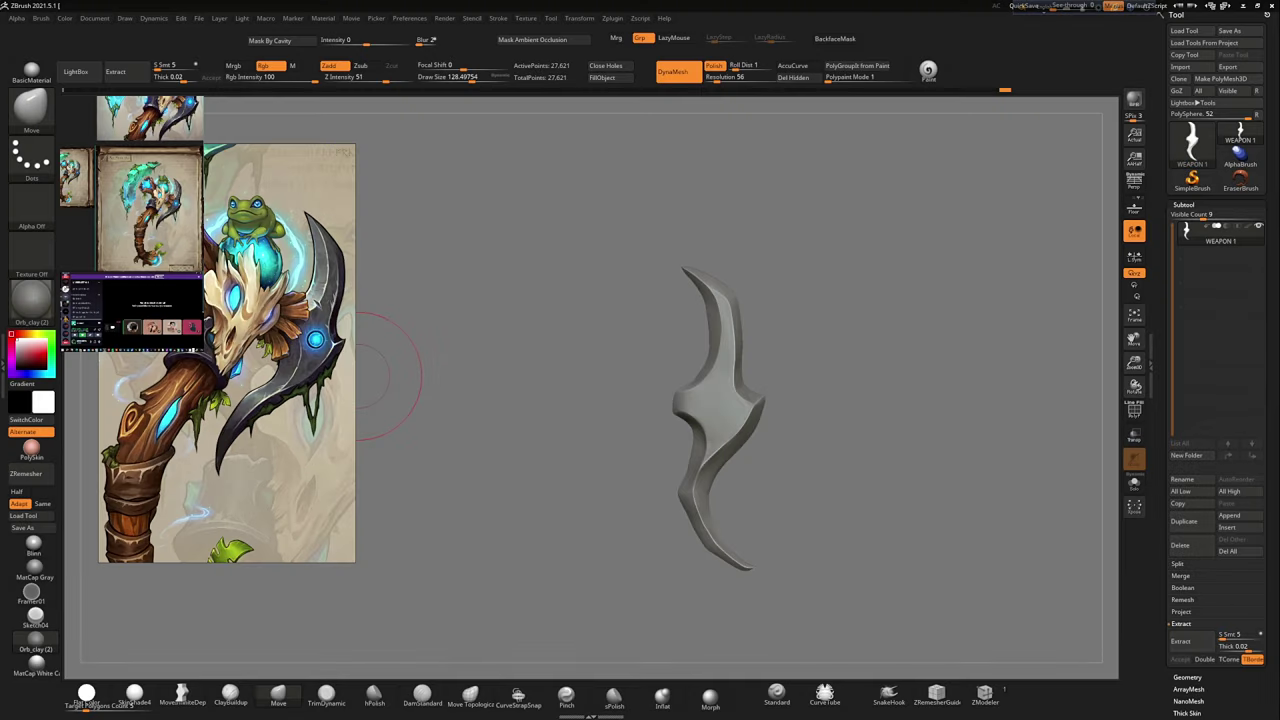
Step: Save the blade sculpt as WEAPON 1, replacing the existing file
scroll(277, 378, "up", 2)
left_click_drag(388, 375, 929, 386)
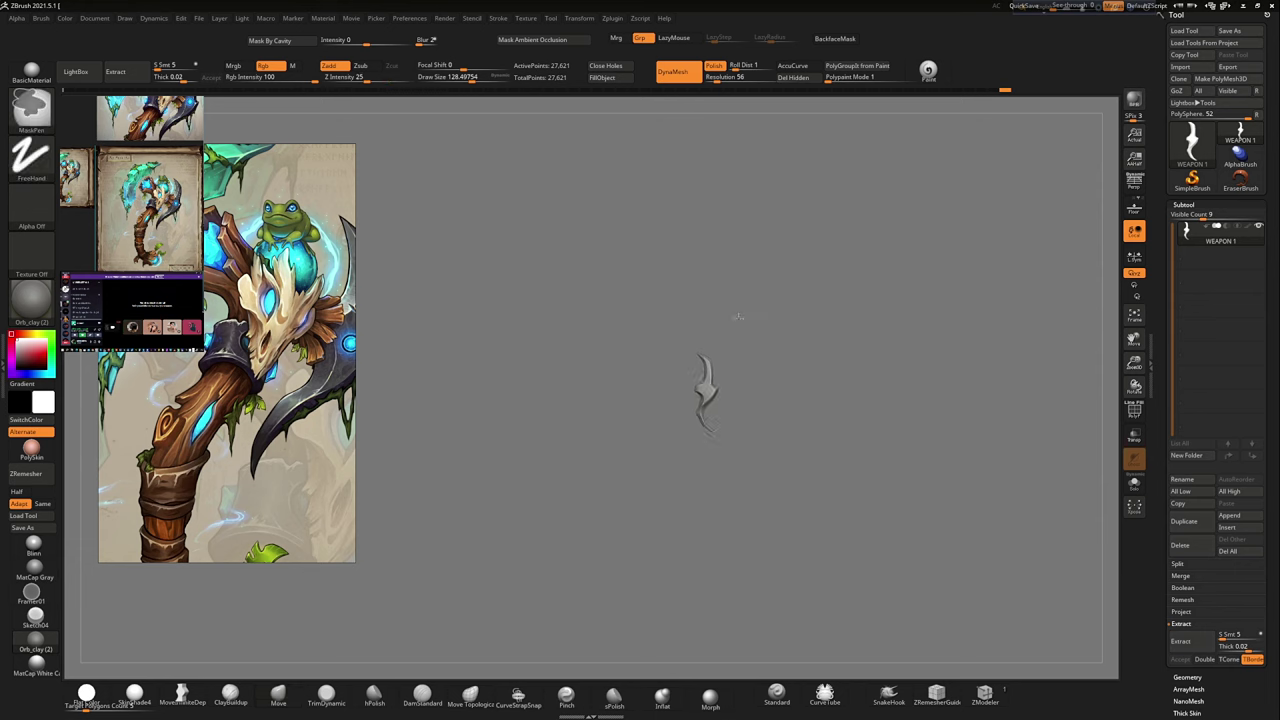
key("ctrl+shift+s")
left_click(996, 504)
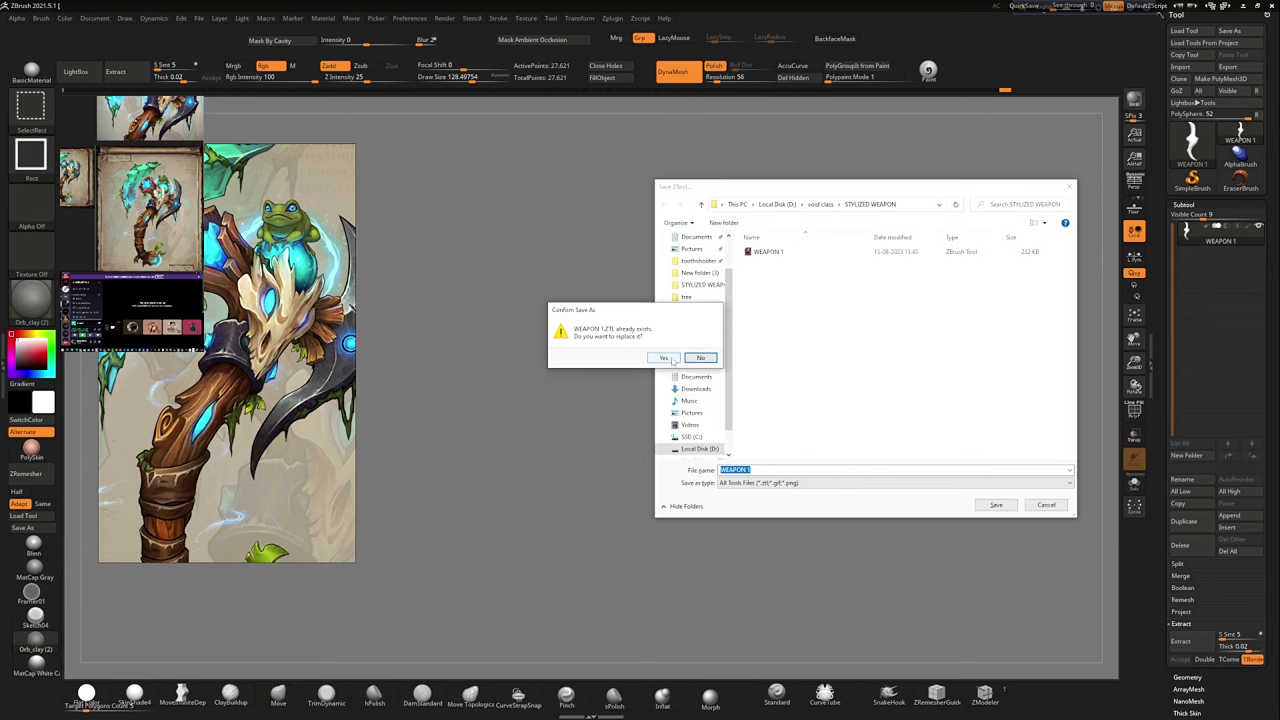
left_click(666, 361)
Step: Pan and zoom across the staff reference, then enlarge the blade in view
scroll(226, 354, "up", 2)
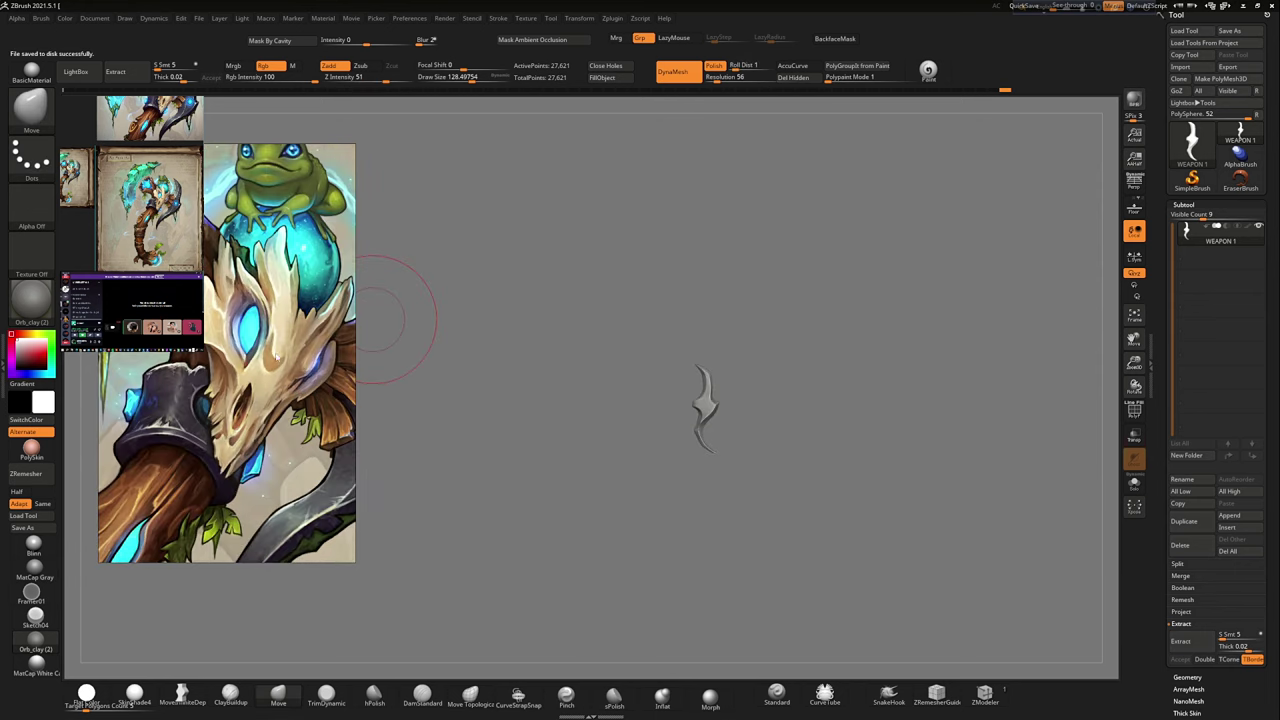
scroll(290, 354, "up", 1)
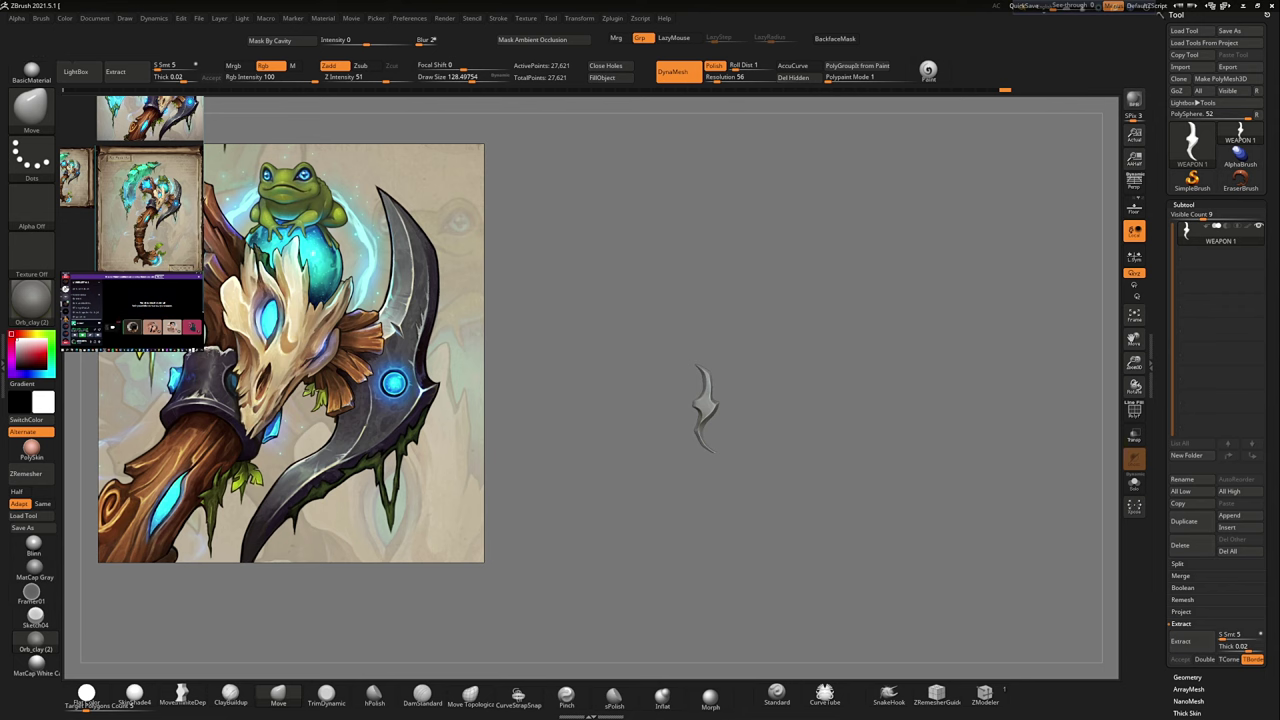
scroll(332, 335, "up", 2)
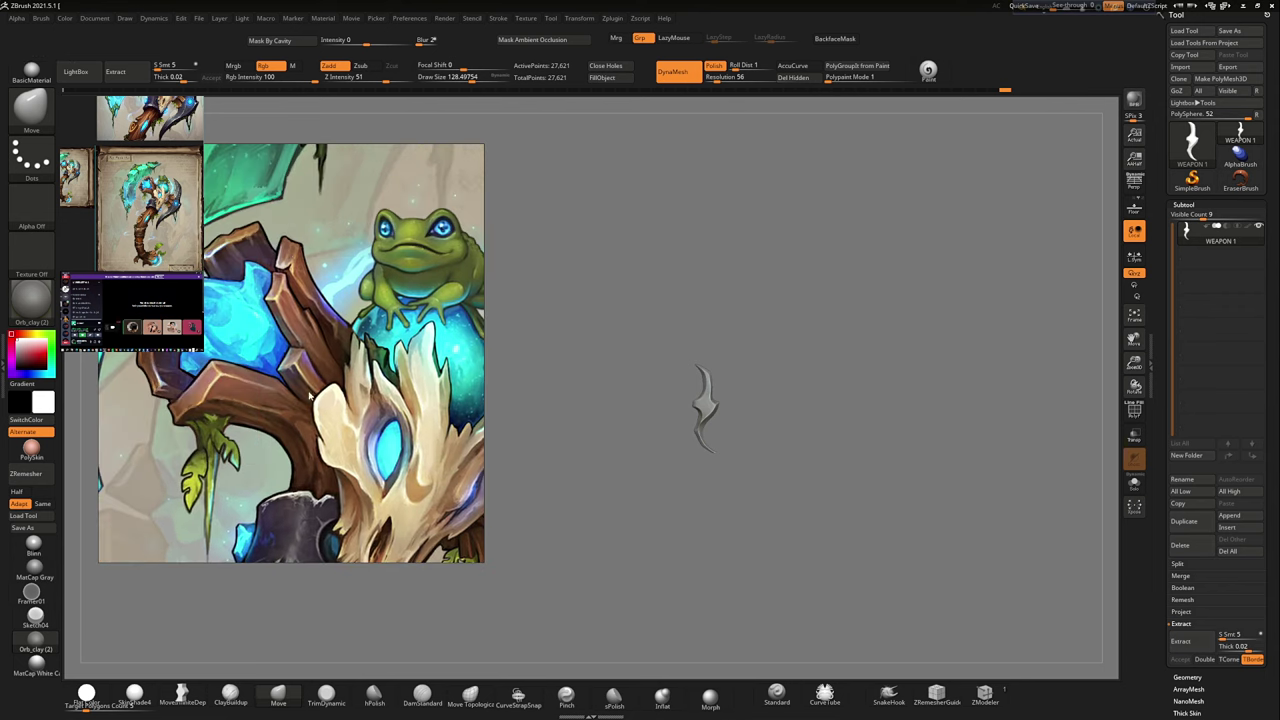
middle_click_drag(310, 395, 150, 430)
scroll(362, 384, "down", 2)
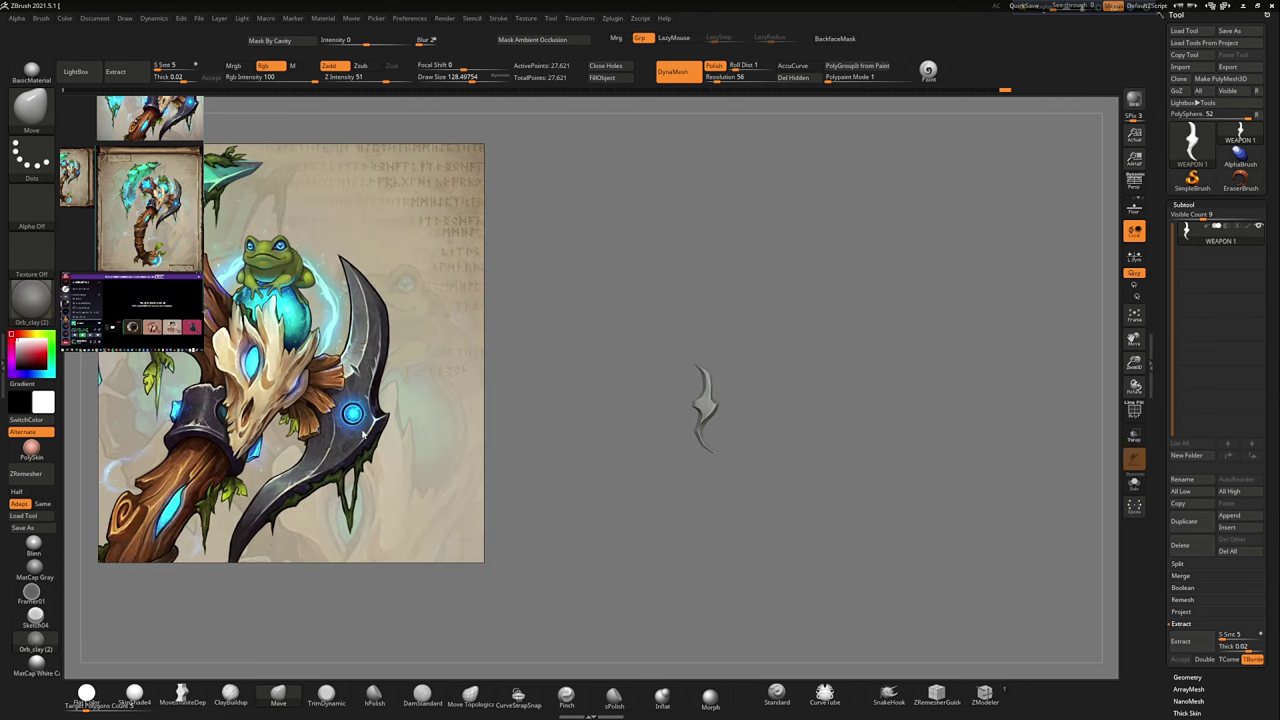
scroll(356, 400, "down", 2)
scroll(370, 410, "up", 3)
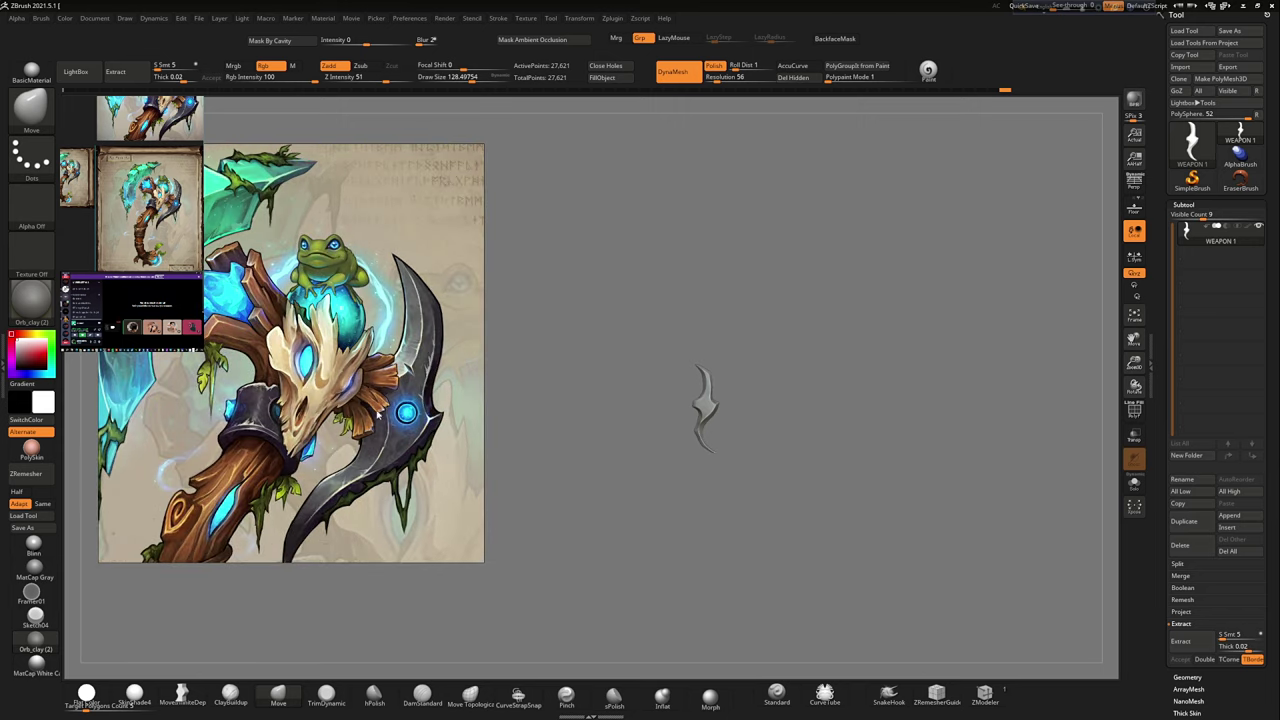
scroll(303, 243, "down", 2)
scroll(303, 243, "up", 3)
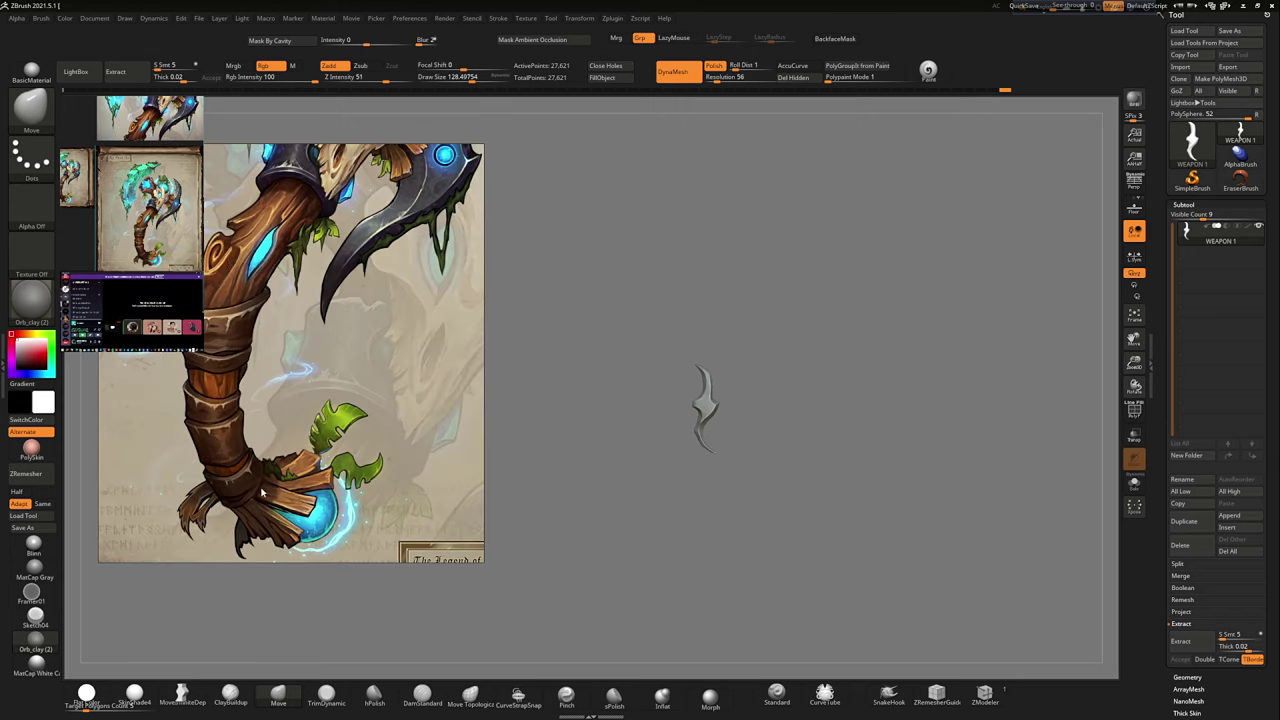
scroll(363, 345, "down", 2)
scroll(300, 290, "up", 2)
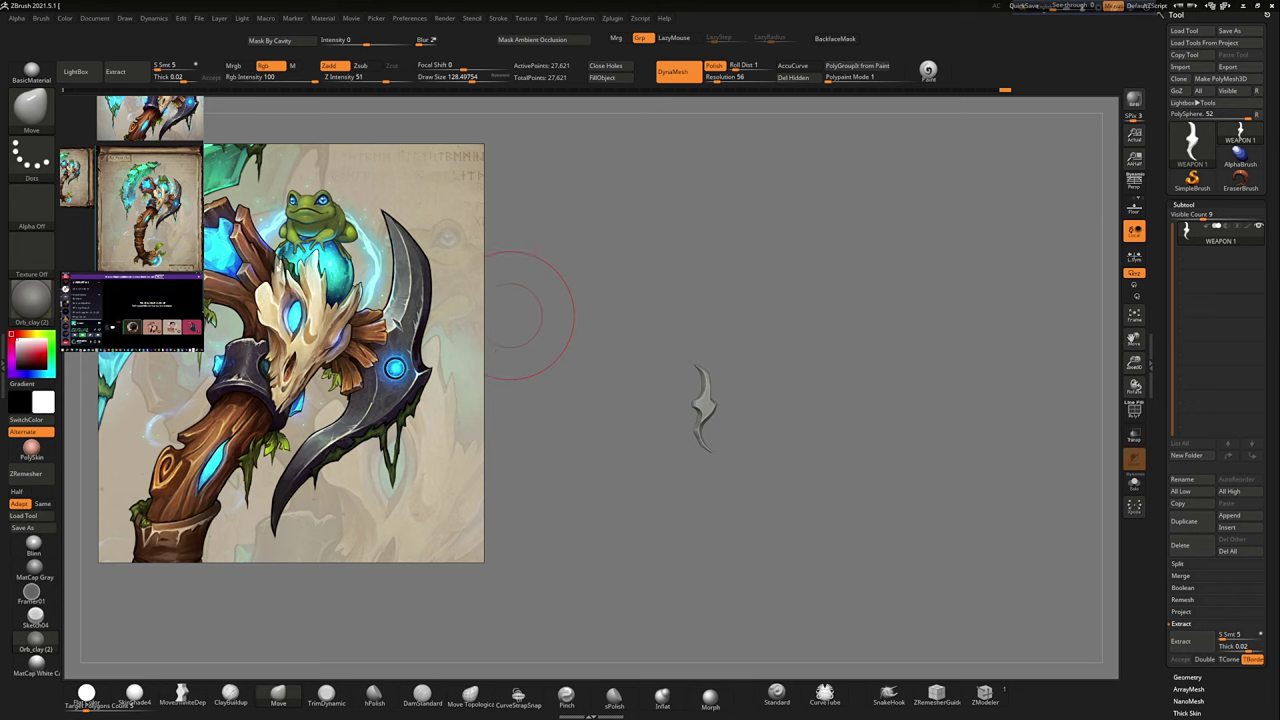
left_click_drag(838, 336, 926, 450)
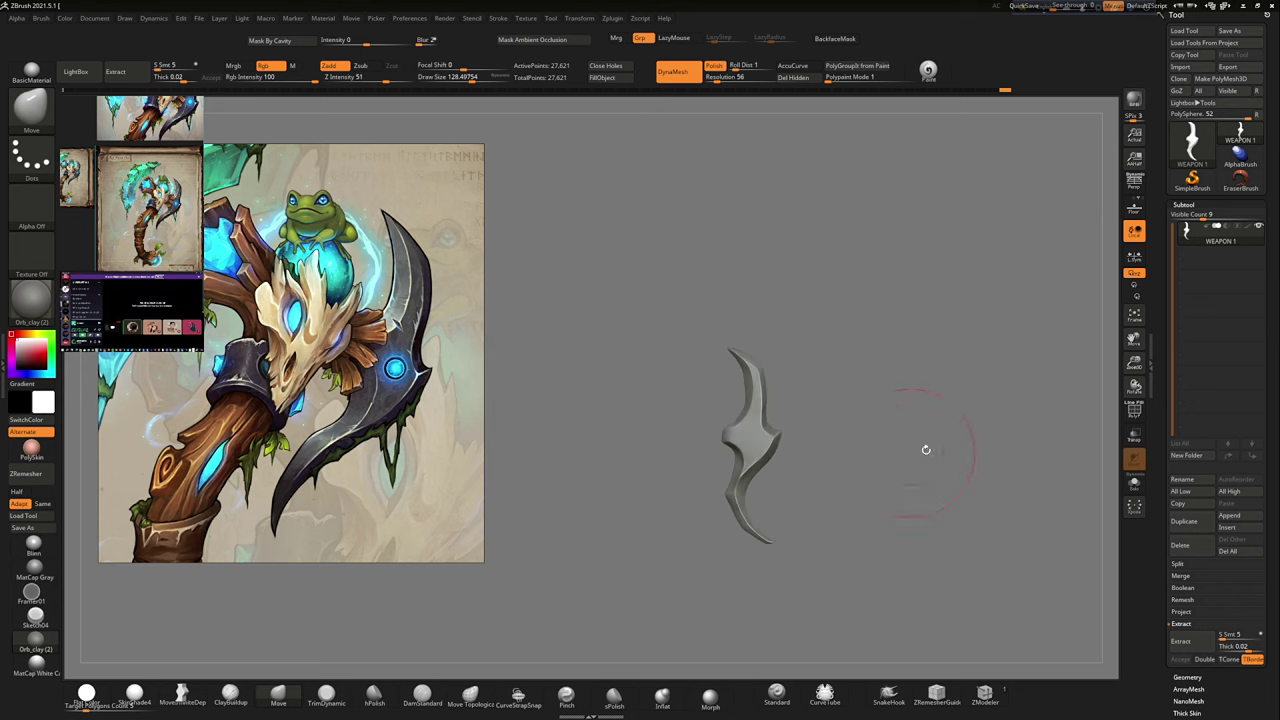
Step: Insert a cylinder as a new subtool and bring up its move gizmo
left_click(1227, 527)
left_click(838, 514)
key("w")
left_click(350, 382)
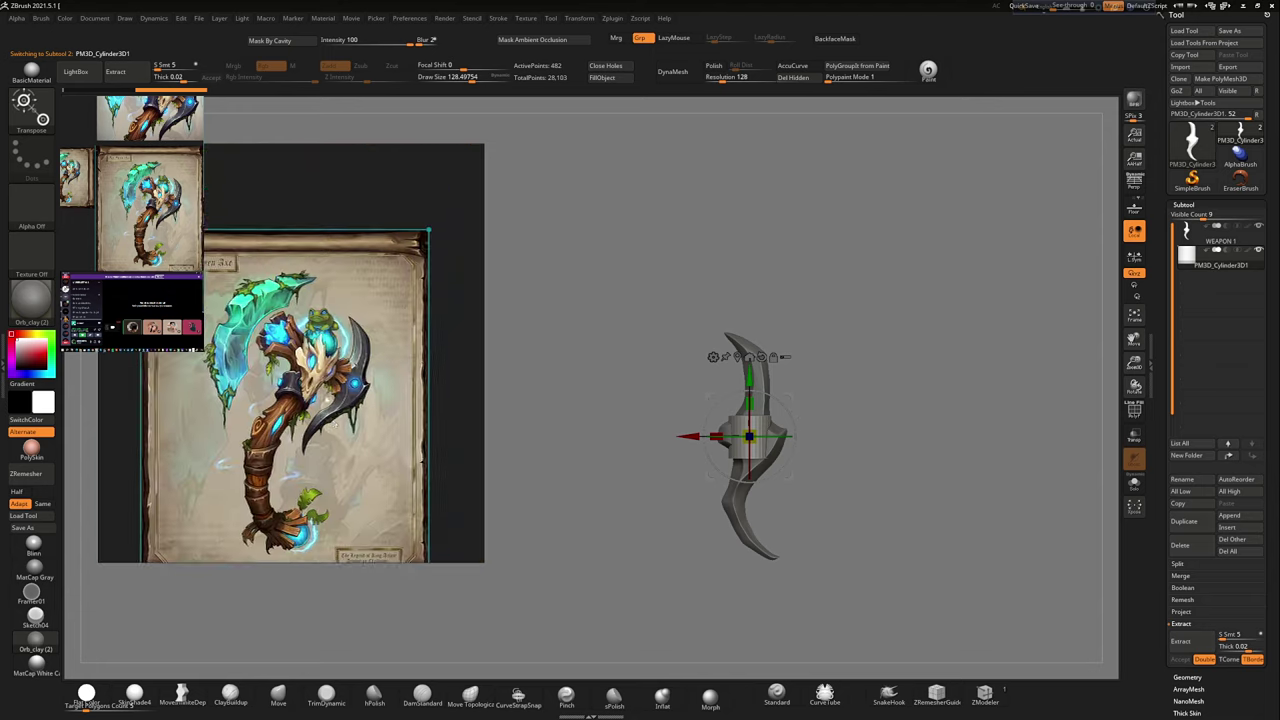
Step: Scale the cylinder to handle length, return to Draw mode, and view it from the front
mouse_move(880, 470)
left_mouse_down()
mouse_move(908, 423)
mouse_move(889, 394)
left_mouse_up()
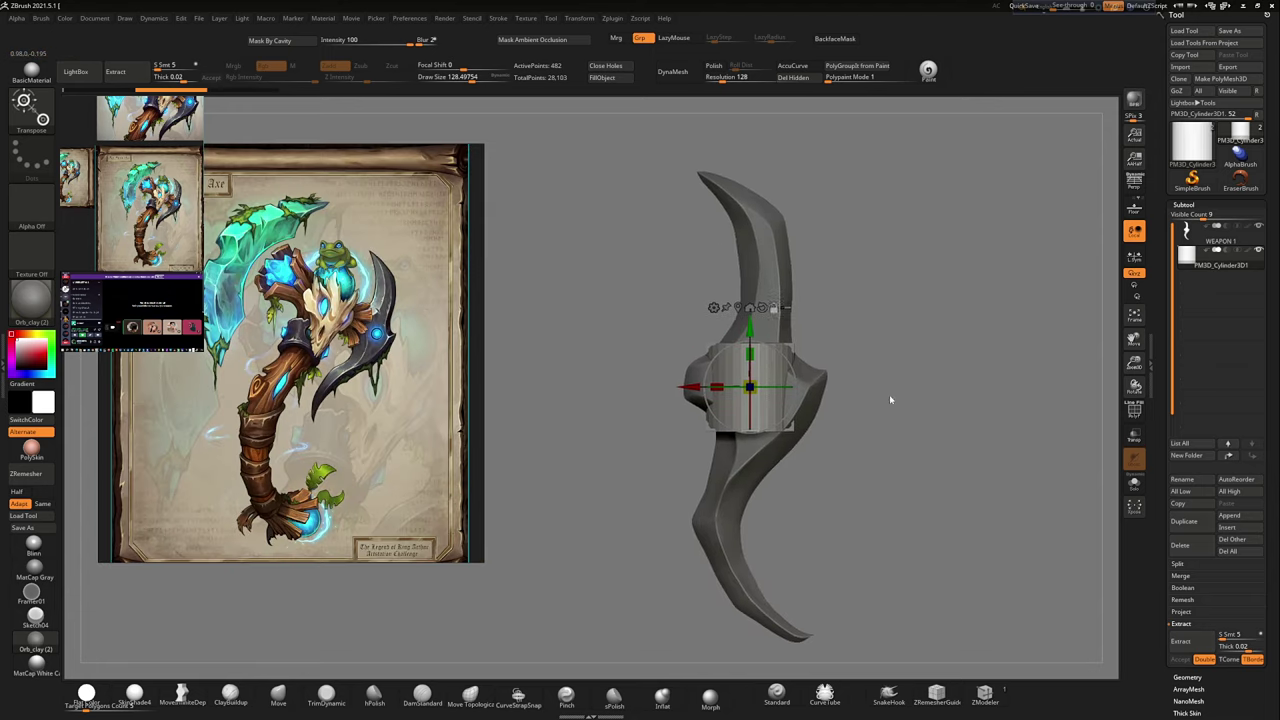
left_click_drag(757, 357, 757, 300)
mouse_move(890, 440)
left_mouse_down()
mouse_move(911, 424)
mouse_move(1013, 427)
mouse_move(990, 430)
left_mouse_up()
key("q")
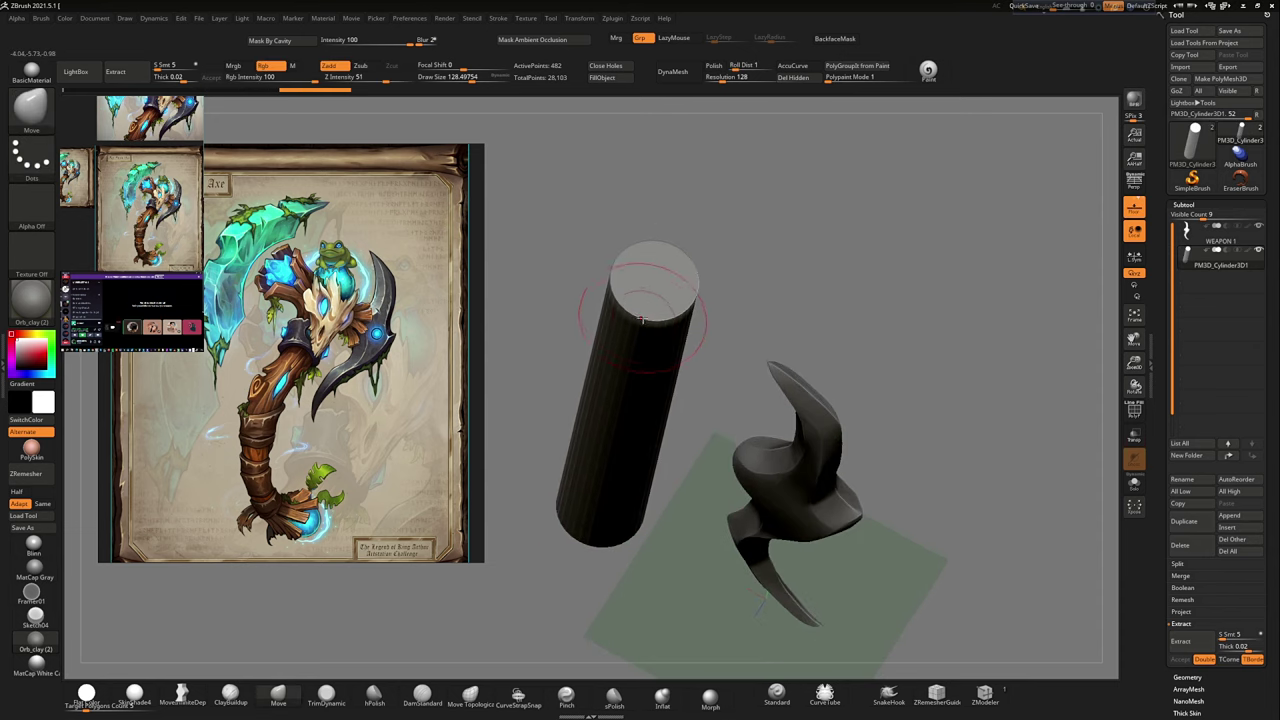
right_click_drag(642, 320, 655, 328)
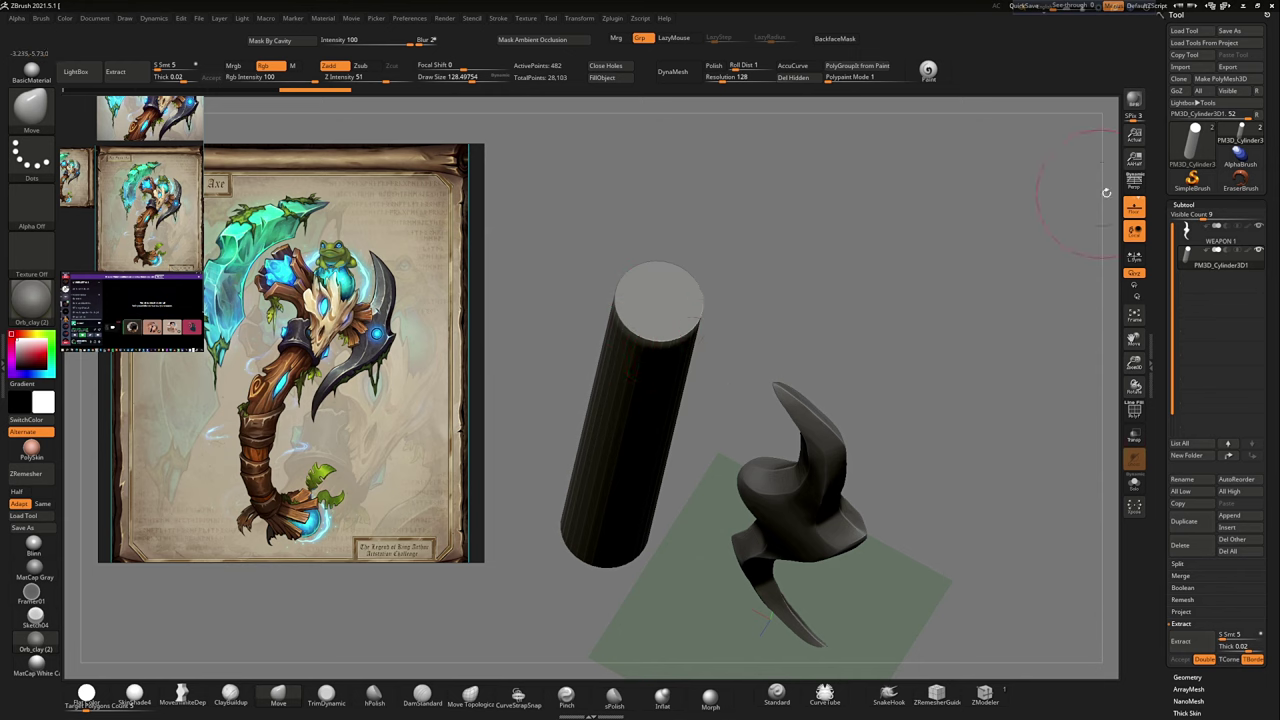
right_click_drag(686, 337, 606, 322)
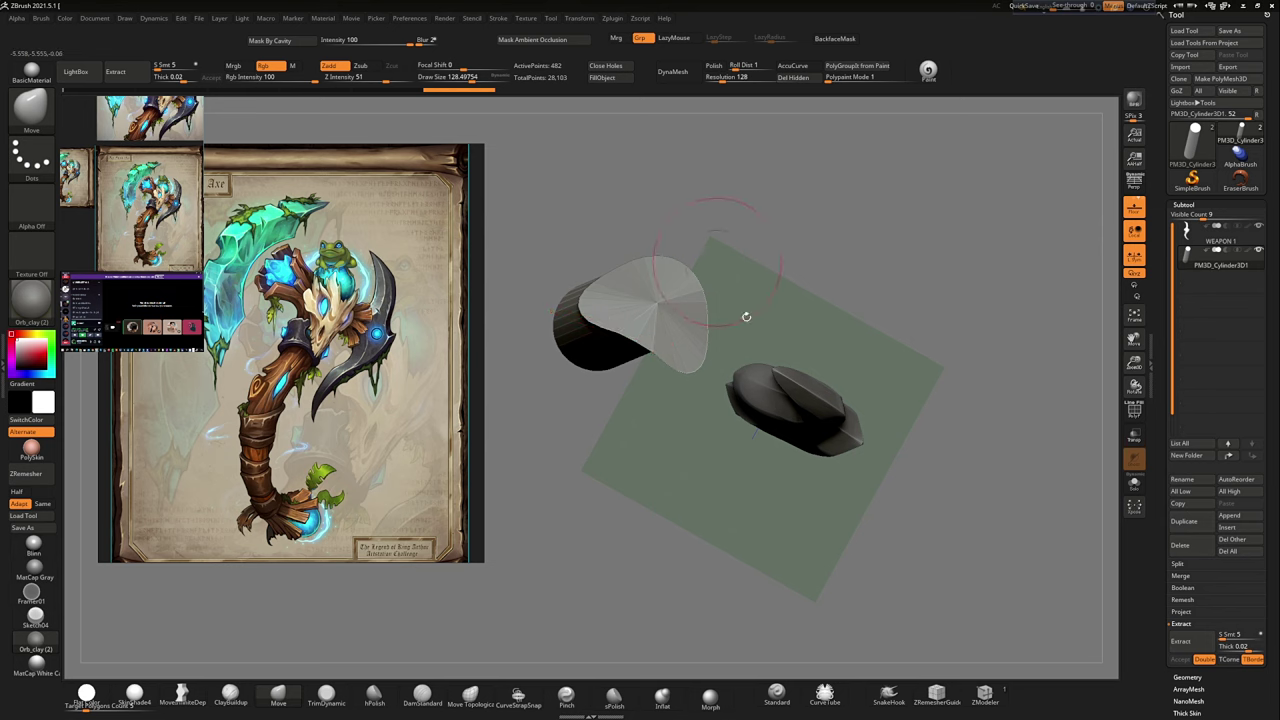
right_click_drag(746, 316, 737, 330)
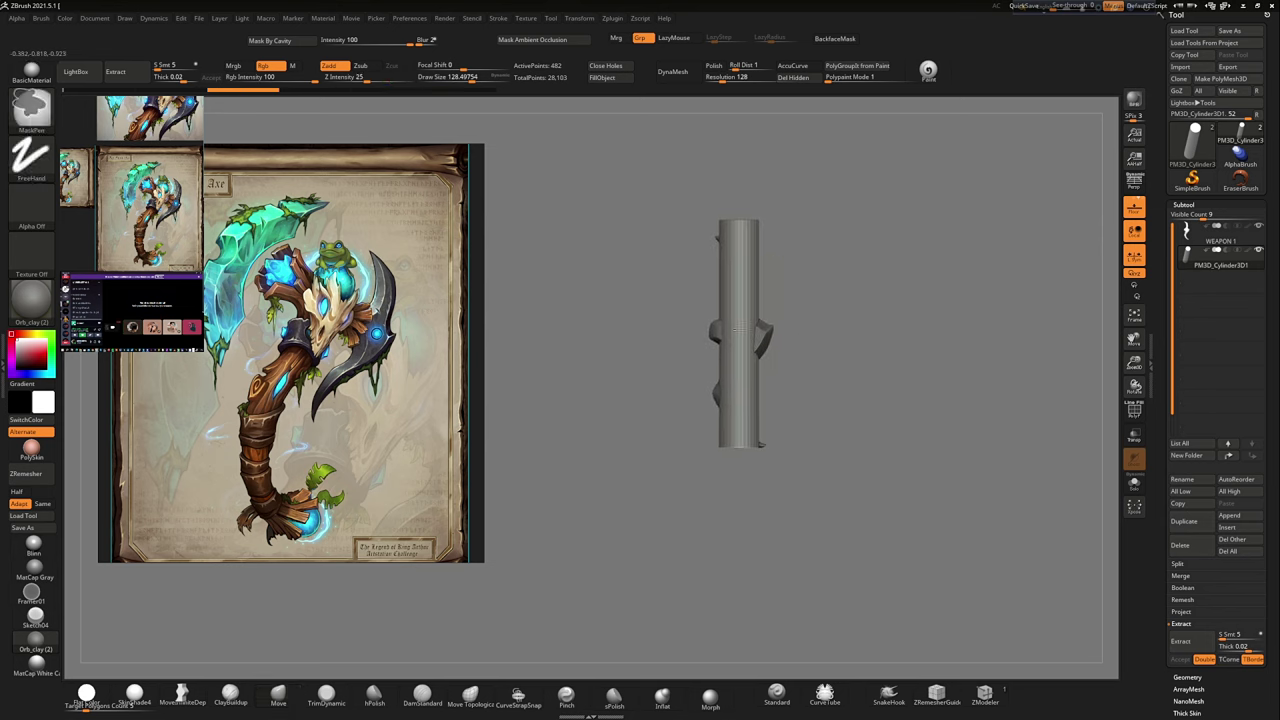
Step: Slide the handle cylinder down along the green axis beneath the blade
key("w")
right_click_drag(700, 420, 698, 486, "ctrl")
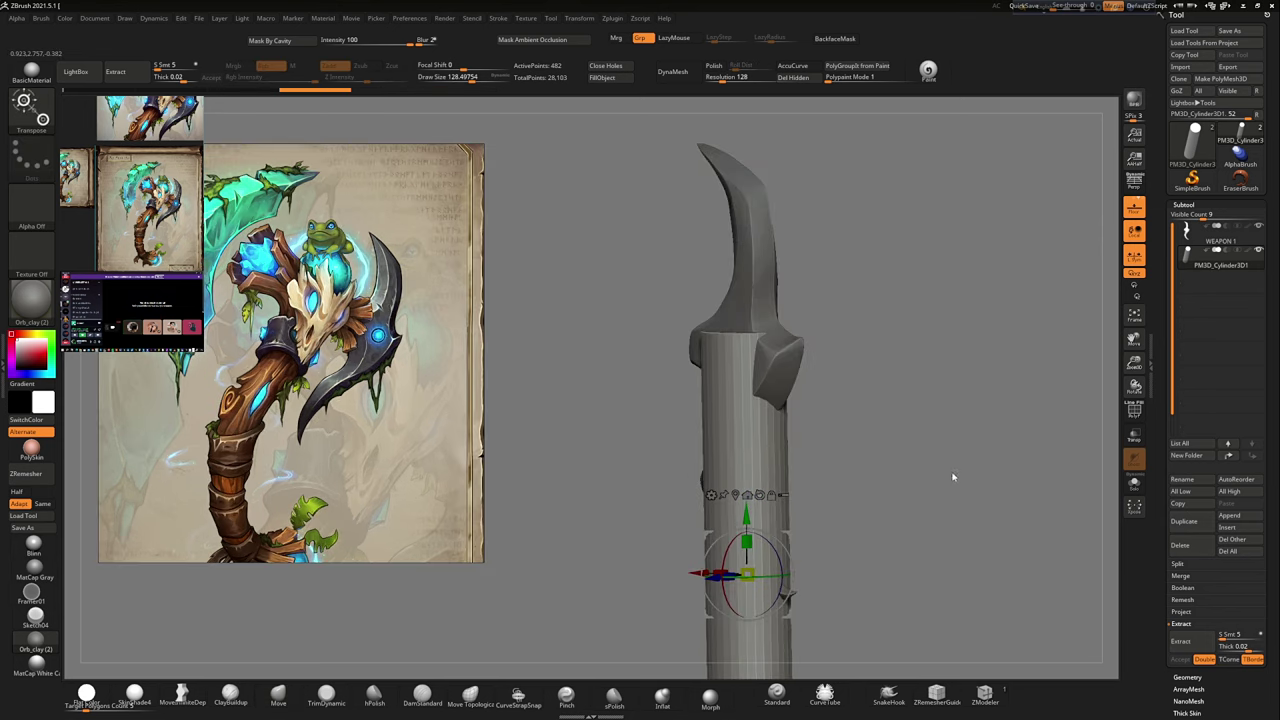
right_click_drag(951, 474, 877, 503)
scroll(293, 286, "up", 4)
scroll(293, 286, "down", 2)
scroll(293, 286, "down", 2)
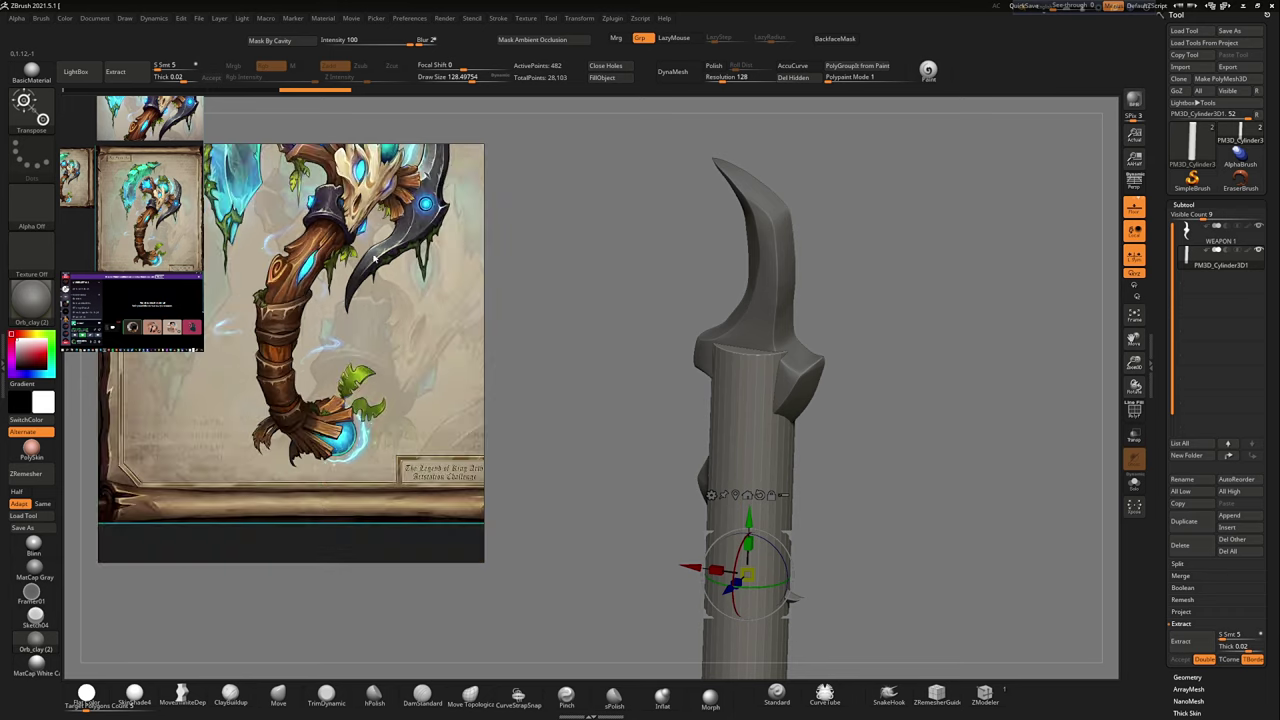
scroll(293, 286, "down", 3)
mouse_move(906, 477)
right_mouse_down("ctrl")
mouse_move(730, 447)
mouse_move(725, 470)
mouse_move(680, 427)
right_mouse_up("ctrl")
scroll(383, 357, "up", 1)
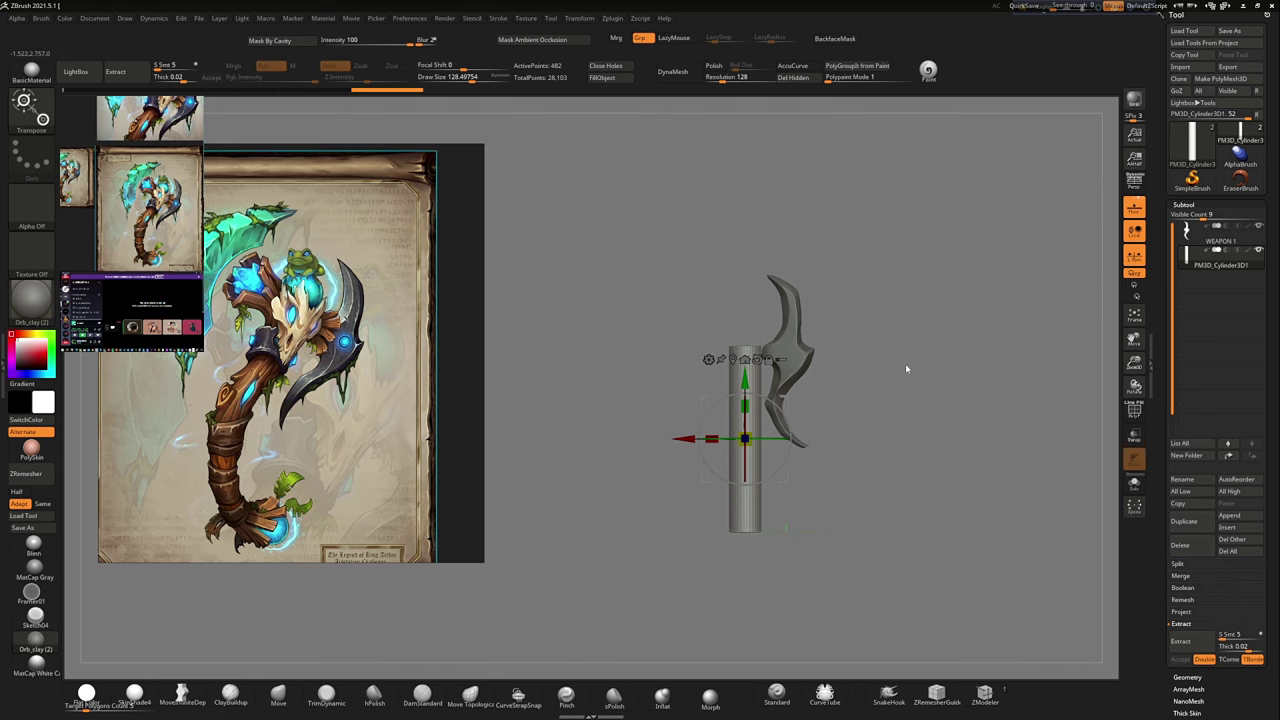
left_click_drag(739, 386, 744, 417)
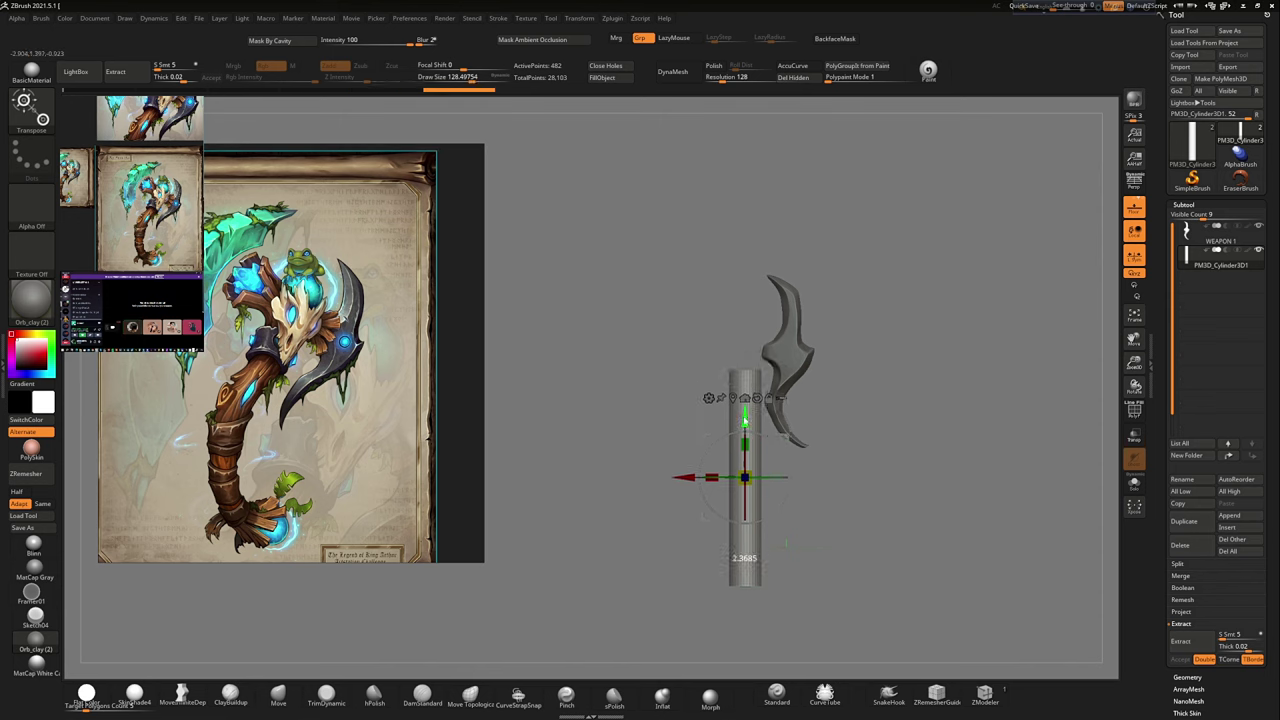
key("space")
Step: DynaMesh the cylinder at resolution 16, enlarge the brush, and bend it leftward into a curve
key("q")
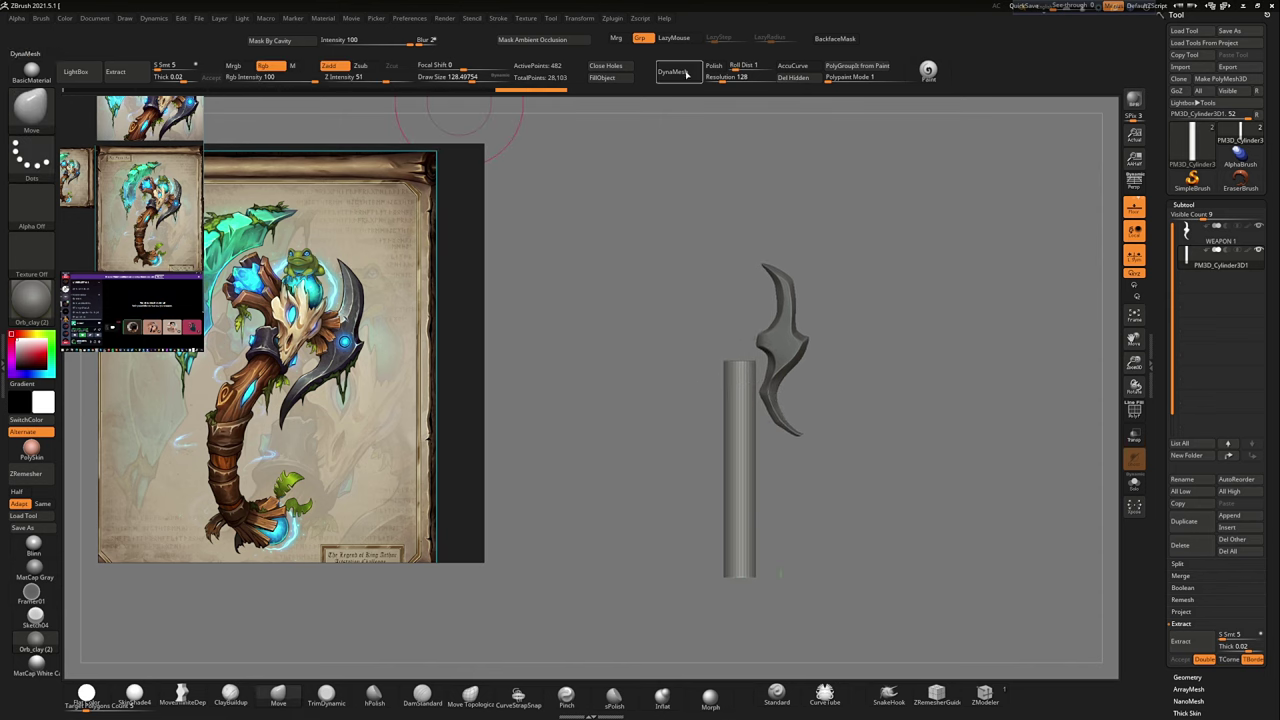
left_click(686, 74)
left_click_drag(730, 78, 712, 78)
left_click_drag(714, 125, 760, 130, "ctrl")
key("bracketright")
key("bracketright")
mouse_move(728, 460)
left_mouse_down()
mouse_move(702, 420)
mouse_move(754, 368)
left_mouse_up()
right_click_drag(764, 364, 786, 296, "ctrl")
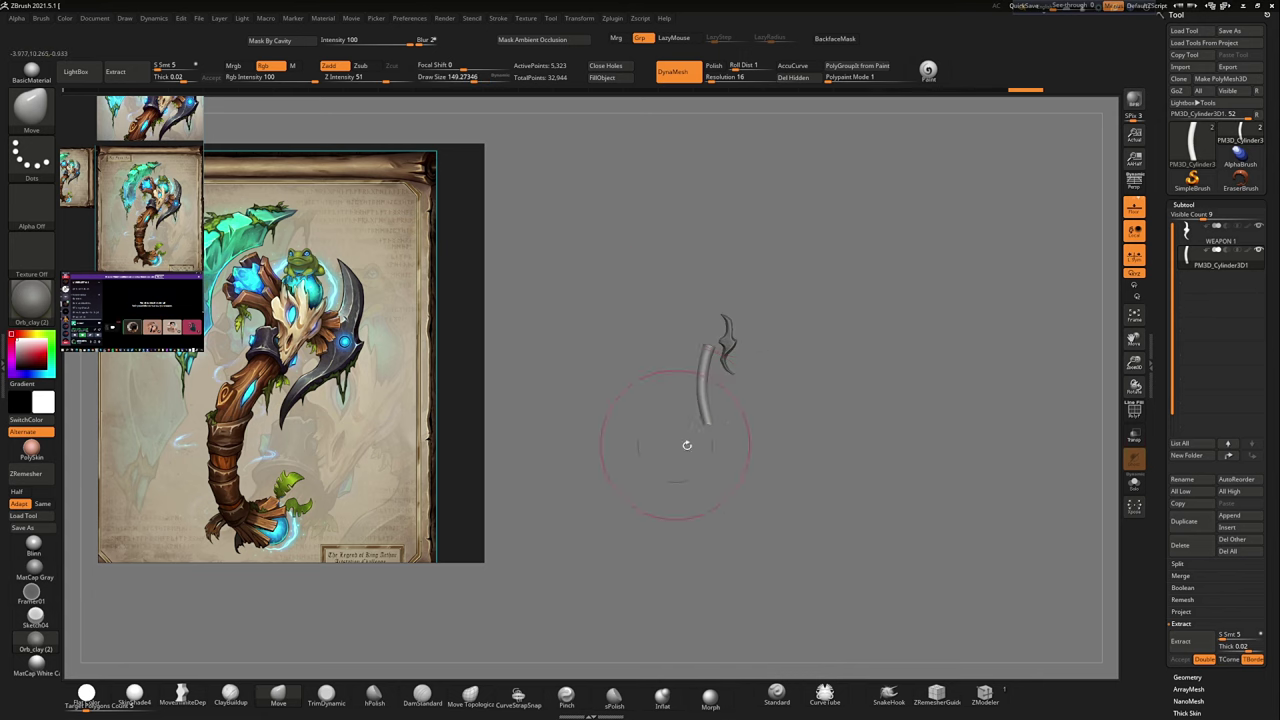
right_click_drag(680, 408, 735, 465, "ctrl")
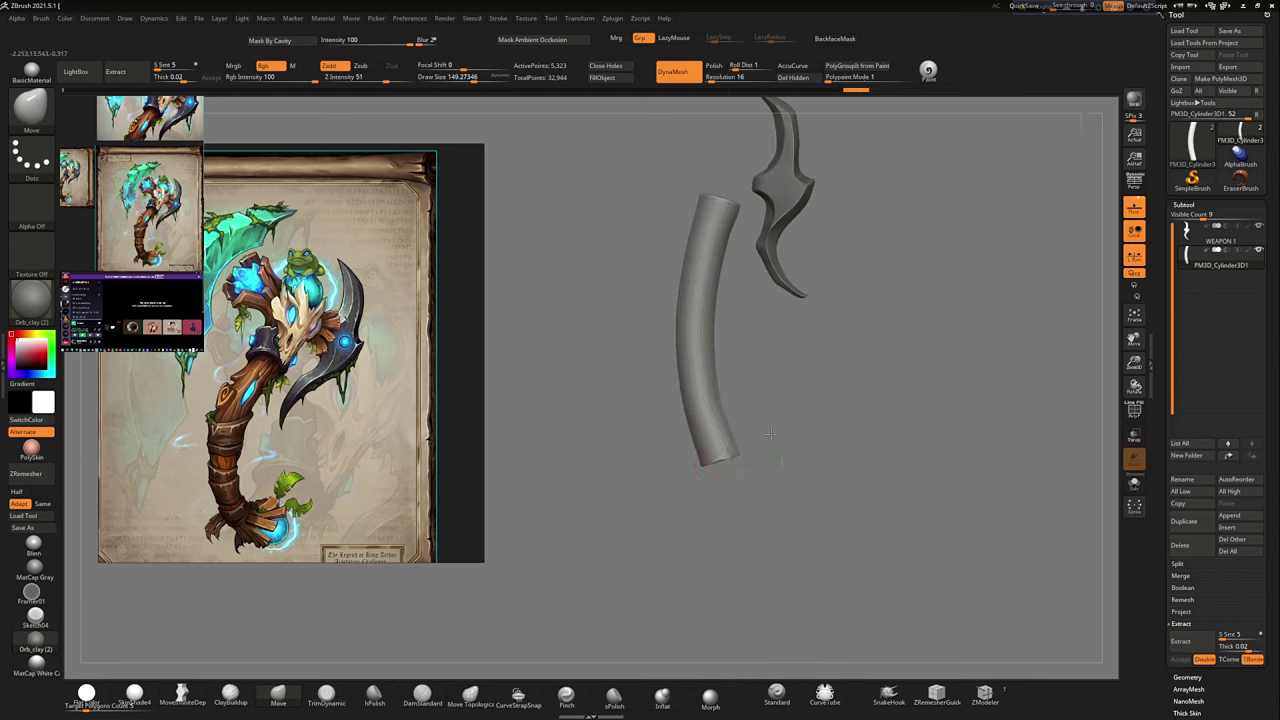
mouse_move(792, 415)
right_mouse_down()
mouse_move(732, 425)
mouse_move(794, 409)
mouse_move(798, 430)
mouse_move(790, 412)
right_mouse_up()
Step: Activate Z-axis mirror symmetry from the Transform menu
left_click(612, 17)
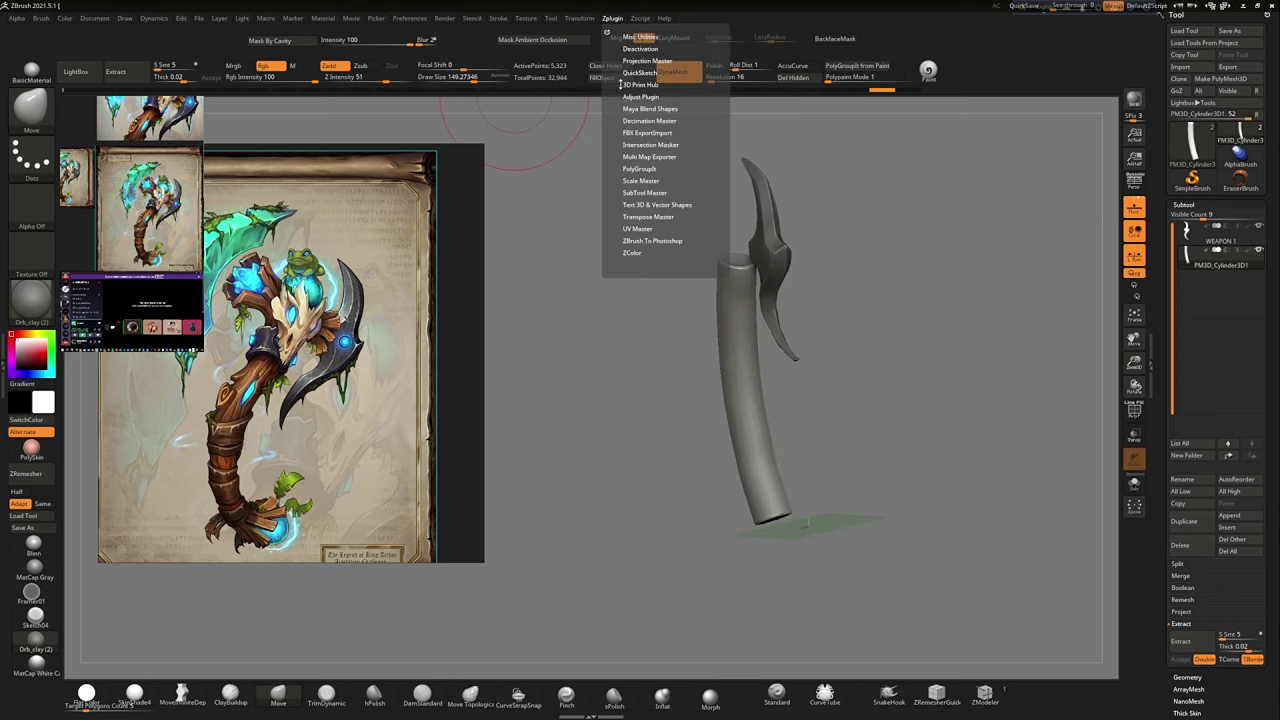
left_click(578, 18)
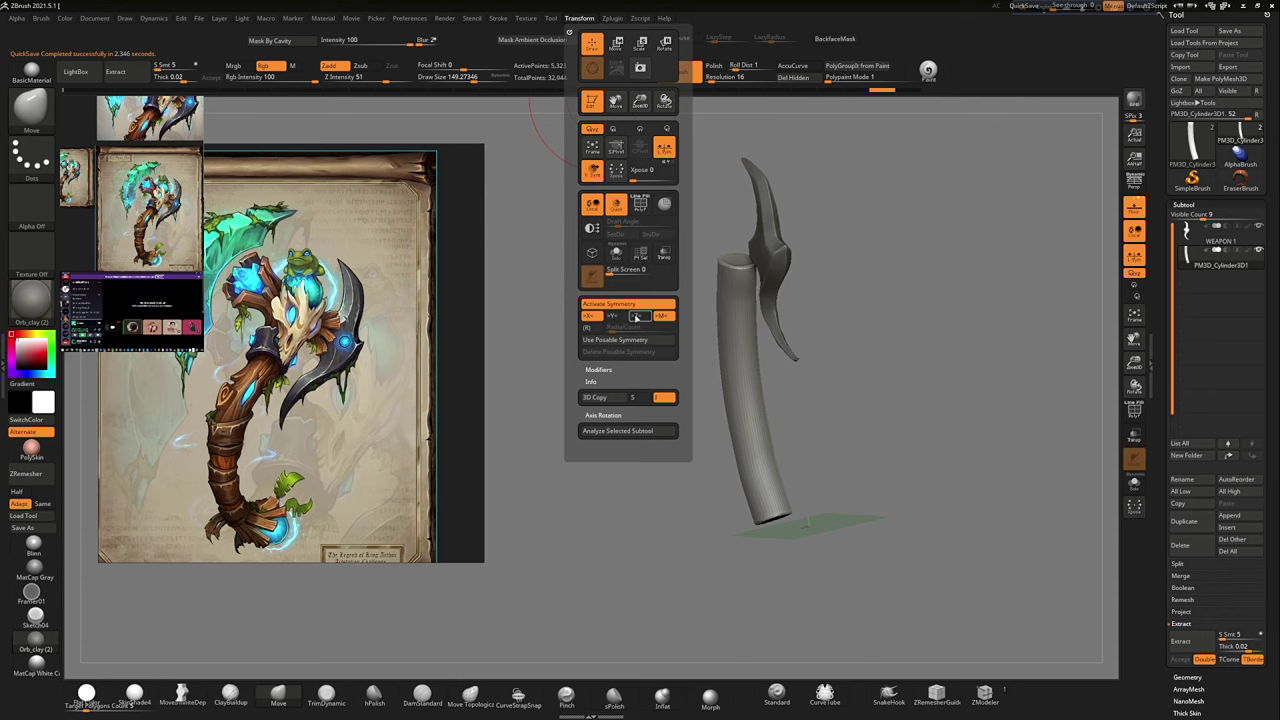
left_click(636, 316)
mouse_move(771, 414)
right_mouse_down()
mouse_move(831, 405)
mouse_move(851, 457)
mouse_move(778, 457)
mouse_move(817, 468)
right_mouse_up()
key("bracketleft")
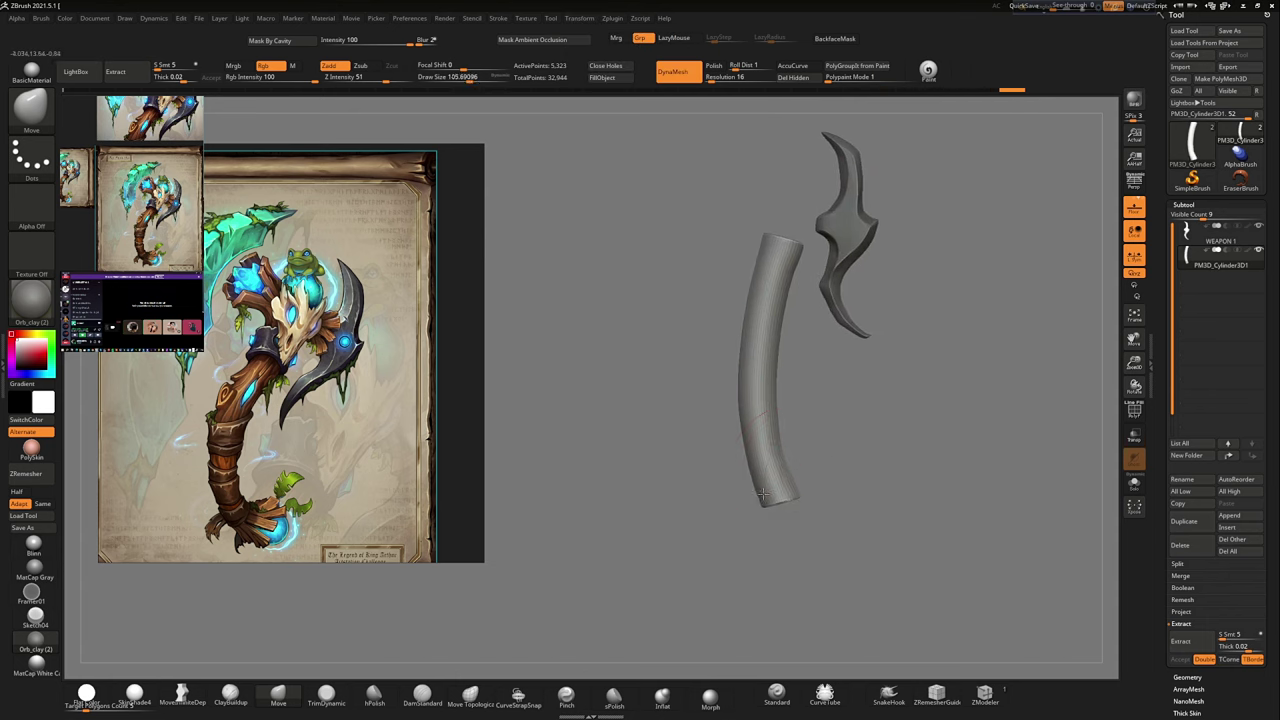
right_click_drag(706, 409, 786, 393)
key("bracketright")
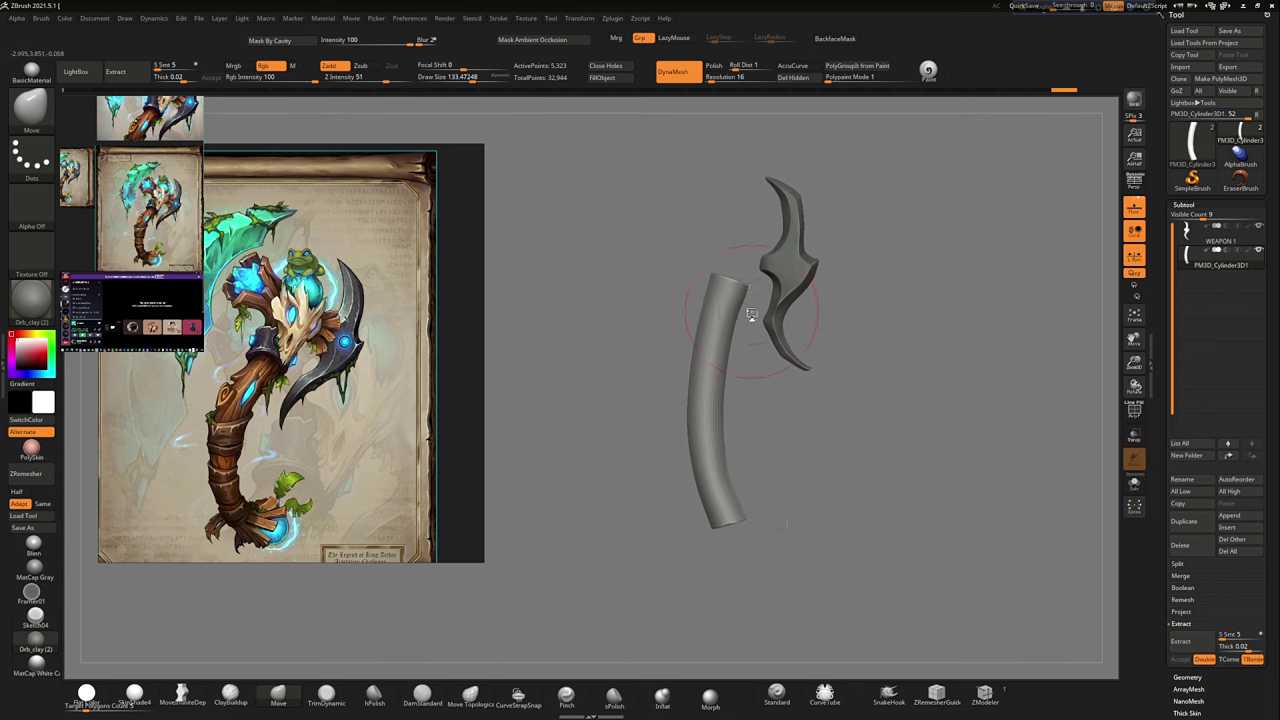
mouse_move(751, 309)
right_mouse_down()
mouse_move(861, 409)
mouse_move(828, 450)
mouse_move(850, 420)
mouse_move(904, 428)
mouse_move(899, 417)
right_mouse_up()
Step: Turn off the floor grid and frame the upright handle and blade in the canvas
left_click(1134, 207)
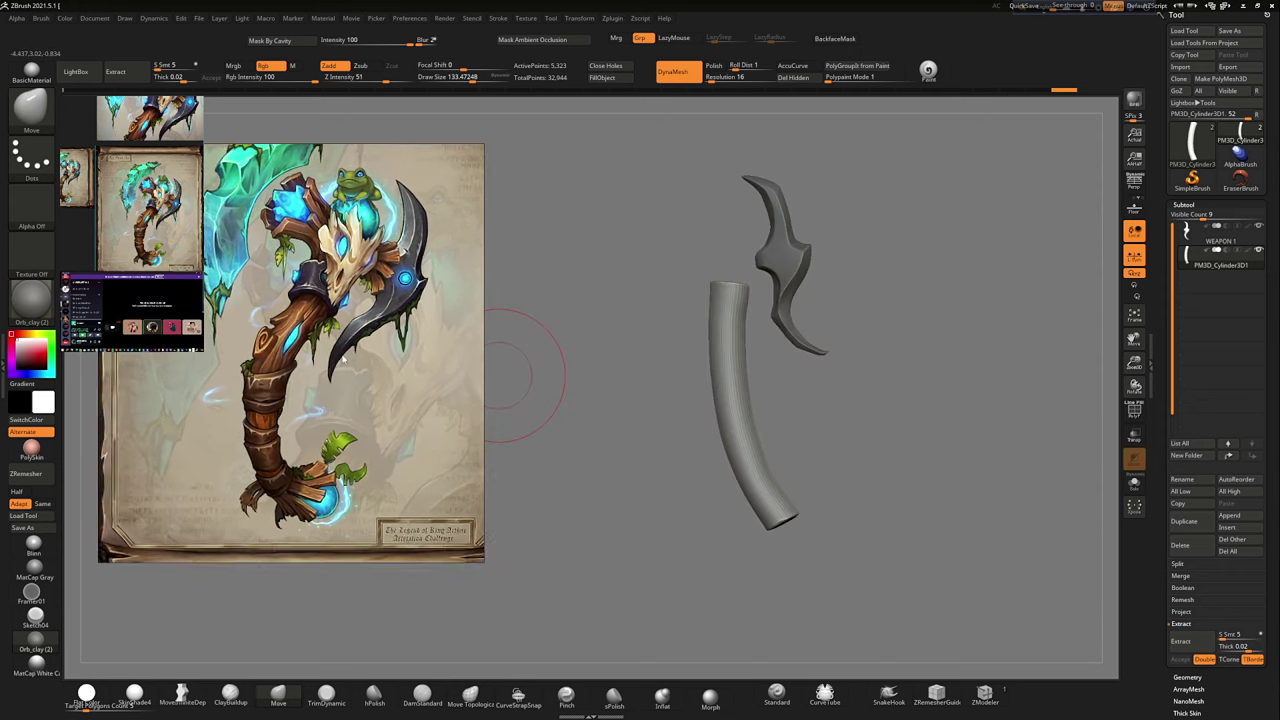
right_click_drag(525, 375, 740, 310)
mouse_move(714, 471)
right_mouse_down()
mouse_move(713, 492)
mouse_move(723, 440)
mouse_move(814, 451)
mouse_move(763, 434)
right_mouse_up()
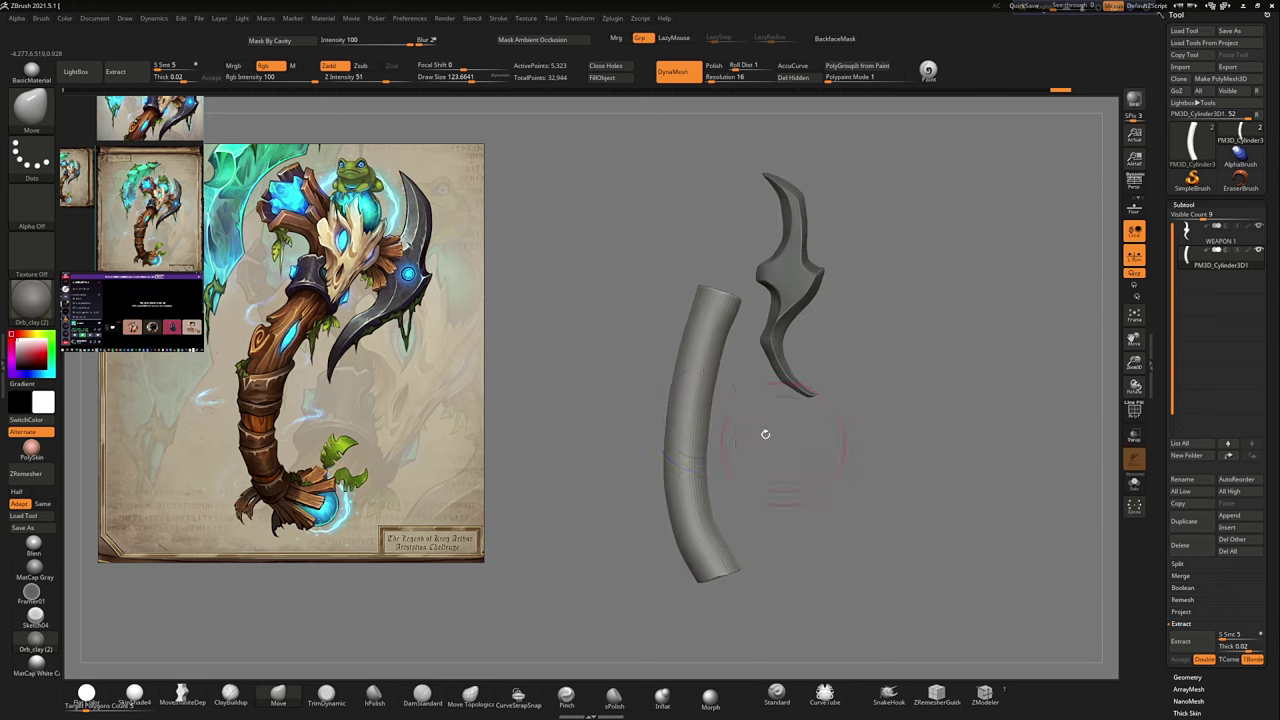
mouse_move(720, 575)
right_mouse_down()
mouse_move(731, 337)
mouse_move(720, 520)
mouse_move(657, 300)
mouse_move(794, 293)
right_mouse_up()
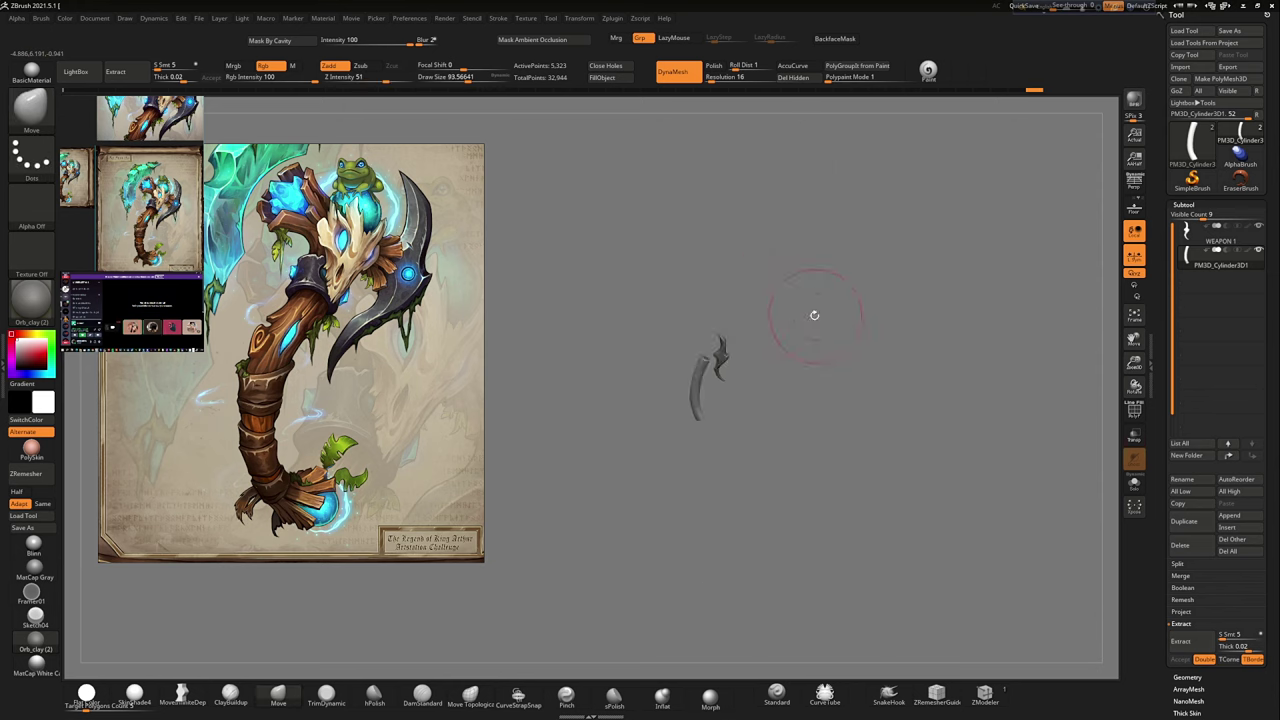
left_click(1134, 316)
mouse_move(747, 332)
right_mouse_down()
mouse_move(777, 523)
mouse_move(800, 491)
mouse_move(835, 491)
mouse_move(812, 303)
mouse_move(887, 356)
right_mouse_up()
Step: Make the WEAPON 1 blade the active subtool and zoom in on it
left_click(812, 303, "alt")
mouse_move(823, 317)
right_mouse_down()
mouse_move(788, 360)
mouse_move(857, 366)
mouse_move(818, 453)
right_mouse_up()
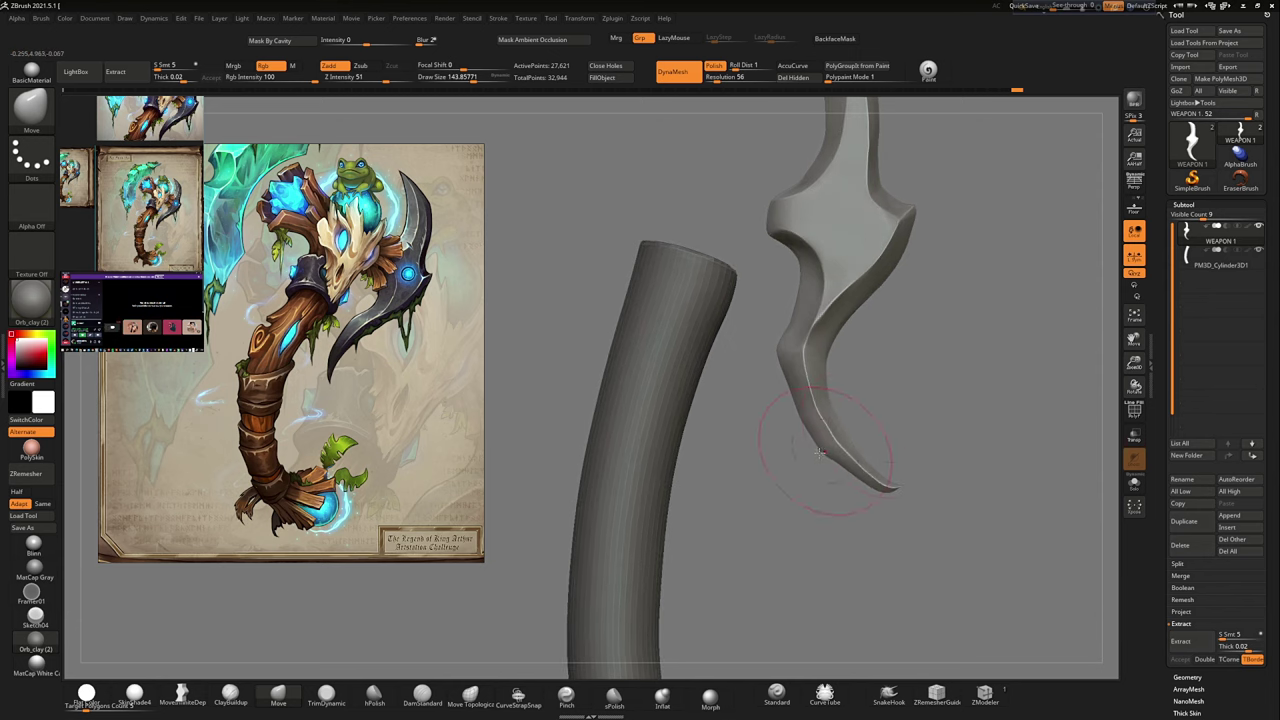
mouse_move(871, 394)
right_mouse_down()
mouse_move(772, 403)
mouse_move(785, 382)
mouse_move(770, 355)
mouse_move(788, 469)
right_mouse_up()
mouse_move(819, 580)
right_mouse_down("ctrl")
mouse_move(714, 482)
mouse_move(851, 357)
mouse_move(900, 400)
mouse_move(779, 338)
right_mouse_up("ctrl")
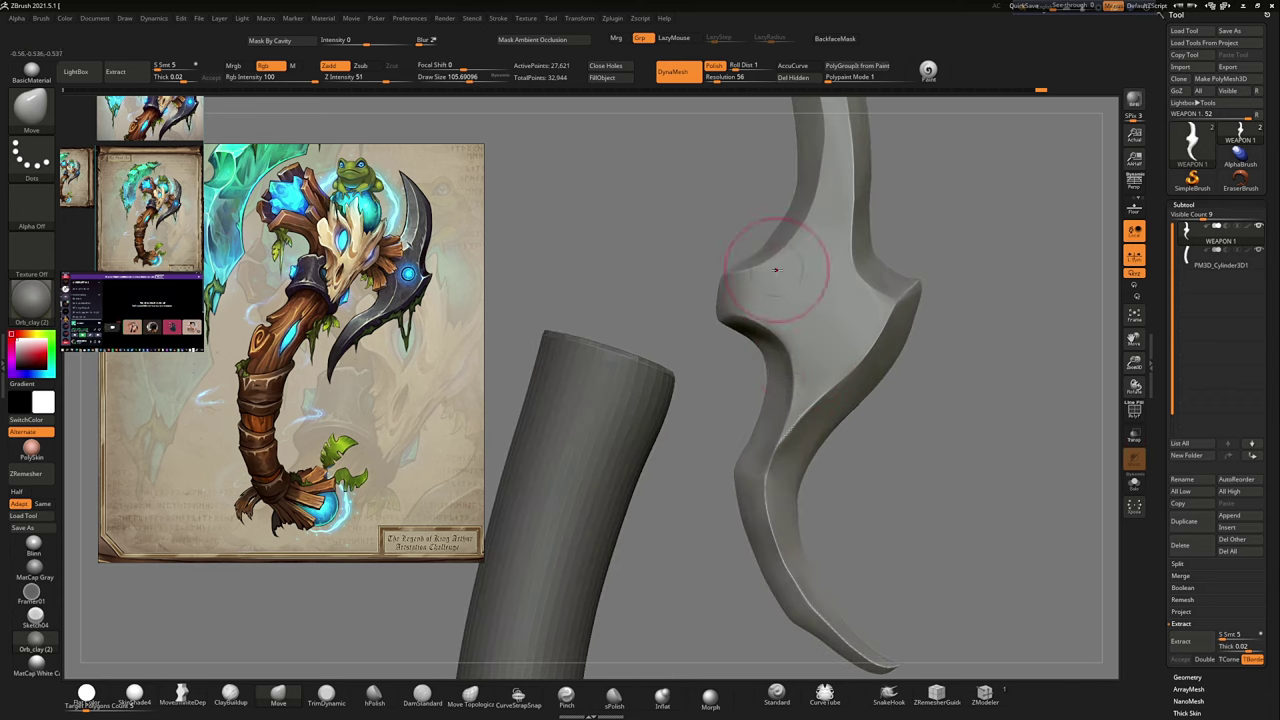
right_click_drag(790, 265, 810, 293)
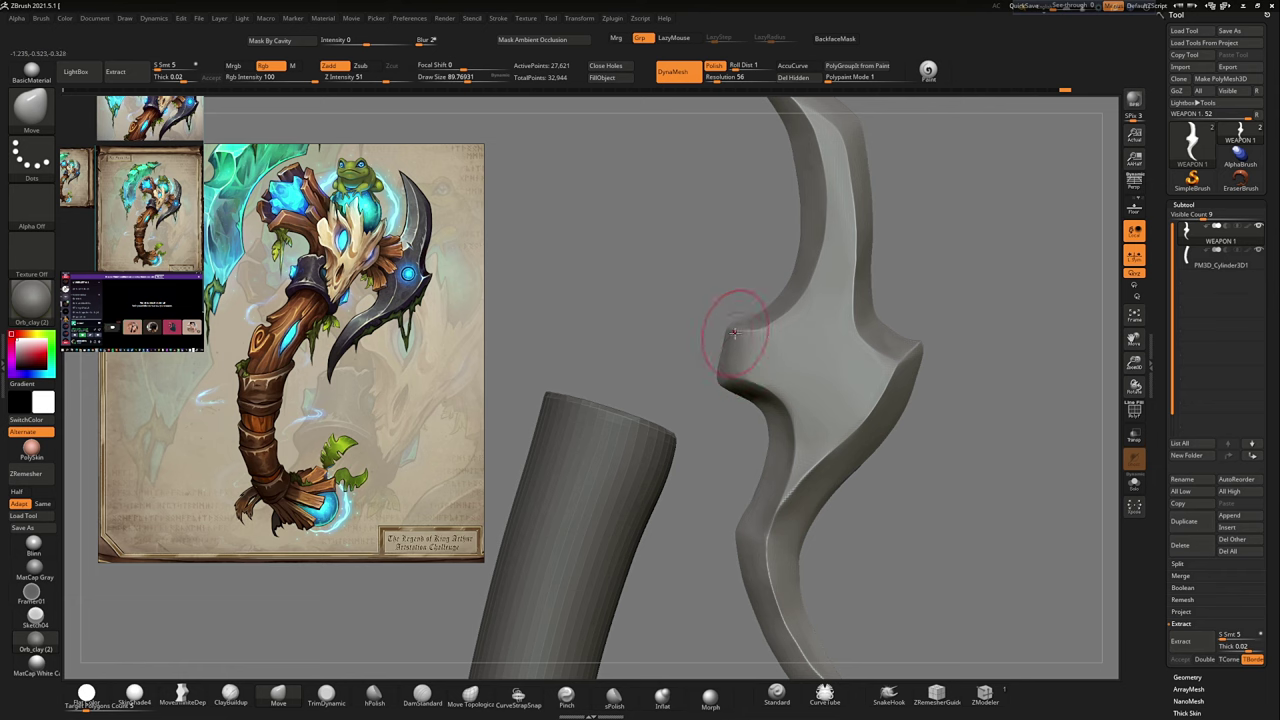
mouse_move(924, 332)
right_mouse_down()
mouse_move(880, 335)
mouse_move(932, 345)
mouse_move(871, 286)
mouse_move(700, 520)
right_mouse_up()
Step: Polish the blade with sPolish and hPolish into crisper flat planes
left_click(614, 693)
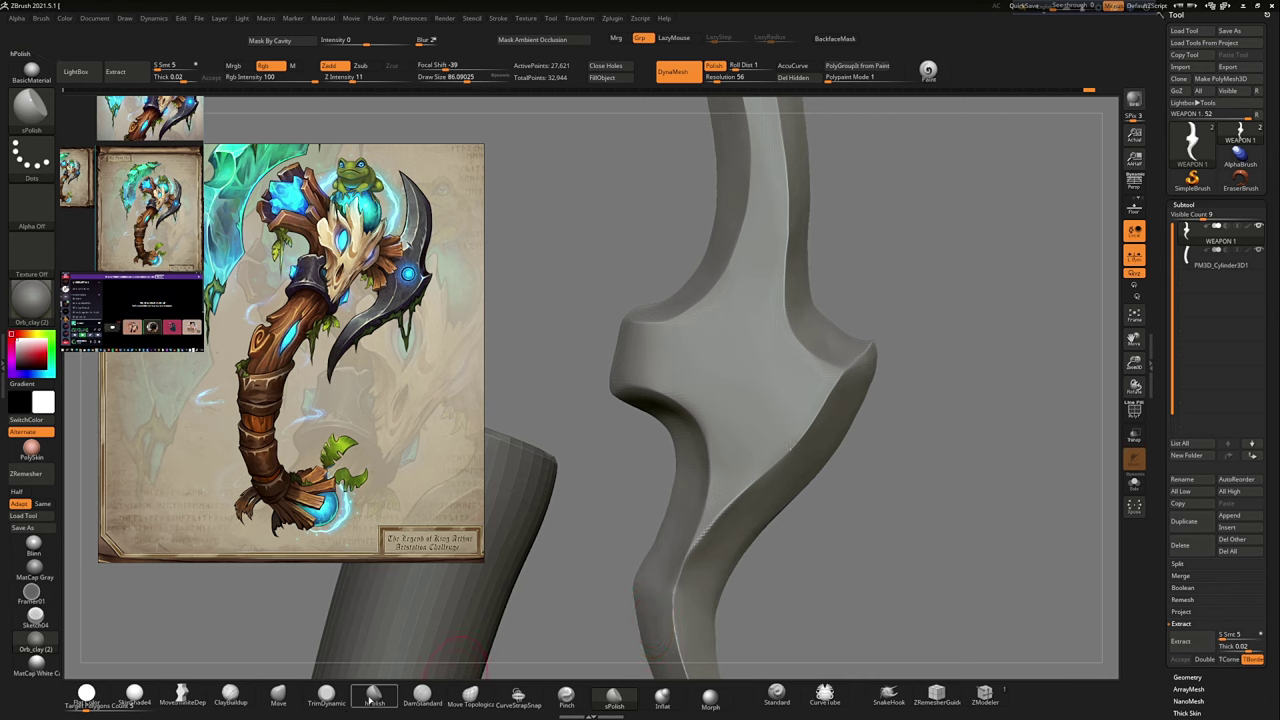
left_click(373, 693)
left_click_drag(901, 402, 878, 376)
left_click_drag(899, 319, 863, 350)
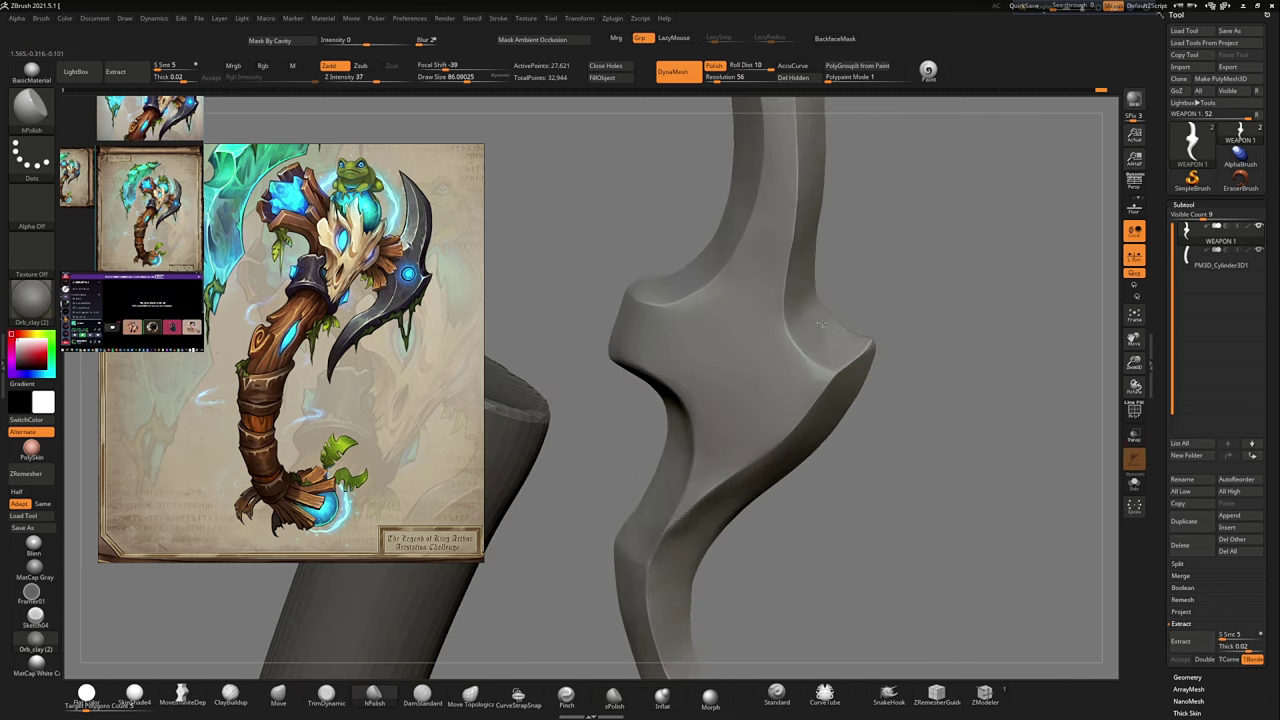
mouse_move(843, 263)
left_mouse_down()
mouse_move(814, 423)
mouse_move(856, 310)
mouse_move(830, 330)
mouse_move(773, 487)
left_mouse_up()
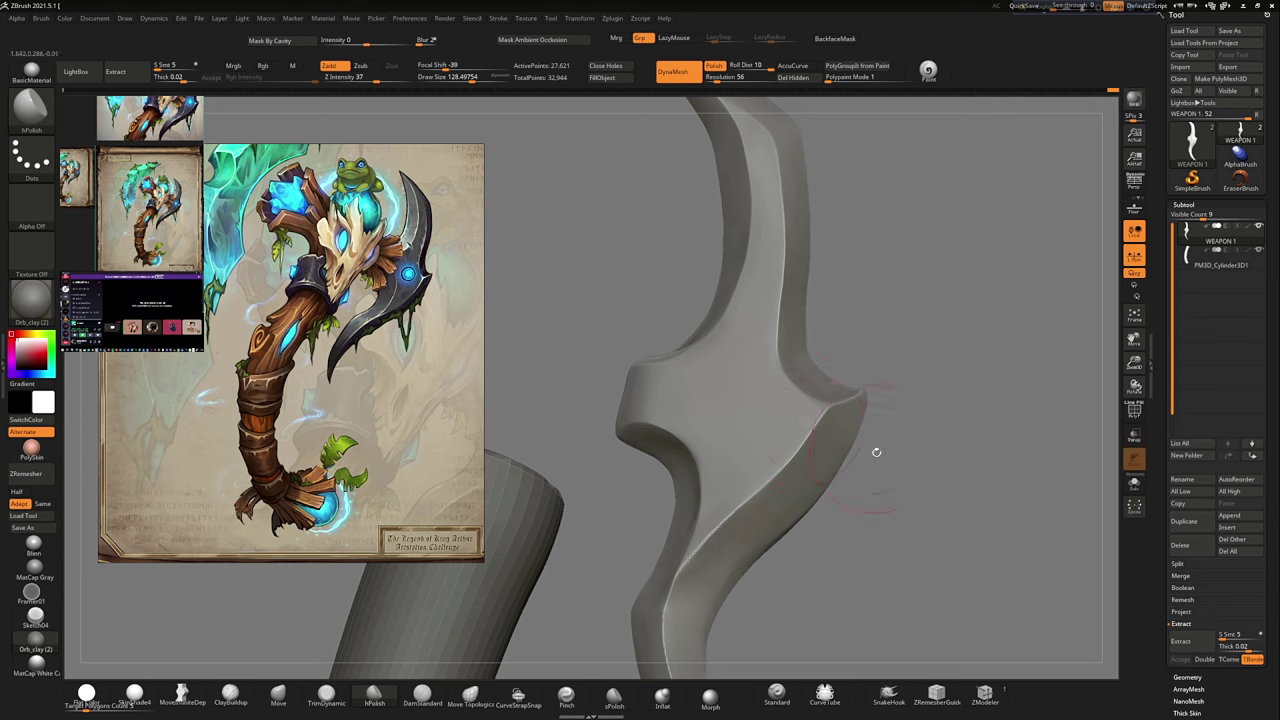
left_click_drag(876, 452, 772, 369)
left_click_drag(850, 393, 806, 408)
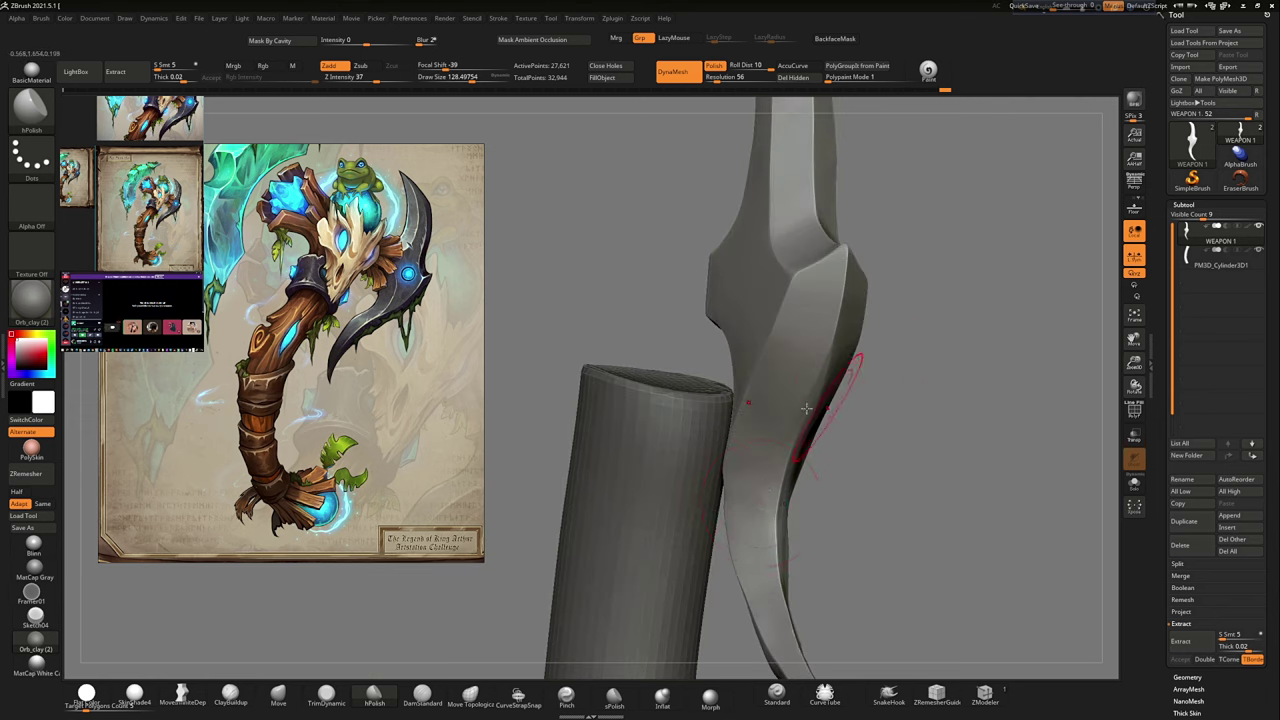
left_click_drag(837, 316, 673, 515)
mouse_move(746, 539)
left_mouse_down()
mouse_move(748, 586)
mouse_move(730, 535)
mouse_move(818, 475)
left_mouse_up()
Step: Switch to the Move brush (B, M, V) and adjust the blade's shape
key("b")
key("m")
key("v")
mouse_move(800, 550)
left_mouse_down()
mouse_move(829, 500)
mouse_move(755, 555)
mouse_move(727, 353)
left_mouse_up()
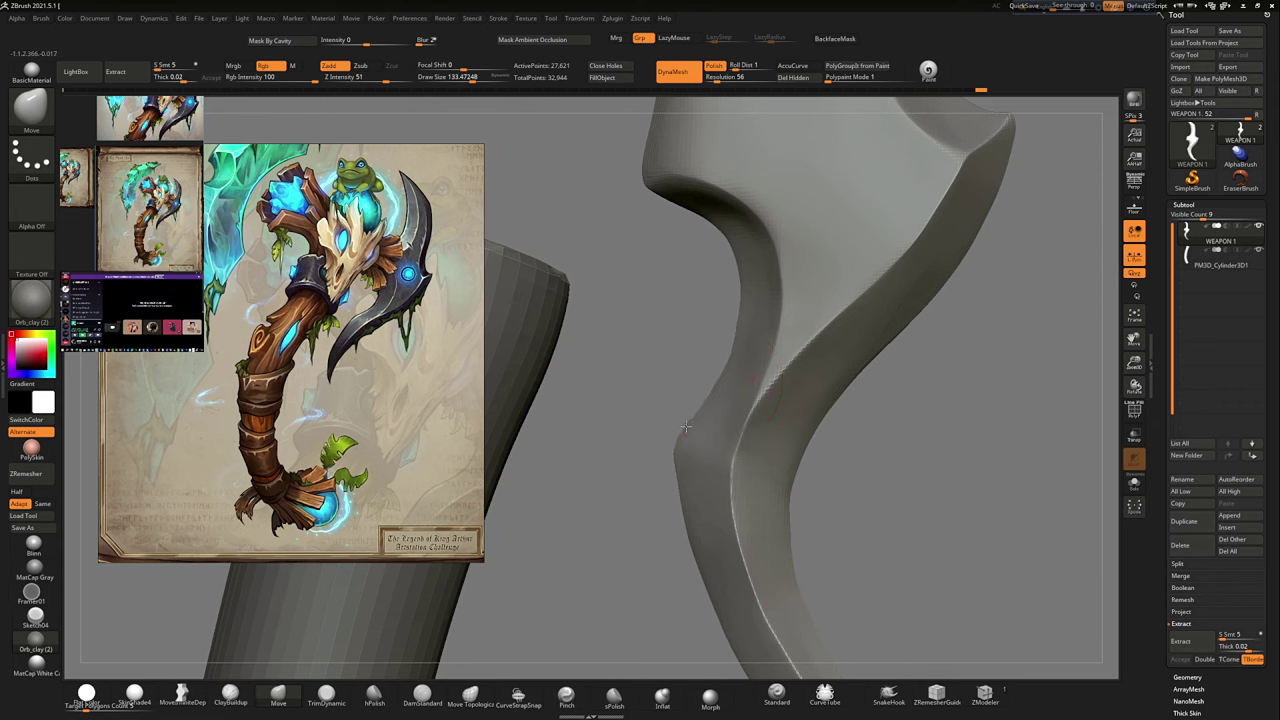
left_click_drag(717, 406, 694, 334)
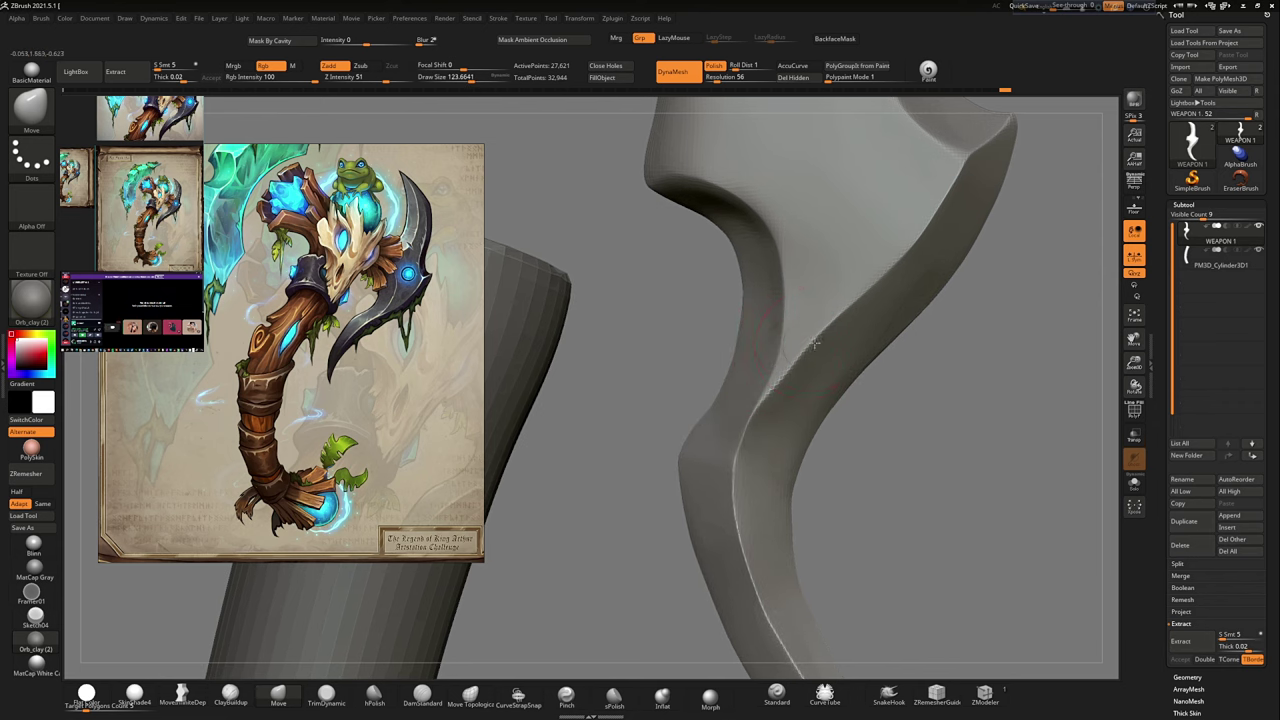
right_click_drag(815, 343, 858, 294, "ctrl")
Step: Refine the blade's hooks and cross-guard, checking the tip from top, upright and low views
right_click_drag(783, 395, 814, 471, "ctrl")
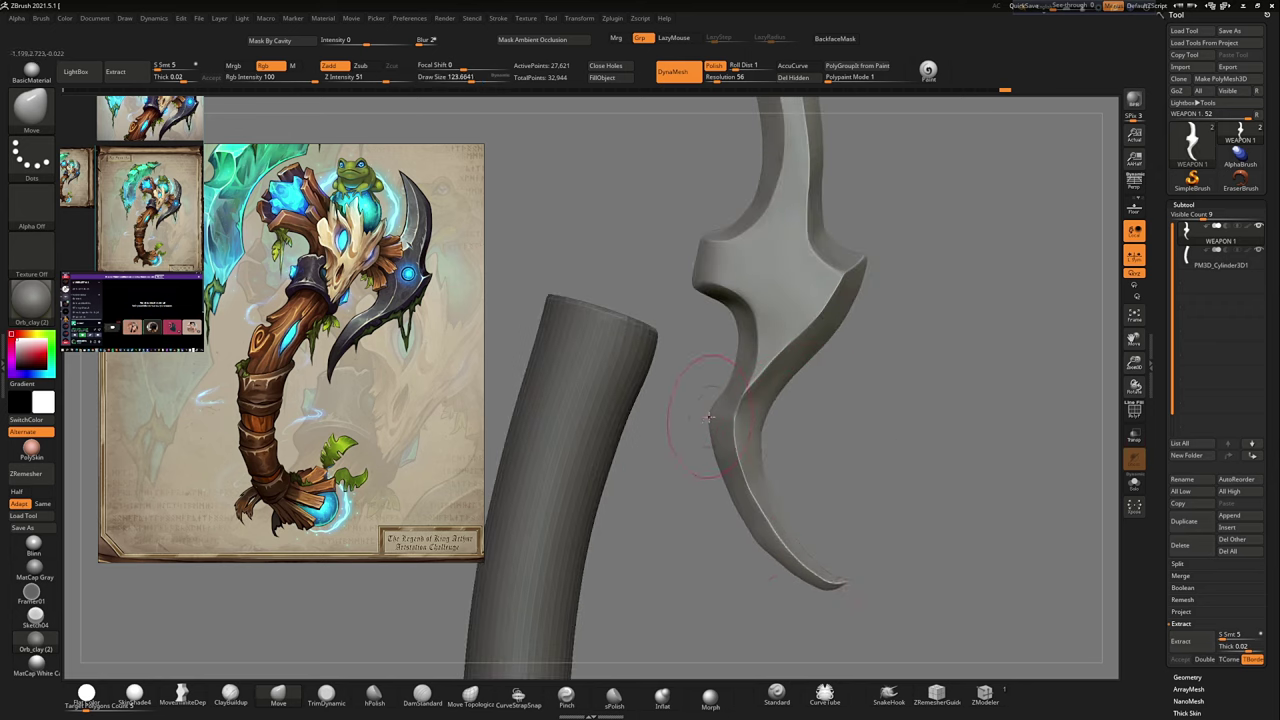
mouse_move(731, 441)
right_mouse_down("ctrl")
mouse_move(717, 408)
mouse_move(729, 384)
right_mouse_up("ctrl")
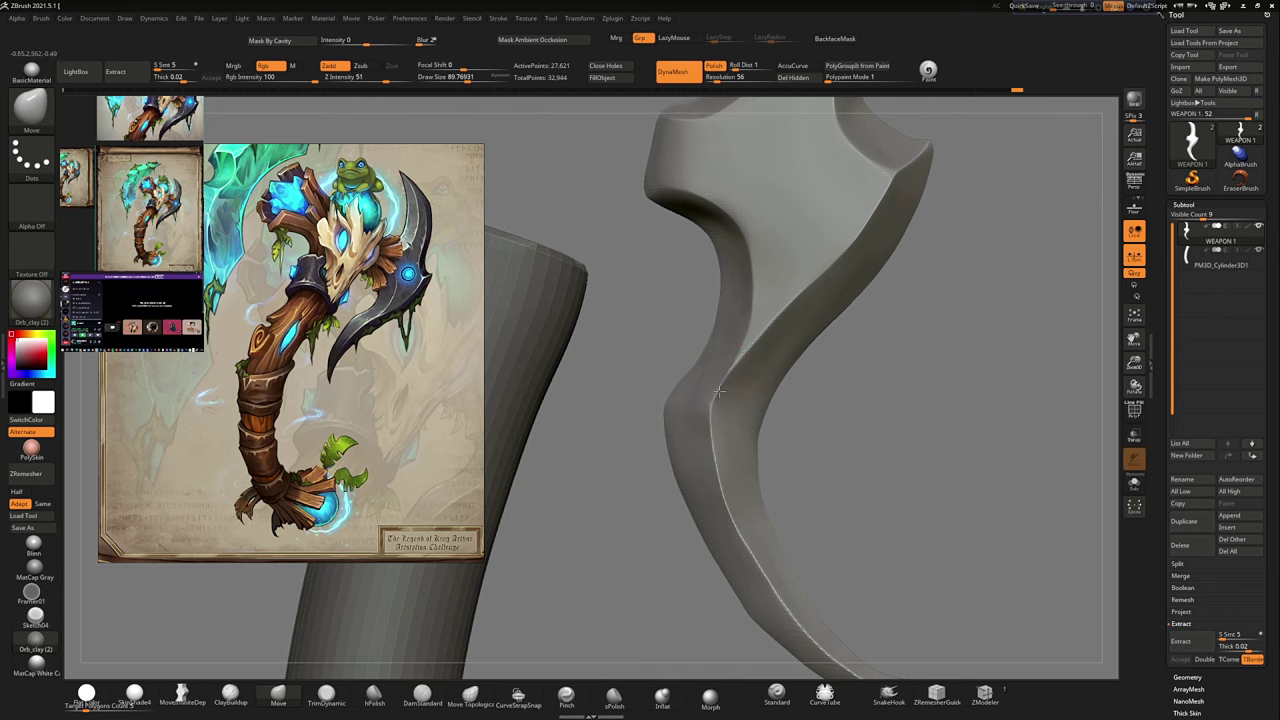
mouse_move(696, 431)
right_mouse_down("ctrl")
mouse_move(745, 540)
mouse_move(744, 413)
right_mouse_up("ctrl")
right_click_drag(760, 284, 728, 538)
mouse_move(737, 436)
right_mouse_down()
mouse_move(880, 363)
mouse_move(741, 336)
mouse_move(840, 329)
mouse_move(835, 380)
mouse_move(779, 219)
mouse_move(863, 314)
mouse_move(766, 206)
mouse_move(764, 362)
mouse_move(851, 300)
mouse_move(766, 440)
mouse_move(771, 400)
mouse_move(857, 353)
right_mouse_up()
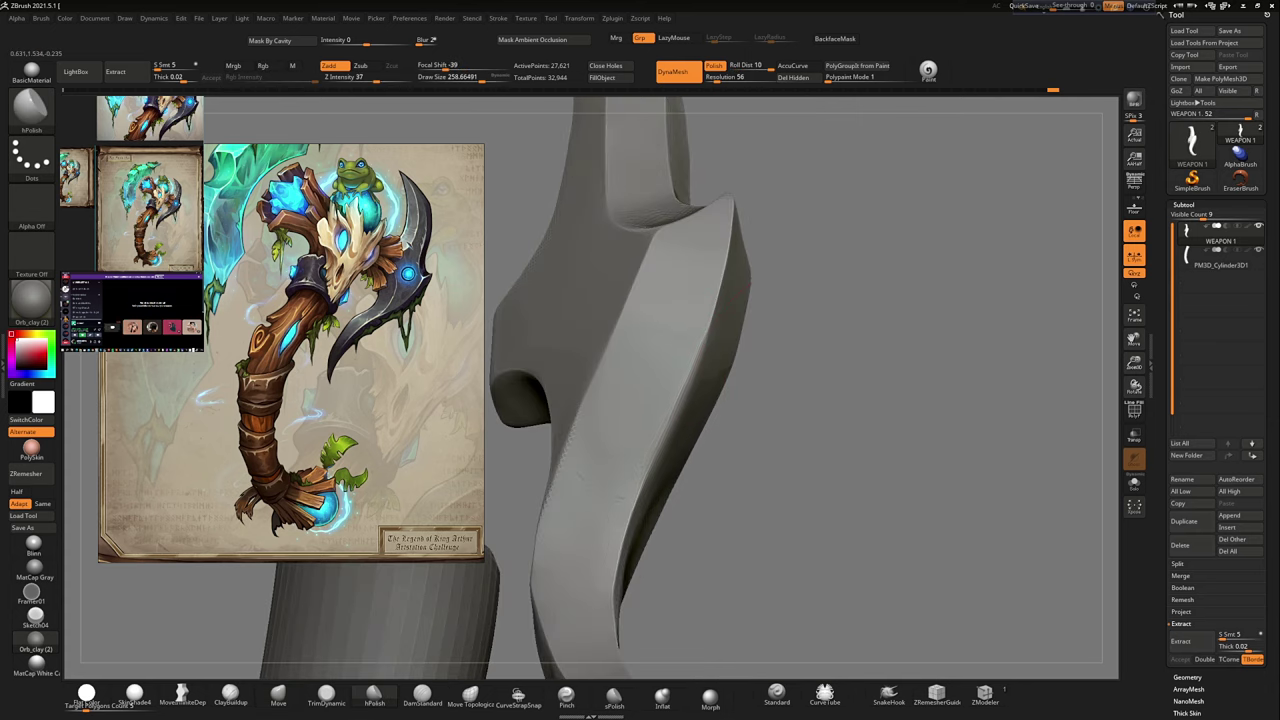
mouse_move(589, 625)
right_mouse_down()
mouse_move(731, 443)
mouse_move(664, 512)
right_mouse_up()
mouse_move(788, 640)
right_mouse_down()
mouse_move(700, 520)
mouse_move(677, 449)
mouse_move(708, 481)
mouse_move(706, 366)
mouse_move(871, 371)
mouse_move(991, 469)
mouse_move(966, 449)
mouse_move(969, 425)
right_mouse_up()
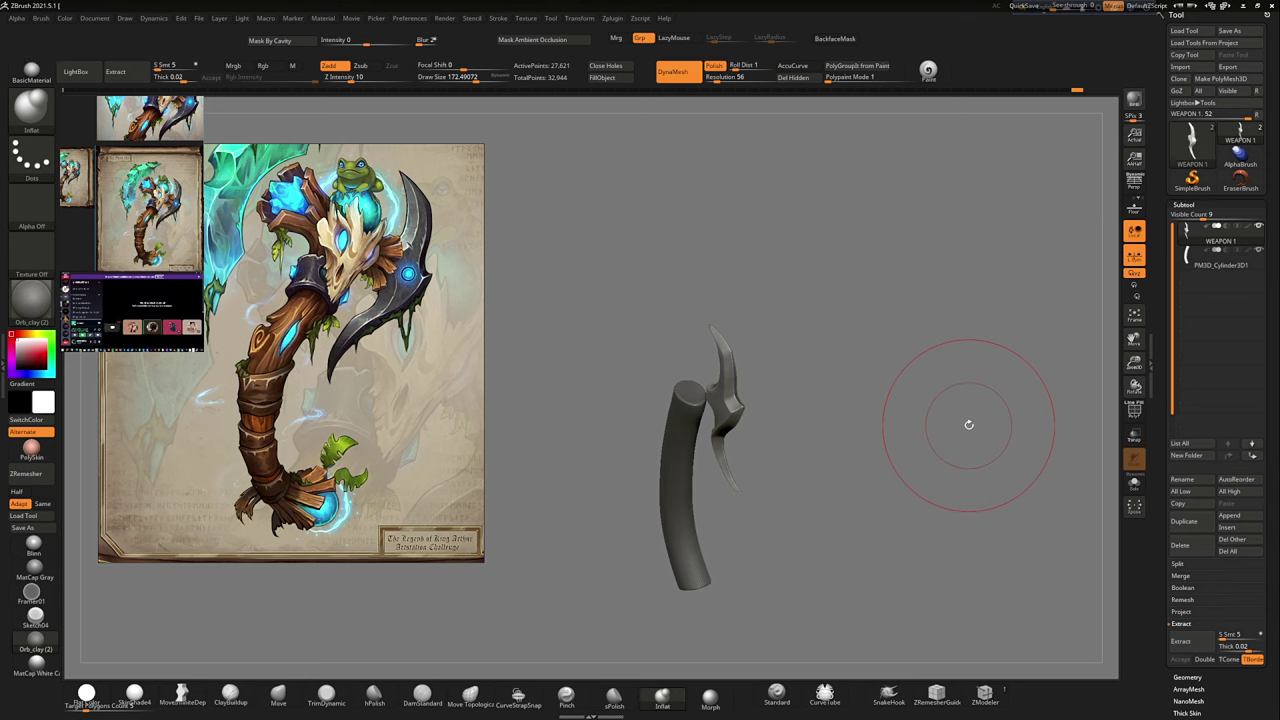
Step: Switch to DamStandard (B, D, S) and inspect the blade's upper notch and edge
mouse_move(969, 425)
right_mouse_down()
mouse_move(743, 380)
mouse_move(914, 323)
mouse_move(897, 311)
mouse_move(800, 329)
mouse_move(800, 443)
mouse_move(866, 420)
right_mouse_up()
key("b")
key("d")
key("s")
mouse_move(866, 474)
right_mouse_down()
mouse_move(900, 480)
mouse_move(883, 497)
mouse_move(834, 377)
mouse_move(897, 386)
right_mouse_up()
mouse_move(904, 340)
right_mouse_down()
mouse_move(906, 277)
mouse_move(920, 377)
mouse_move(862, 455)
mouse_move(853, 408)
mouse_move(886, 214)
mouse_move(980, 351)
right_mouse_up()
mouse_move(822, 359)
right_mouse_down()
mouse_move(814, 286)
mouse_move(857, 360)
mouse_move(795, 494)
mouse_move(880, 470)
mouse_move(771, 371)
mouse_move(877, 323)
mouse_move(930, 352)
mouse_move(880, 400)
mouse_move(820, 380)
right_mouse_up()
Step: Pan and zoom the reference image to the finished Green Axe illustration
scroll(400, 380, "down", 3)
scroll(388, 535, "up", 3)
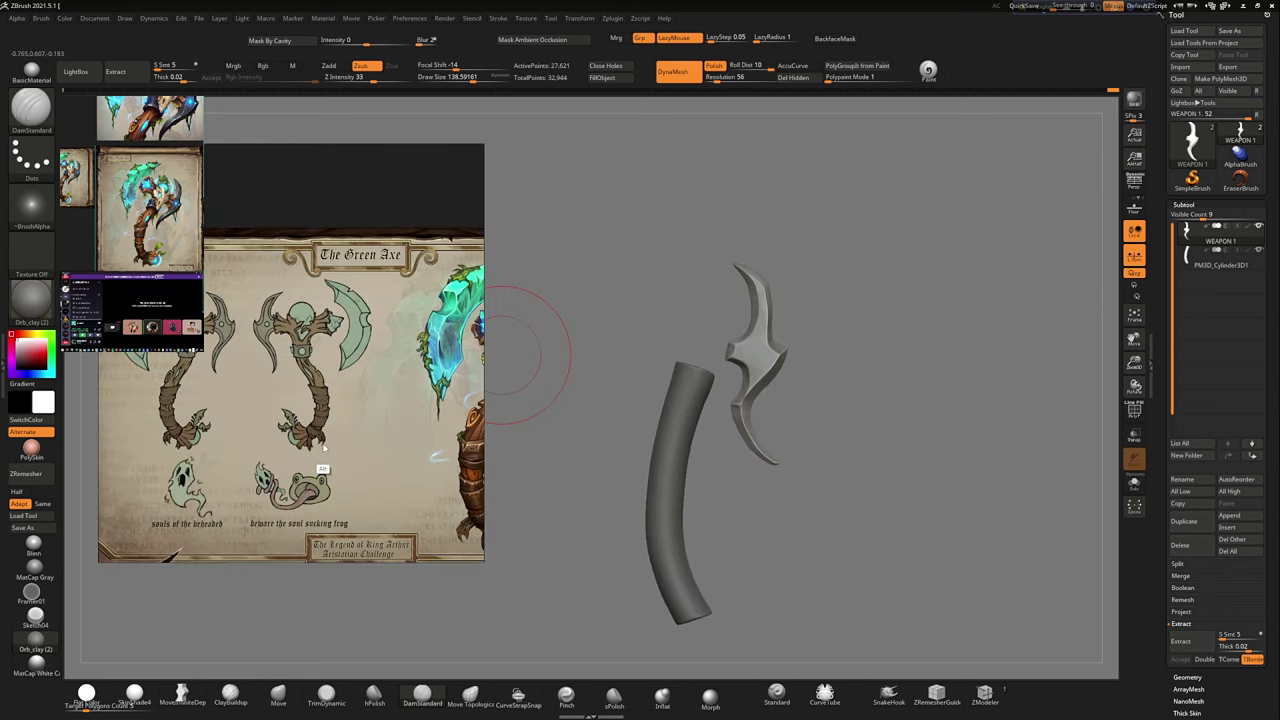
scroll(364, 413, "up", 2)
left_click_drag(295, 328, 310, 362)
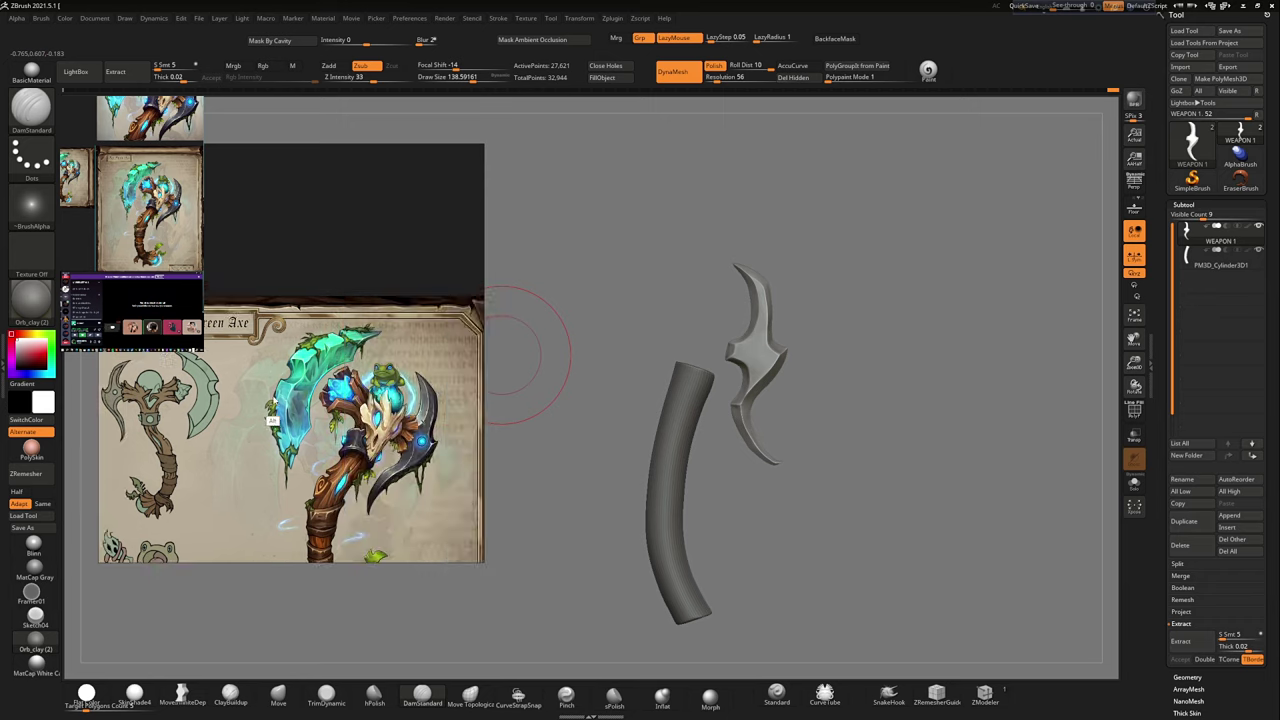
mouse_move(700, 360)
right_mouse_down()
mouse_move(825, 357)
mouse_move(728, 271)
mouse_move(528, 371)
mouse_move(845, 212)
mouse_move(729, 243)
mouse_move(728, 226)
right_mouse_up()
scroll(528, 371, "up", 2)
Step: Switch to the Move brush (B, M, V) and turn the blade to its side profile
key("b")
key("m")
key("v")
right_click_drag(757, 143, 720, 142)
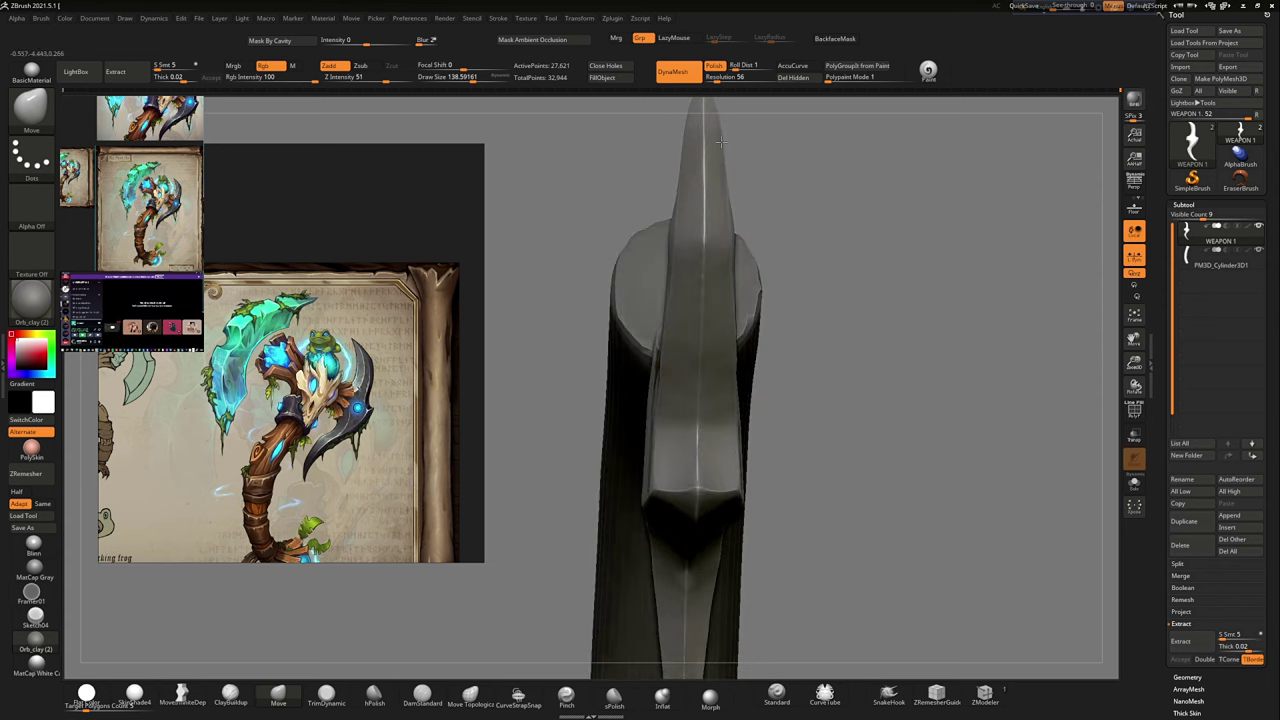
mouse_move(725, 241)
right_mouse_down()
mouse_move(737, 400)
mouse_move(651, 357)
mouse_move(885, 268)
mouse_move(643, 371)
mouse_move(514, 371)
right_mouse_up()
Step: Make the handle cylinder the active subtool and raise Draw Size to about 119
left_click(660, 420, "alt")
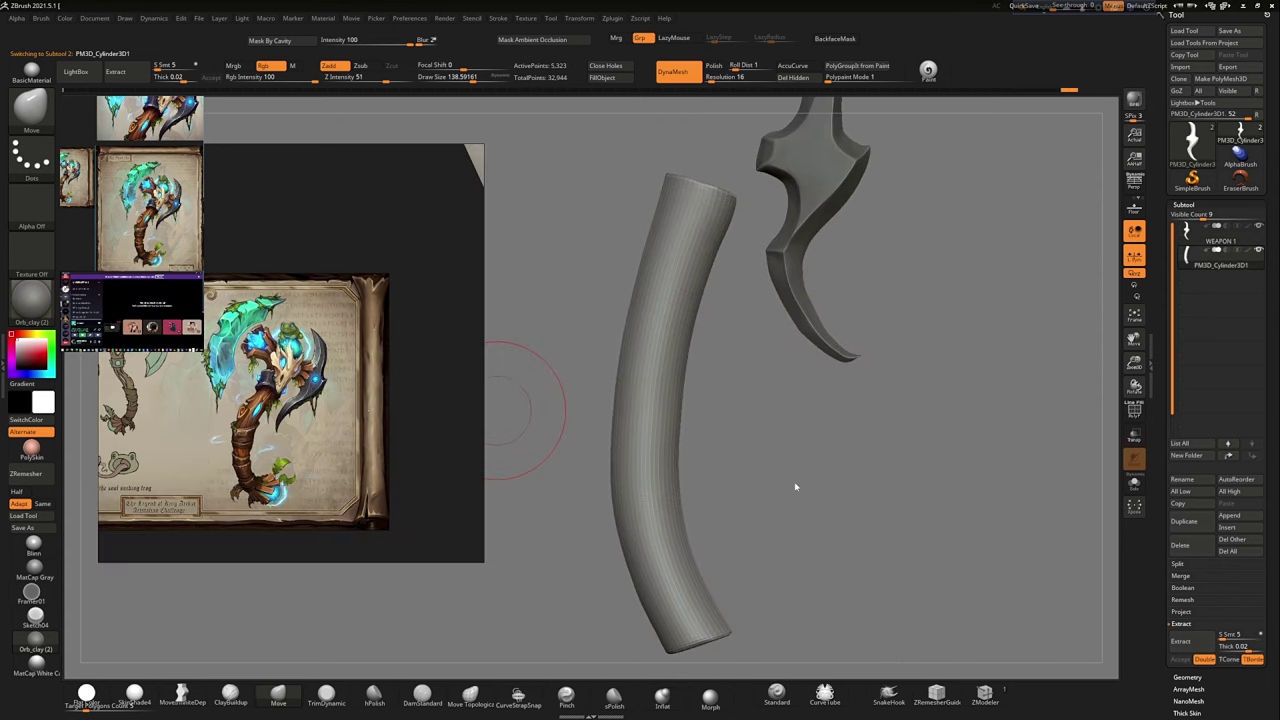
mouse_move(731, 628)
right_mouse_down()
mouse_move(714, 509)
mouse_move(766, 355)
mouse_move(771, 214)
mouse_move(788, 425)
right_mouse_up()
key("s")
left_click_drag(788, 425, 518, 410)
scroll(307, 405, "up", 3)
scroll(307, 405, "up", 3)
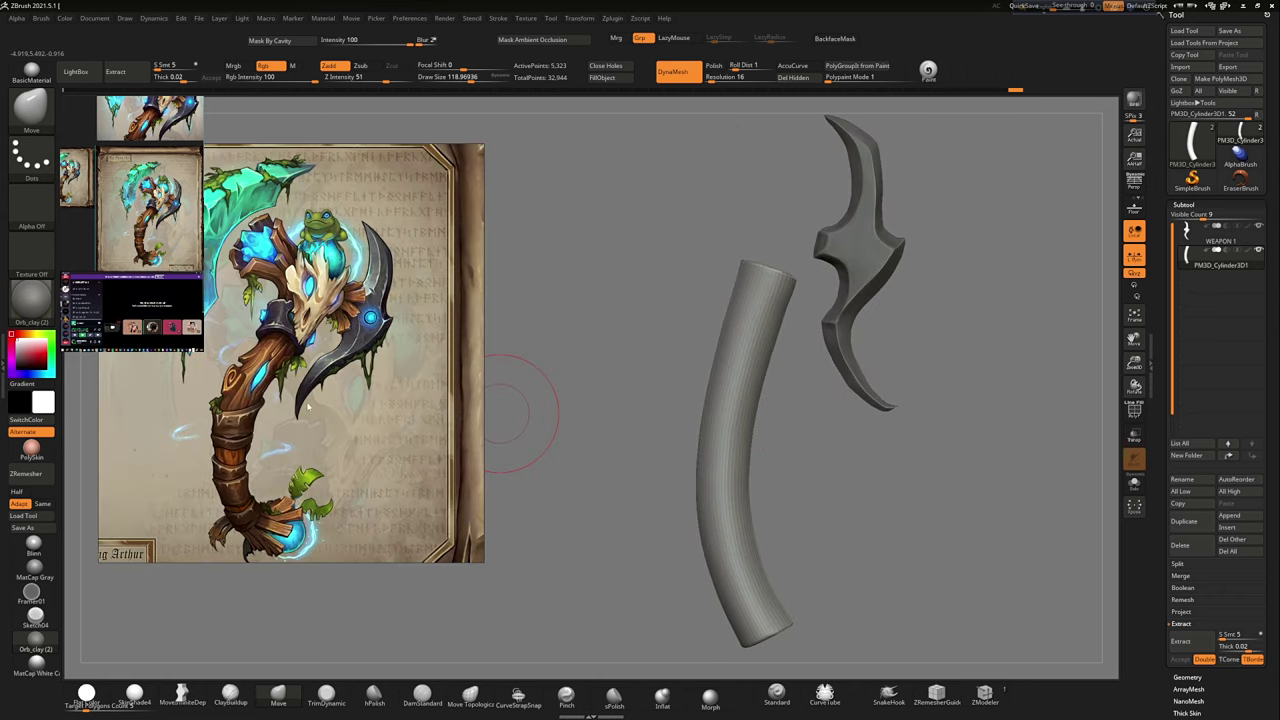
mouse_move(487, 566)
right_mouse_down()
mouse_move(428, 515)
mouse_move(980, 420)
mouse_move(766, 600)
right_mouse_up()
Step: Pin the larger axe reference image at the lower left of the ZBrush window
key("super")
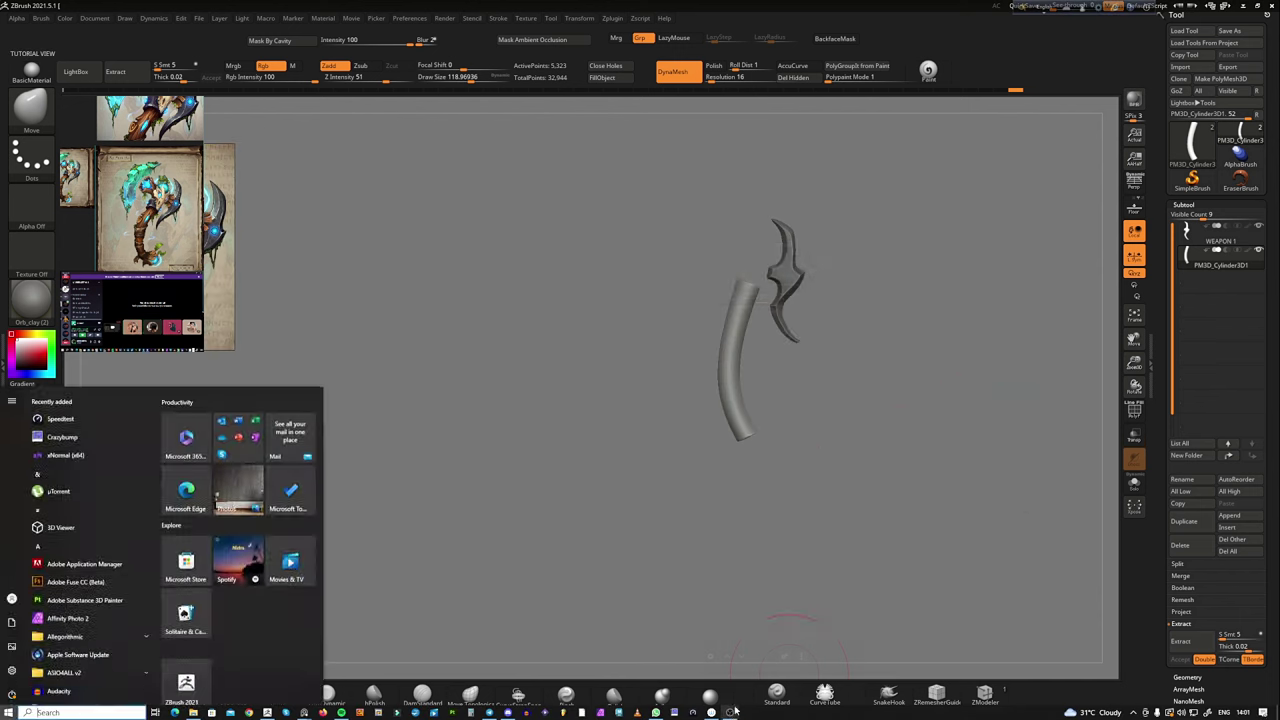
left_click(730, 713)
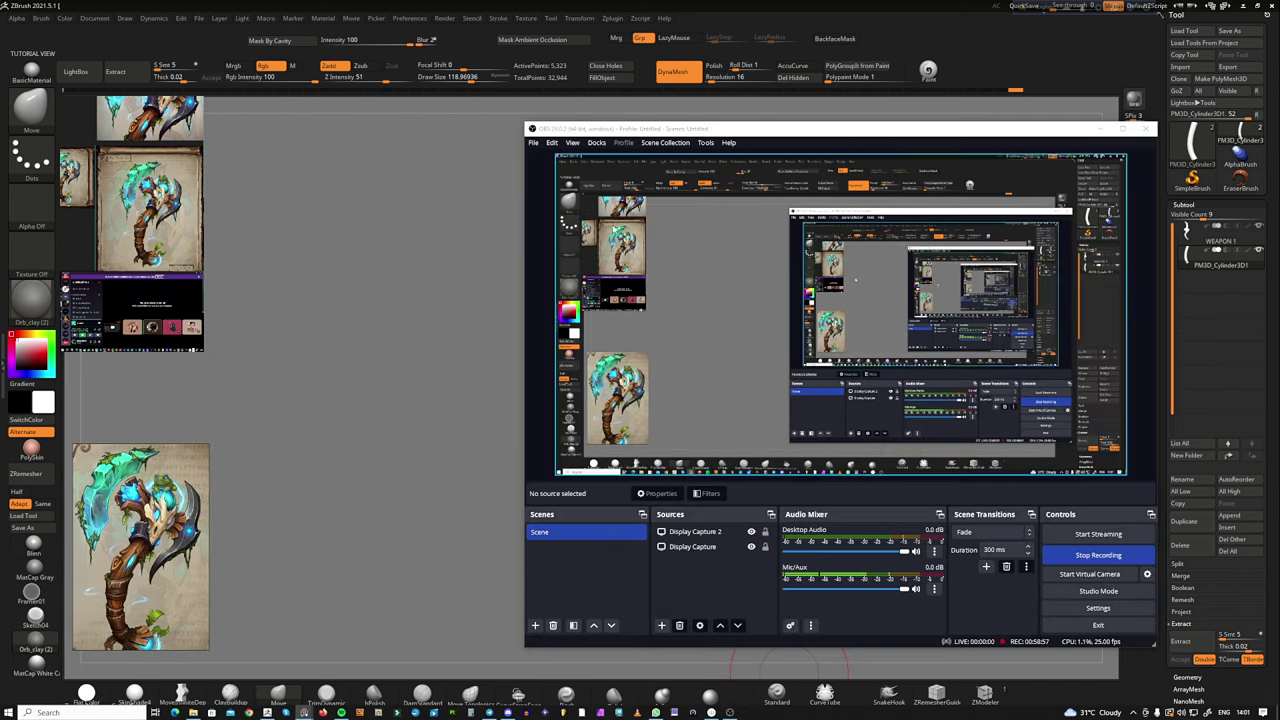
left_click(480, 490)
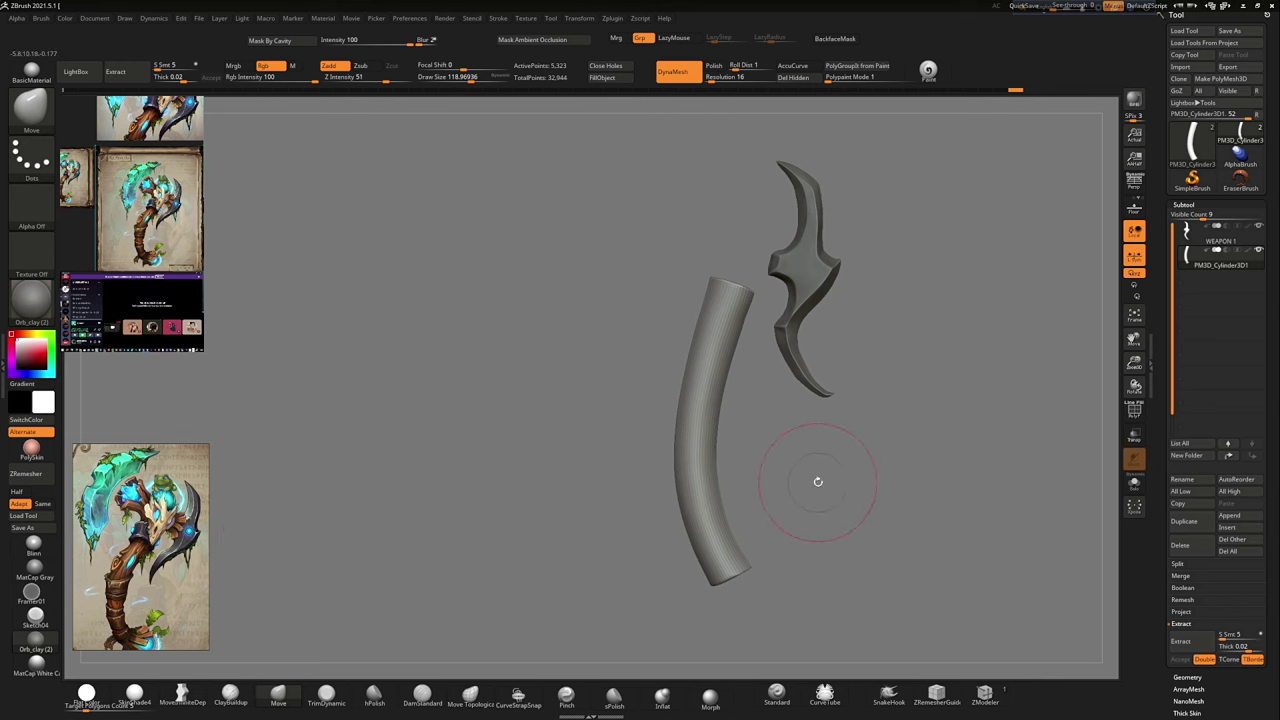
mouse_move(818, 481)
right_mouse_down()
mouse_move(897, 289)
mouse_move(915, 290)
mouse_move(897, 280)
mouse_move(930, 298)
mouse_move(733, 398)
right_mouse_up()
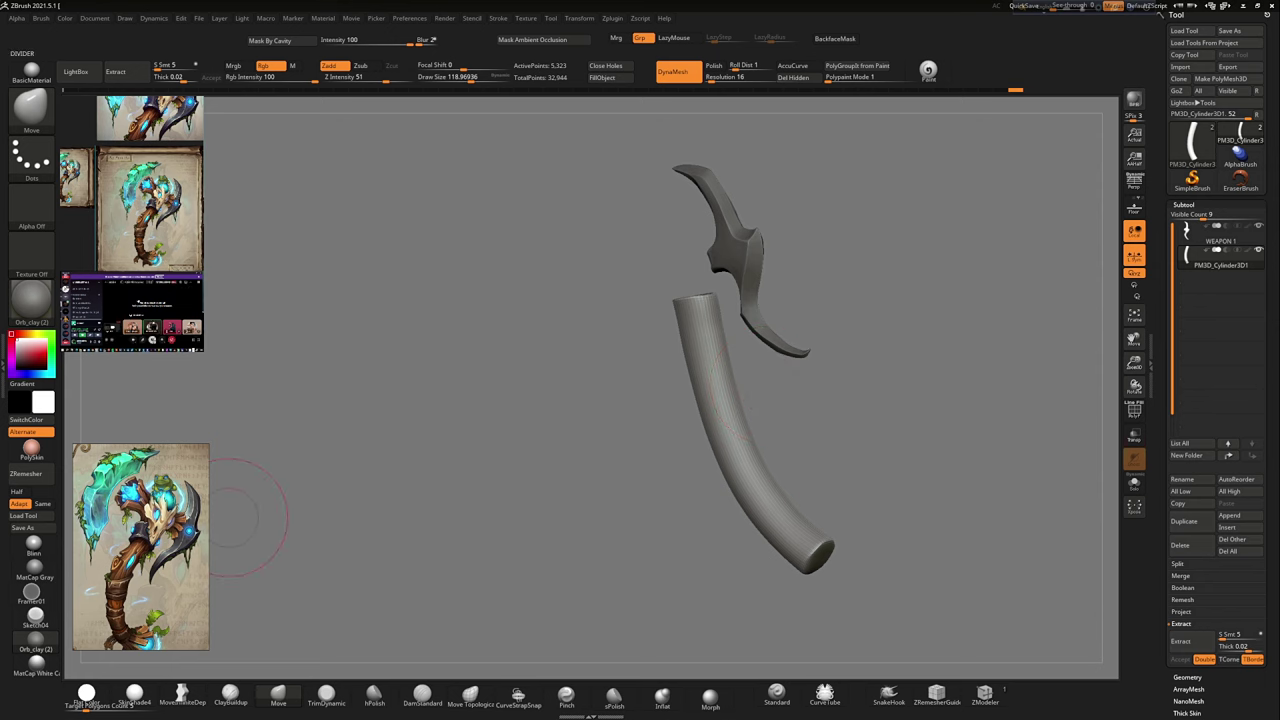
Step: Make WEAPON 1 the active subtool again and zoom in on the blade
mouse_move(334, 597)
left_mouse_down()
mouse_move(920, 437)
mouse_move(686, 337)
left_mouse_up()
left_click(686, 337, "alt")
mouse_move(786, 308)
left_mouse_down()
mouse_move(988, 371)
mouse_move(684, 432)
left_mouse_up()
Step: Switch from the Move brush to DamStandard and swing the view out over the blade and handle
key("b")
key("m")
key("v")
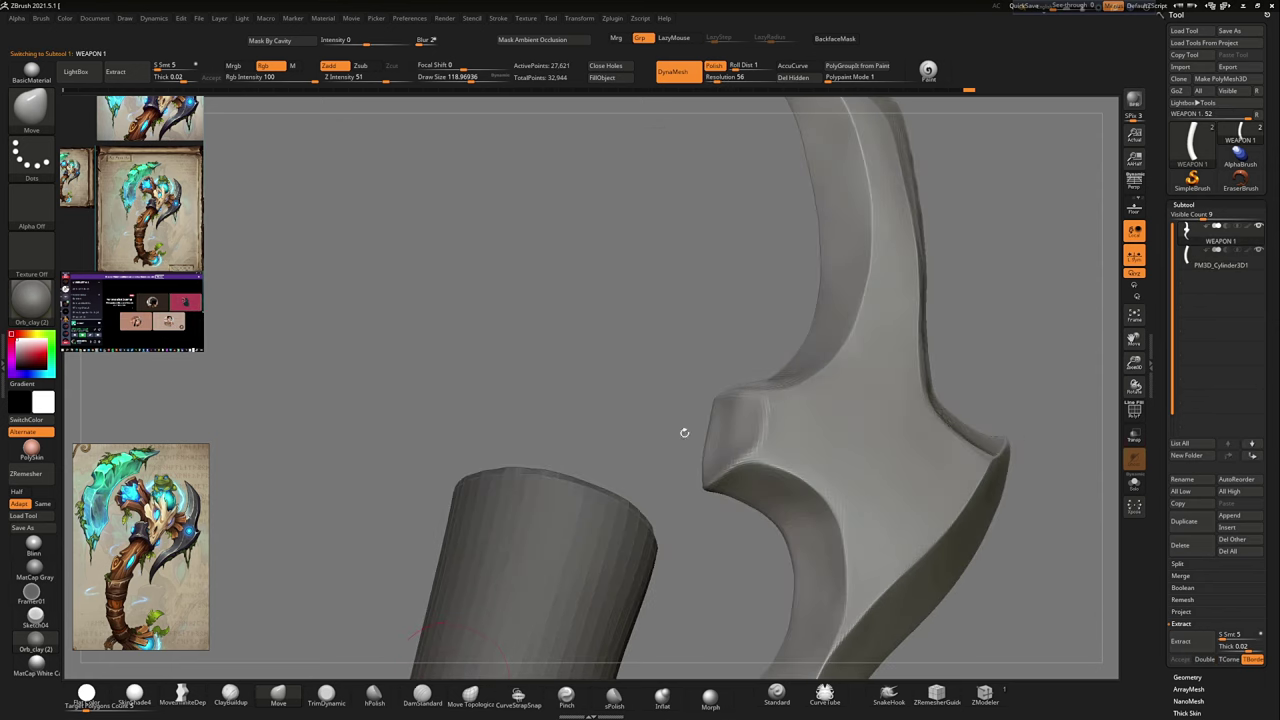
key("b")
key("d")
key("s")
mouse_move(702, 489)
left_mouse_down()
mouse_move(720, 420)
mouse_move(709, 320)
mouse_move(952, 330)
mouse_move(951, 351)
mouse_move(943, 320)
mouse_move(934, 385)
mouse_move(832, 323)
mouse_move(729, 346)
mouse_move(914, 240)
mouse_move(727, 356)
left_mouse_up()
Step: Return to the Move brush and orbit around the guard, checking the blade outline as a flat silhouette
key("b")
key("m")
key("v")
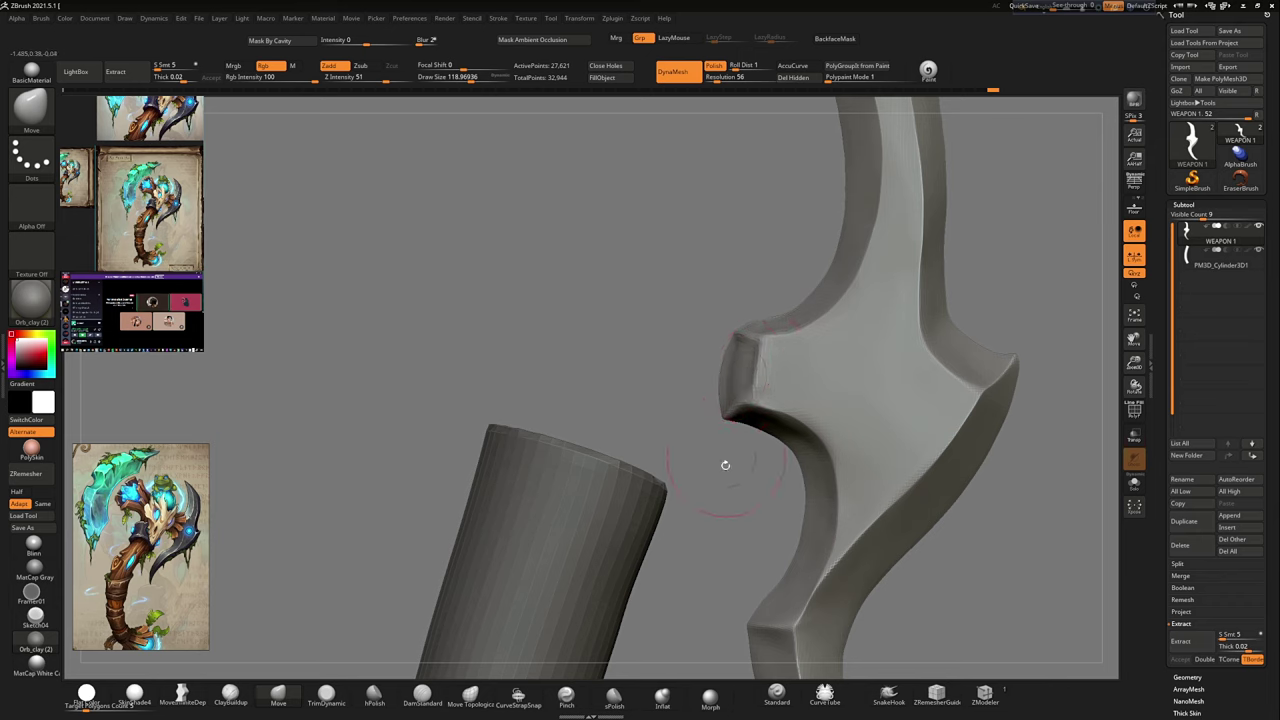
left_click_drag(725, 465, 722, 353)
mouse_move(704, 493)
left_mouse_down()
mouse_move(749, 373)
mouse_move(730, 365)
mouse_move(762, 386)
mouse_move(769, 297)
mouse_move(746, 477)
left_mouse_up()
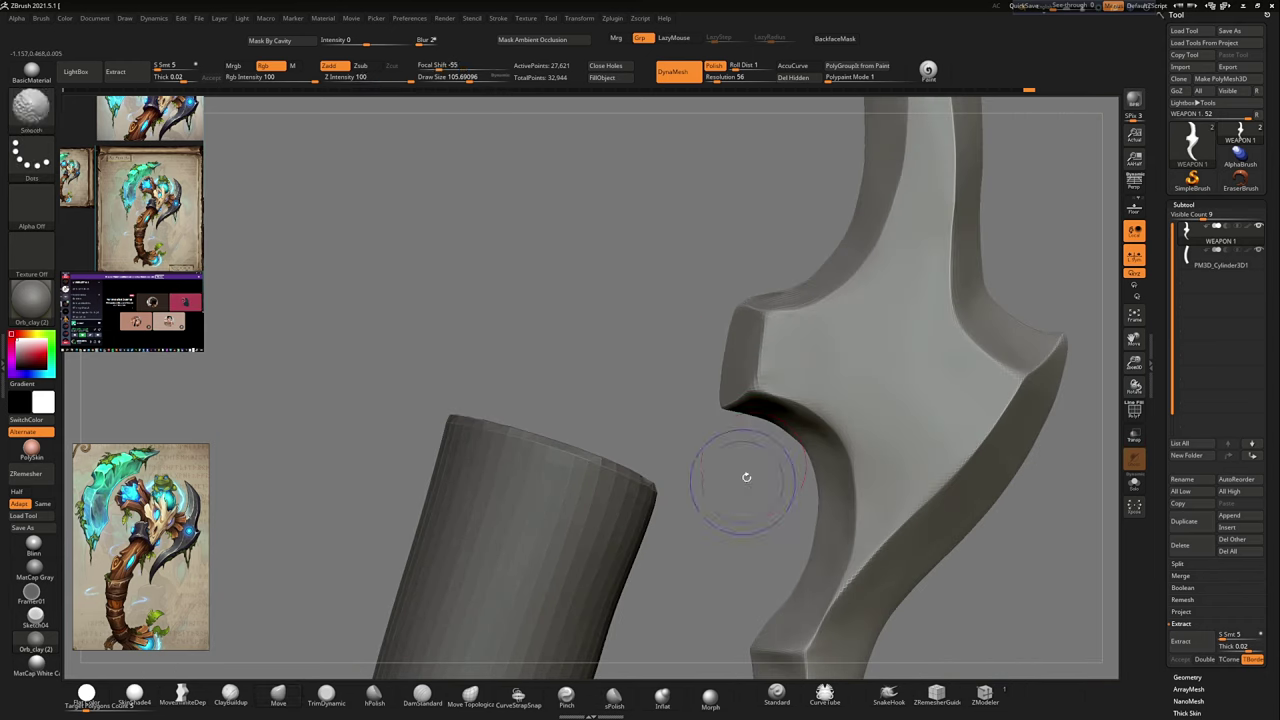
left_click_drag(813, 412, 863, 431)
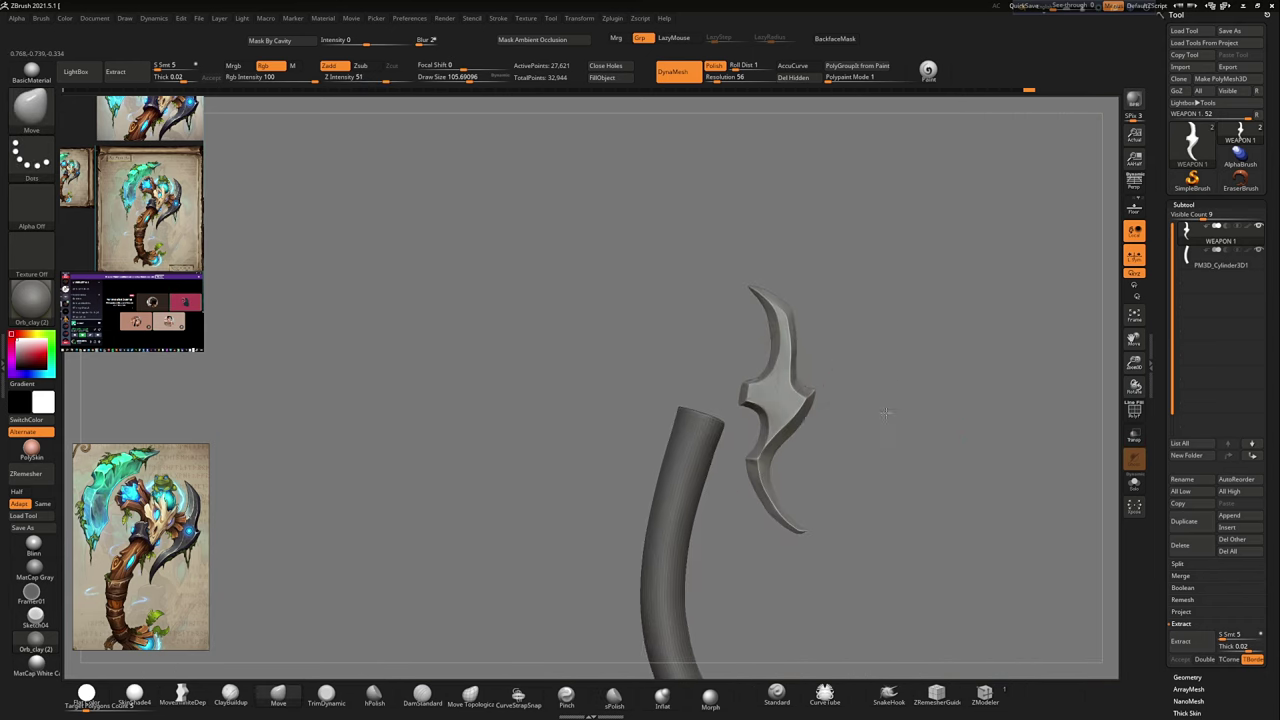
mouse_move(729, 471)
left_mouse_down()
mouse_move(776, 443)
mouse_move(840, 314)
mouse_move(790, 287)
left_mouse_up()
mouse_move(894, 309)
left_mouse_down()
mouse_move(886, 537)
mouse_move(851, 386)
mouse_move(760, 320)
left_mouse_up()
key("s")
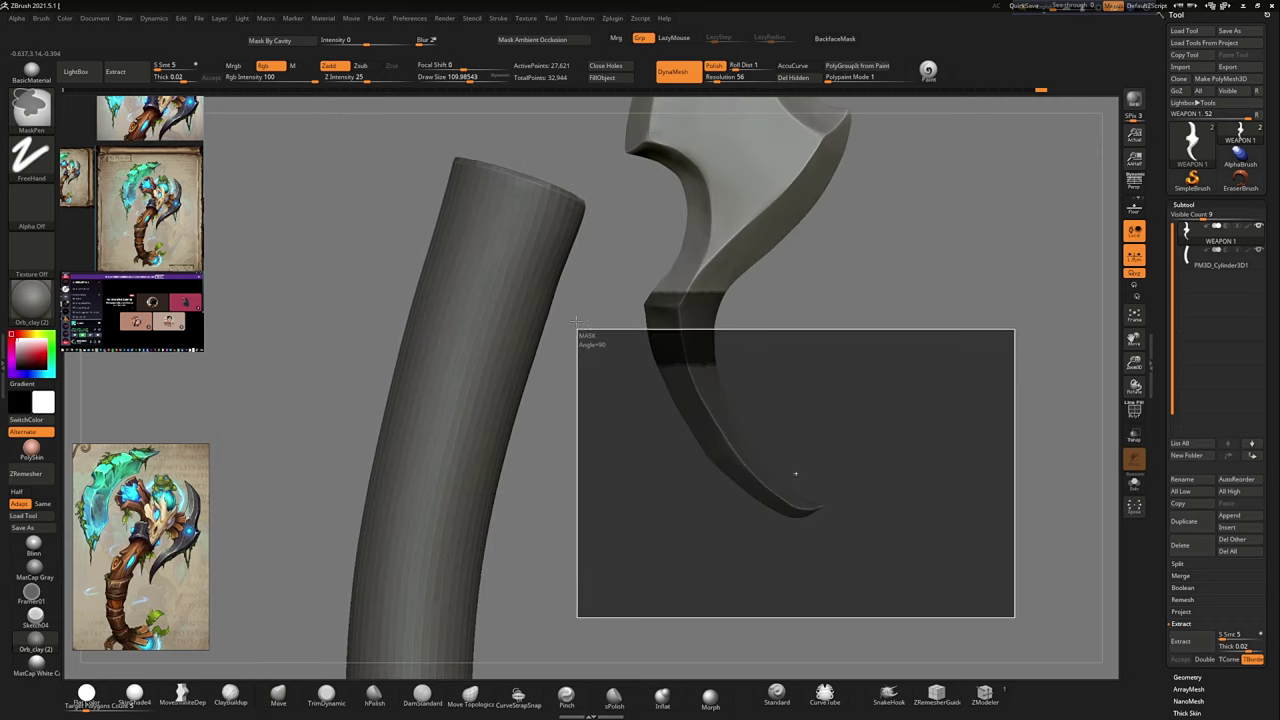
Step: Invert the mask so only the lower hook is free, and swing it downward with the Transpose gizmo
left_click(754, 289, "ctrl")
left_click(726, 279, "ctrl")
key("w")
left_click_drag(729, 128, 735, 181)
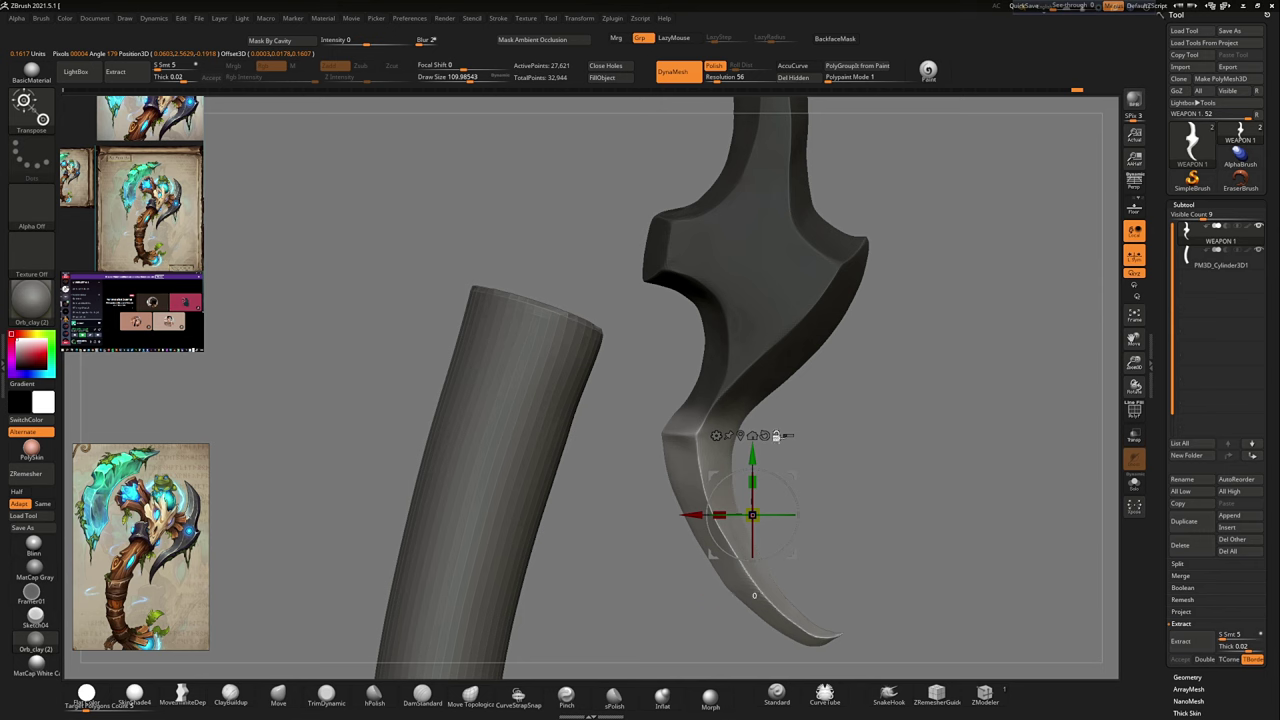
left_click_drag(700, 426, 705, 450)
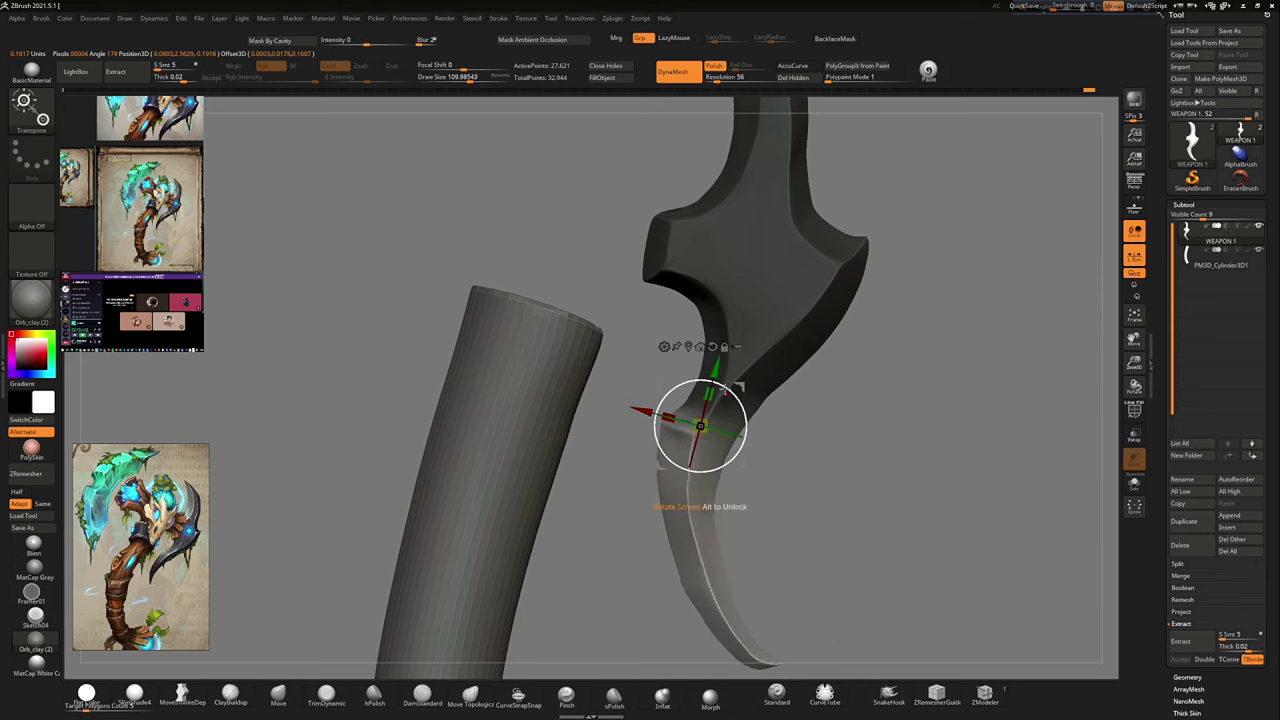
key("f")
key("q")
right_click_drag(806, 444, 669, 503, "ctrl")
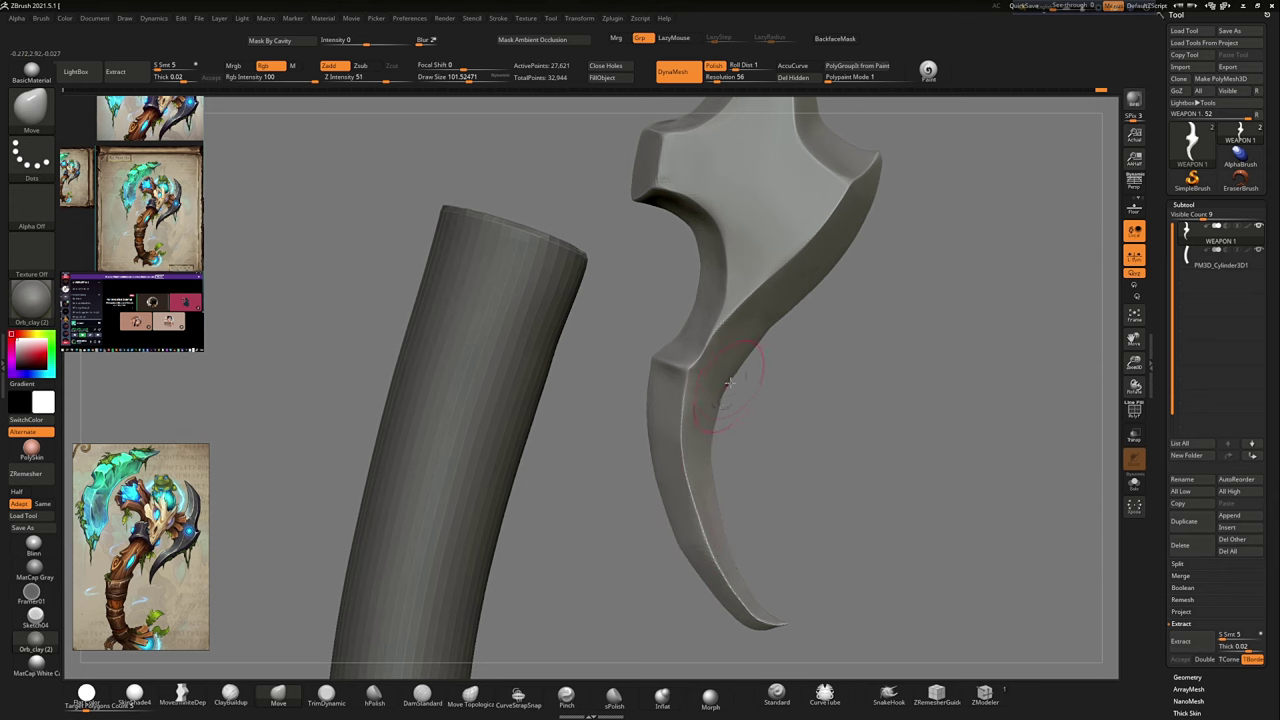
right_click_drag(766, 333, 737, 423)
mouse_move(800, 315)
right_mouse_down("ctrl")
mouse_move(700, 290)
mouse_move(836, 366)
mouse_move(749, 389)
mouse_move(907, 278)
right_mouse_up("ctrl")
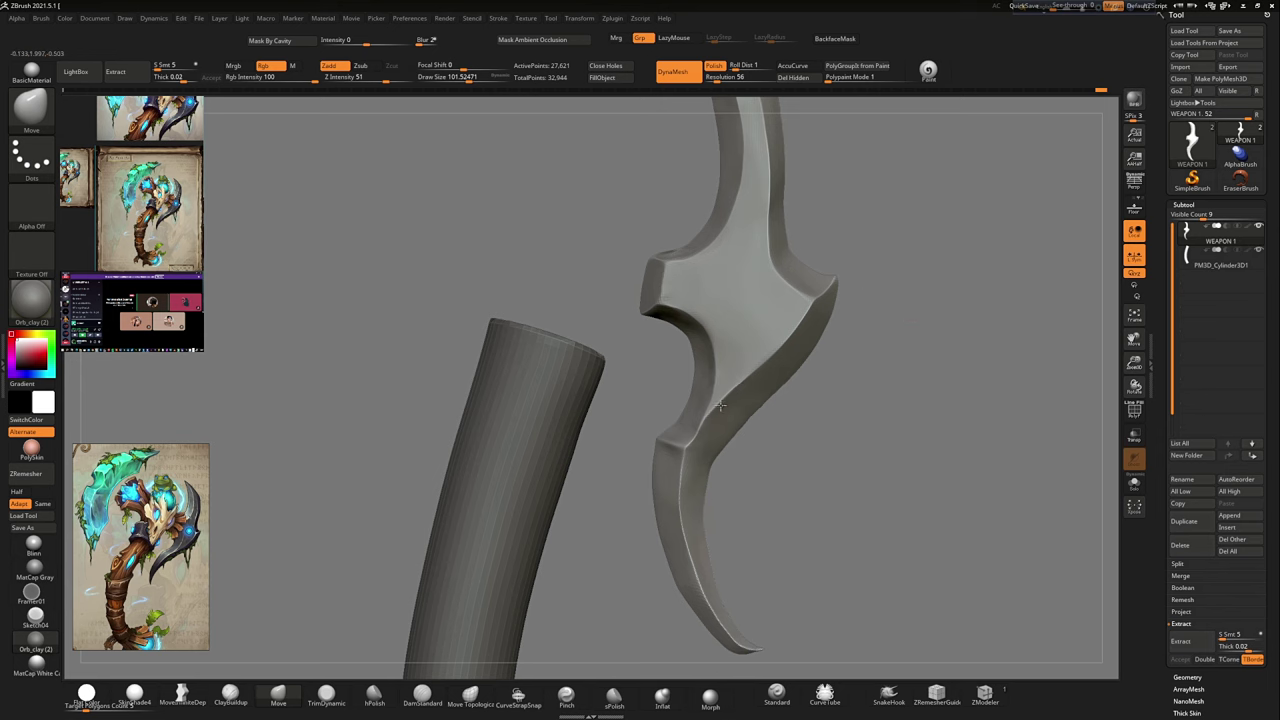
Step: Orbit around the blade and handle to bring the blade tip lower in view
mouse_move(794, 288)
right_mouse_down("ctrl")
mouse_move(746, 223)
mouse_move(851, 331)
mouse_move(806, 349)
mouse_move(935, 289)
mouse_move(951, 357)
mouse_move(480, 620)
mouse_move(638, 492)
right_mouse_up("ctrl")
mouse_move(668, 408)
right_mouse_down()
mouse_move(690, 395)
mouse_move(673, 420)
right_mouse_up()
mouse_move(803, 462)
right_mouse_down()
mouse_move(714, 371)
mouse_move(760, 440)
mouse_move(773, 426)
mouse_move(745, 415)
right_mouse_up()
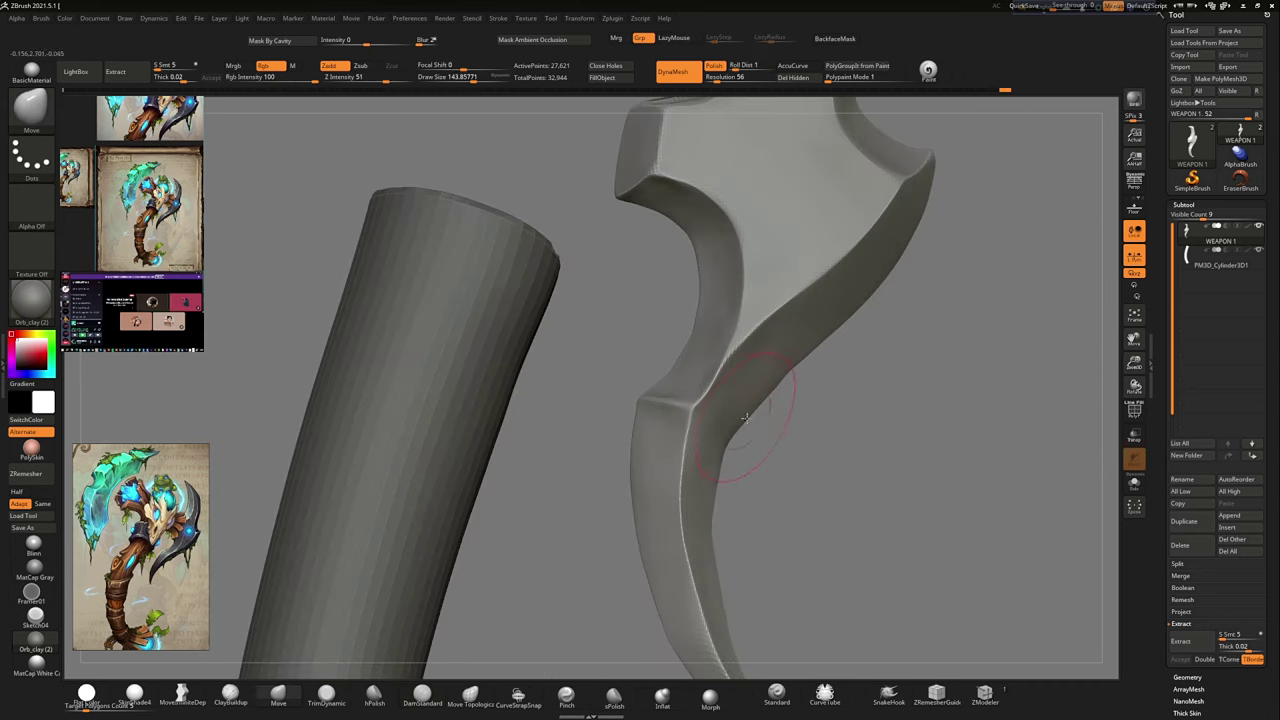
mouse_move(720, 368)
right_mouse_down()
mouse_move(794, 451)
mouse_move(771, 506)
mouse_move(708, 557)
mouse_move(814, 477)
mouse_move(817, 517)
mouse_move(657, 484)
mouse_move(937, 314)
mouse_move(937, 354)
mouse_move(656, 576)
right_mouse_up()
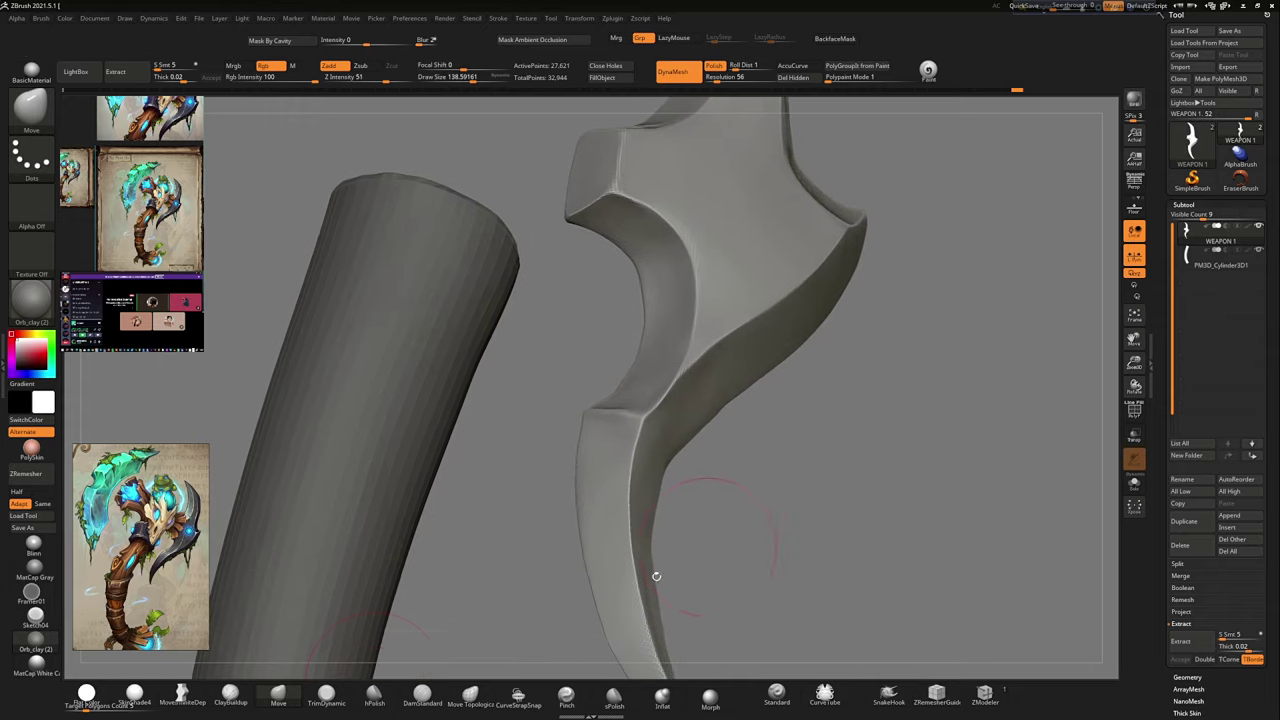
Step: Select the hPolish brush and inspect the cross-shaped guard and the blade's upper tip from several angles
left_click(375, 698)
right_click_drag(806, 437, 602, 438)
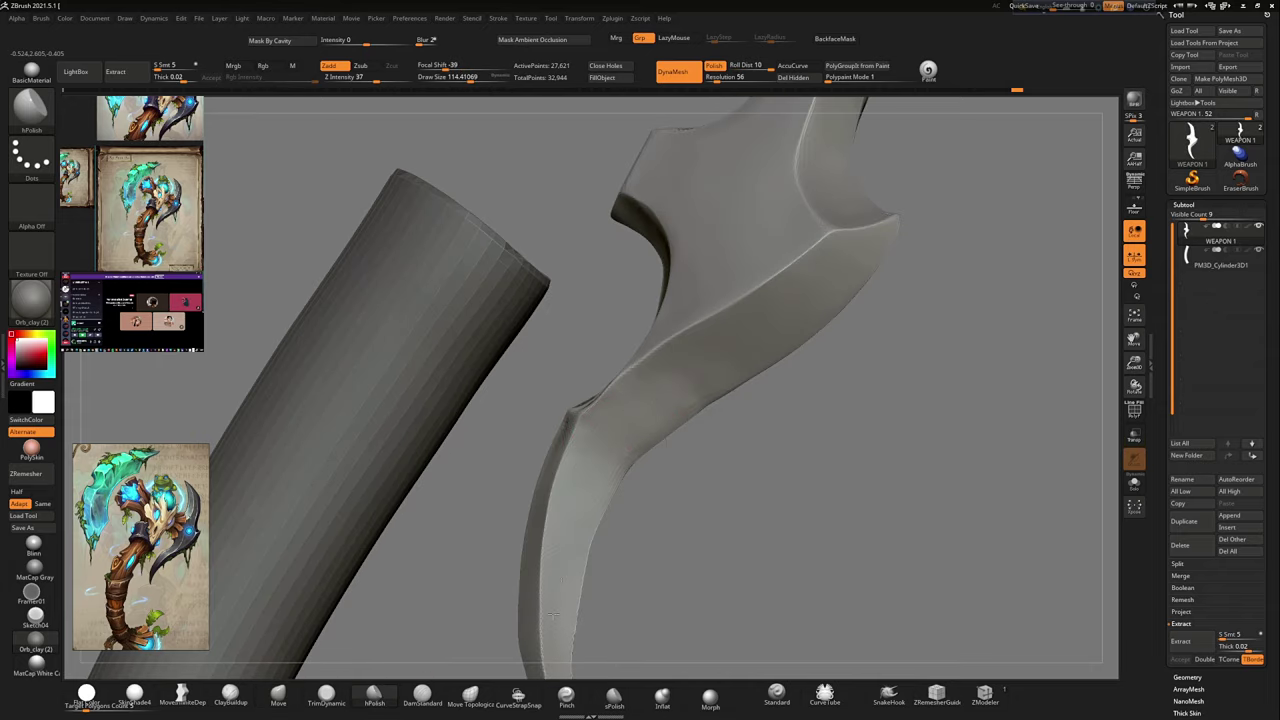
right_click_drag(552, 616, 702, 381)
mouse_move(697, 254)
right_mouse_down()
mouse_move(837, 380)
mouse_move(826, 409)
mouse_move(841, 400)
right_mouse_up()
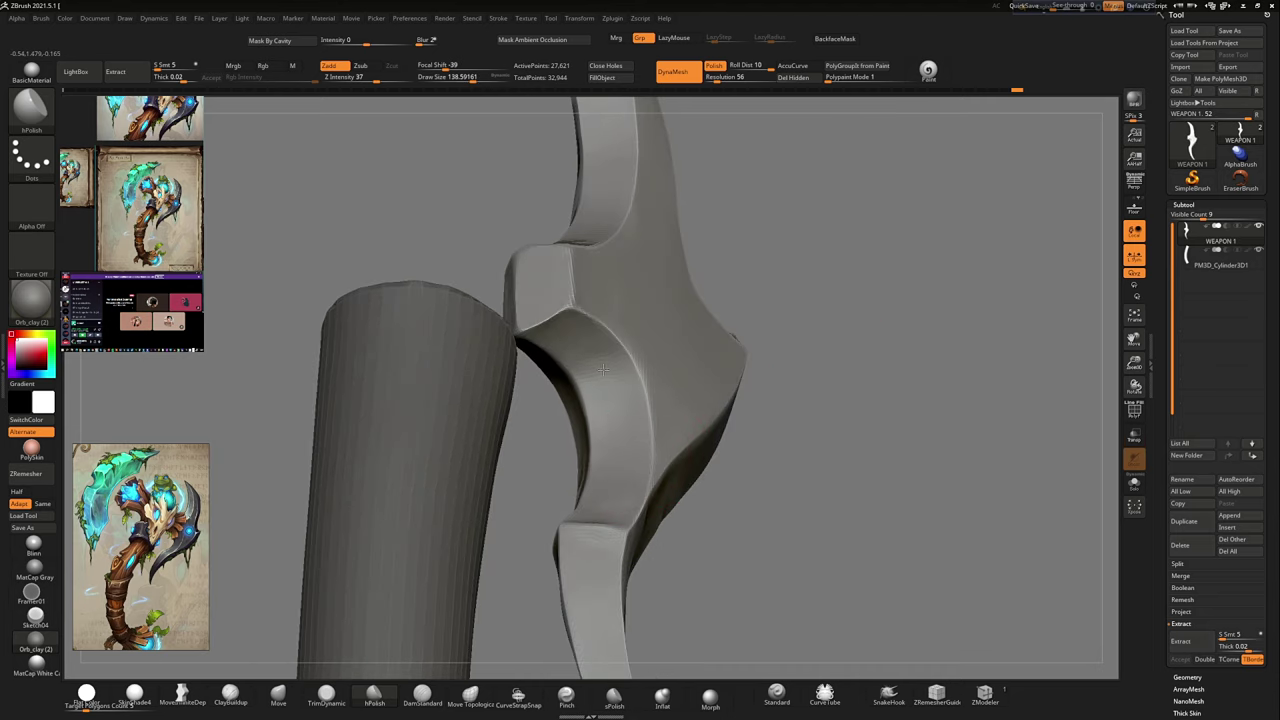
mouse_move(624, 463)
right_mouse_down()
mouse_move(601, 519)
mouse_move(634, 430)
right_mouse_up()
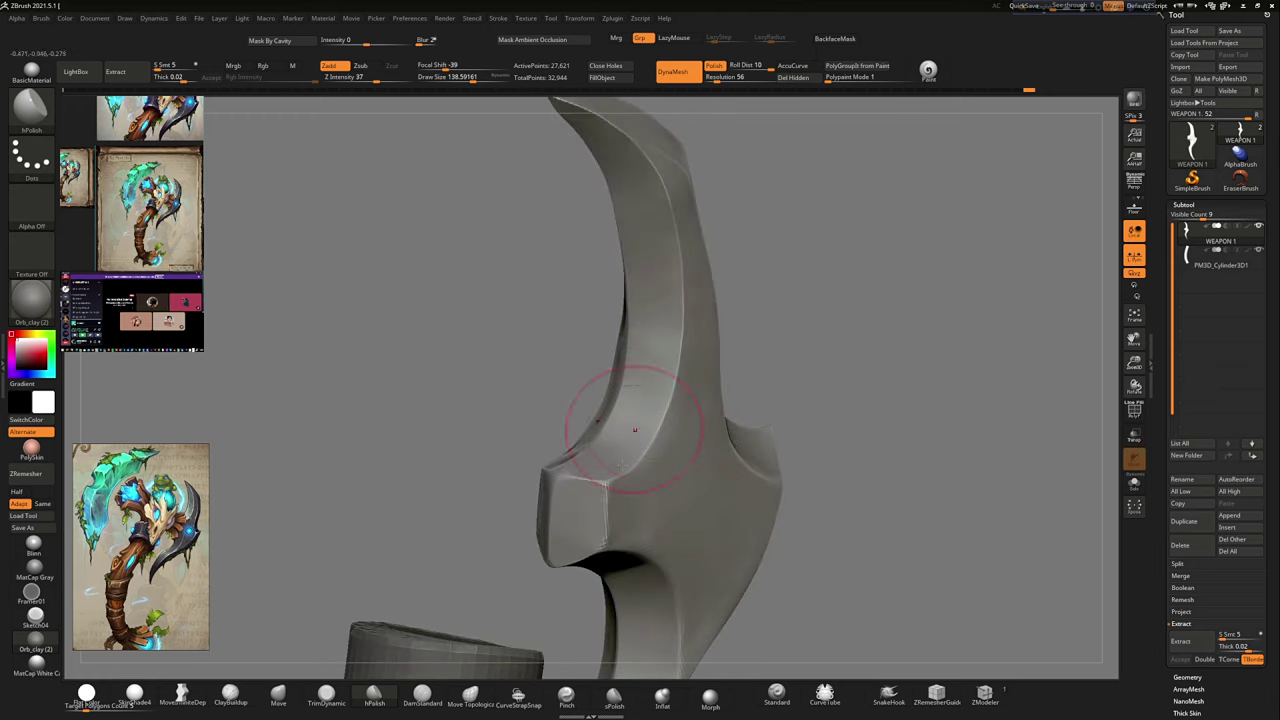
mouse_move(652, 338)
right_mouse_down()
mouse_move(780, 266)
mouse_move(680, 412)
right_mouse_up()
mouse_move(679, 557)
right_mouse_down()
mouse_move(766, 443)
mouse_move(760, 377)
mouse_move(780, 409)
mouse_move(722, 279)
mouse_move(829, 351)
mouse_move(840, 378)
mouse_move(834, 331)
mouse_move(731, 440)
mouse_move(668, 455)
right_mouse_up()
Step: Check the blade as a silhouette and in close-up, then view the weapon edge-on and from the front
mouse_move(684, 405)
right_mouse_down()
mouse_move(609, 374)
mouse_move(663, 443)
mouse_move(645, 440)
right_mouse_up()
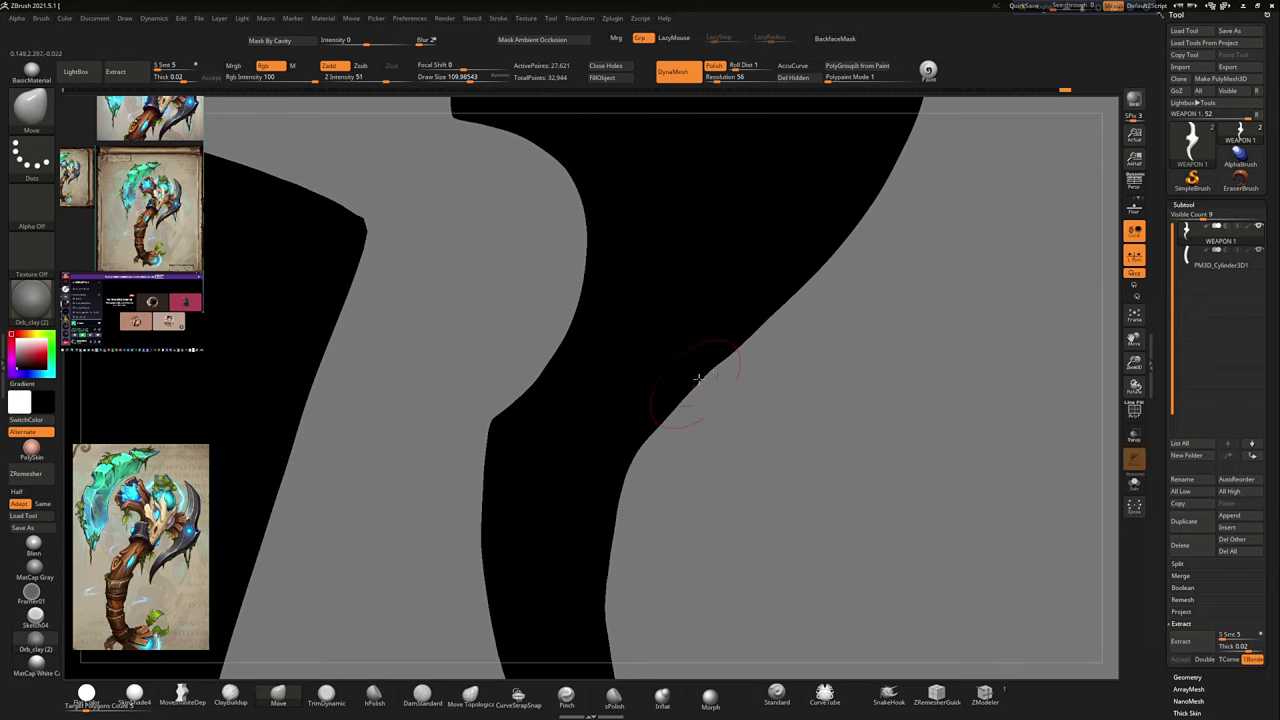
mouse_move(765, 320)
right_mouse_down("ctrl")
mouse_move(694, 346)
mouse_move(694, 391)
right_mouse_up("ctrl")
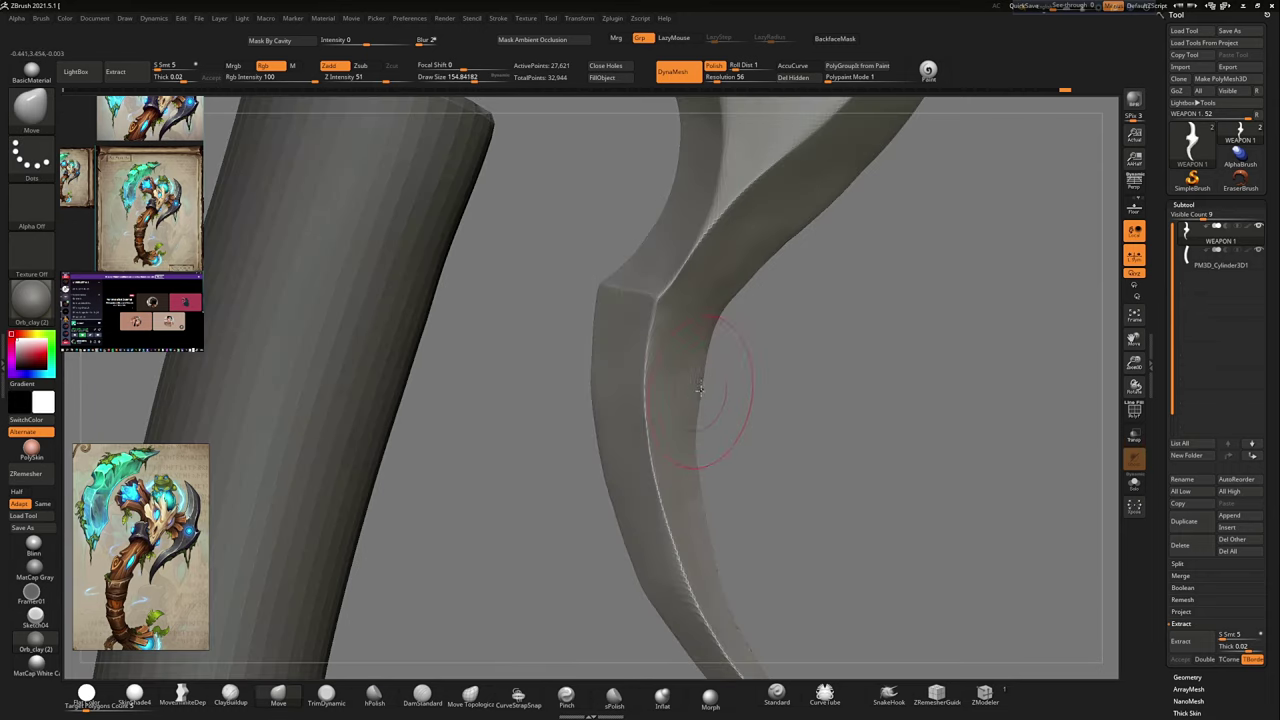
mouse_move(765, 263)
right_mouse_down("ctrl")
mouse_move(804, 484)
mouse_move(832, 450)
right_mouse_up("ctrl")
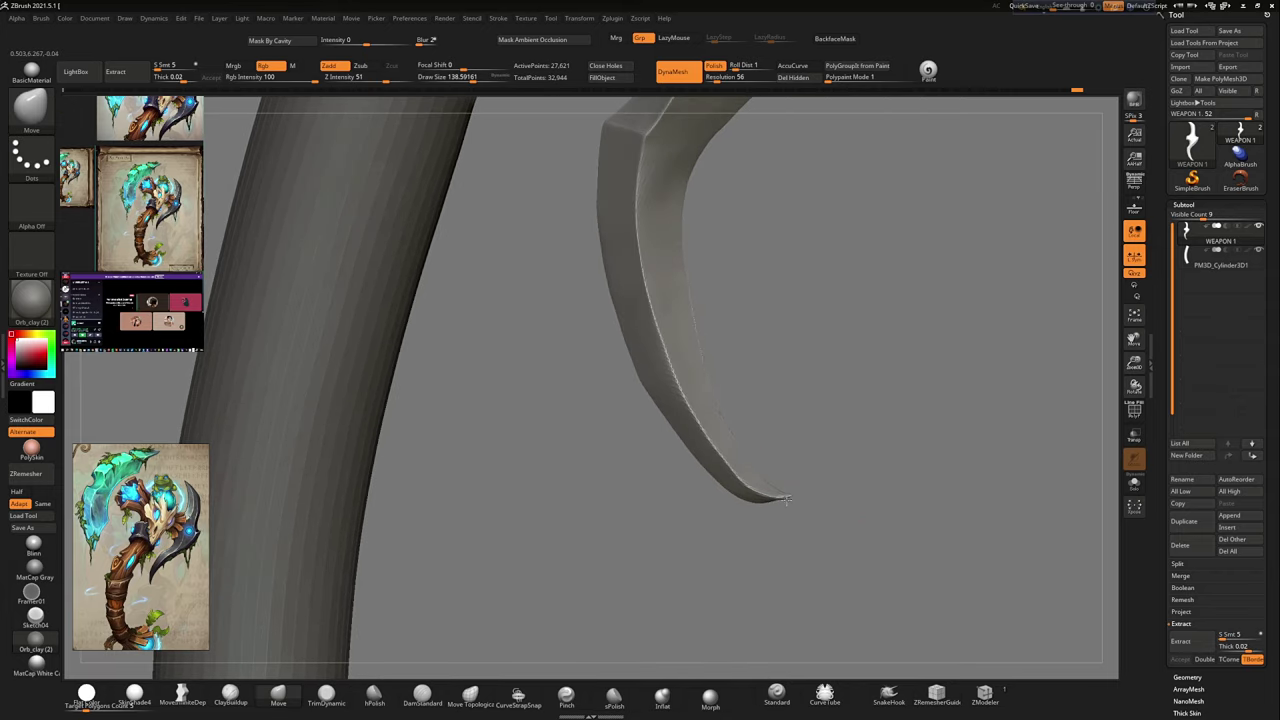
right_click_drag(788, 500, 752, 499)
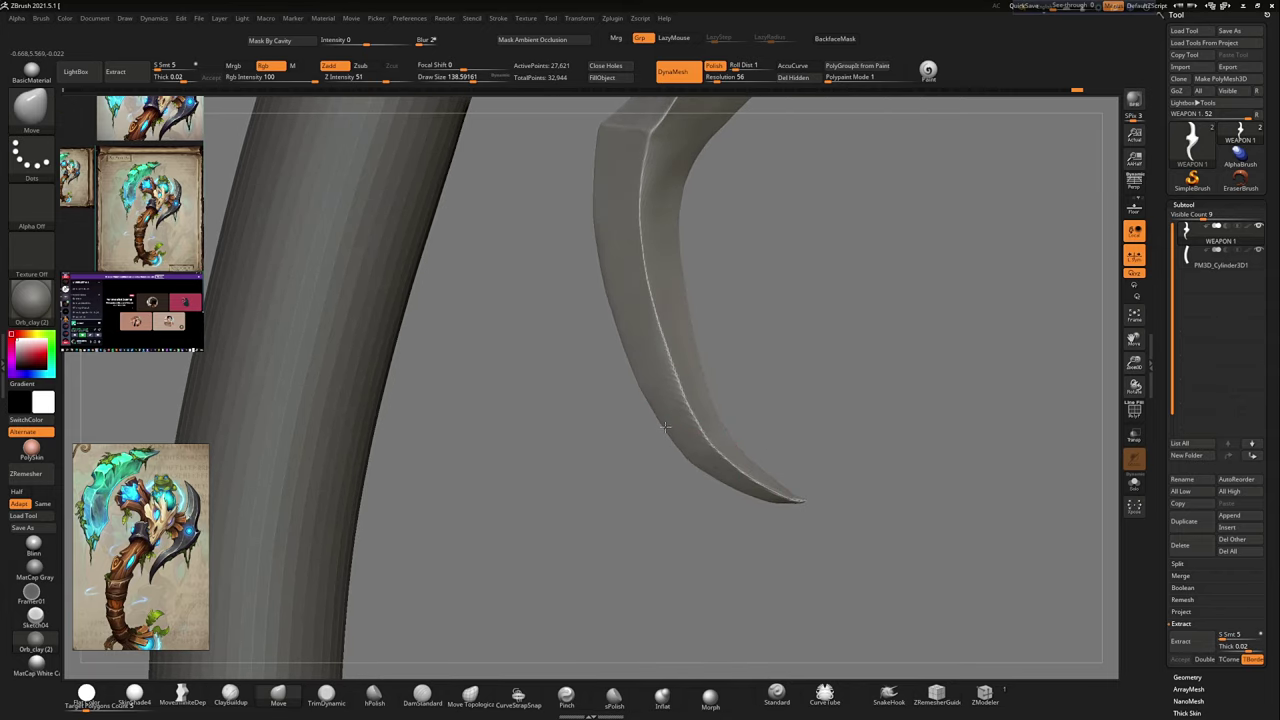
key("super")
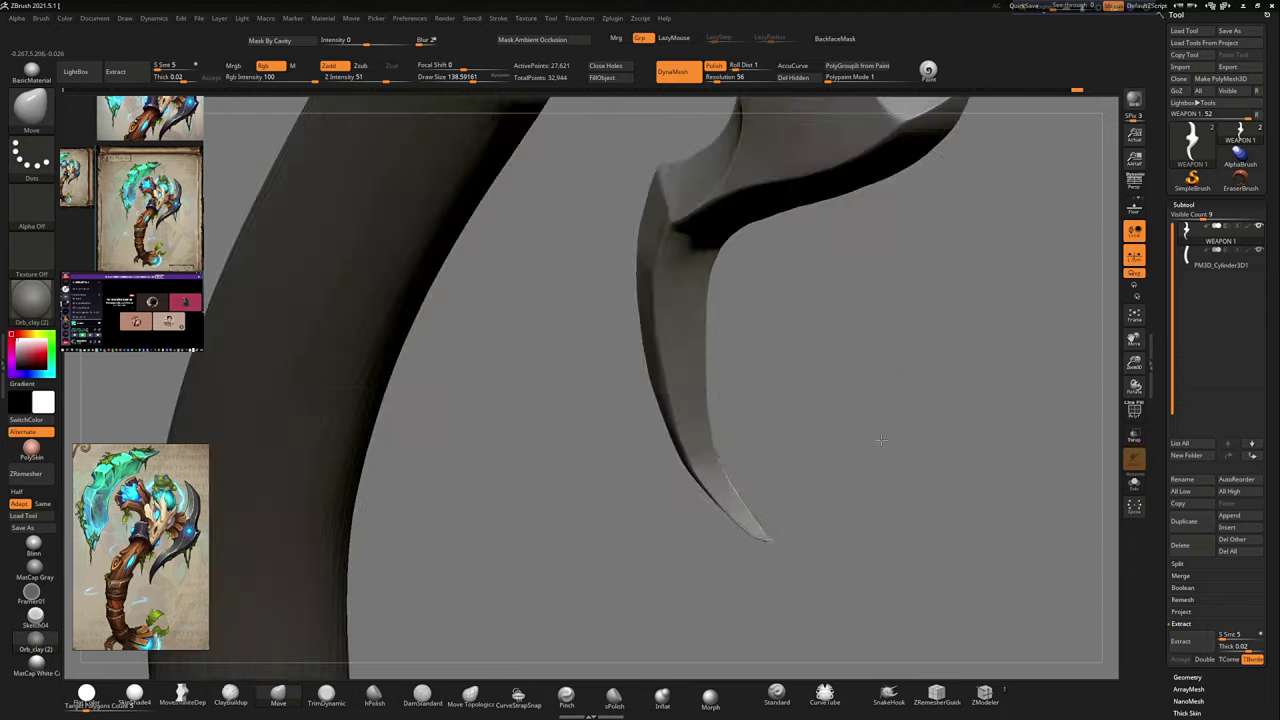
right_click_drag(876, 376, 857, 366, "ctrl")
left_click_drag(857, 366, 769, 396)
right_click_drag(769, 396, 849, 517)
mouse_move(730, 436)
right_mouse_down()
mouse_move(748, 357)
mouse_move(739, 459)
right_mouse_up()
mouse_move(745, 388)
right_mouse_down()
mouse_move(748, 347)
mouse_move(900, 428)
mouse_move(1028, 428)
mouse_move(700, 263)
right_mouse_up()
mouse_move(731, 452)
right_mouse_down("alt")
mouse_move(660, 320)
mouse_move(735, 483)
mouse_move(877, 457)
mouse_move(723, 377)
mouse_move(925, 437)
right_mouse_up("alt")
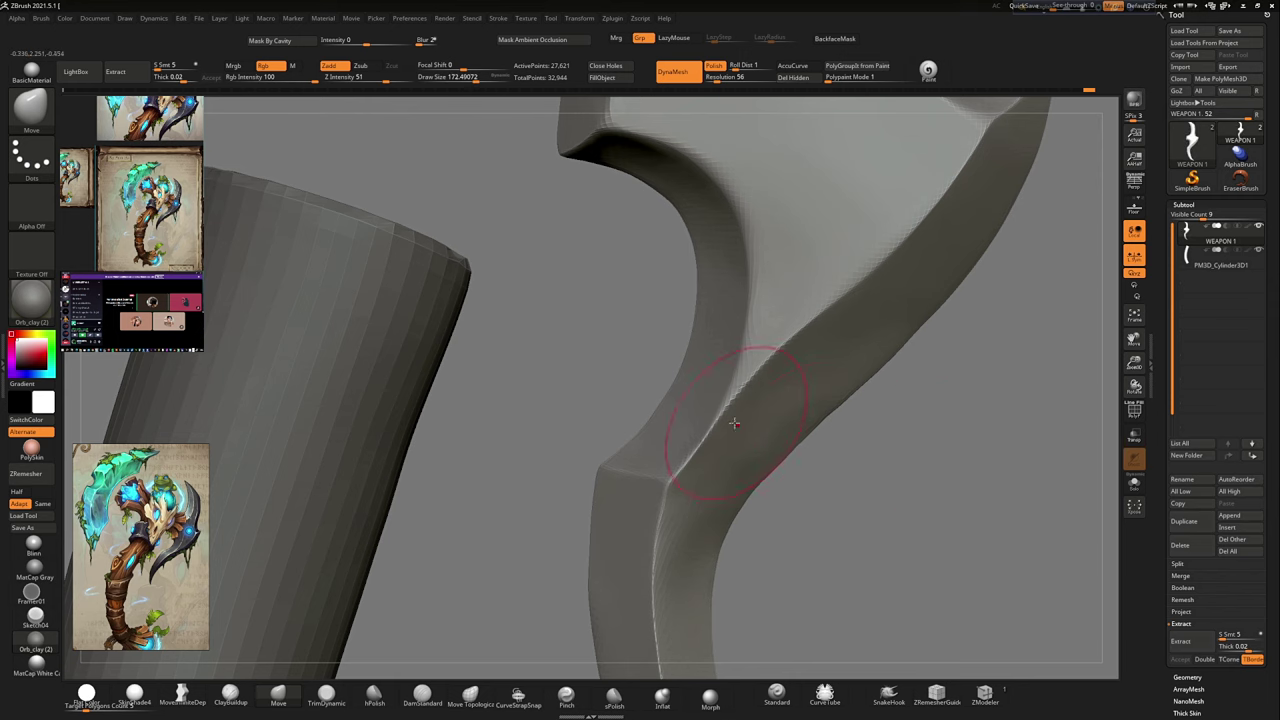
Step: Reshape the blade's inner corner near the handle top, orbiting to check the curve
left_click_drag(672, 472, 685, 455)
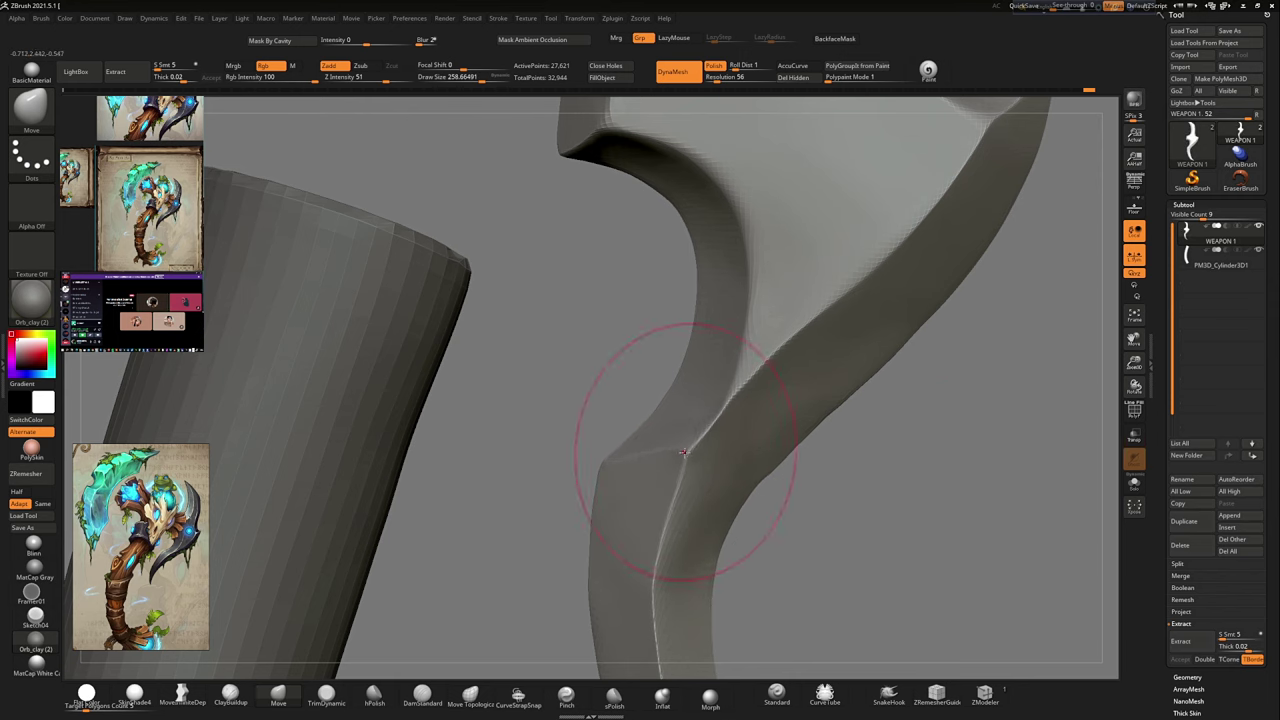
mouse_move(726, 418)
right_mouse_down("alt")
mouse_move(672, 486)
mouse_move(634, 329)
right_mouse_up("alt")
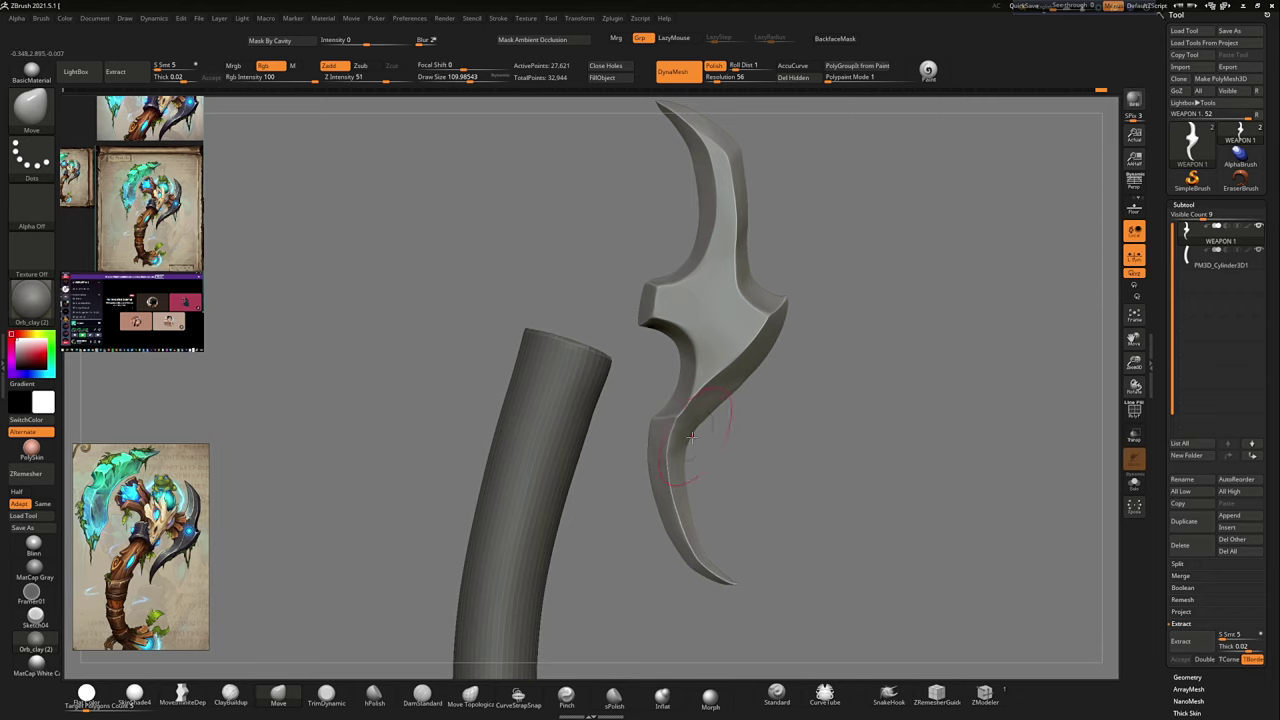
right_click_drag(877, 437, 685, 416, "alt")
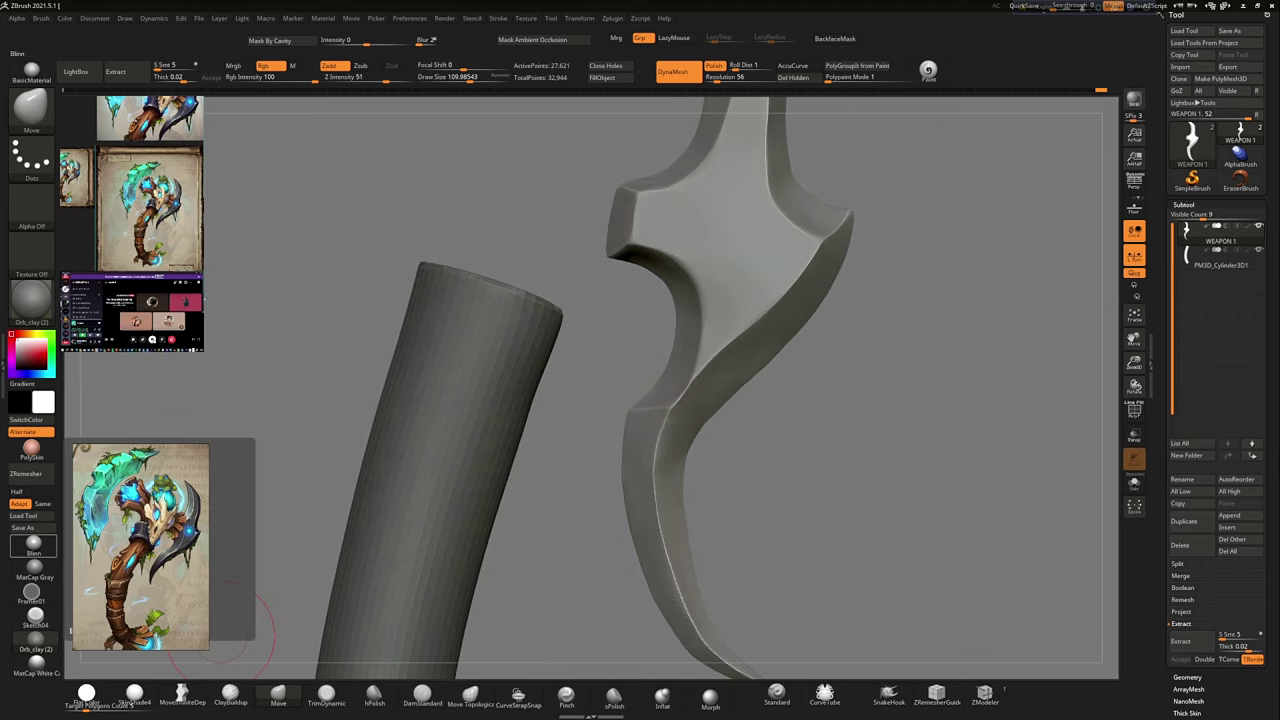
right_click_drag(391, 651, 828, 462)
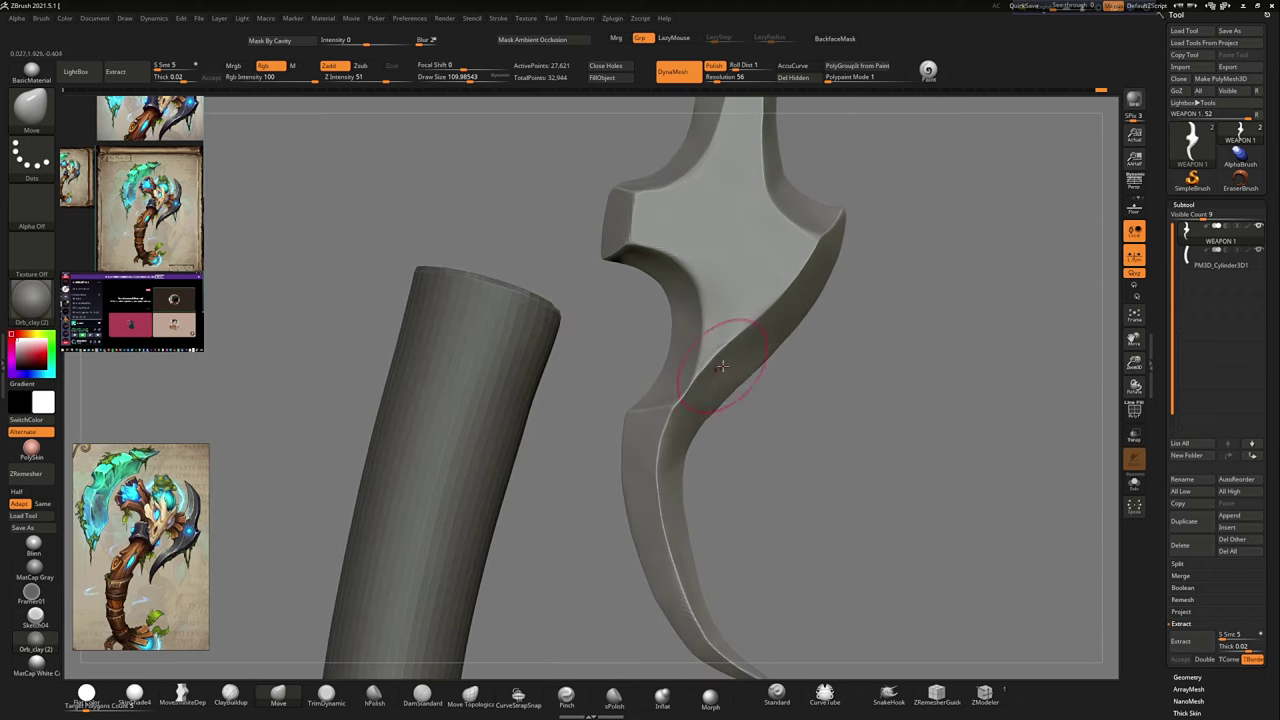
right_click_drag(721, 366, 735, 411)
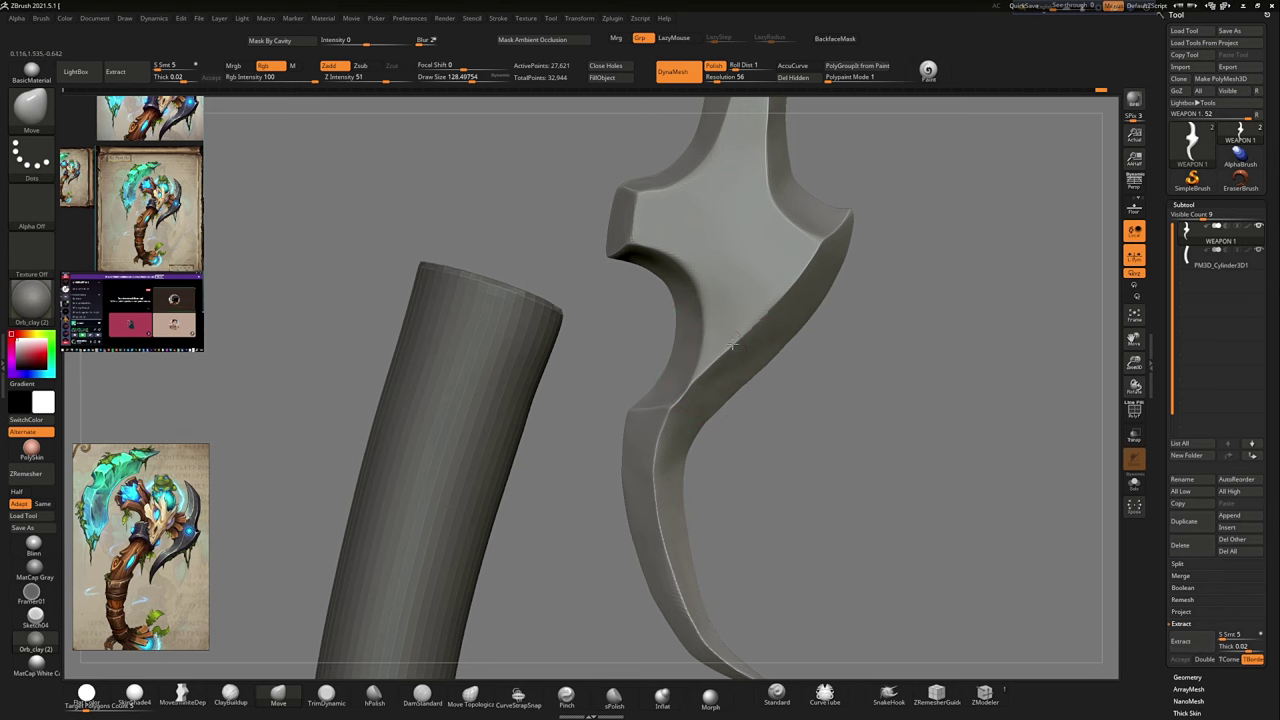
right_click_drag(828, 178, 790, 258, "alt")
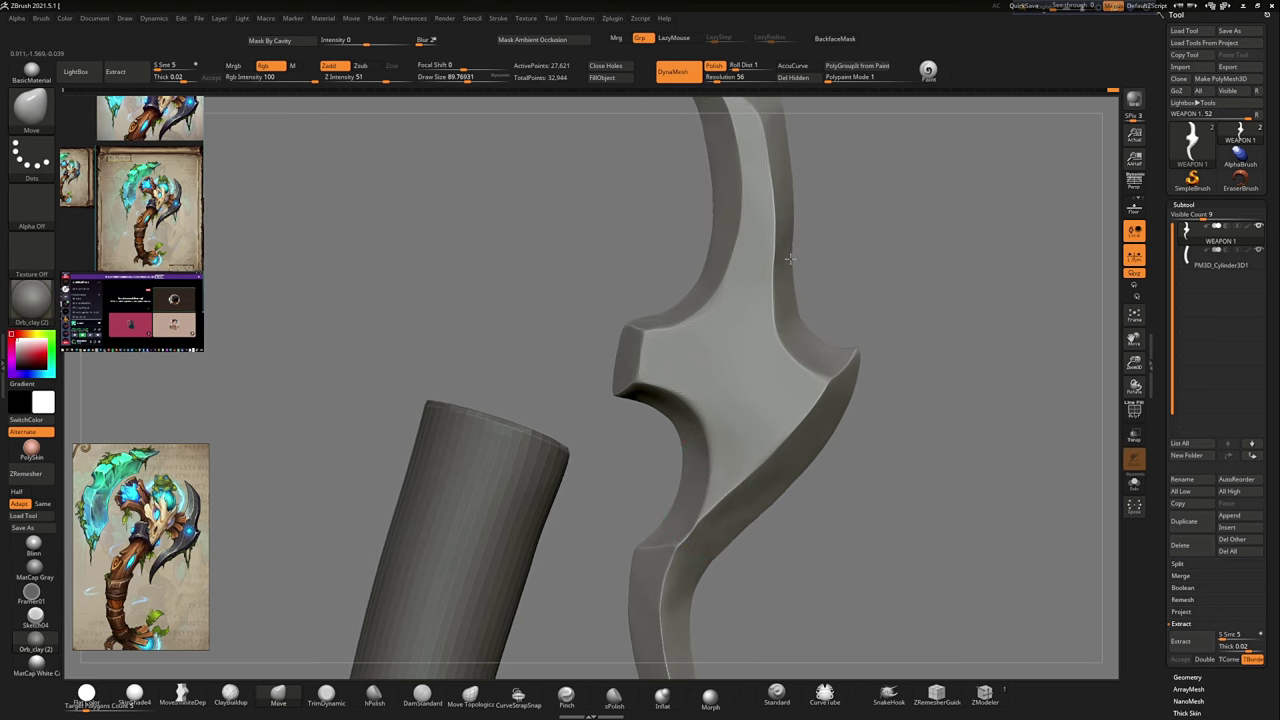
mouse_move(820, 304)
right_mouse_down()
mouse_move(823, 334)
mouse_move(806, 276)
right_mouse_up()
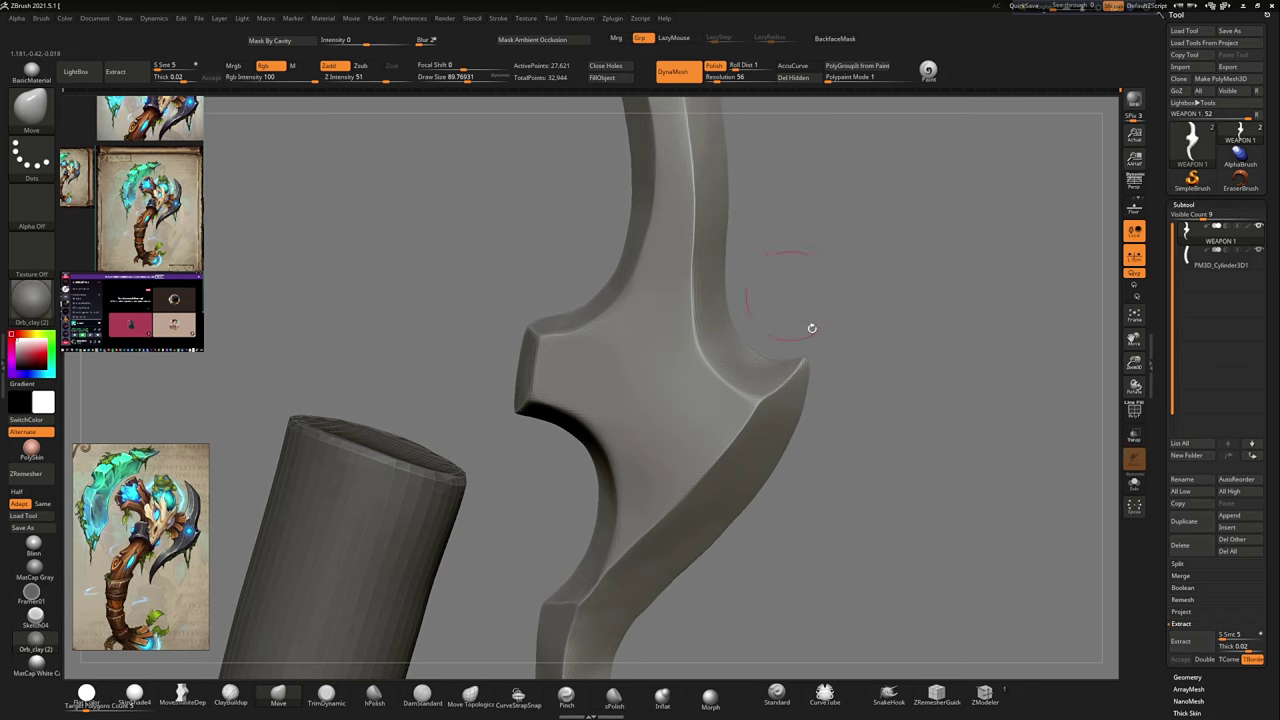
right_click_drag(811, 327, 692, 452)
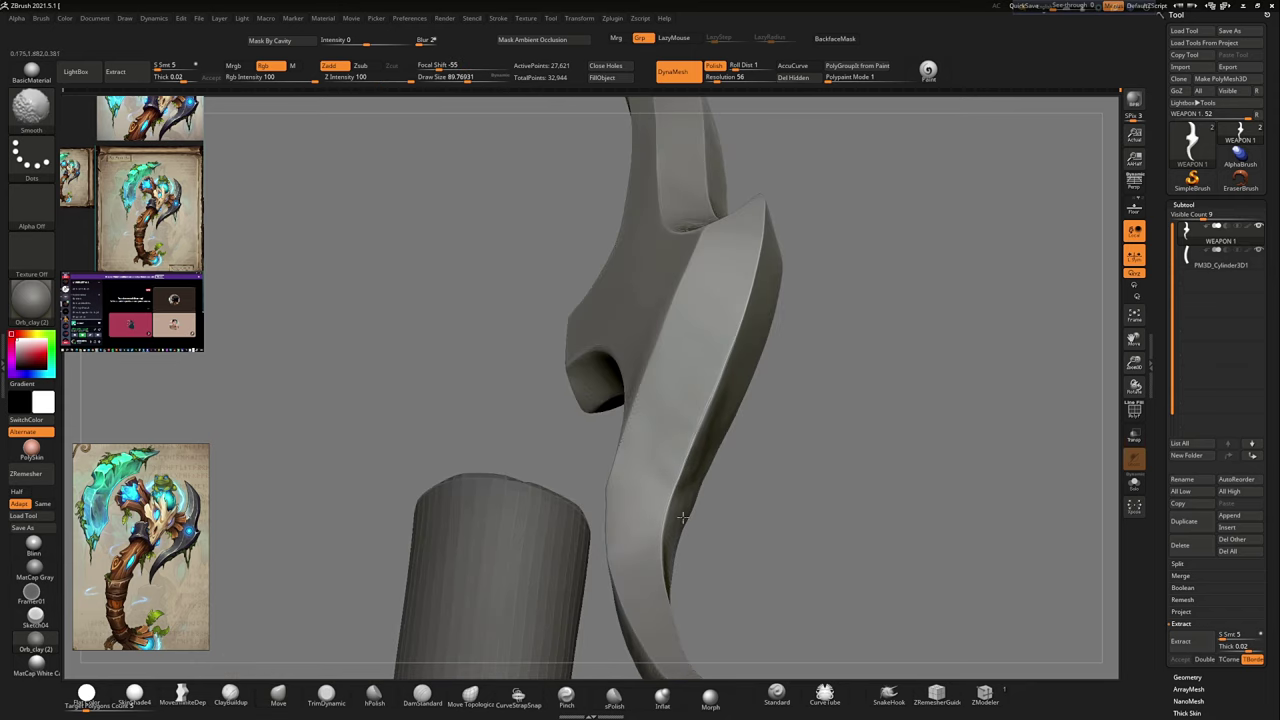
right_click_drag(682, 517, 748, 440)
right_click_drag(743, 486, 676, 410)
Step: Adjust the brush size and check the model's overall shape from a straight side view
key("s")
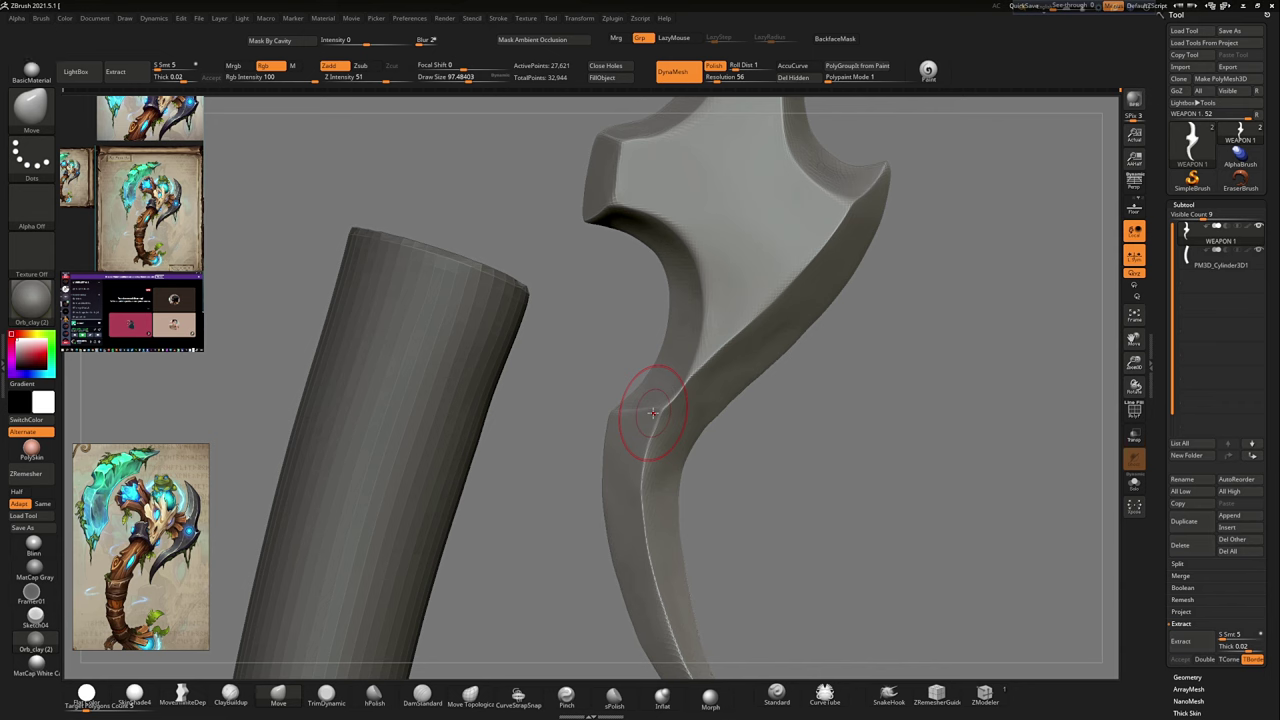
right_click_drag(652, 412, 892, 449, "shift")
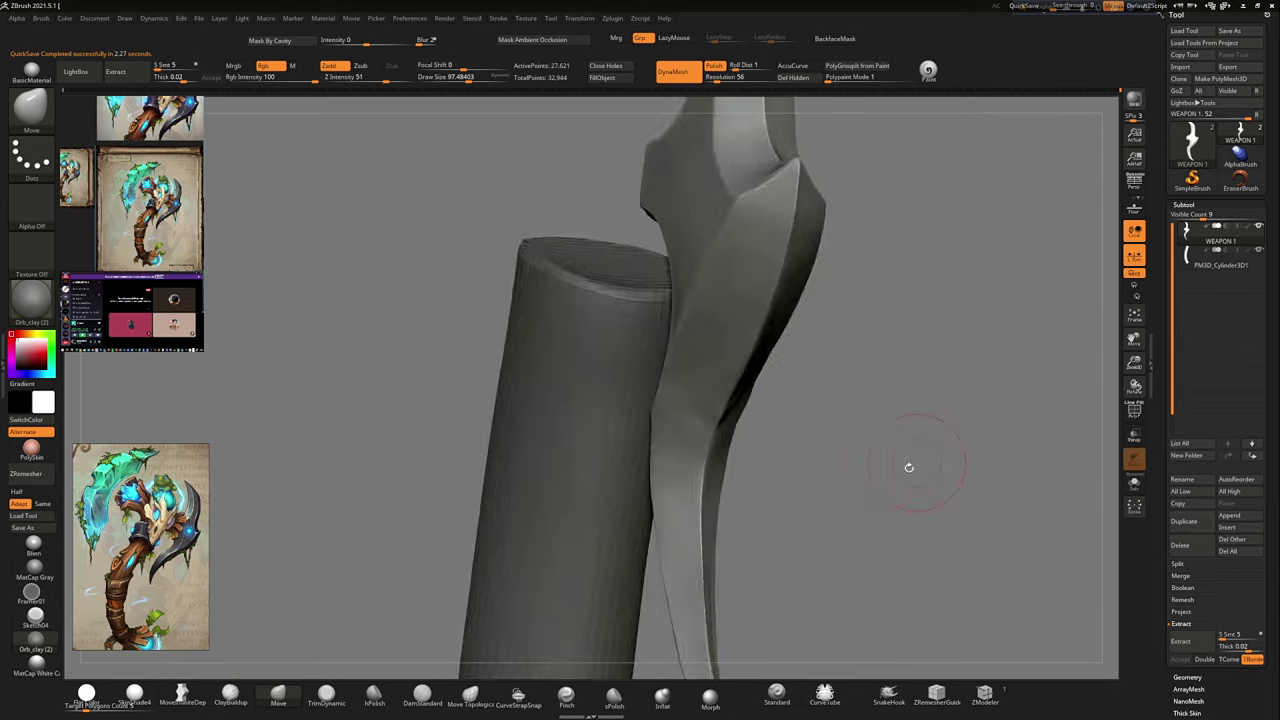
left_click_drag(892, 449, 560, 470)
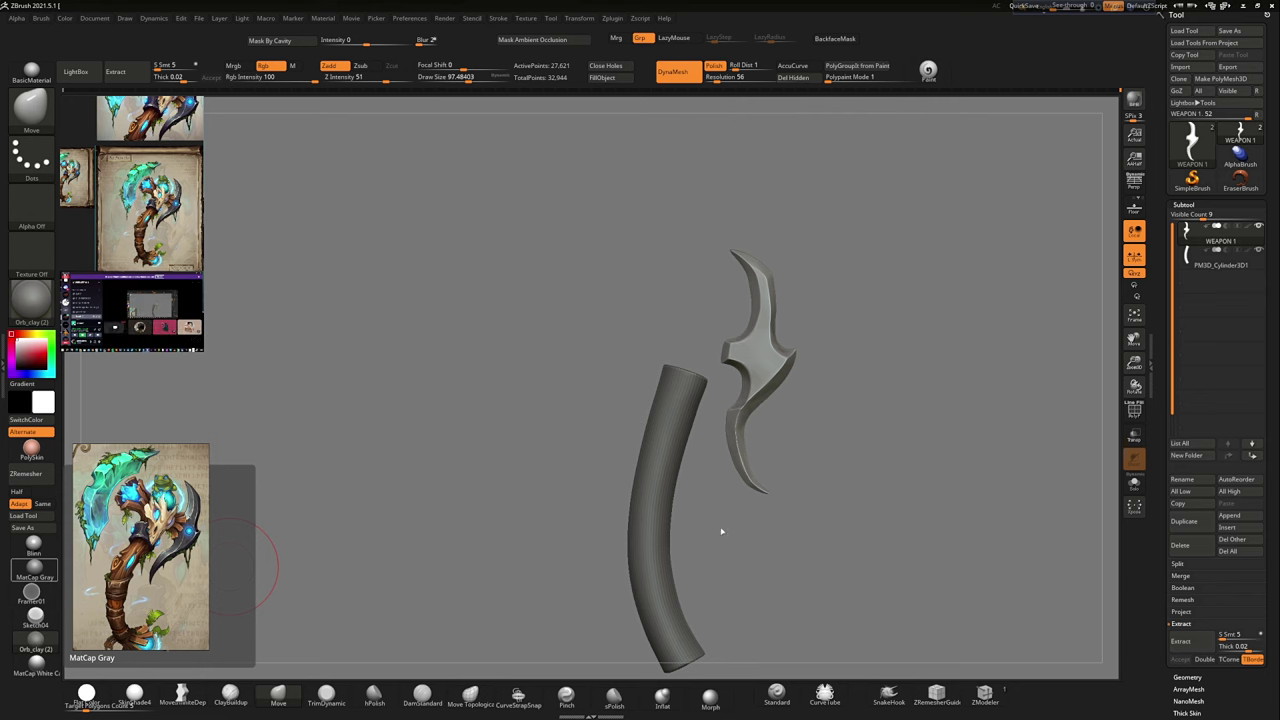
left_click_drag(720, 531, 760, 540)
key("super")
Step: Orbit and zoom around the weapon to view the blade edge-on and face-on
left_click(731, 713)
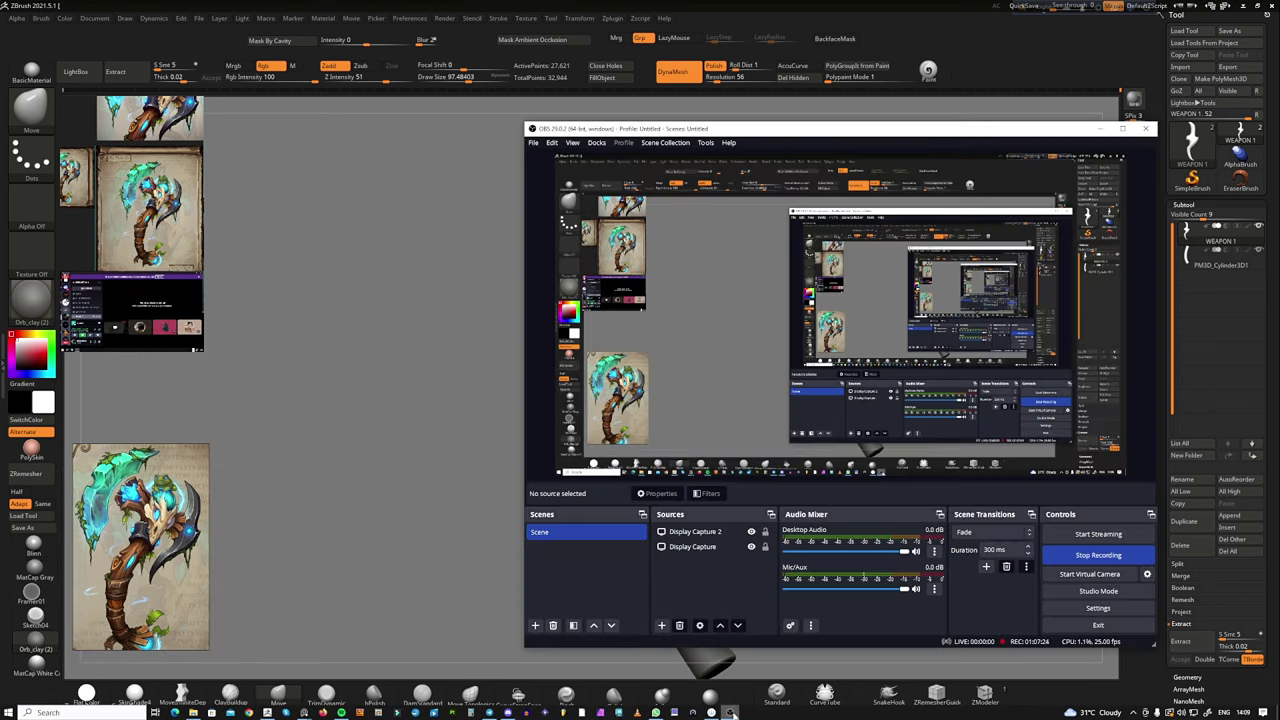
left_click(731, 713)
scroll(860, 415, "up", 2)
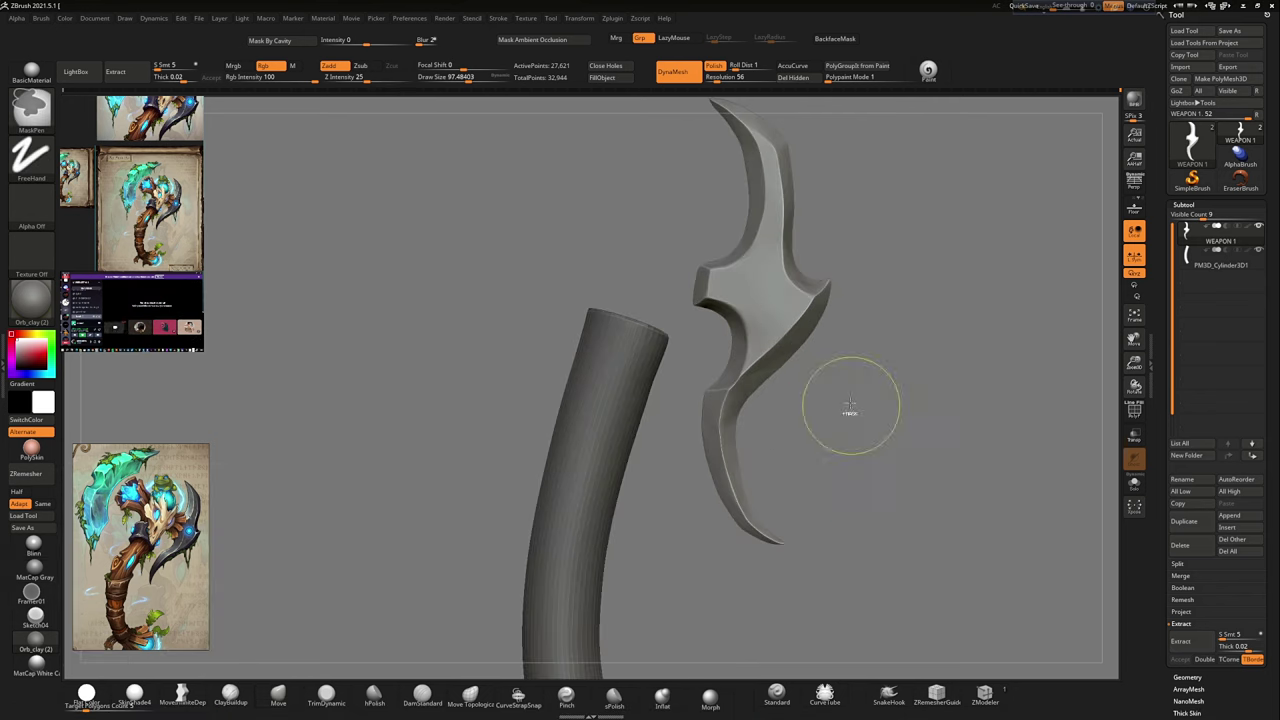
scroll(780, 418, "up", 2)
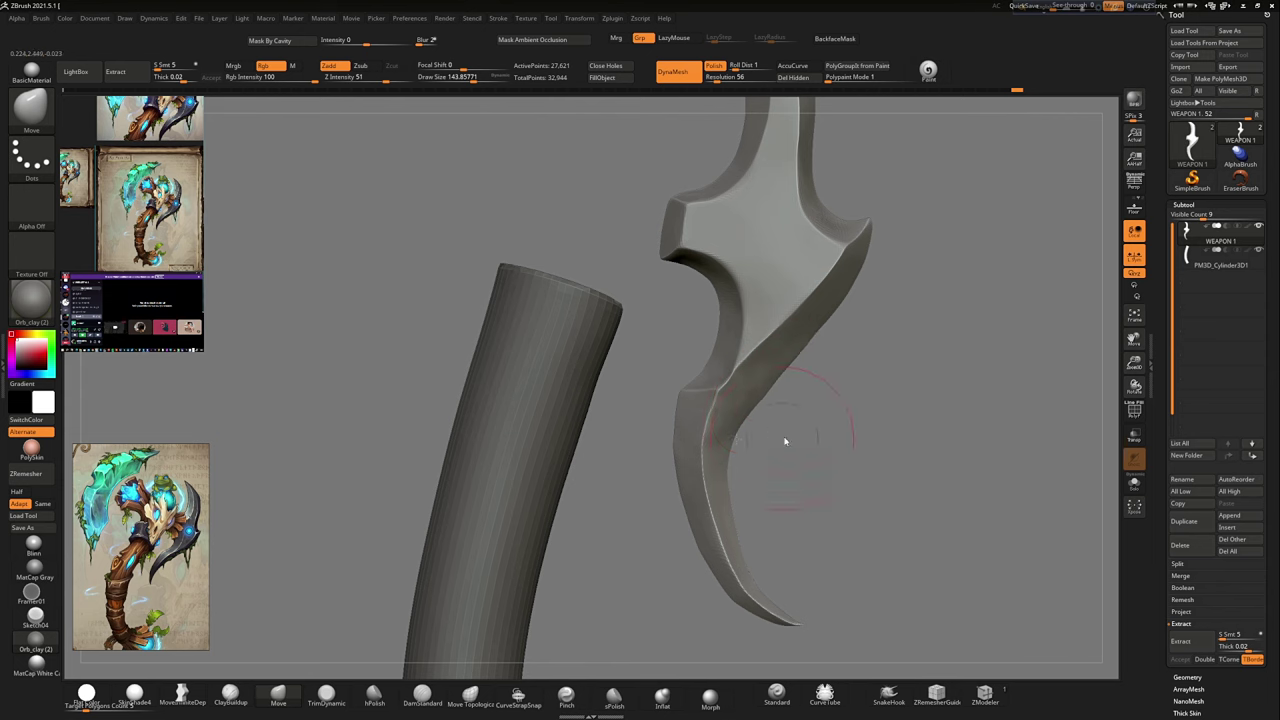
scroll(797, 414, "down", 1)
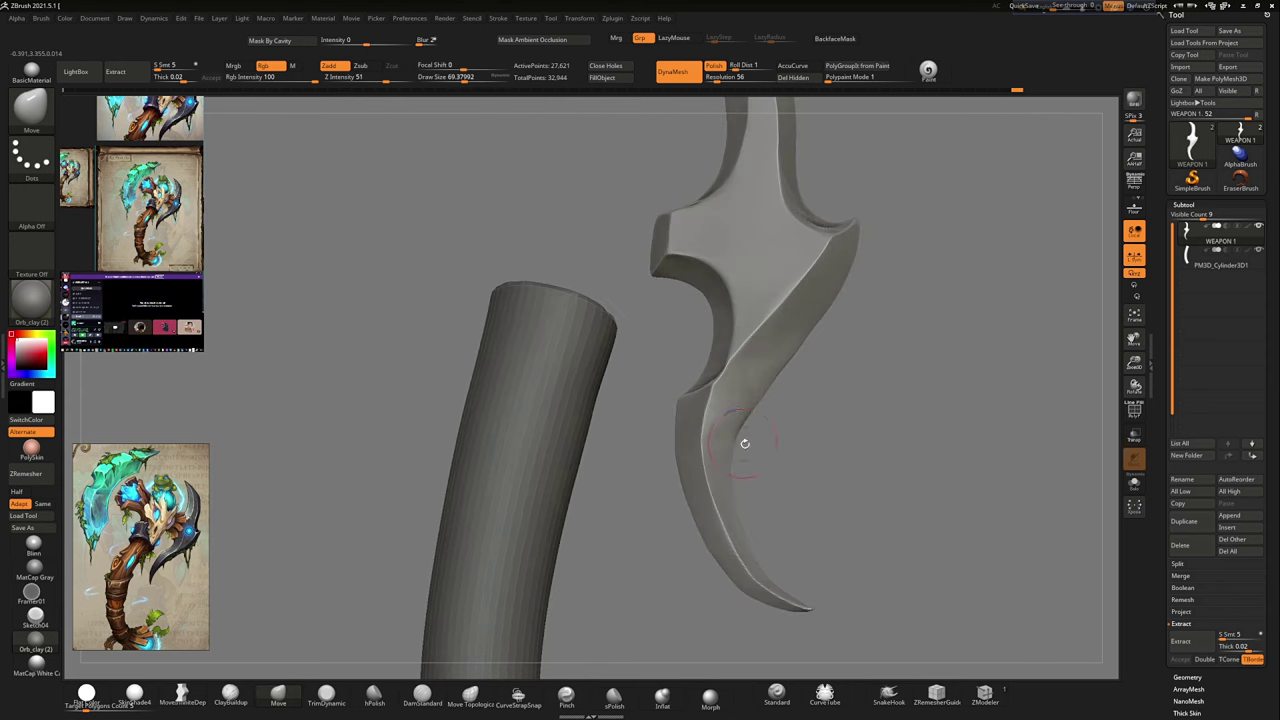
right_click_drag(744, 443, 749, 443)
scroll(860, 400, "down", 5)
right_click_drag(880, 390, 894, 374)
scroll(894, 374, "up", 3)
scroll(756, 395, "up", 2)
mouse_move(801, 366)
right_mouse_down()
mouse_move(820, 366)
mouse_move(800, 370)
right_mouse_up()
scroll(800, 370, "down", 3)
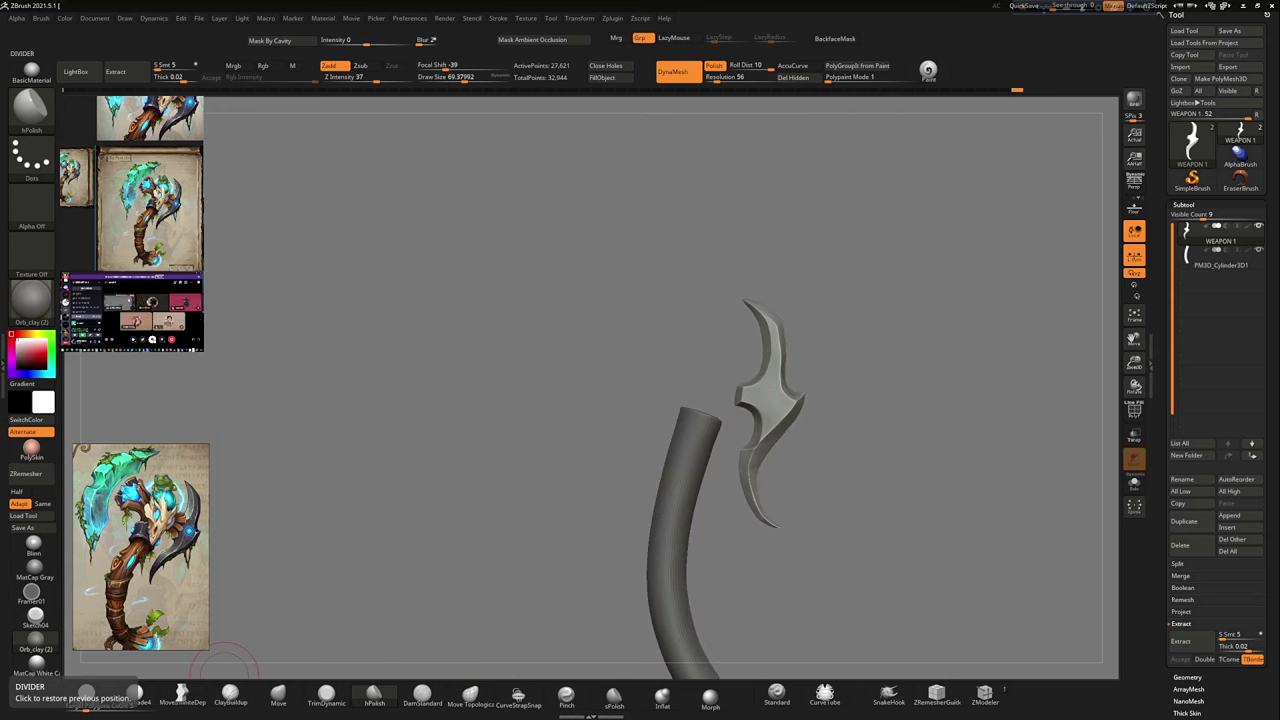
scroll(966, 509, "up", 3)
mouse_move(966, 509)
right_mouse_down()
mouse_move(908, 491)
mouse_move(925, 537)
mouse_move(815, 469)
right_mouse_up()
scroll(880, 505, "down", 4)
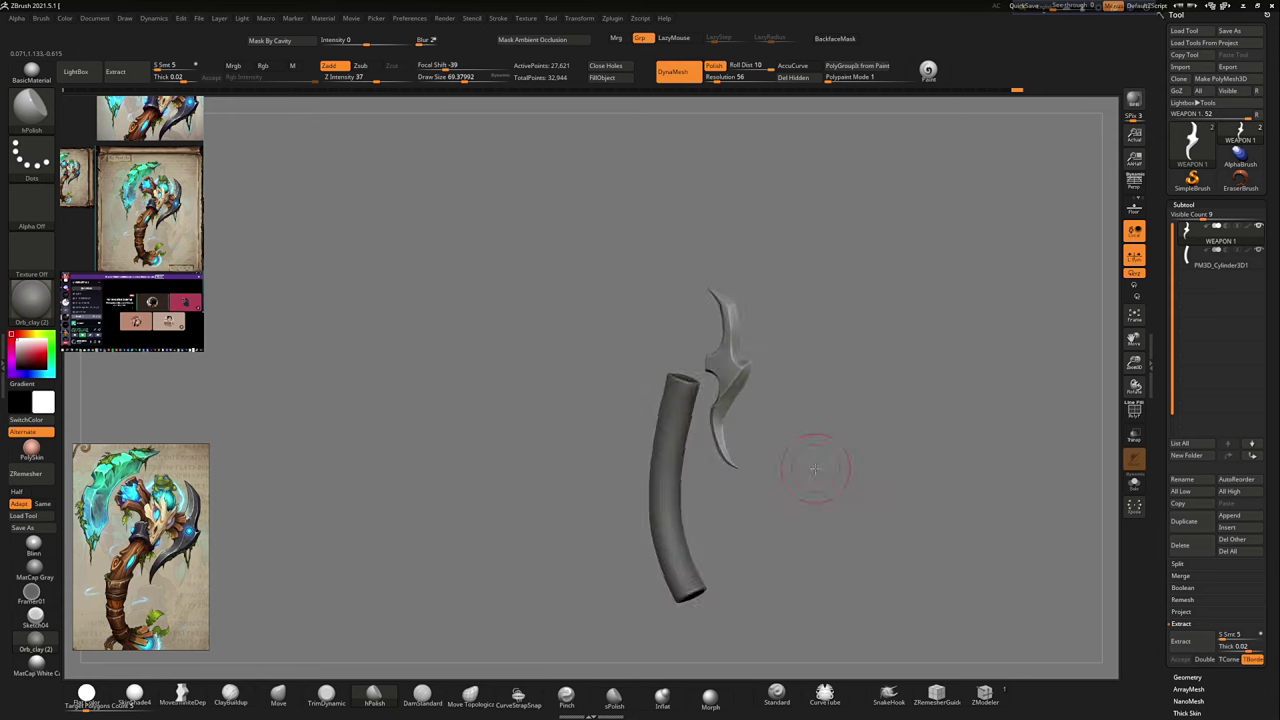
scroll(815, 469, "up", 3)
mouse_move(808, 531)
right_mouse_down()
mouse_move(946, 517)
mouse_move(921, 537)
mouse_move(1011, 517)
mouse_move(863, 520)
mouse_move(700, 480)
right_mouse_up()
scroll(628, 443, "up", 2)
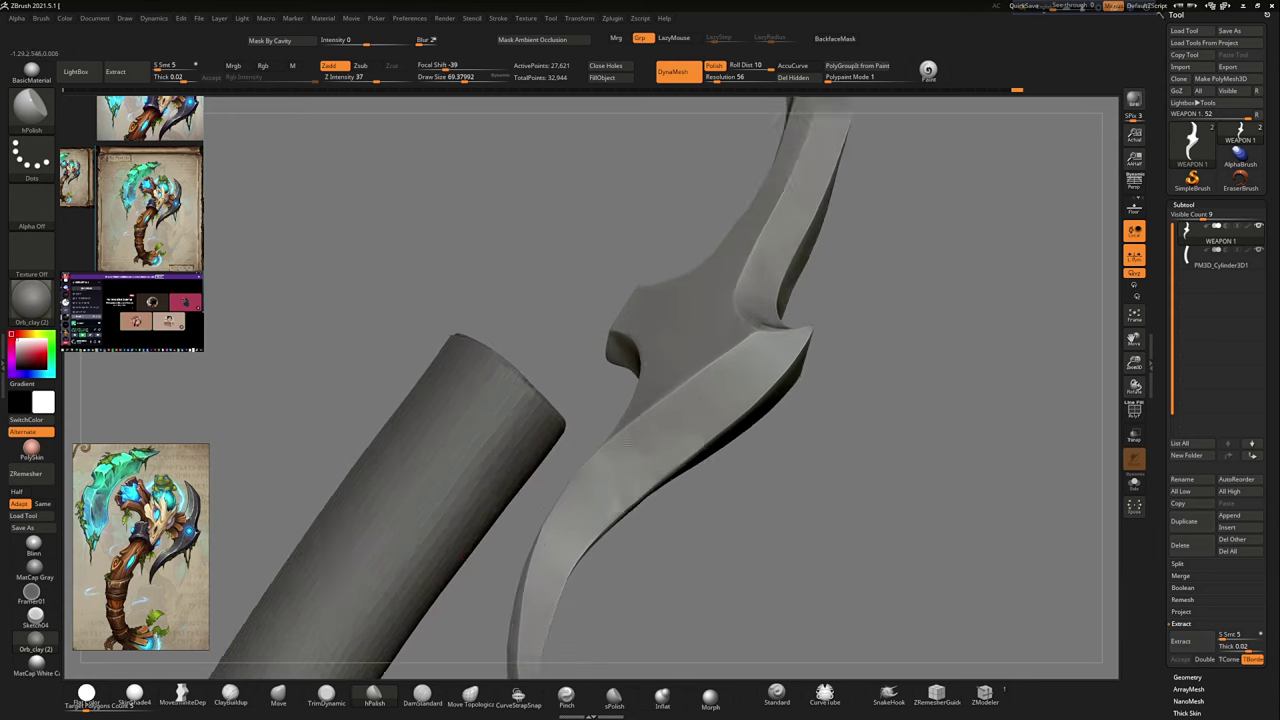
scroll(620, 465, "up", 2)
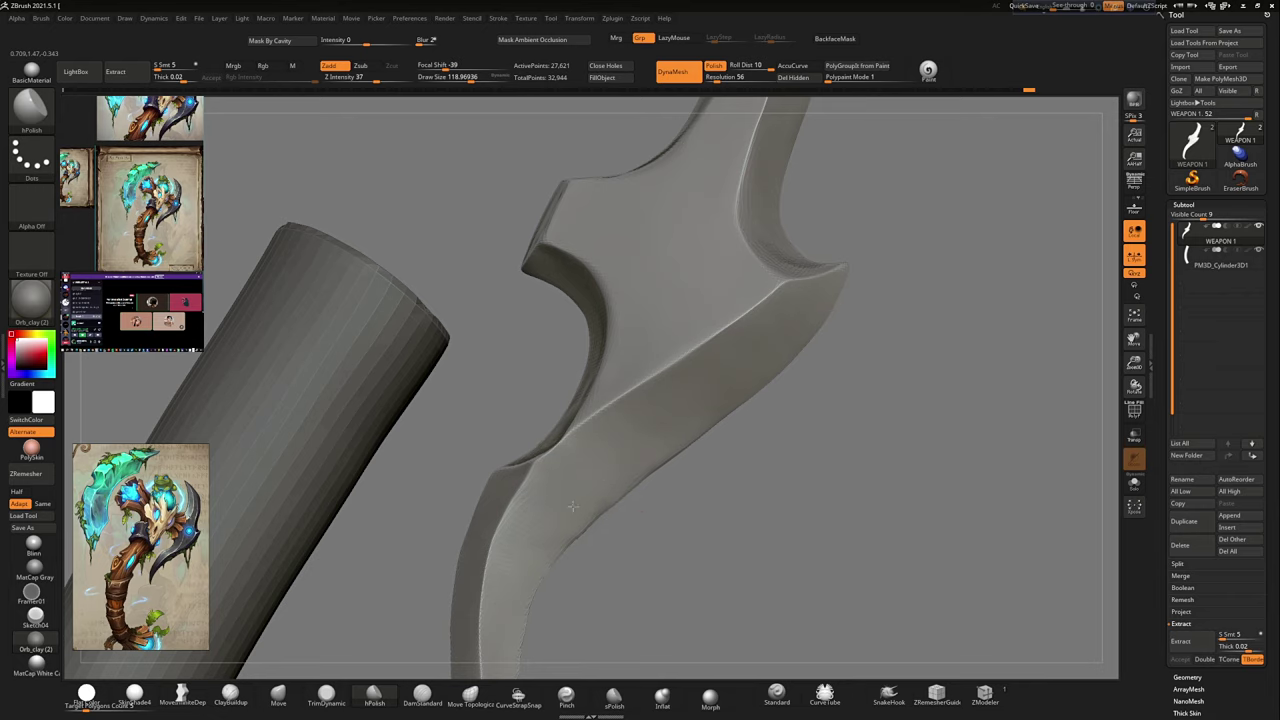
right_click_drag(573, 507, 601, 450)
mouse_move(665, 497)
right_mouse_down()
mouse_move(797, 289)
mouse_move(763, 454)
right_mouse_up()
Step: Switch to the Move brush and enlarge it for broad reshaping of the blade
key("b")
key("m")
key("v")
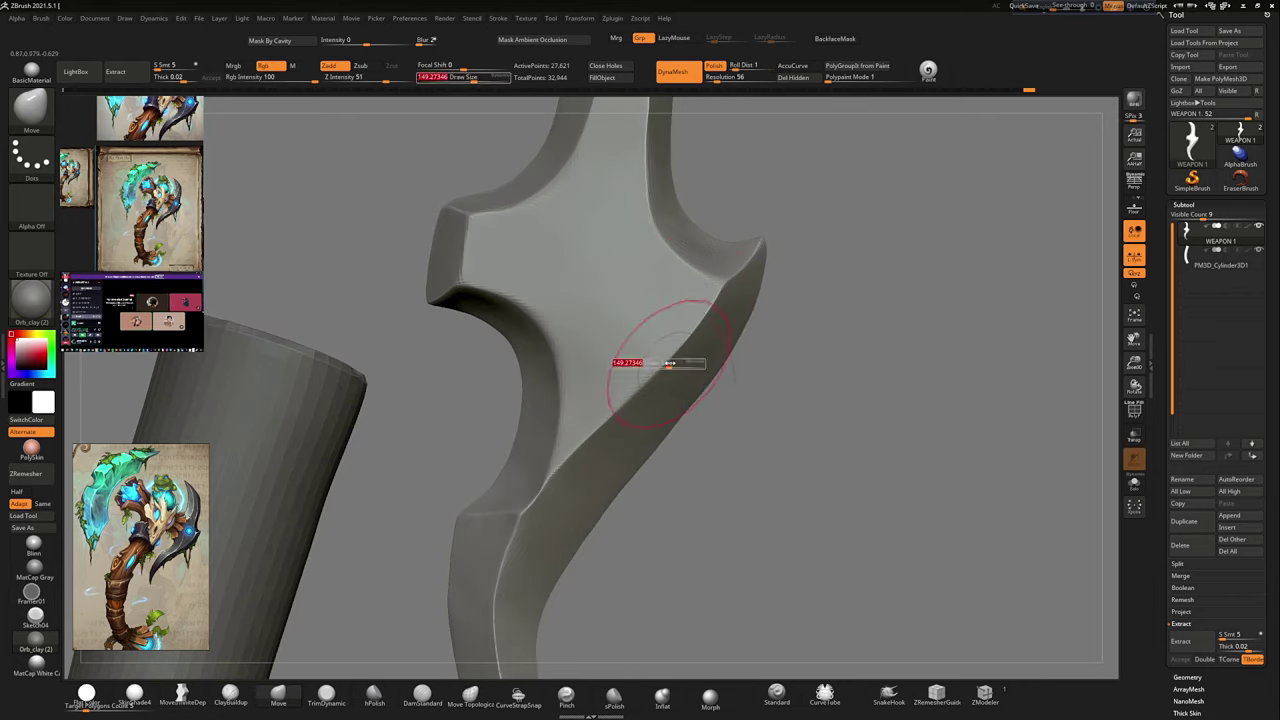
mouse_move(659, 376)
right_mouse_down()
mouse_move(650, 392)
mouse_move(600, 357)
mouse_move(614, 400)
mouse_move(680, 410)
mouse_move(629, 320)
mouse_move(663, 457)
mouse_move(650, 458)
right_mouse_up()
mouse_move(675, 411)
right_mouse_down()
mouse_move(726, 446)
mouse_move(634, 469)
right_mouse_up()
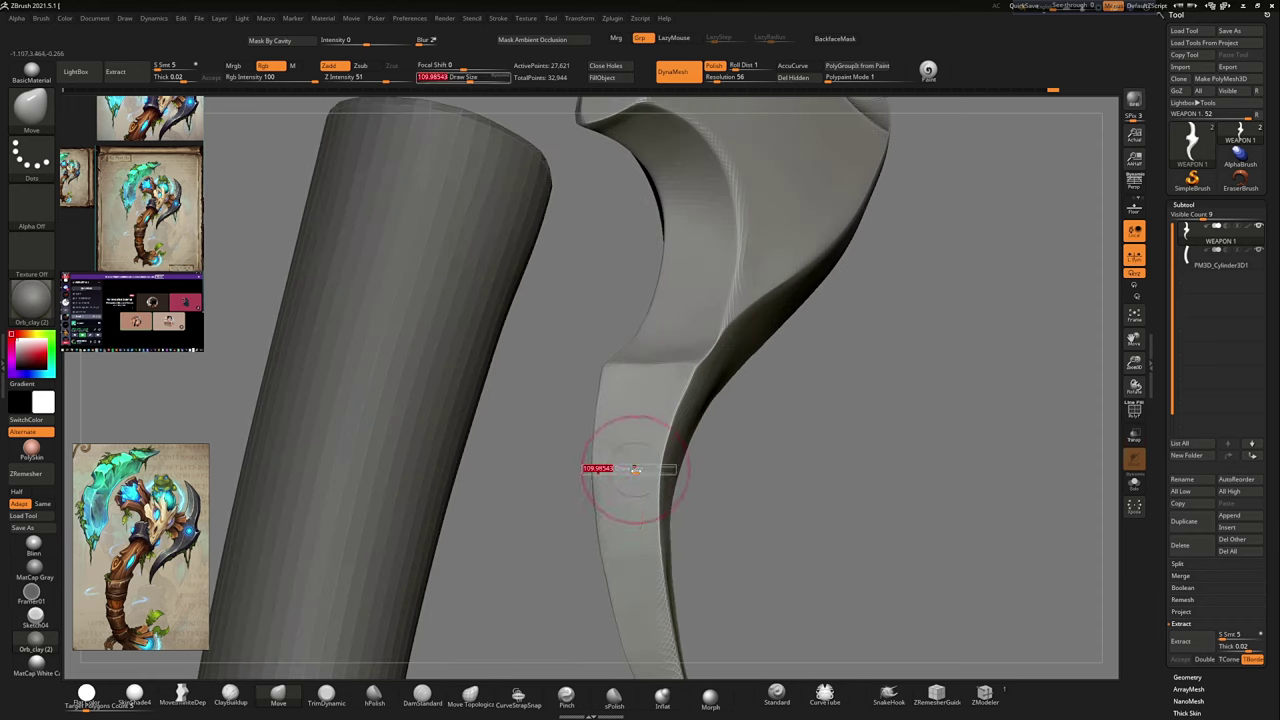
Step: Polish the blade's upper face and thin hook with hPolish, viewing it edge-on
left_click(374, 692)
mouse_move(627, 540)
right_mouse_down()
mouse_move(729, 337)
mouse_move(772, 469)
mouse_move(745, 252)
right_mouse_up()
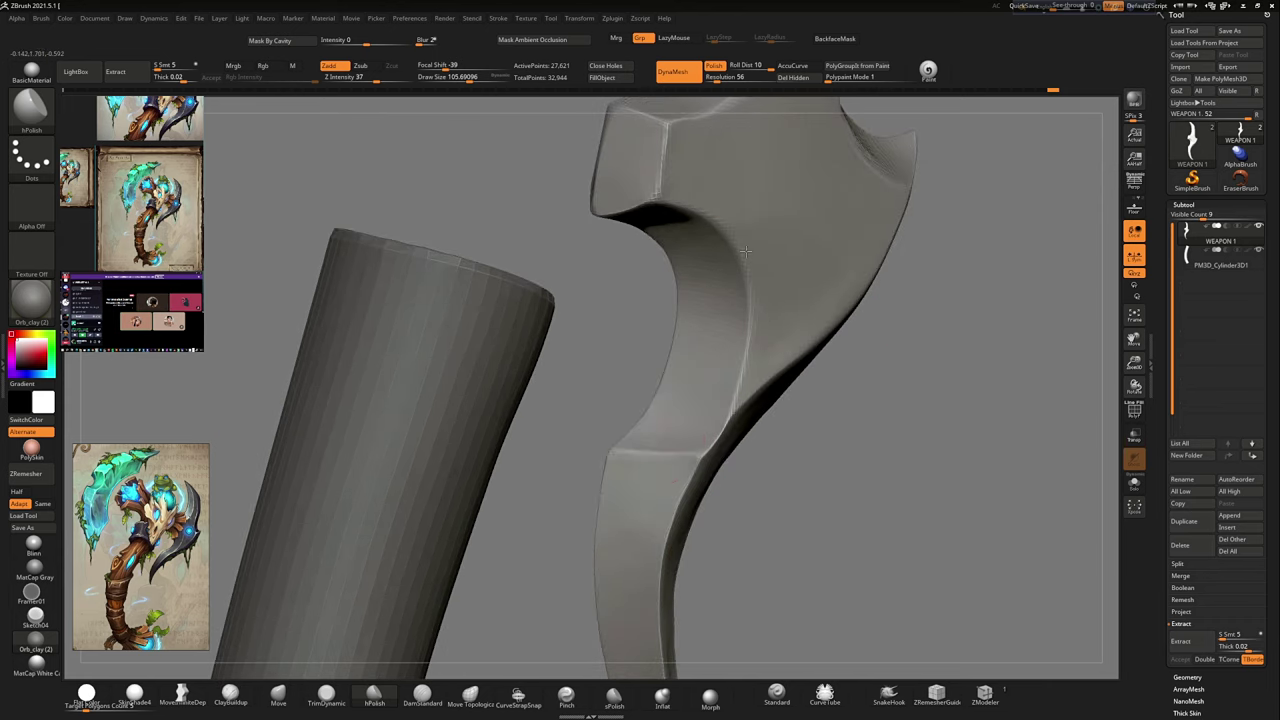
mouse_move(627, 462)
right_mouse_down()
mouse_move(640, 274)
mouse_move(708, 343)
mouse_move(955, 400)
right_mouse_up()
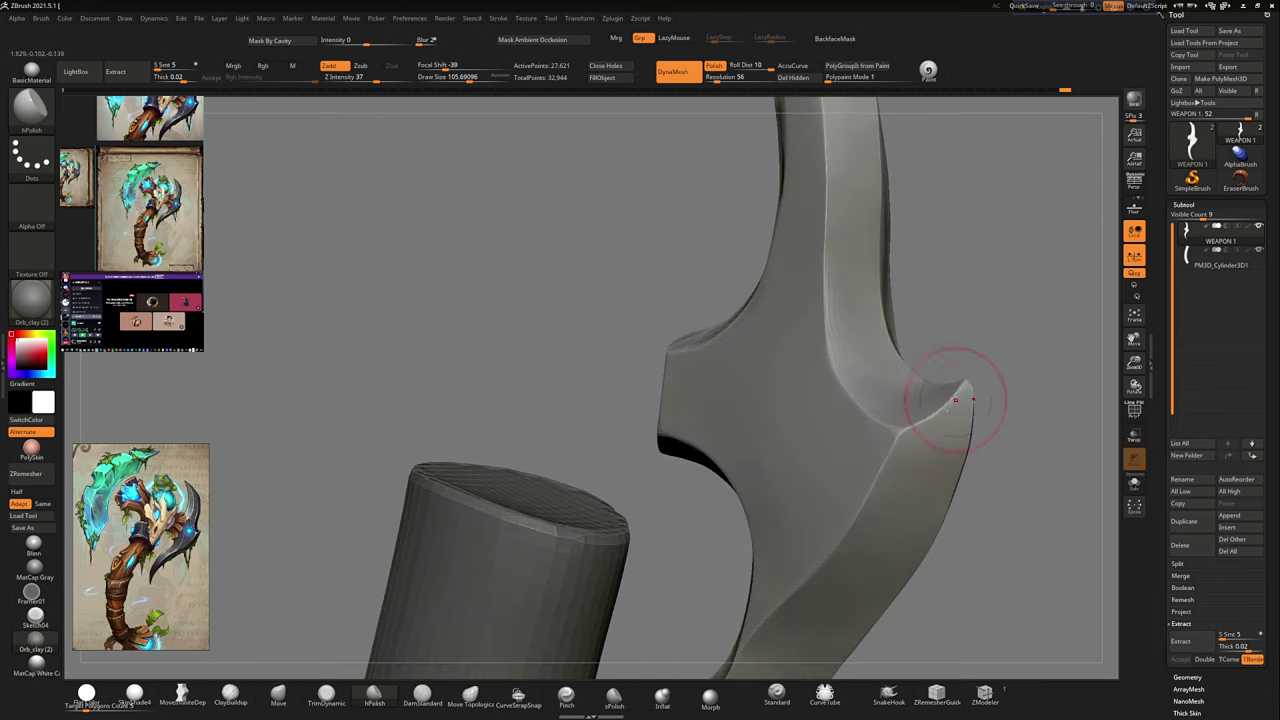
mouse_move(999, 355)
right_mouse_down()
mouse_move(966, 409)
mouse_move(869, 398)
right_mouse_up()
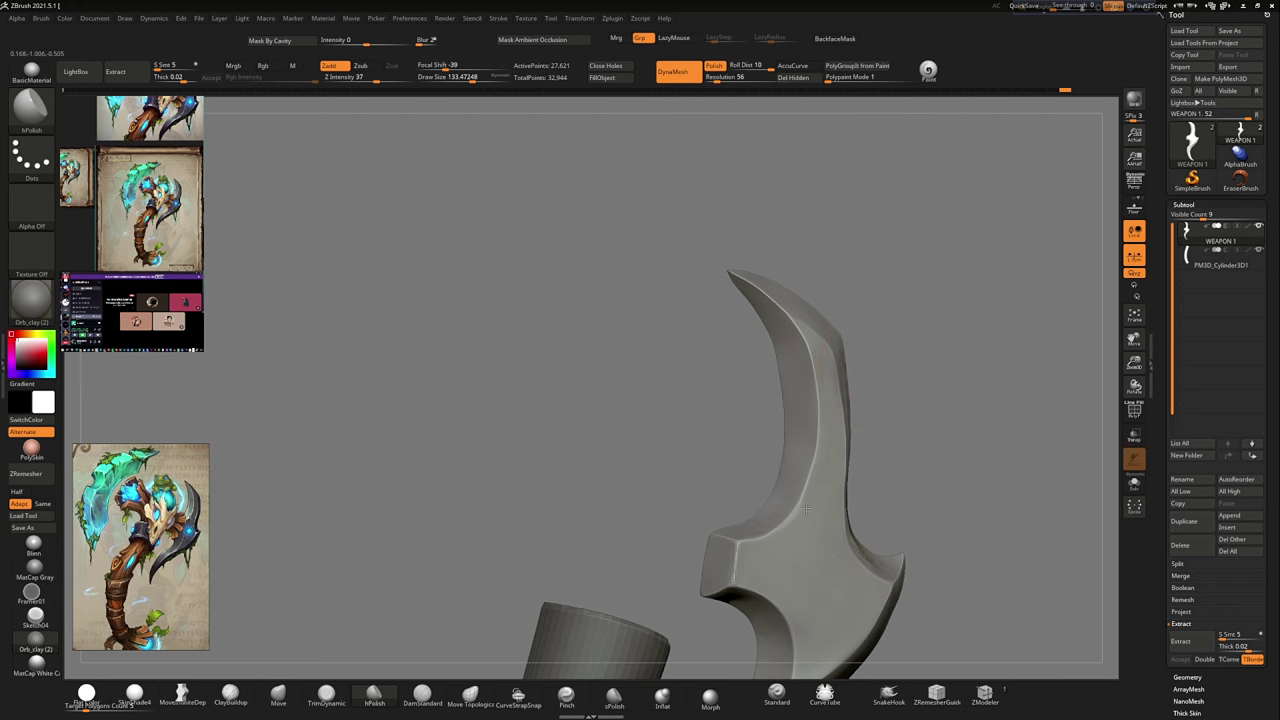
mouse_move(817, 597)
right_mouse_down()
mouse_move(801, 421)
mouse_move(883, 291)
mouse_move(746, 446)
mouse_move(837, 463)
right_mouse_up()
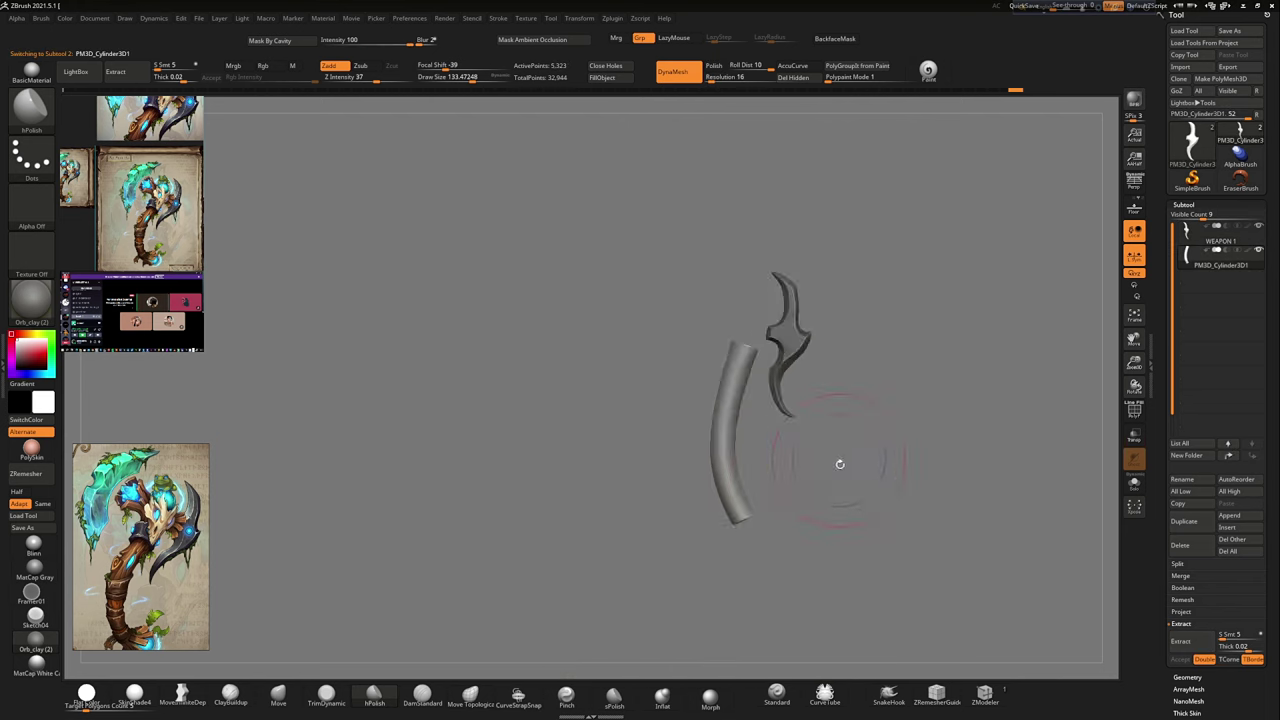
Step: Save the axe file to disk with Ctrl+S
key("f")
key("ctrl+s")
key("Return")
mouse_move(768, 395)
right_mouse_down()
mouse_move(903, 438)
mouse_move(903, 408)
mouse_move(940, 426)
right_mouse_up()
Step: Expand the QuickSave settings in Preferences to review them
left_click(409, 18)
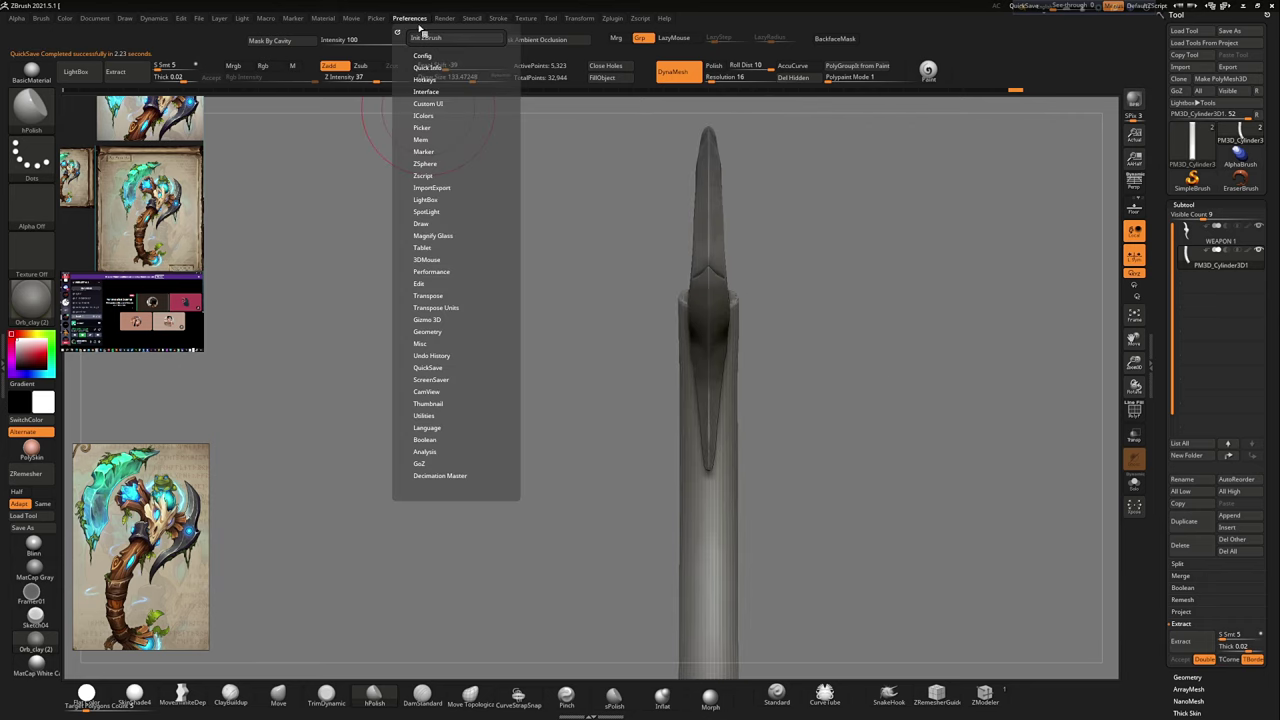
left_click(443, 366)
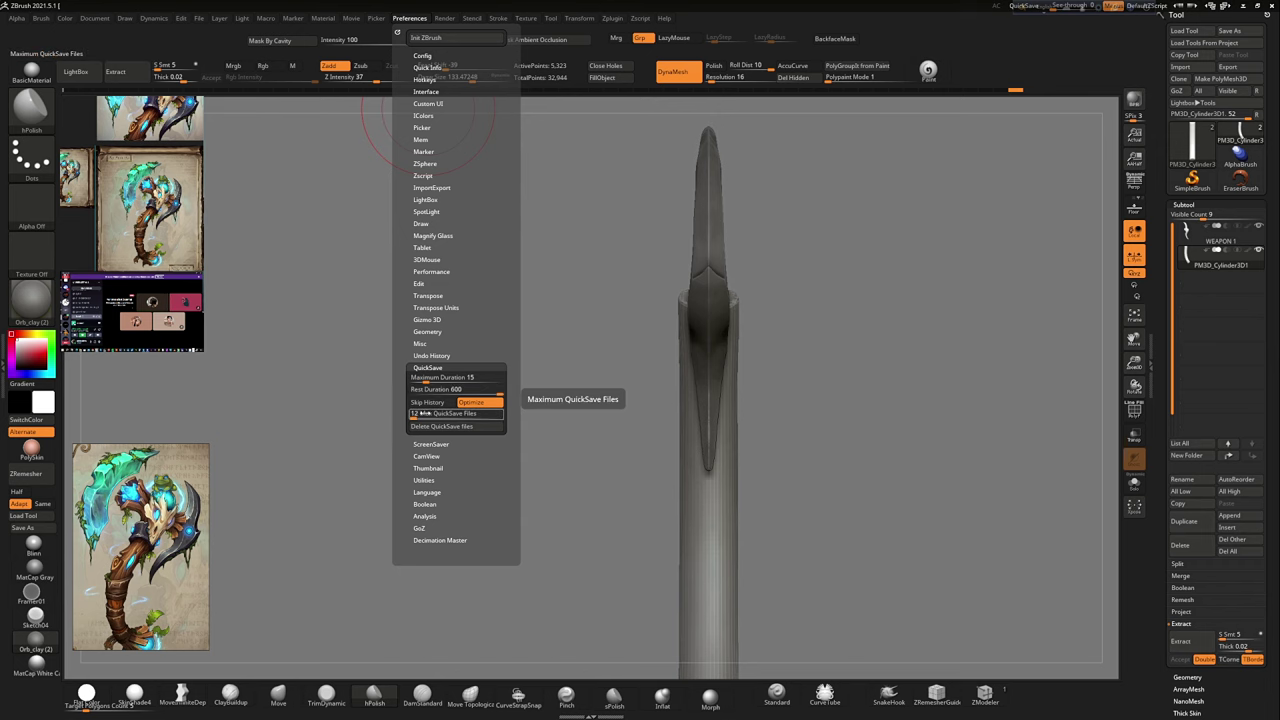
mouse_move(686, 323)
right_mouse_down()
mouse_move(837, 366)
mouse_move(829, 294)
mouse_move(730, 311)
mouse_move(703, 274)
right_mouse_up()
Step: Make the handle cylinder the active subtool and zoom in on its top
left_click(838, 366, "alt")
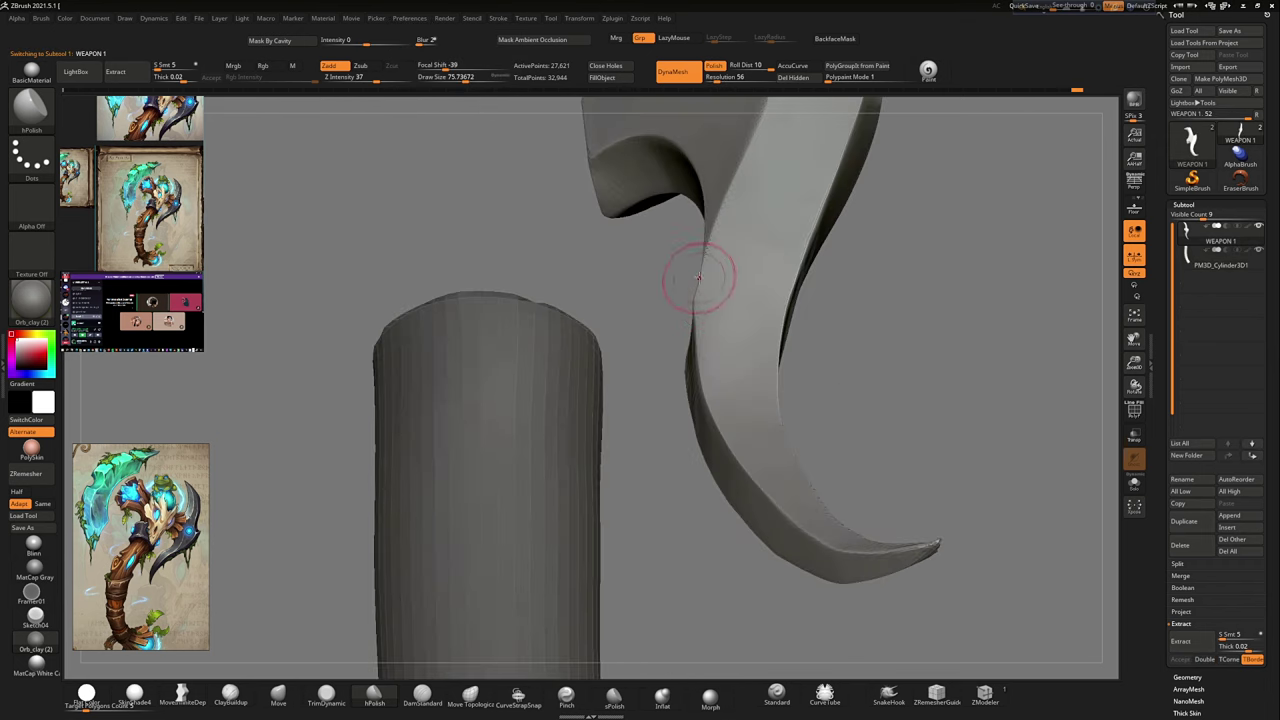
left_click(580, 380, "alt")
right_click_drag(580, 380, 203, 438, "ctrl")
mouse_move(917, 424)
right_mouse_down()
mouse_move(846, 463)
mouse_move(506, 253)
right_mouse_up()
mouse_move(631, 342)
right_mouse_down()
mouse_move(585, 335)
mouse_move(638, 303)
right_mouse_up()
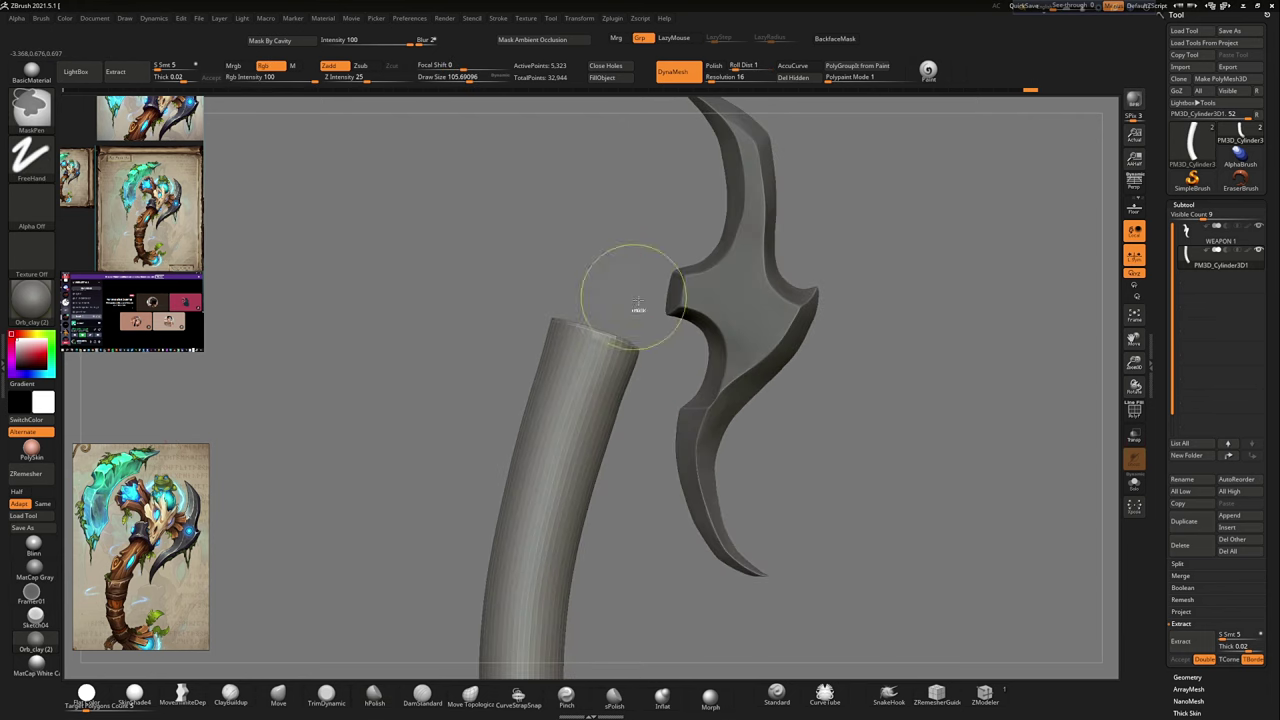
Step: Lasso-mask the top of the handle cylinder and place the Transpose gizmo up the cylinder
left_click(30, 160)
left_click(243, 194)
left_click_drag(500, 290, 660, 362, "ctrl")
left_click(660, 380, "ctrl")
left_click(641, 410, "ctrl")
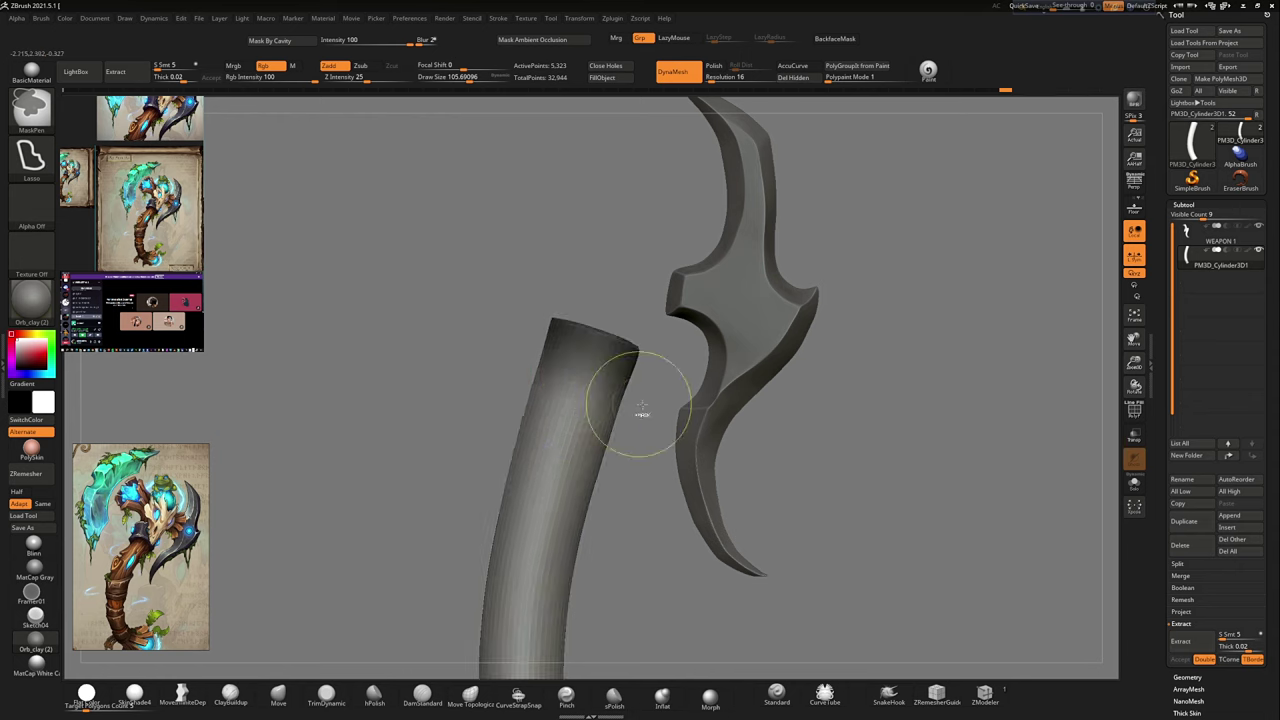
right_click_drag(641, 410, 611, 343)
key("w")
mouse_move(648, 484)
left_mouse_down()
mouse_move(617, 306)
mouse_move(627, 276)
left_mouse_up()
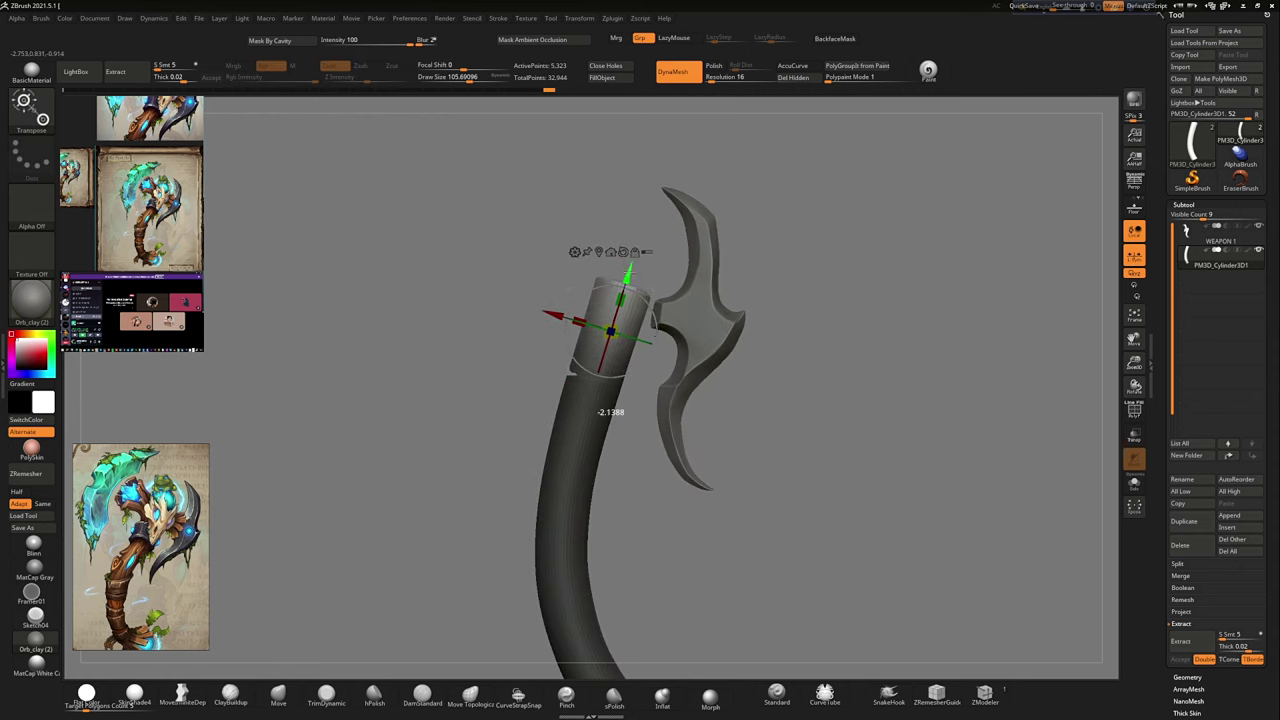
right_click_drag(627, 276, 823, 300)
key("q")
right_click_drag(723, 289, 796, 270)
Step: Solo the handle, switch masking to freehand, and invert the mask to free the handle top
left_click(1134, 481)
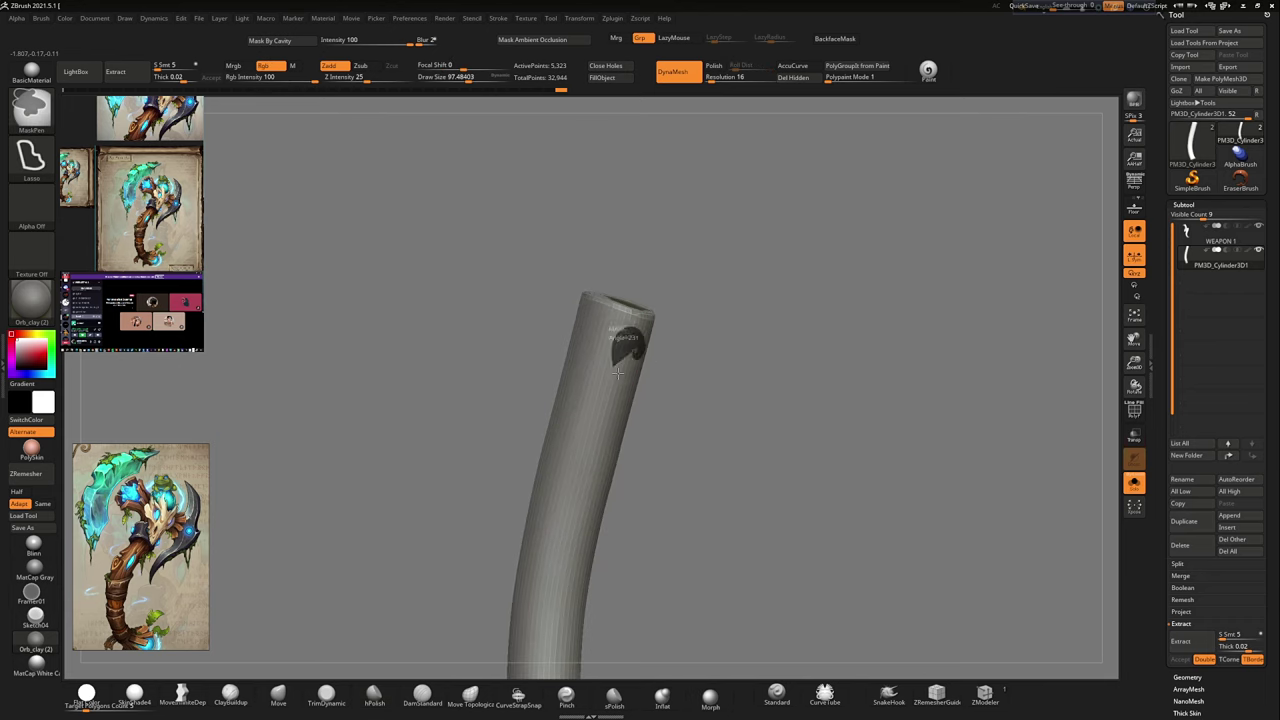
left_click(31, 155)
left_click(189, 165)
right_click_drag(600, 360, 757, 328)
left_click(757, 328, "ctrl")
mouse_move(679, 335)
right_mouse_down()
mouse_move(889, 316)
mouse_move(760, 320)
mouse_move(909, 237)
mouse_move(777, 291)
right_mouse_up()
left_click(837, 299, "ctrl")
mouse_move(652, 272)
right_mouse_down()
mouse_move(683, 305)
mouse_move(872, 283)
mouse_move(811, 340)
mouse_move(811, 396)
mouse_move(600, 500)
right_mouse_up()
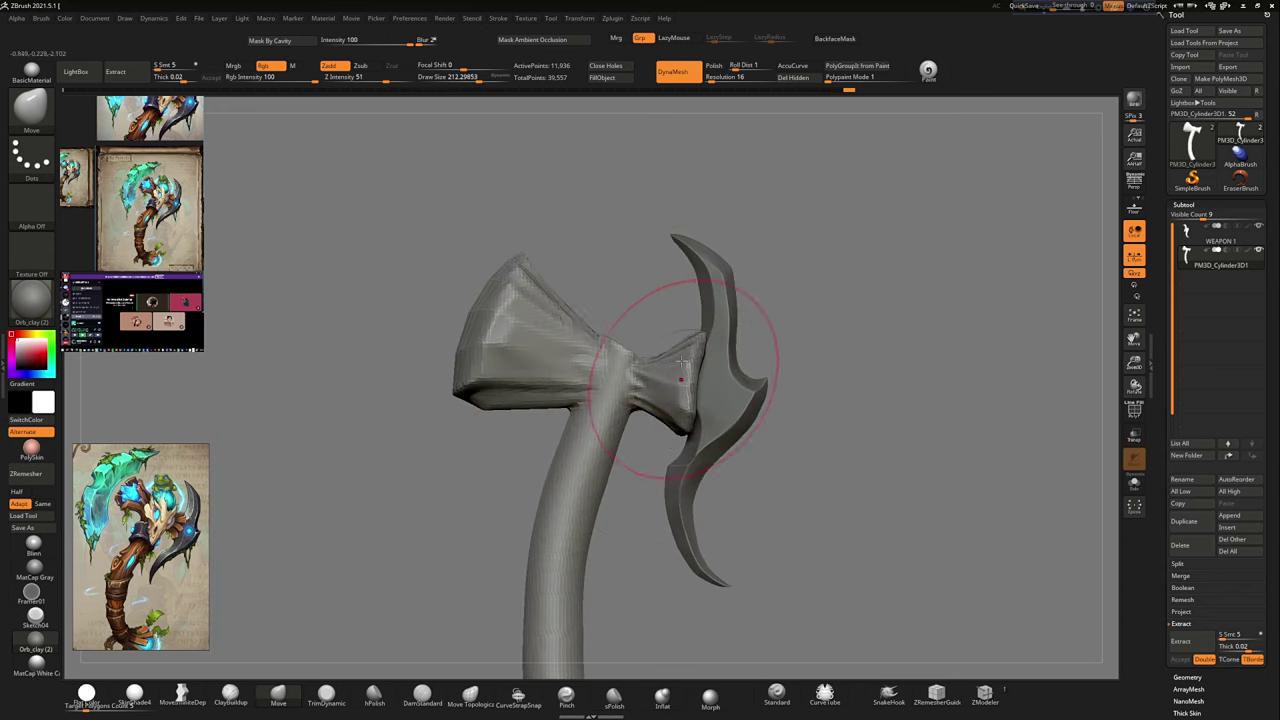
Step: Pull the top of the handle into a flared wedge for the axe head
mouse_move(443, 371)
left_mouse_down()
mouse_move(500, 300)
mouse_move(537, 343)
left_mouse_up()
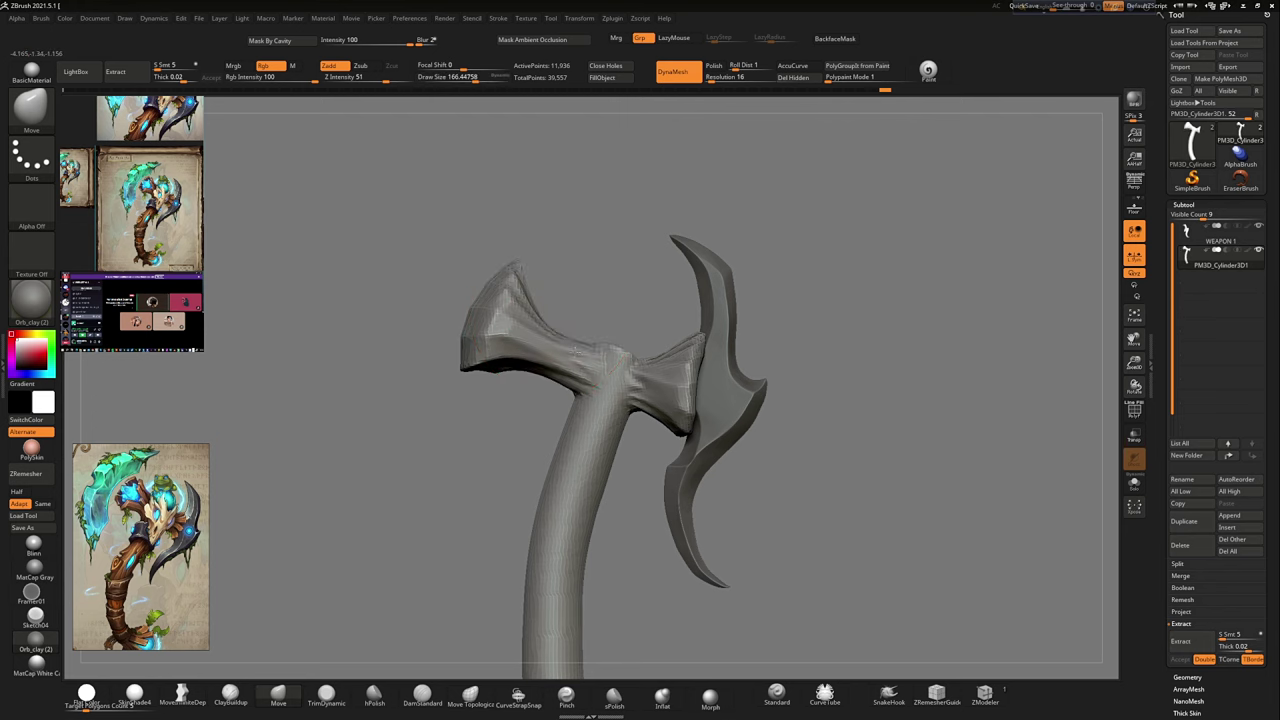
right_click_drag(584, 310, 631, 477, "ctrl")
left_click(1183, 204)
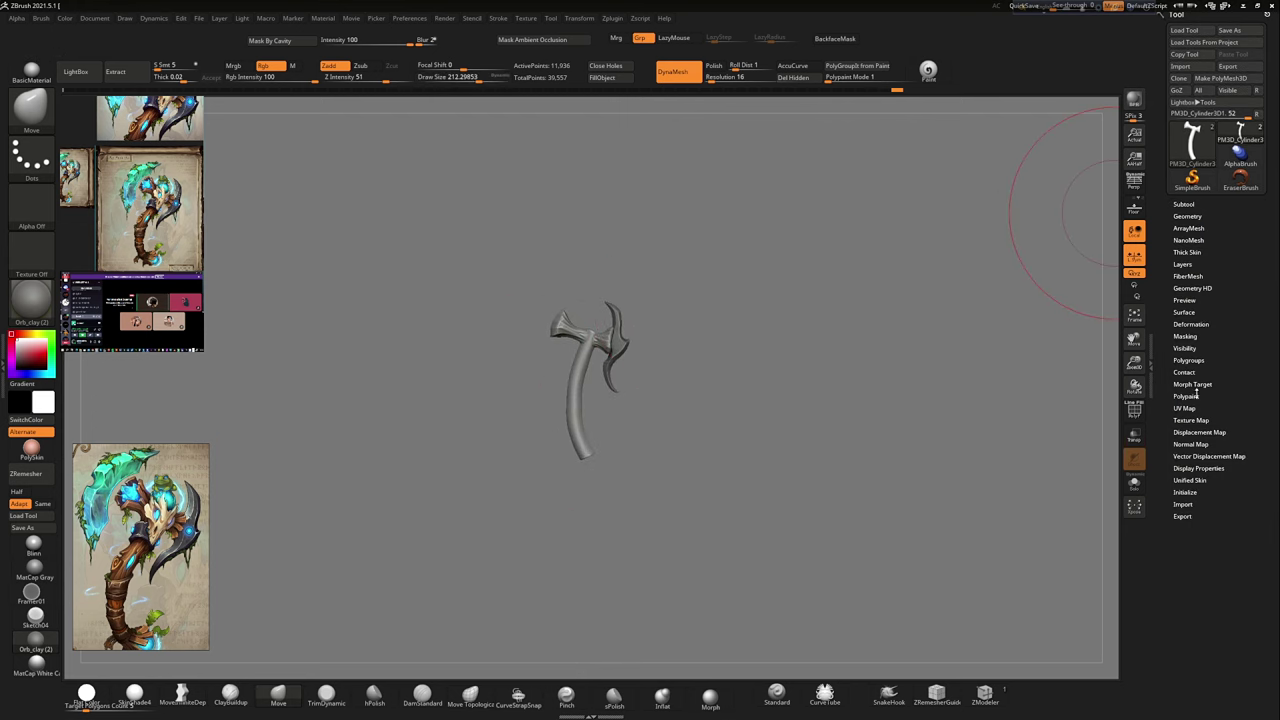
left_click(1190, 324)
scroll(1277, 529, "down", 5)
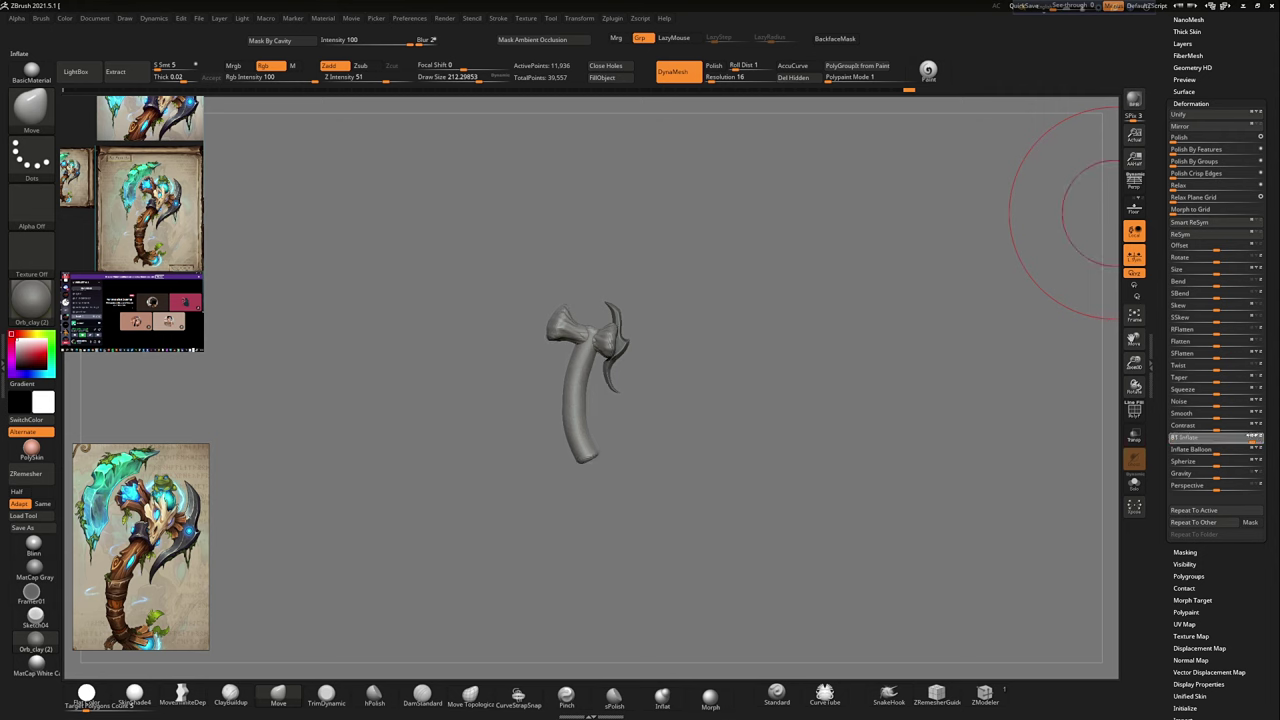
right_click_drag(846, 449, 670, 371, "ctrl")
Step: Reshape the top-left lobe of the axe head into a sharper, pointed claw
left_click_drag(797, 322, 740, 330)
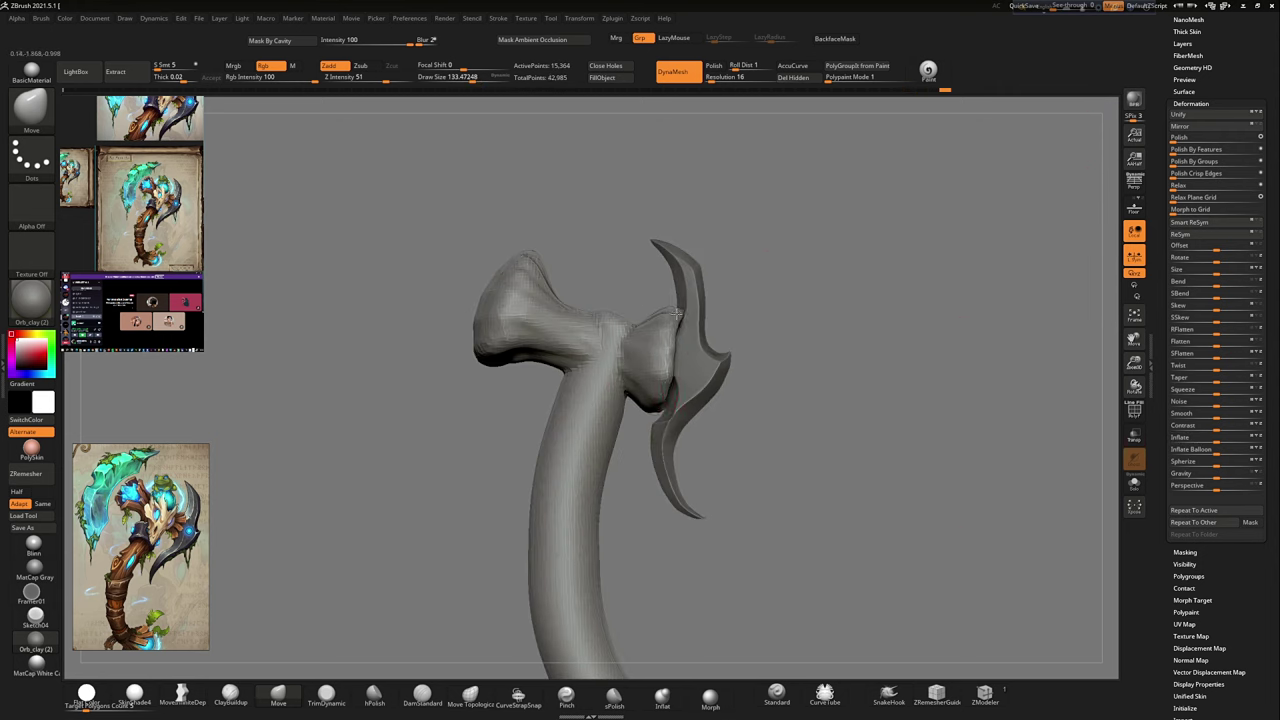
left_click_drag(491, 305, 470, 285)
left_click_drag(420, 320, 508, 318)
right_click_drag(508, 318, 600, 318)
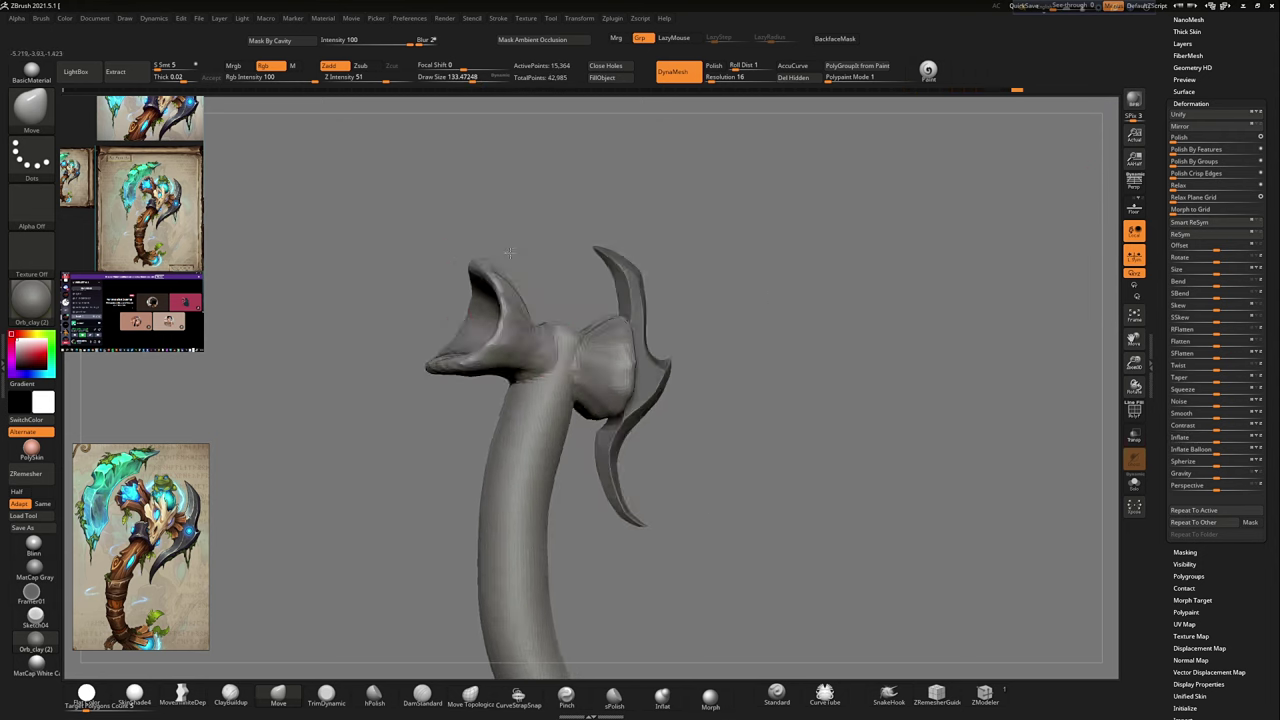
left_click_drag(505, 300, 530, 280)
mouse_move(640, 300)
right_mouse_down("ctrl")
mouse_move(712, 316)
mouse_move(569, 457)
mouse_move(494, 234)
right_mouse_up("ctrl")
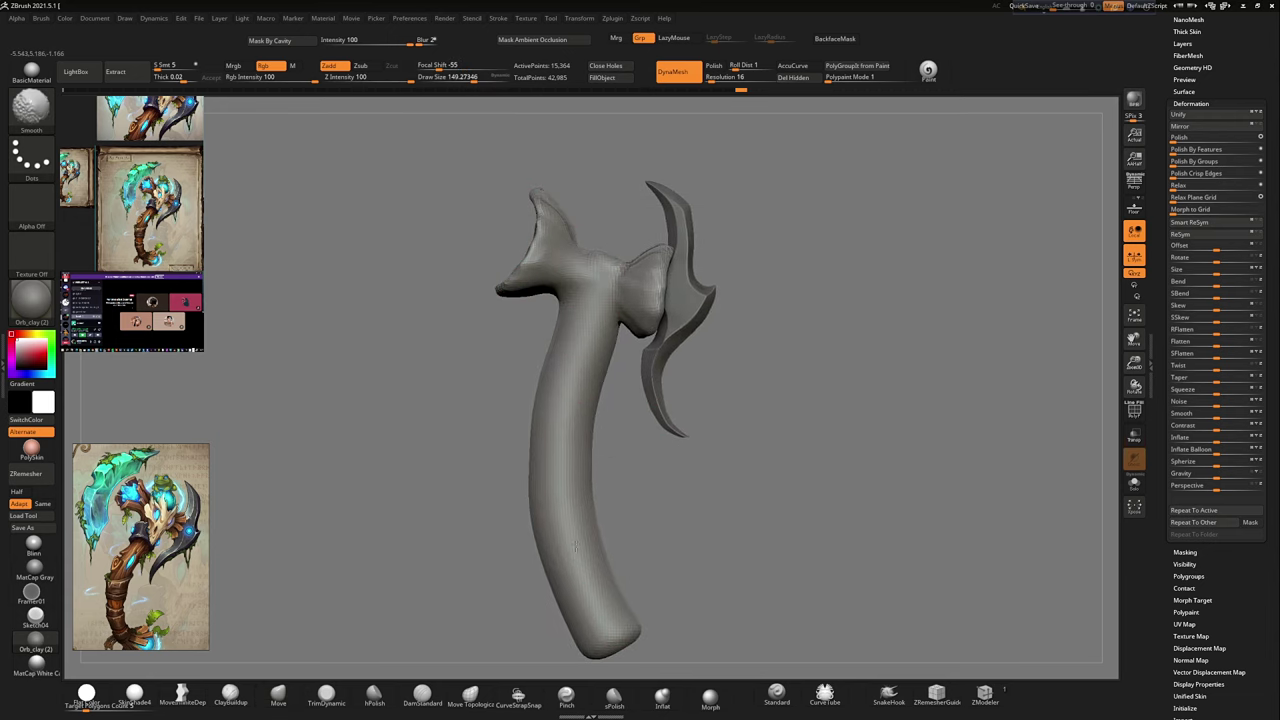
Step: Turn the axe head to a three-quarter view and show the axe as a flat black silhouette
right_click_drag(599, 285, 800, 277, "ctrl")
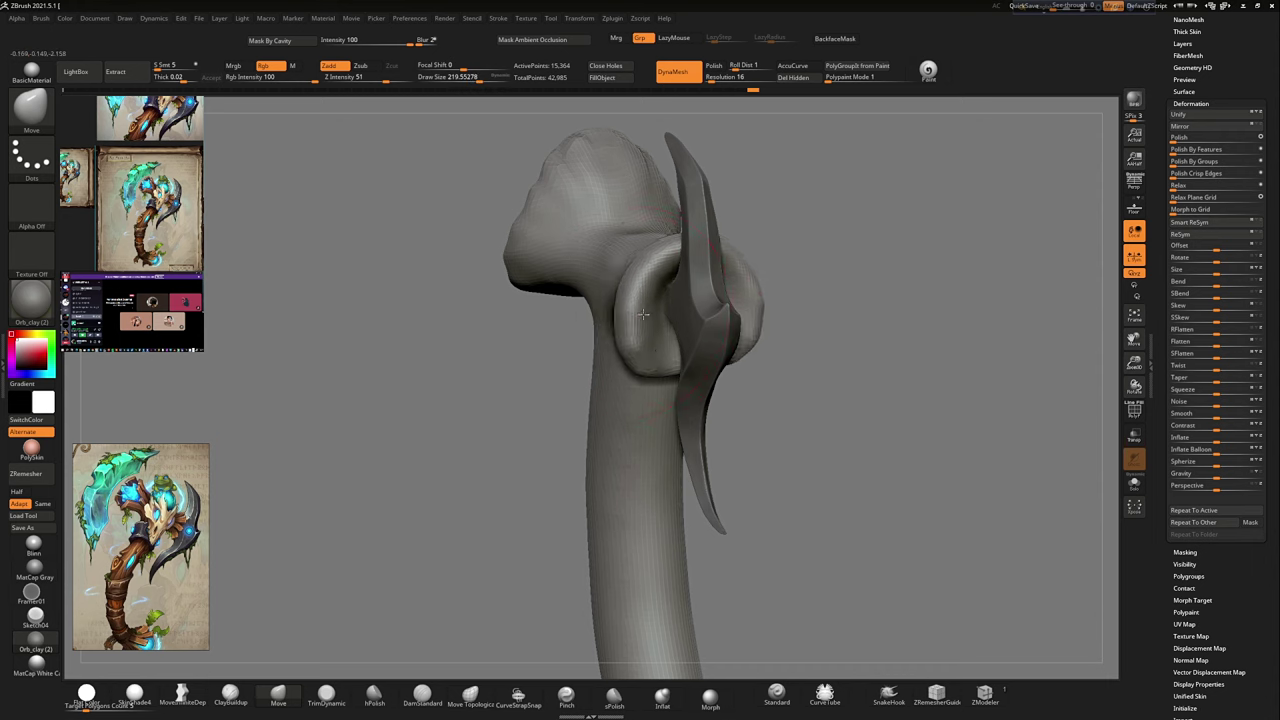
right_click_drag(661, 355, 663, 300)
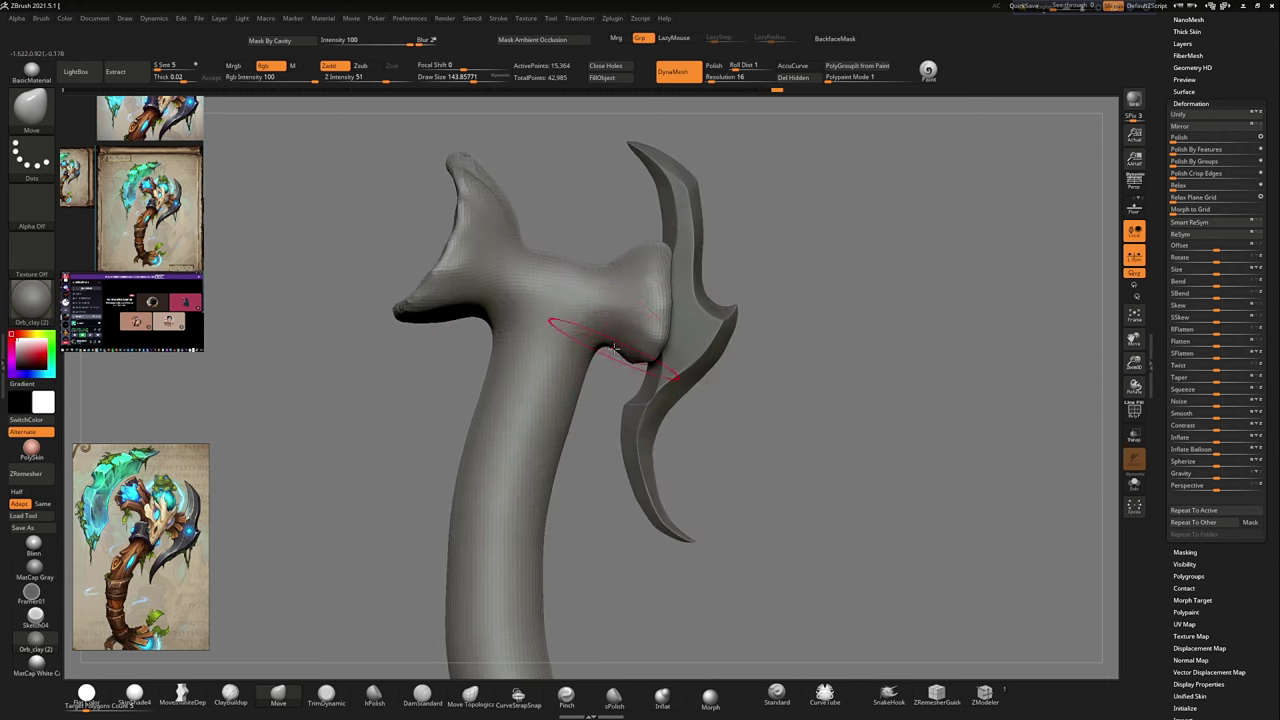
right_click_drag(566, 280, 503, 214, "ctrl")
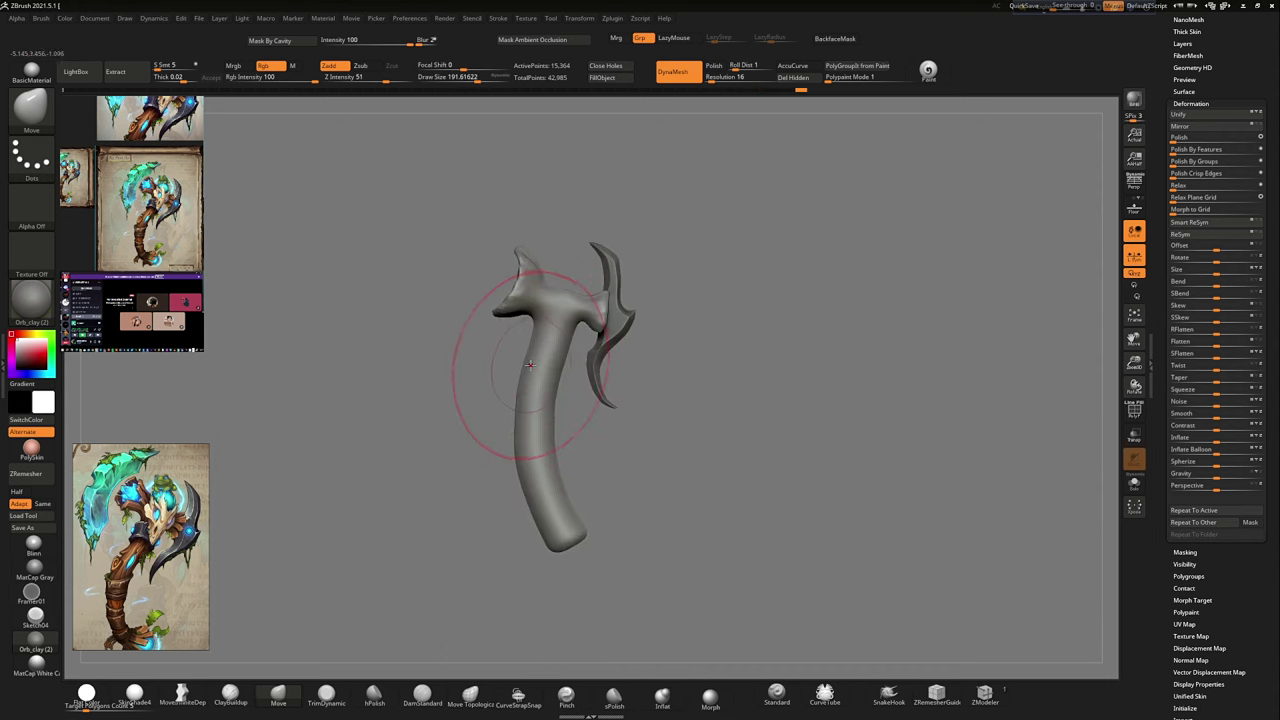
mouse_move(503, 329)
right_mouse_down("ctrl")
mouse_move(526, 480)
mouse_move(587, 422)
mouse_move(505, 380)
right_mouse_up("ctrl")
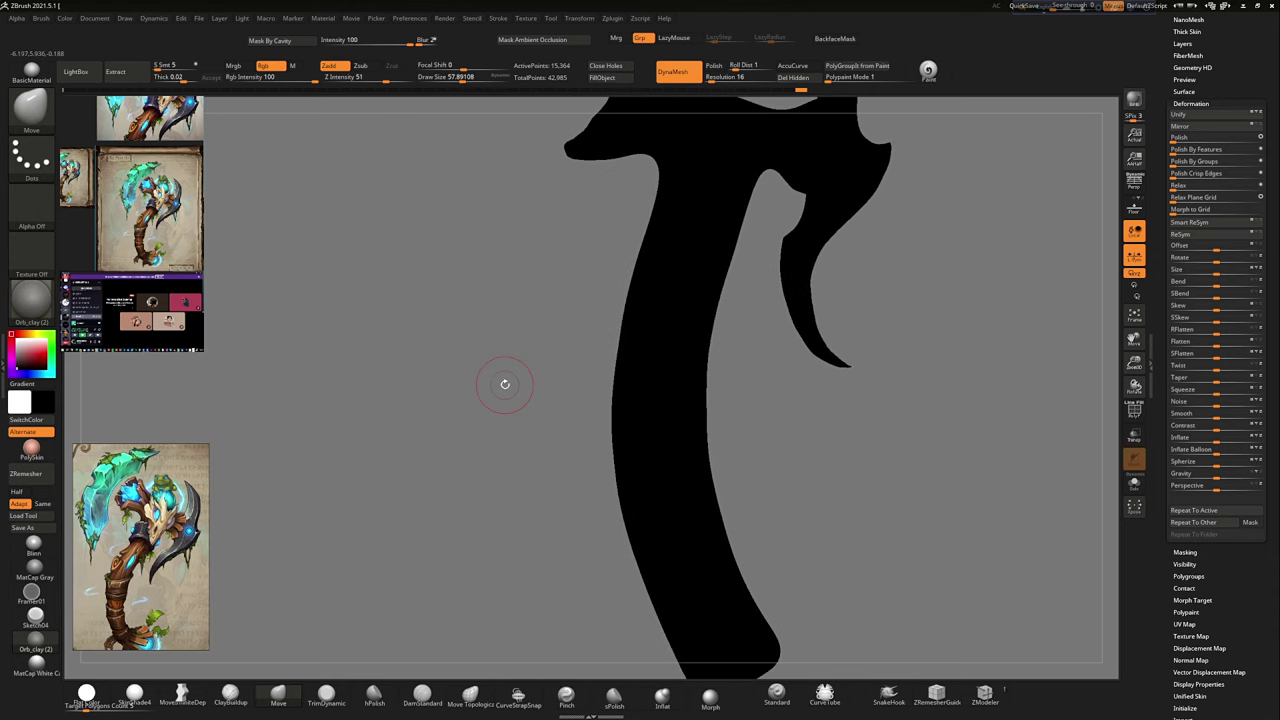
Step: Zoom the reference image in on the axe's head and wooden handle
scroll(172, 578, "up", 2)
scroll(172, 578, "down", 2)
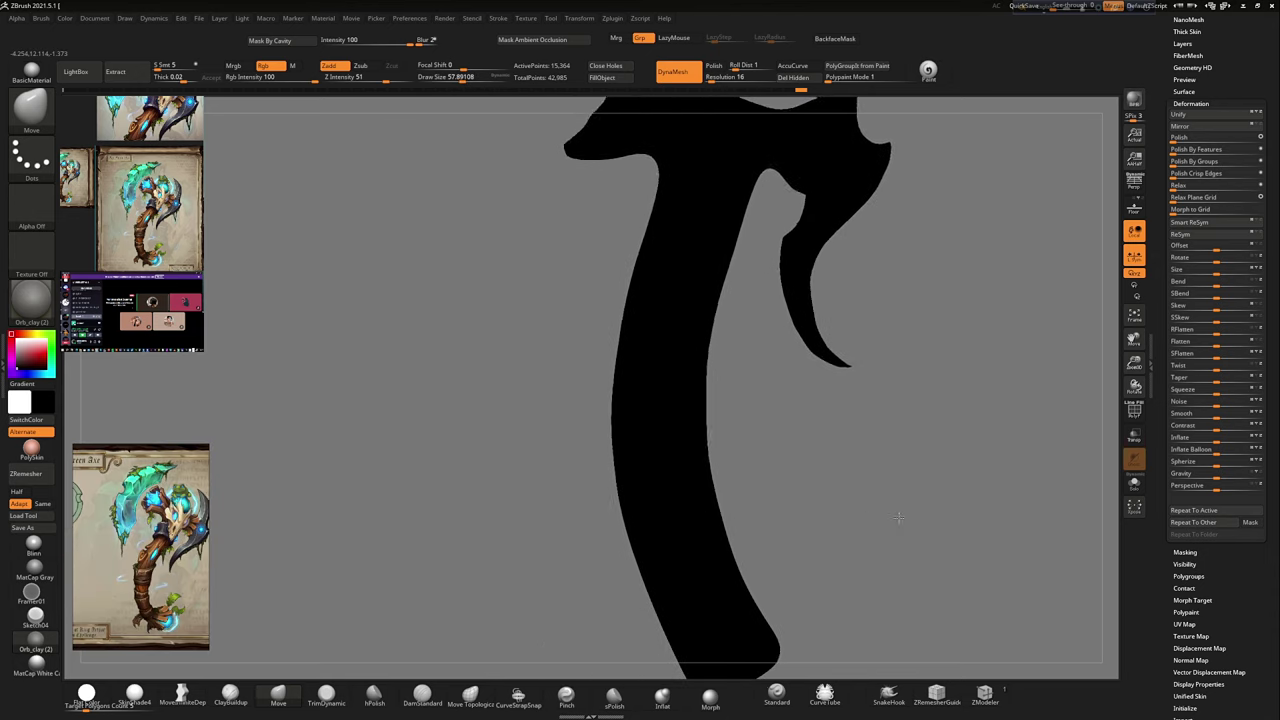
scroll(225, 482, "up", 2)
scroll(222, 483, "up", 2)
scroll(225, 483, "up", 2)
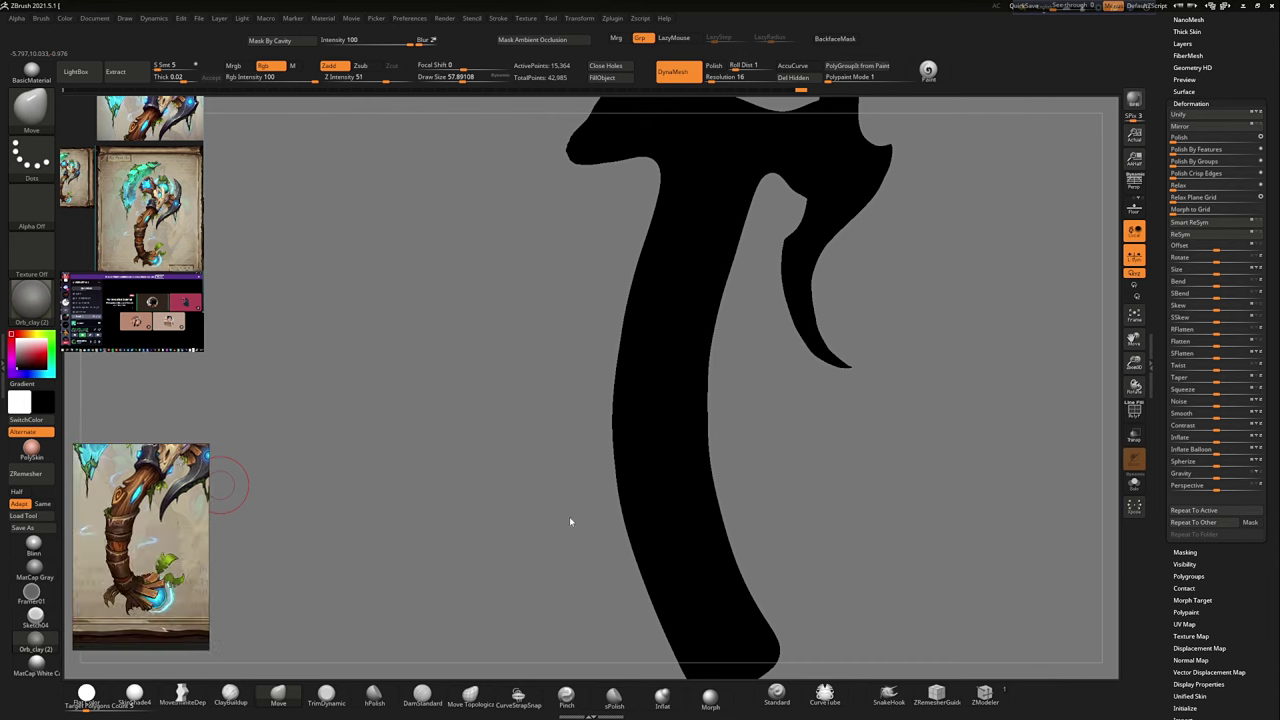
scroll(225, 483, "up", 2)
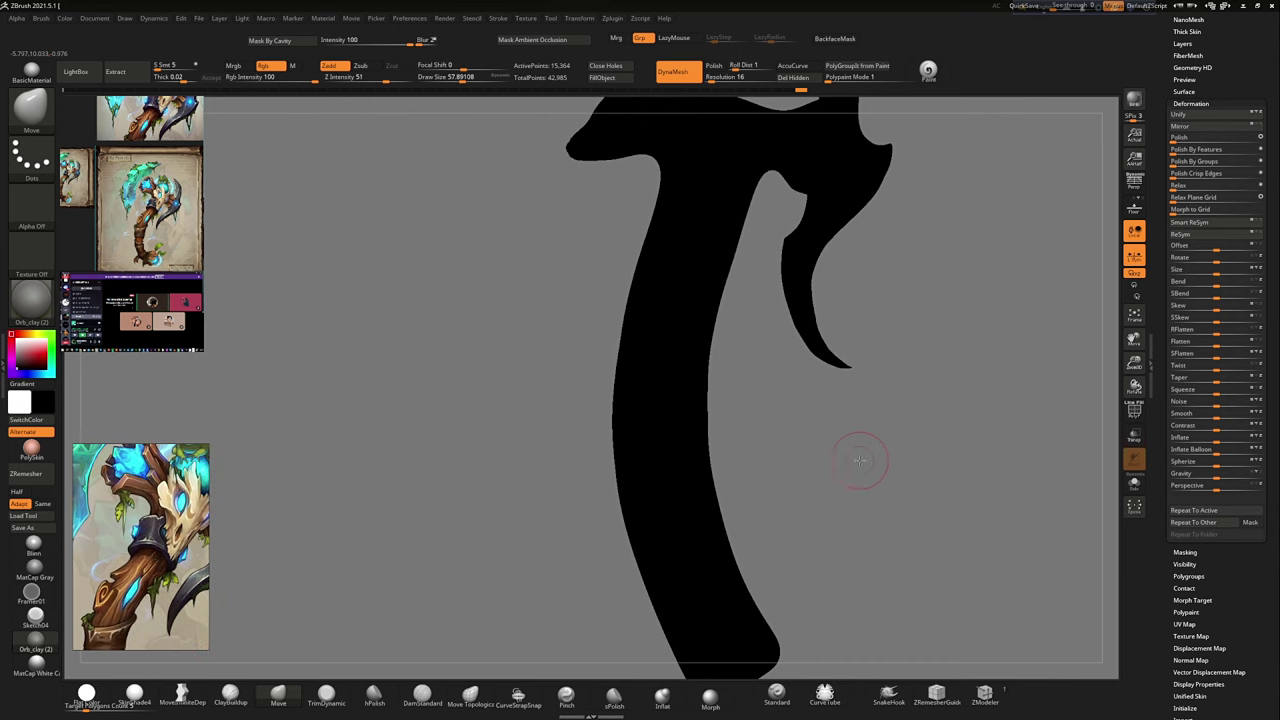
Step: Rotate the black silhouette through several angles, then frame the whole axe with F
right_click_drag(860, 460, 738, 325)
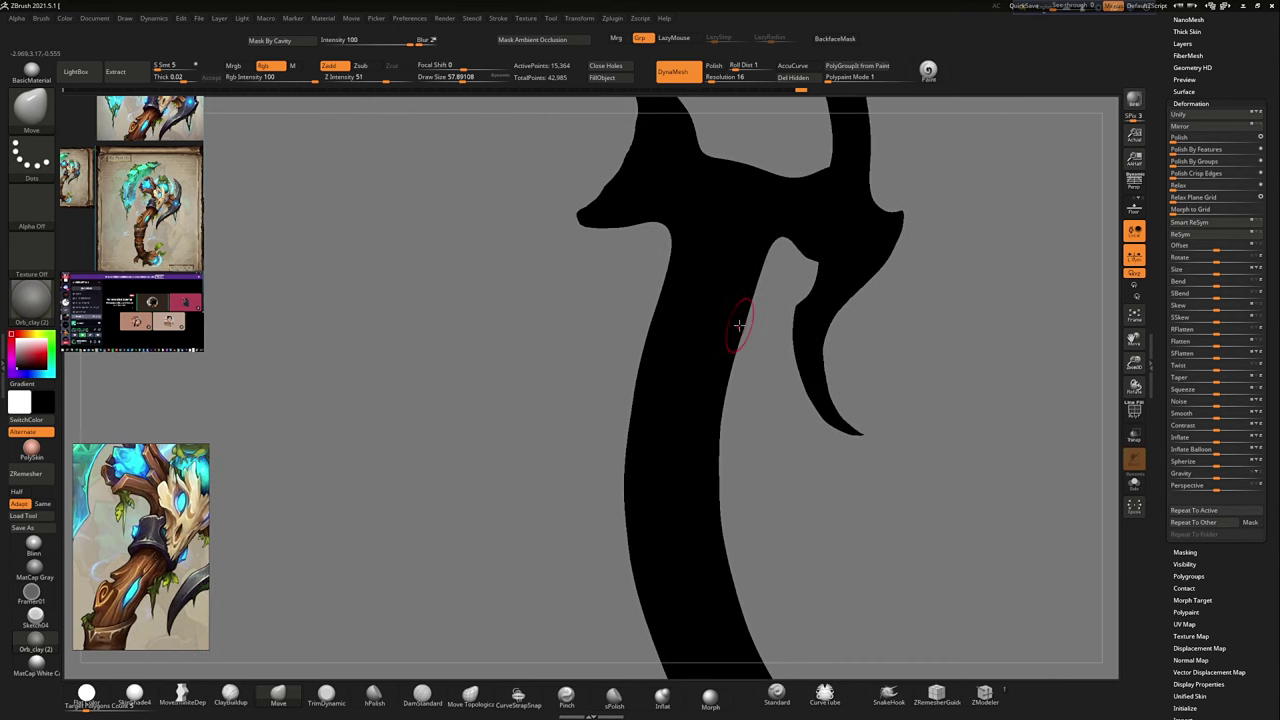
mouse_move(558, 325)
right_mouse_down("shift")
mouse_move(646, 246)
mouse_move(714, 309)
mouse_move(601, 313)
right_mouse_up("shift")
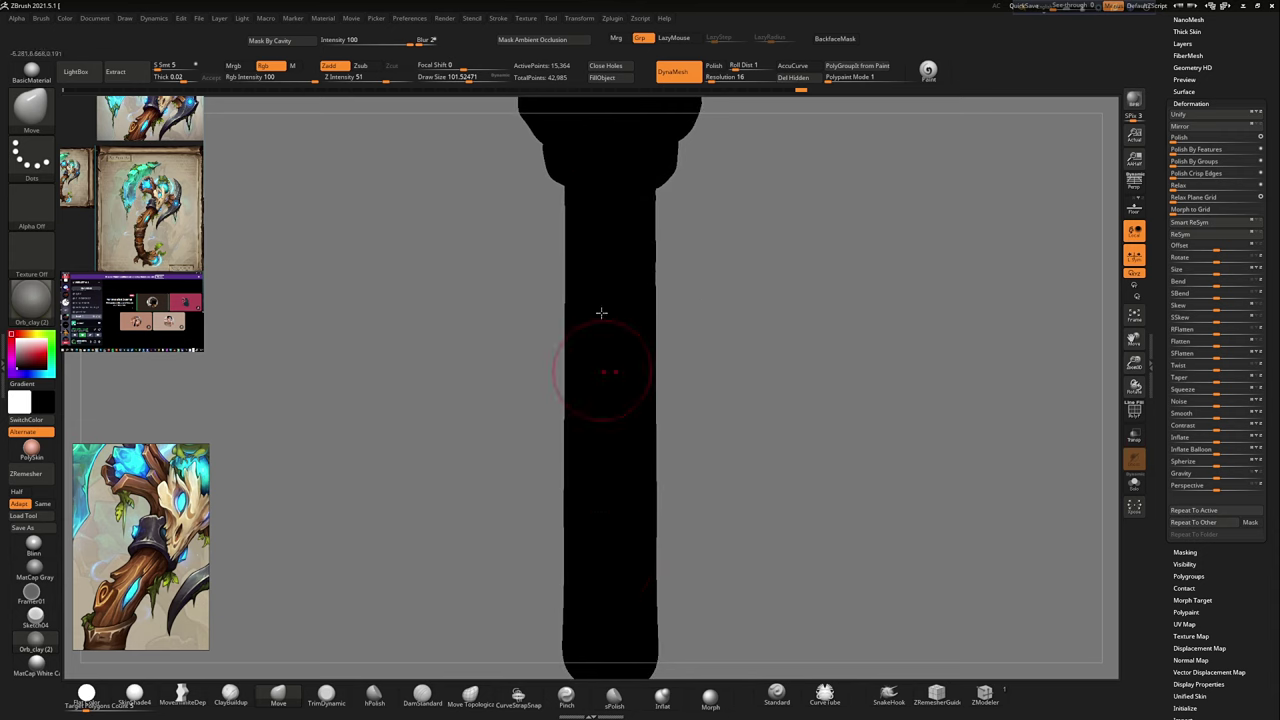
mouse_move(773, 304)
right_mouse_down()
mouse_move(531, 294)
mouse_move(834, 420)
mouse_move(817, 523)
mouse_move(362, 469)
right_mouse_up()
right_click_drag(850, 515, 897, 543)
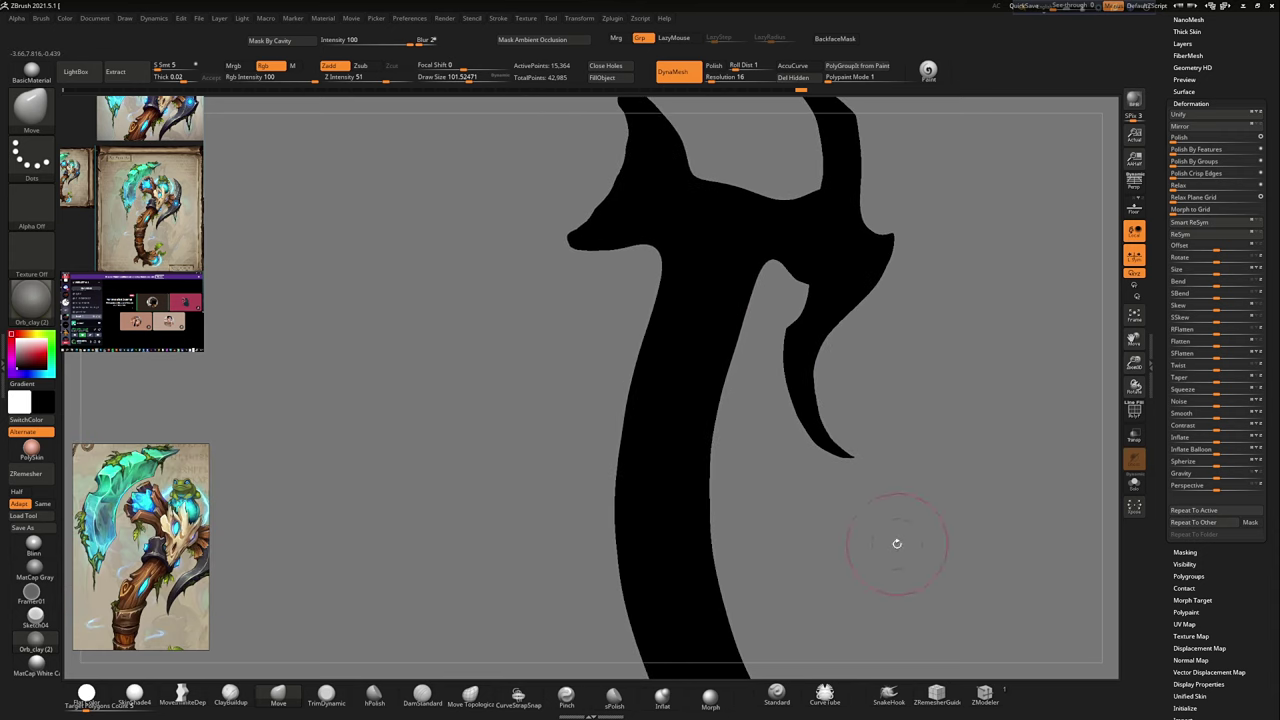
mouse_move(632, 274)
right_mouse_down()
mouse_move(608, 286)
mouse_move(674, 194)
mouse_move(624, 318)
right_mouse_up()
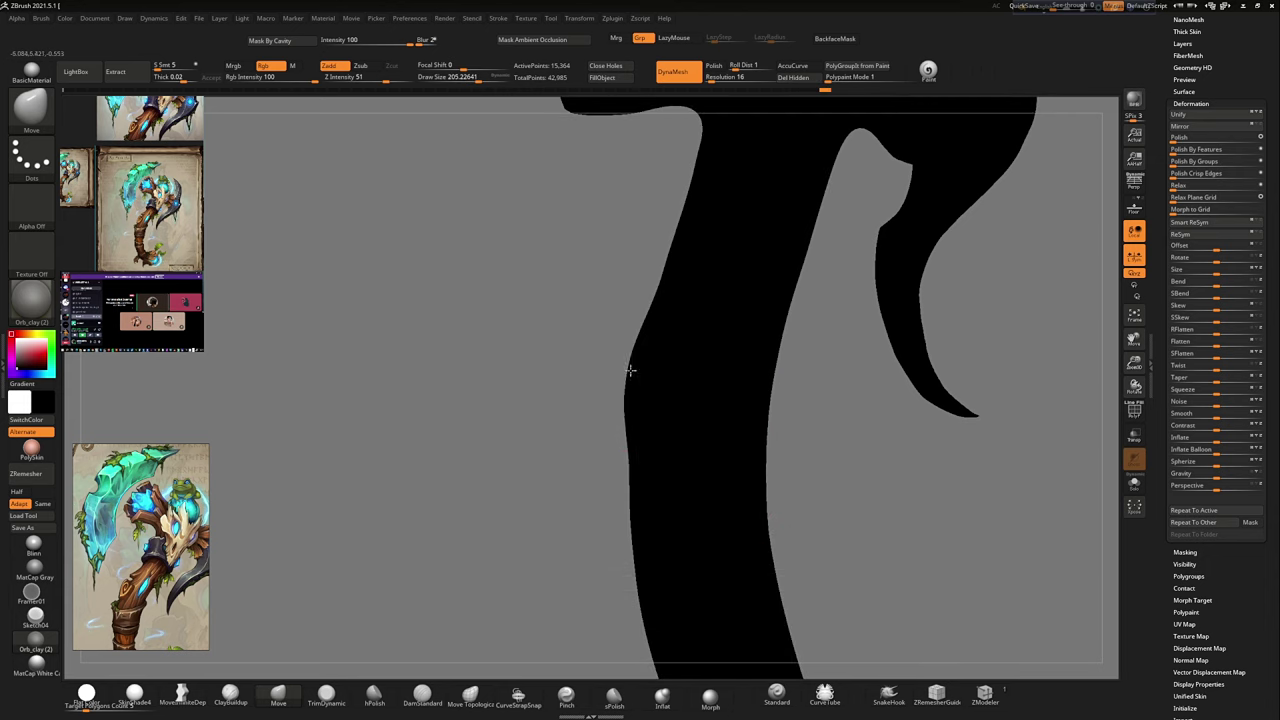
key("f")
scroll(700, 358, "up", 2)
Step: Adjust the brush size and switch back to the shaded mesh view
key("s")
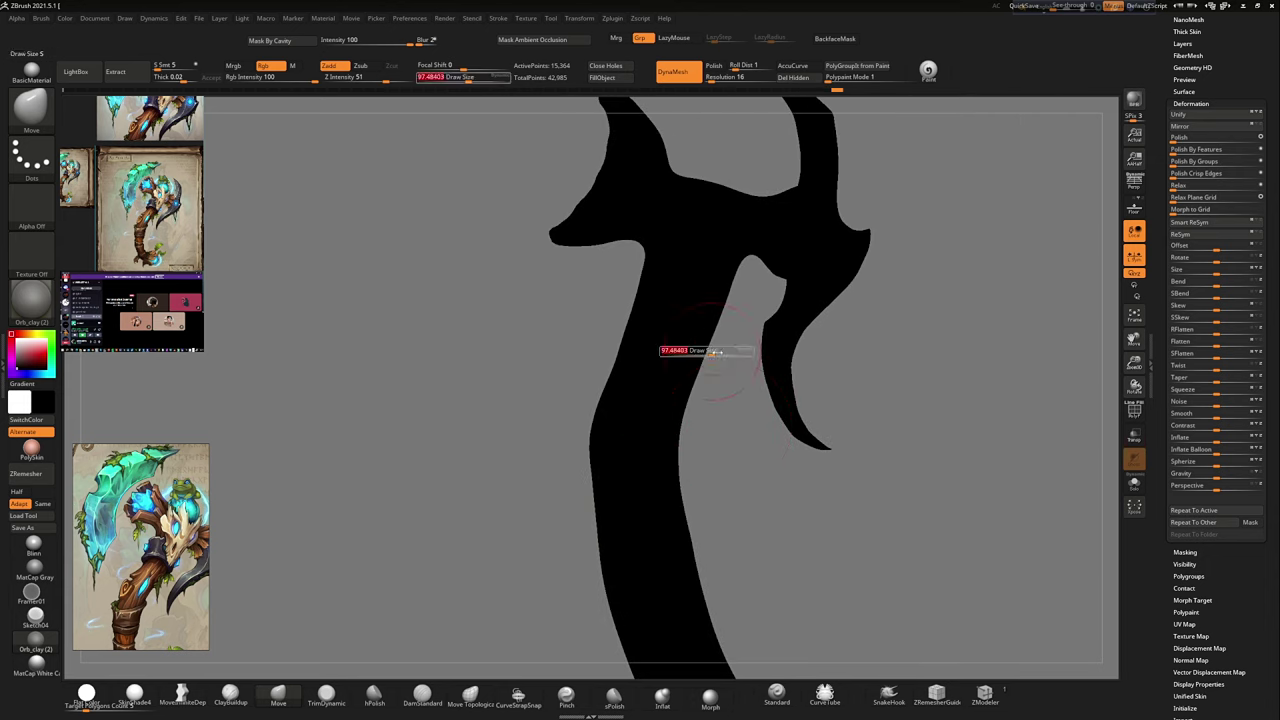
scroll(697, 331, "down", 5)
scroll(705, 465, "up", 4)
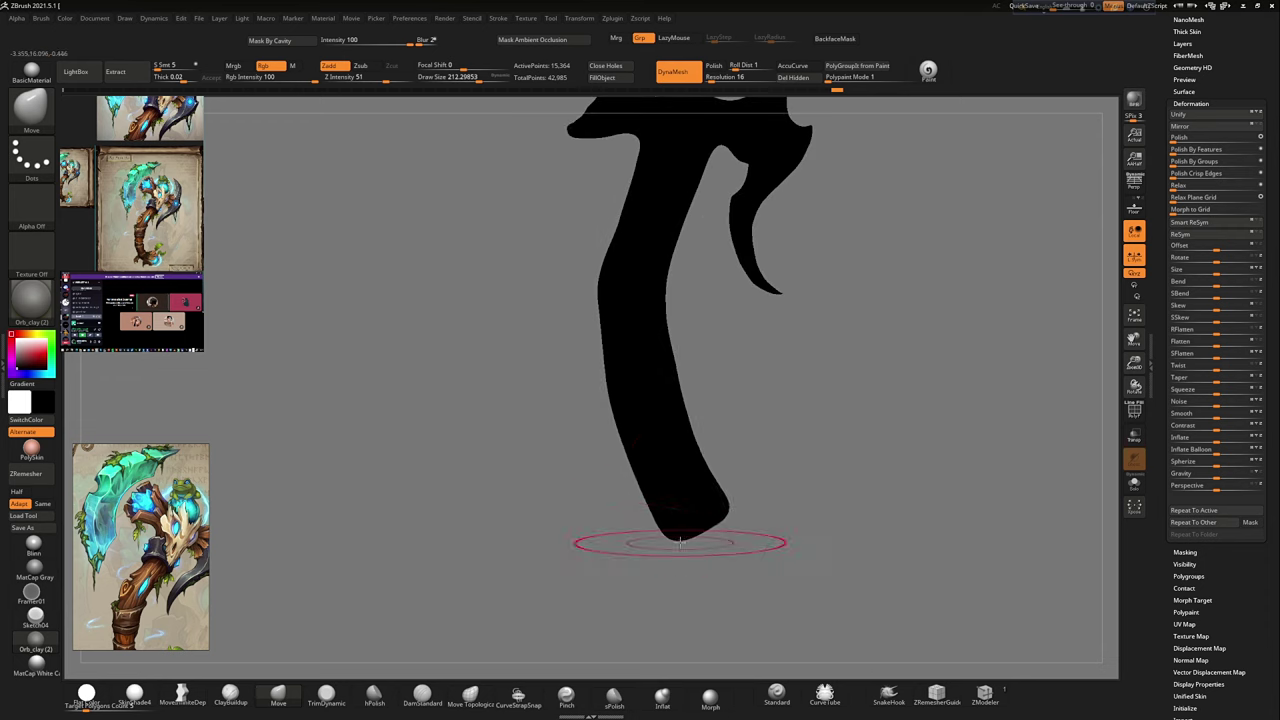
scroll(725, 517, "up", 1)
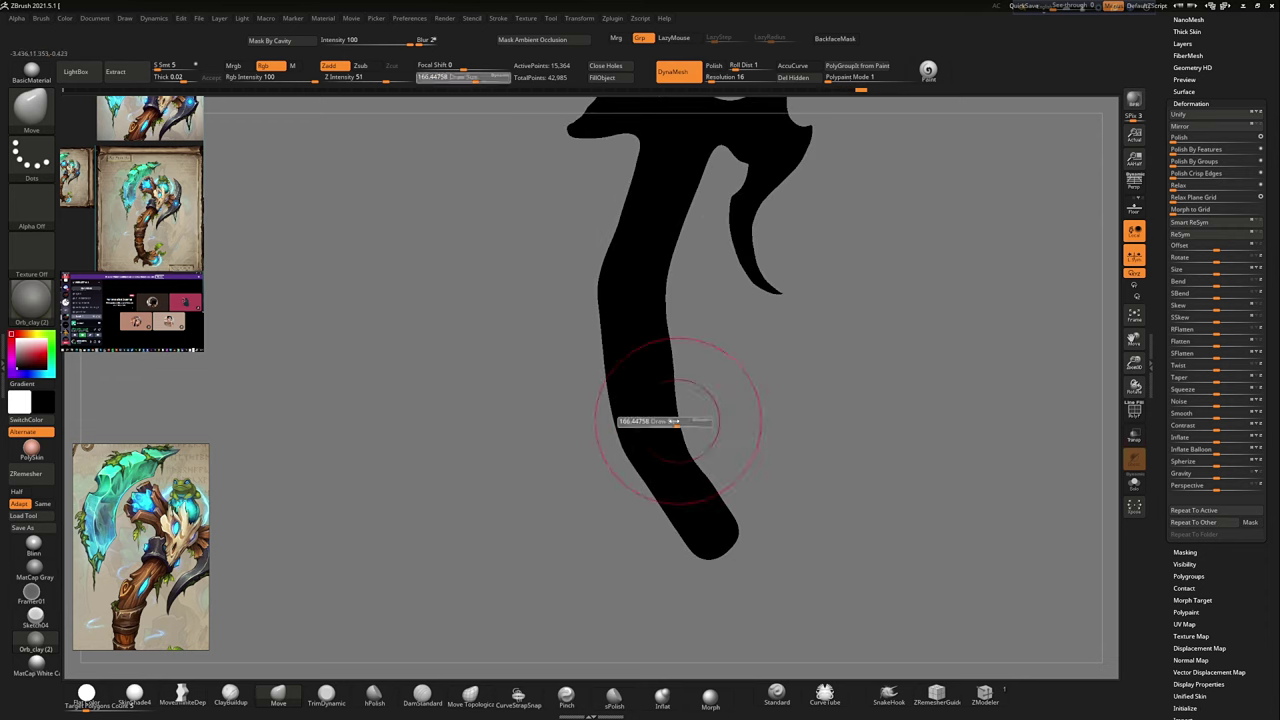
mouse_move(671, 344)
left_mouse_down()
mouse_move(673, 364)
mouse_move(669, 300)
left_mouse_up()
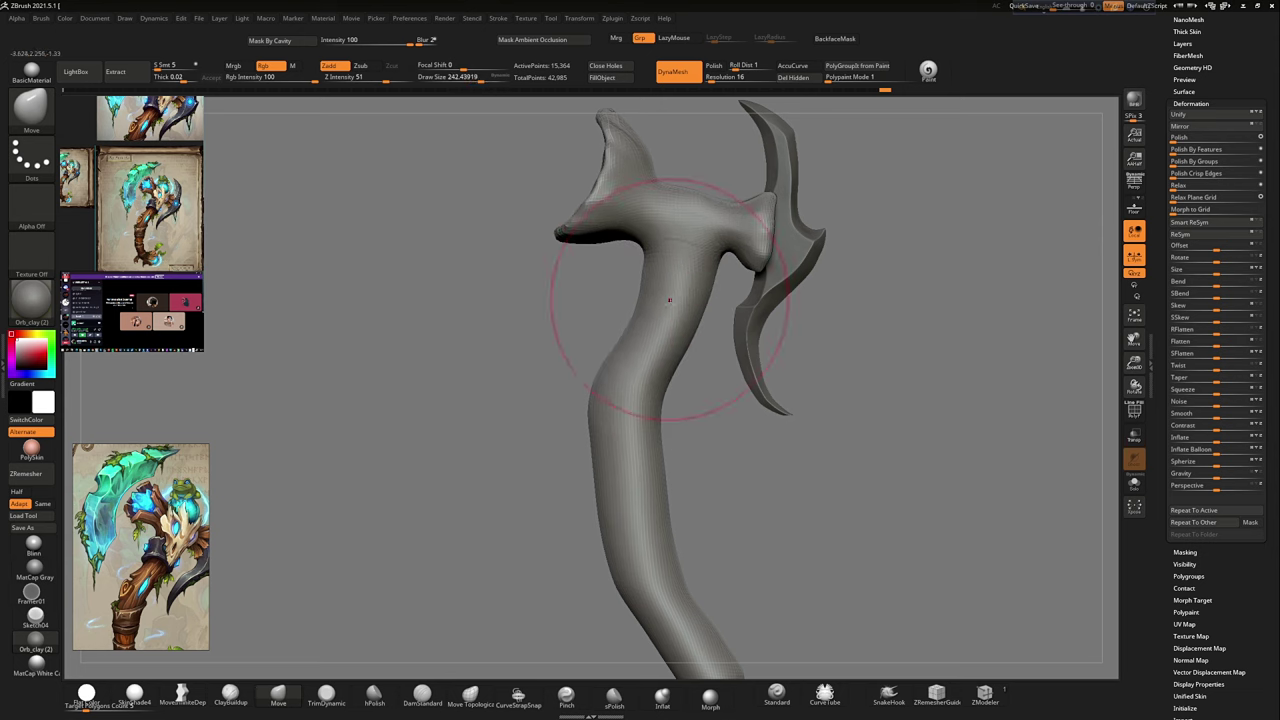
Step: Save the axe as a project in the STYLIZED WEAPON folder, then reframe the full shaft
mouse_move(600, 366)
left_mouse_down()
mouse_move(734, 457)
mouse_move(704, 314)
left_mouse_up()
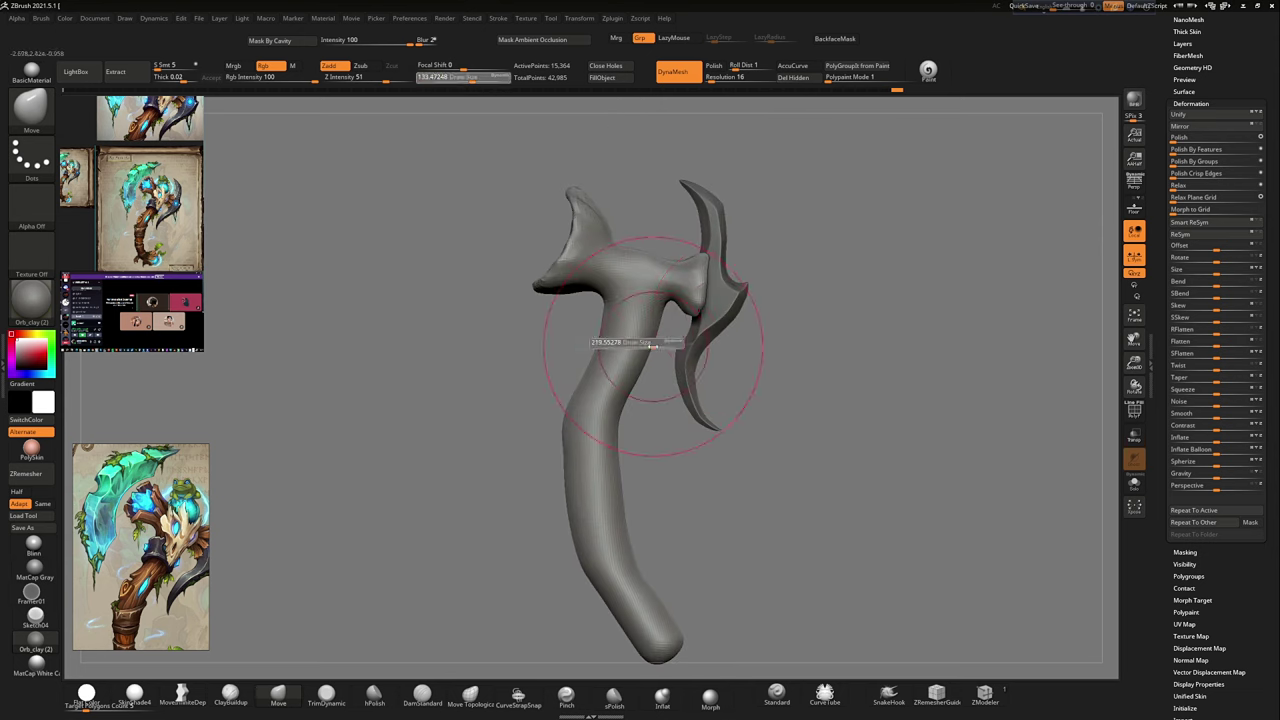
left_click(199, 19)
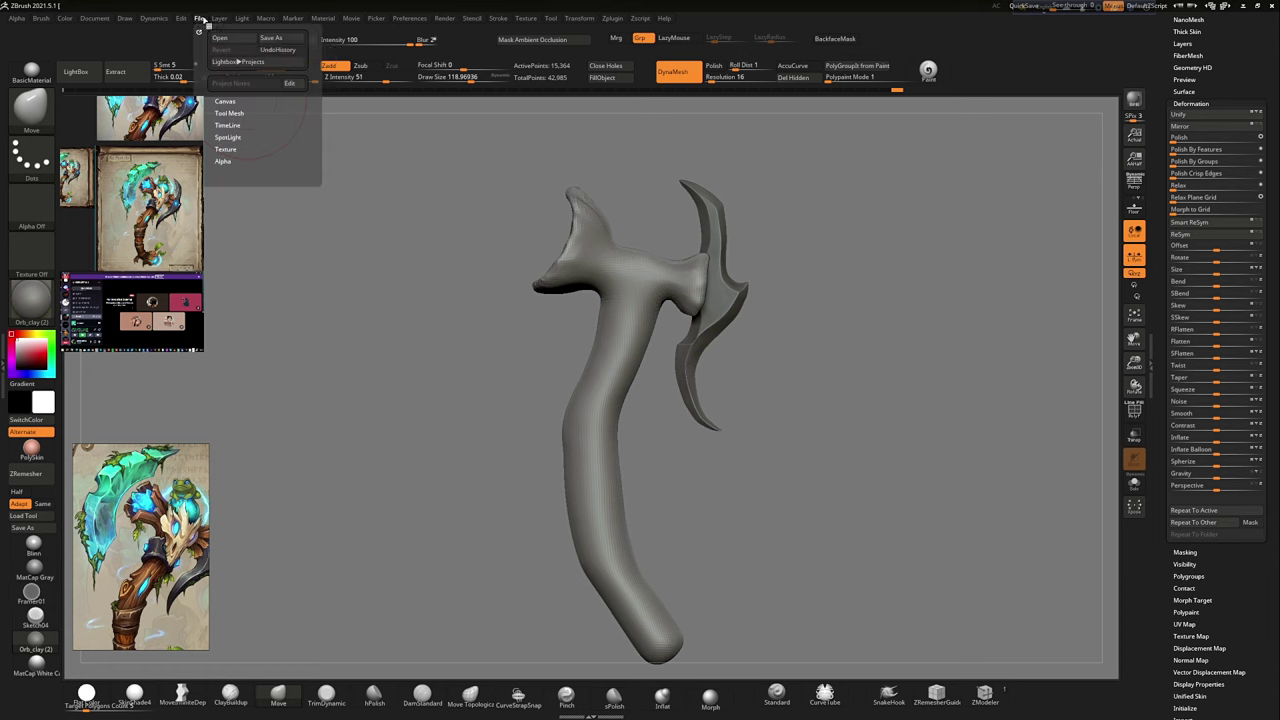
left_click(271, 38)
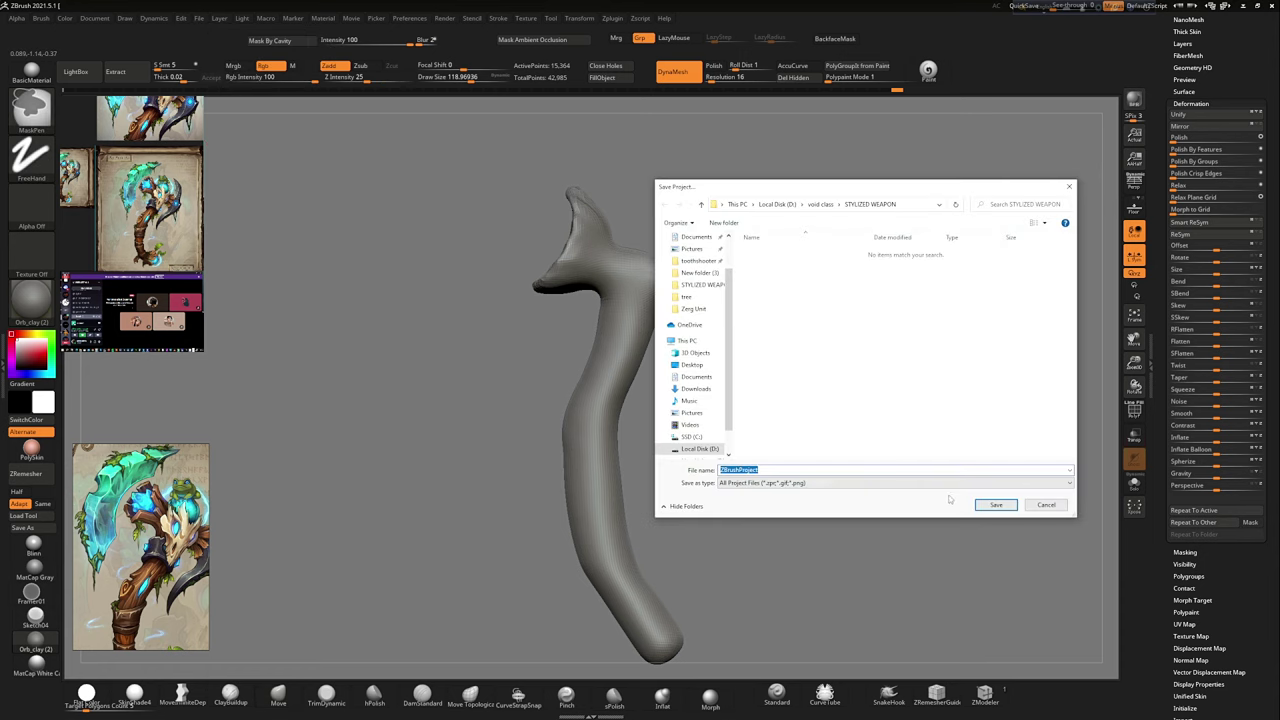
left_click(997, 505)
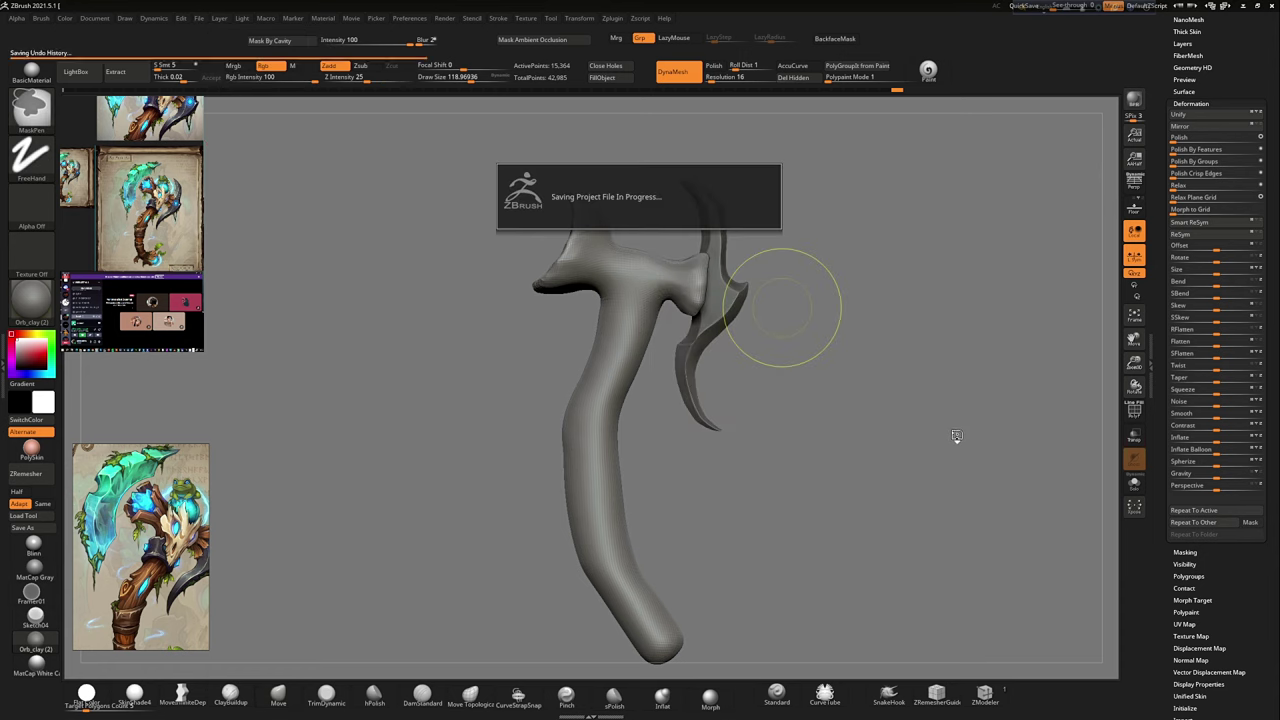
mouse_move(946, 429)
left_mouse_down()
mouse_move(662, 297)
mouse_move(571, 400)
mouse_move(640, 360)
left_mouse_up()
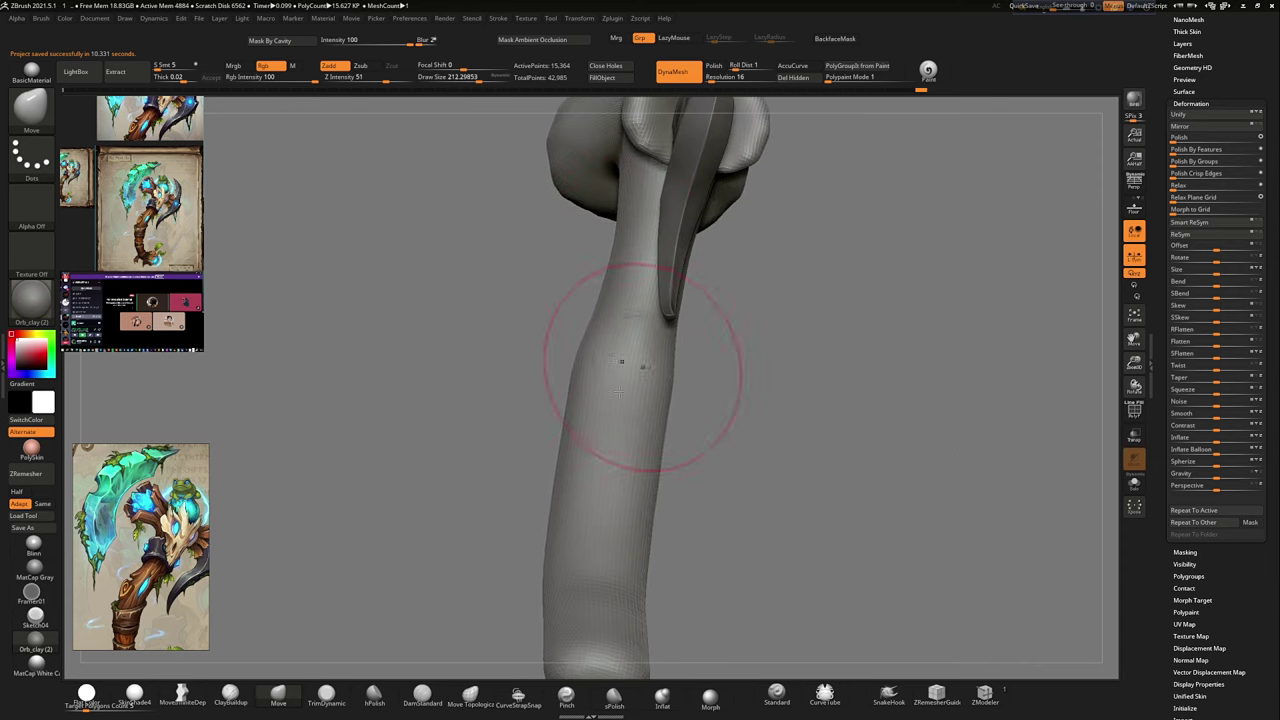
mouse_move(677, 455)
left_mouse_down()
mouse_move(657, 471)
mouse_move(630, 573)
mouse_move(723, 374)
mouse_move(729, 267)
mouse_move(677, 280)
mouse_move(700, 334)
mouse_move(794, 354)
mouse_move(784, 416)
left_mouse_up()
Step: Show the skull-topped axe sketch full size in the reference viewer and raise the brush size to about 185
key("s")
scroll(200, 490, "down", 2)
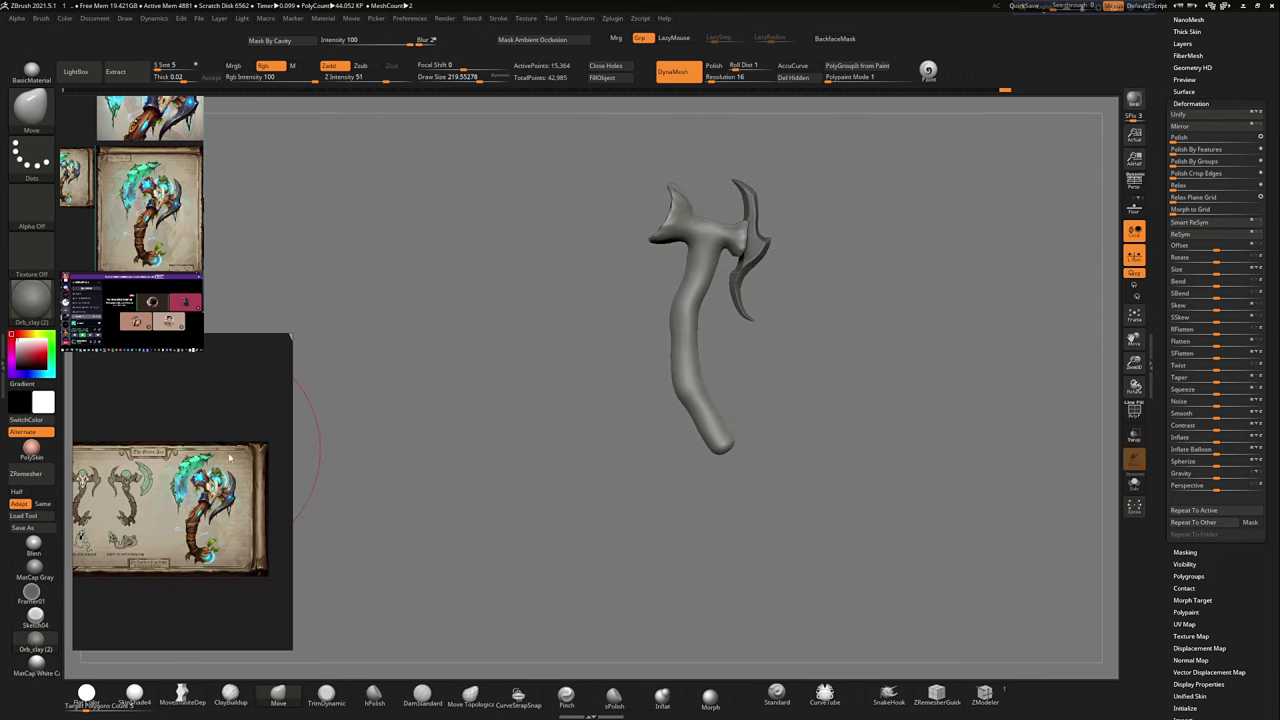
scroll(222, 498, "down", 2)
double_click(158, 497)
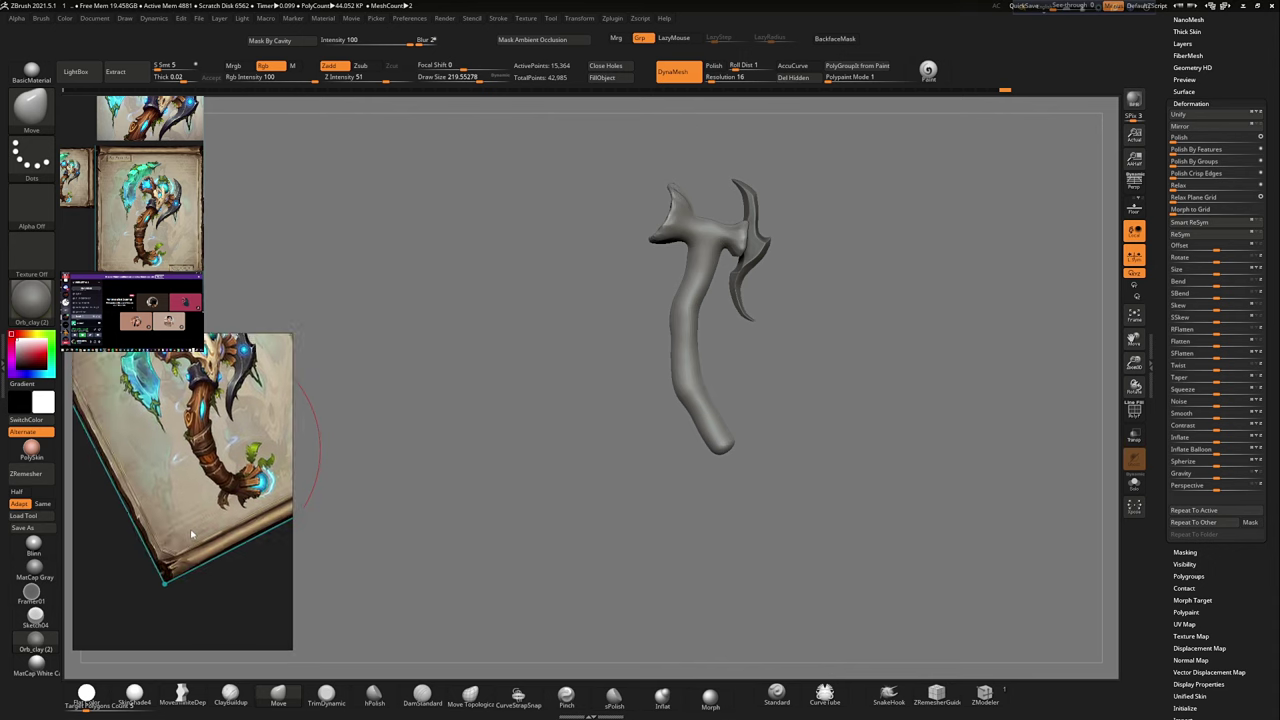
scroll(190, 500, "down", 2)
double_click(209, 529)
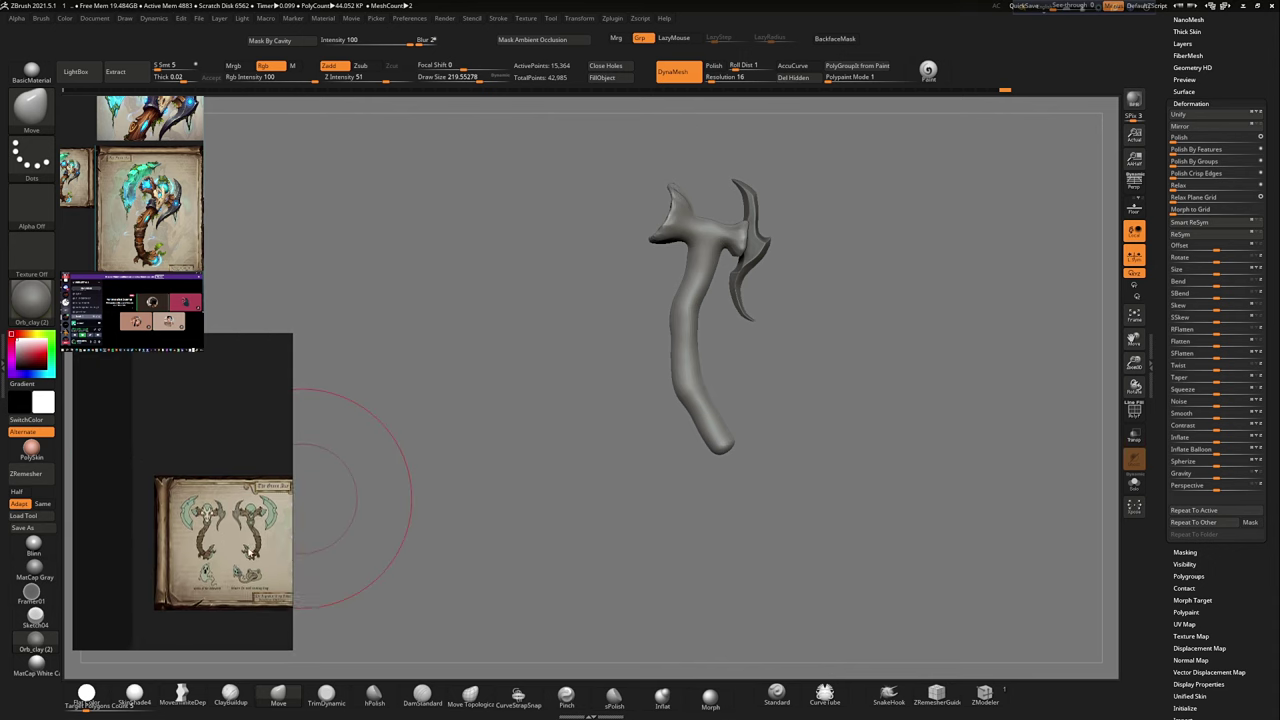
scroll(700, 420, "up", 3)
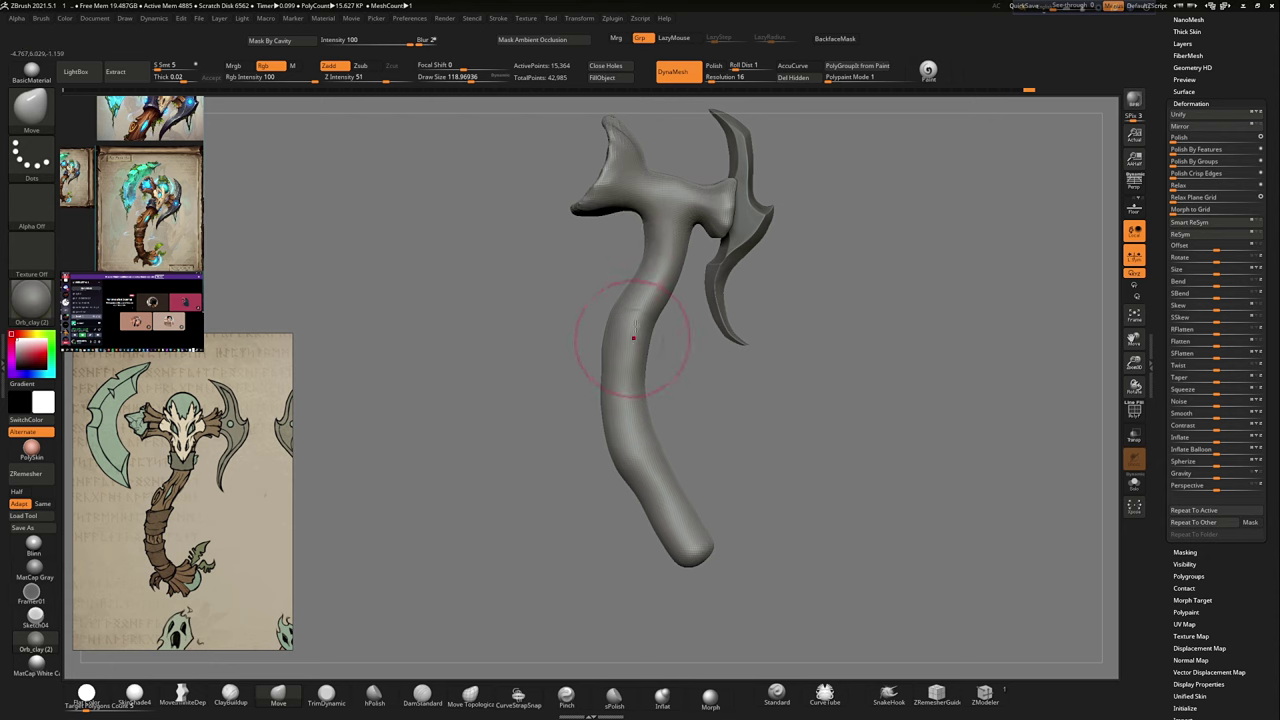
key("bracketright")
key("bracketright")
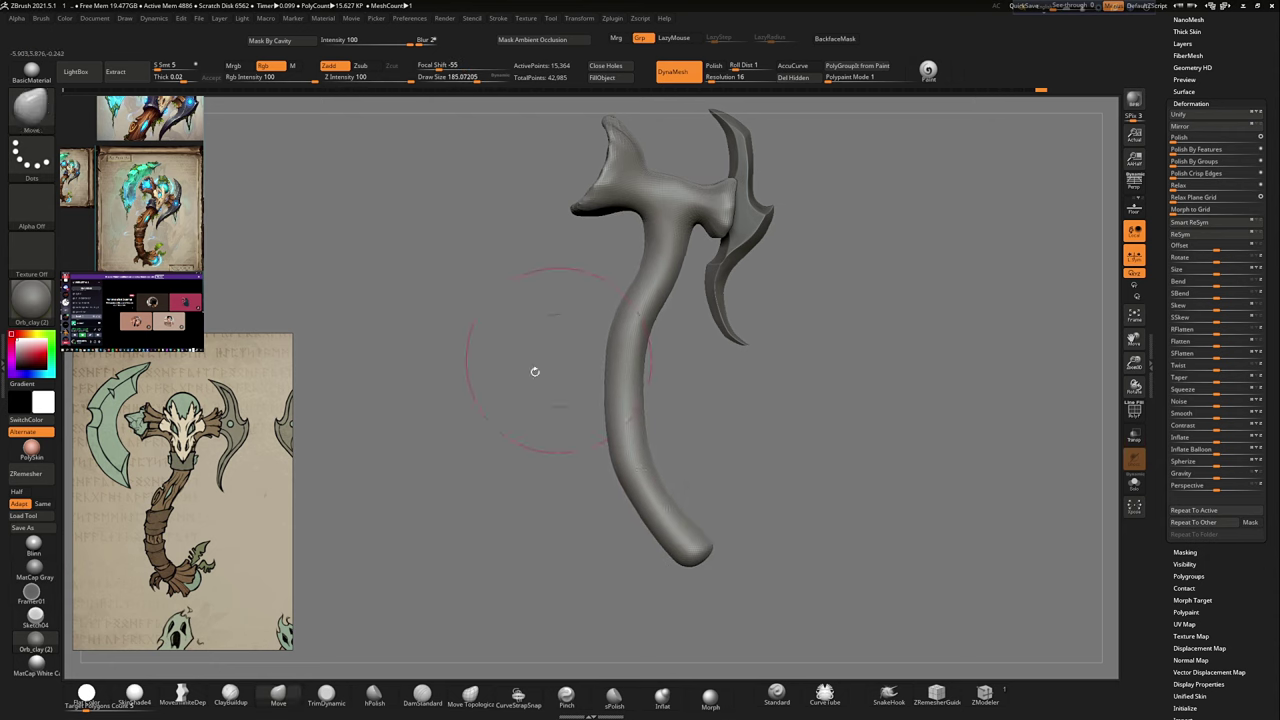
scroll(700, 320, "up", 3)
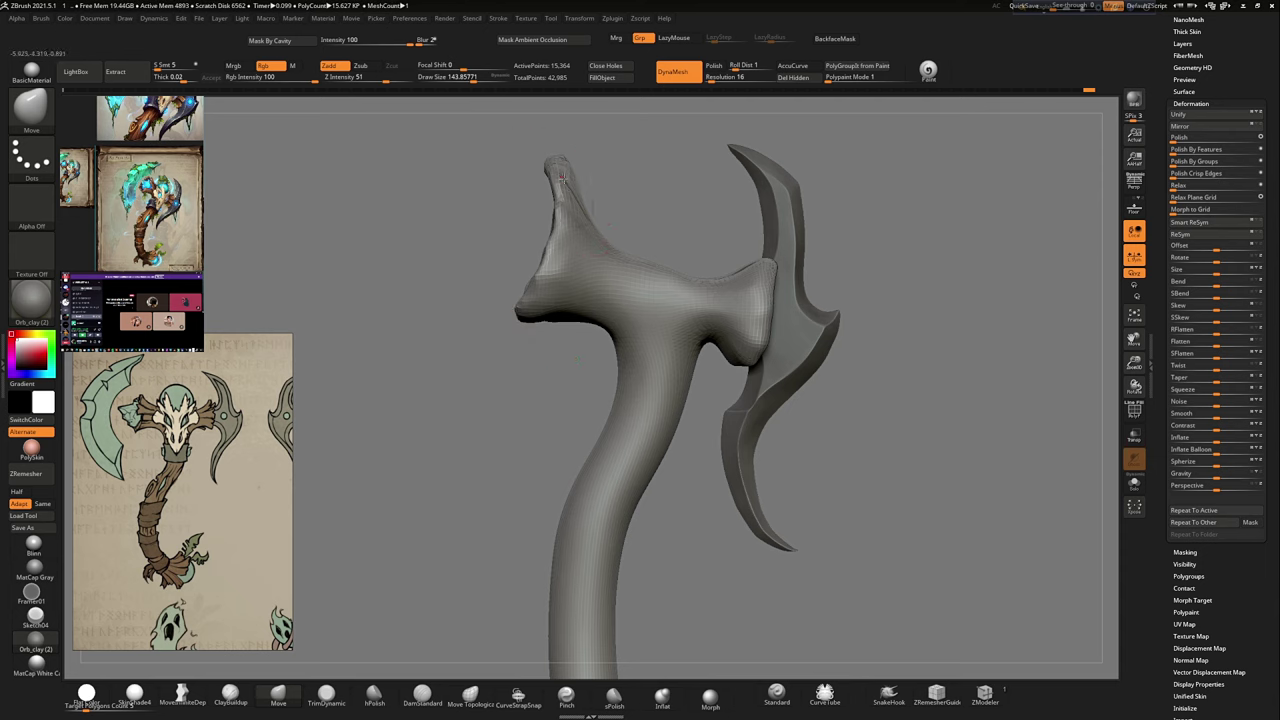
Step: Enlarge the brush to about 212 and inspect where the head meets the blade from the front and side
left_click_drag(561, 178, 765, 296)
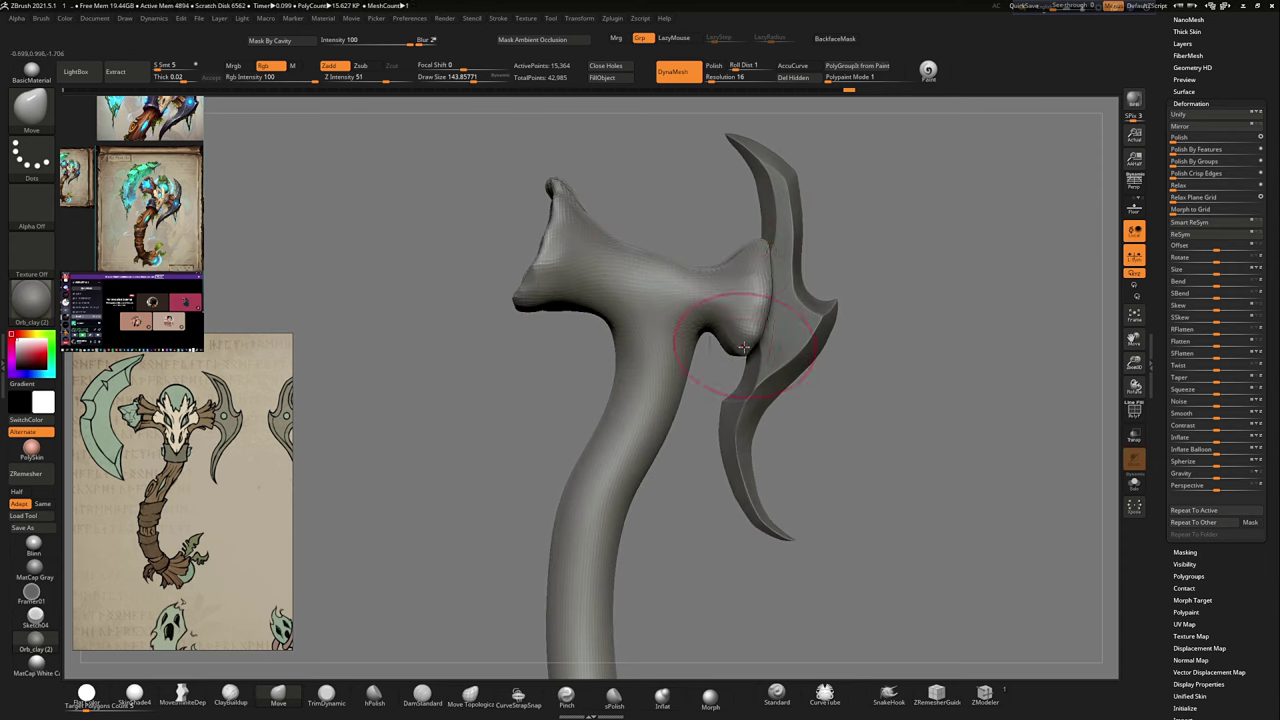
scroll(700, 300, "down", 3)
left_click_drag(629, 200, 654, 363)
key("bracketright")
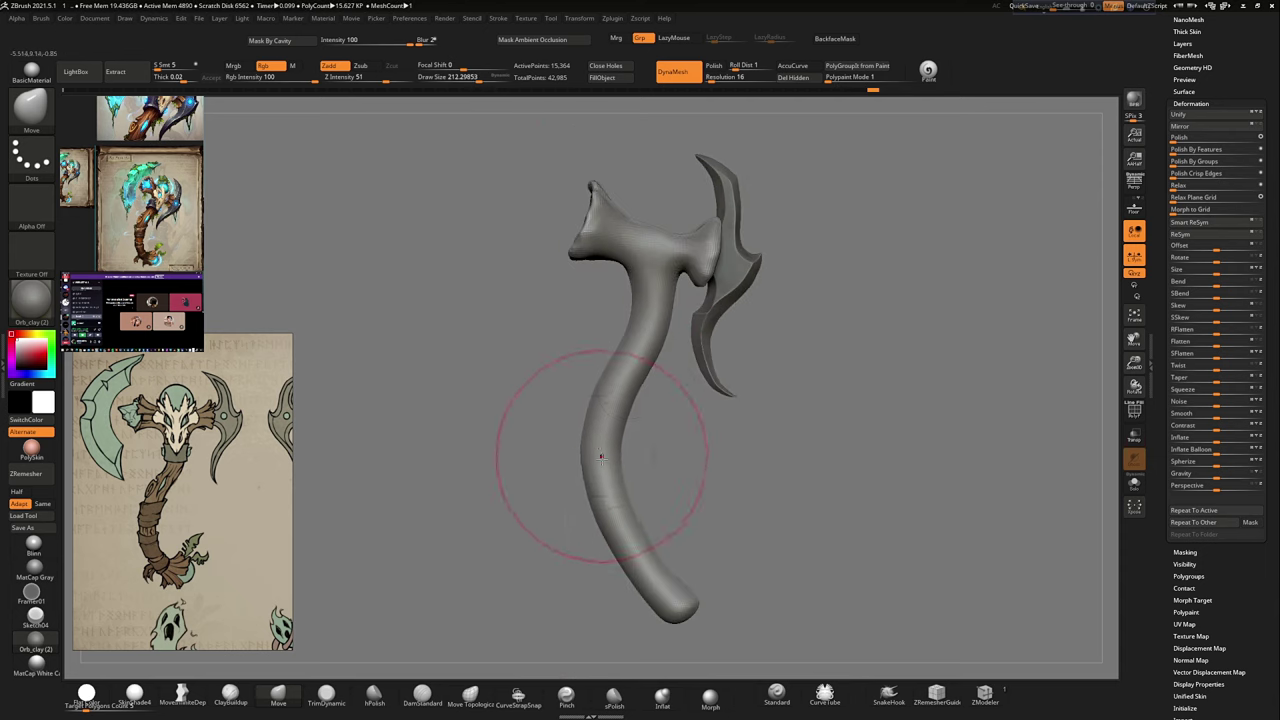
left_click_drag(601, 457, 610, 470)
mouse_move(586, 400)
left_mouse_down()
mouse_move(619, 500)
mouse_move(534, 426)
left_mouse_up()
left_click_drag(771, 320, 783, 392)
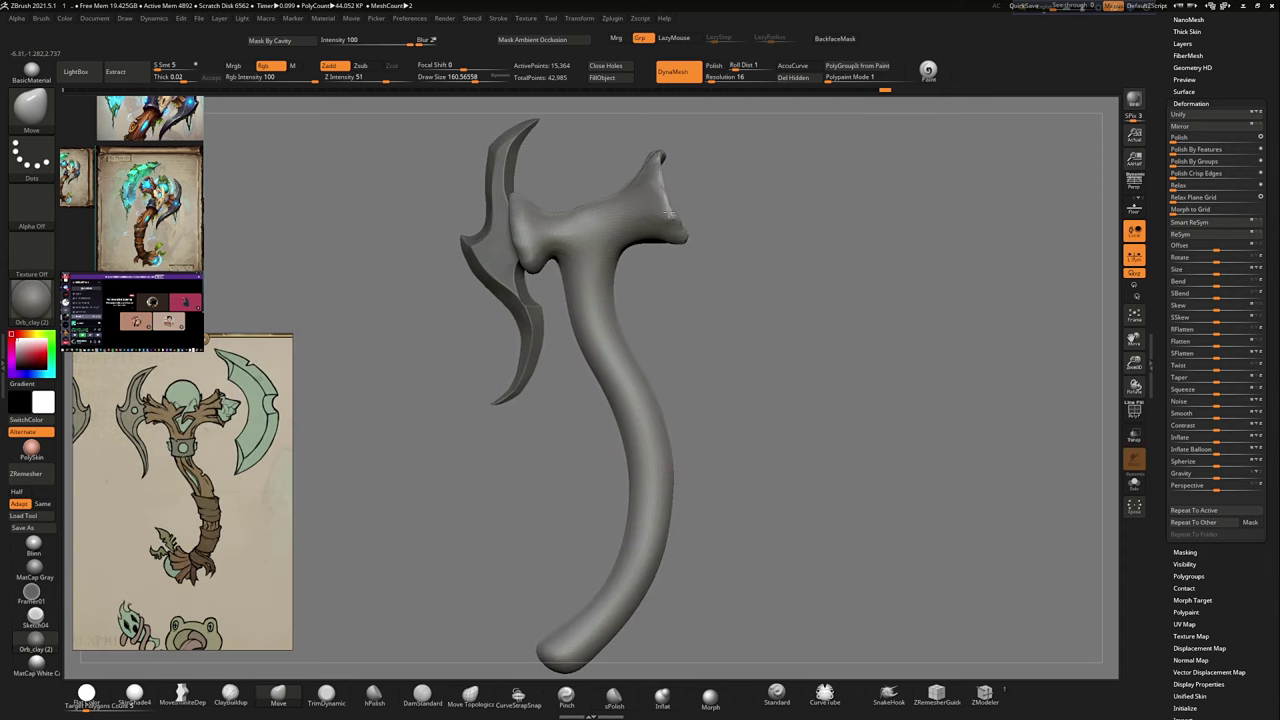
scroll(669, 213, "down", 2)
mouse_move(632, 470)
left_mouse_down("ctrl")
mouse_move(640, 420)
mouse_move(683, 337)
mouse_move(643, 470)
mouse_move(828, 234)
left_mouse_up("ctrl")
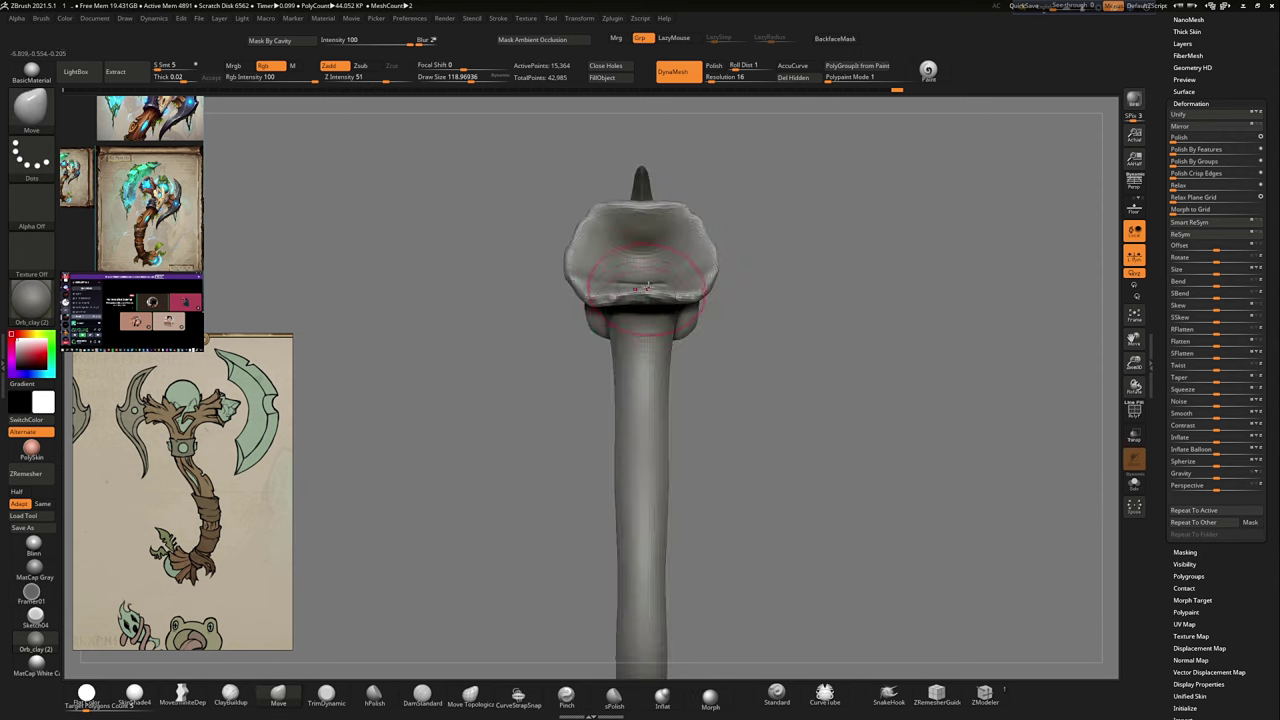
Step: Check the head-blade junction from the side and front while roughing out the prongs
left_click_drag(632, 287, 314, 414)
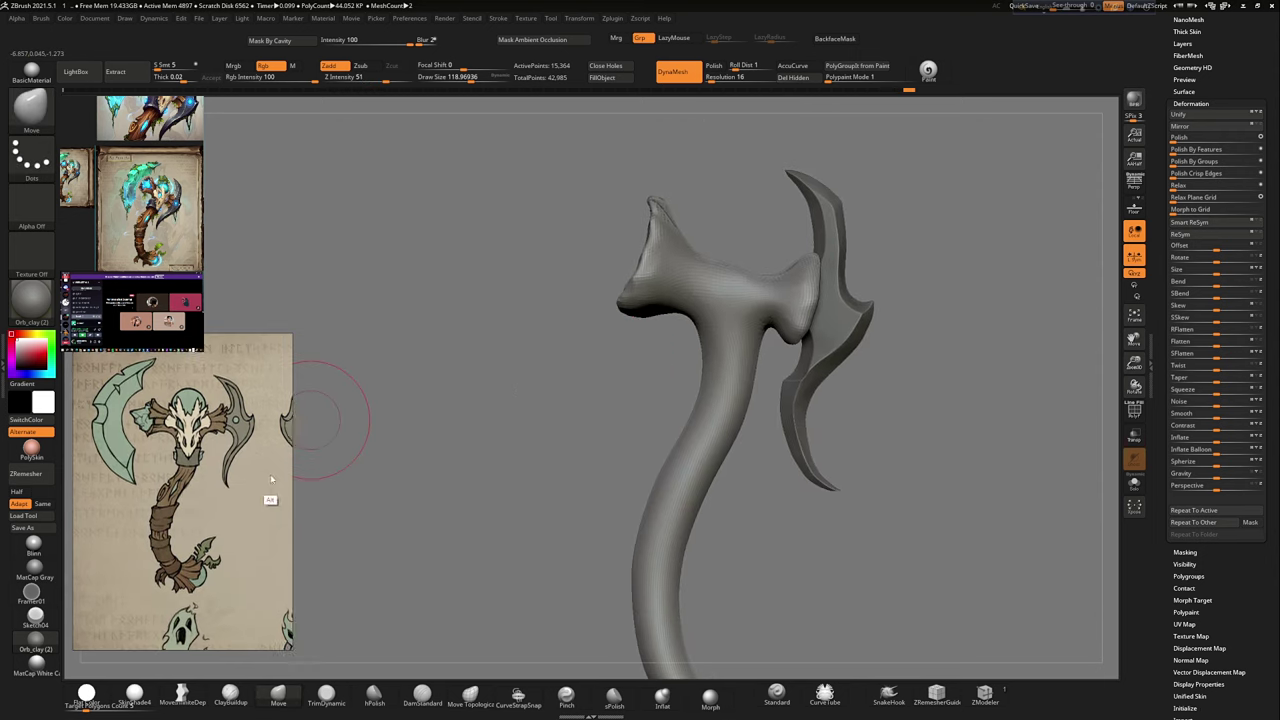
left_click_drag(929, 406, 860, 420)
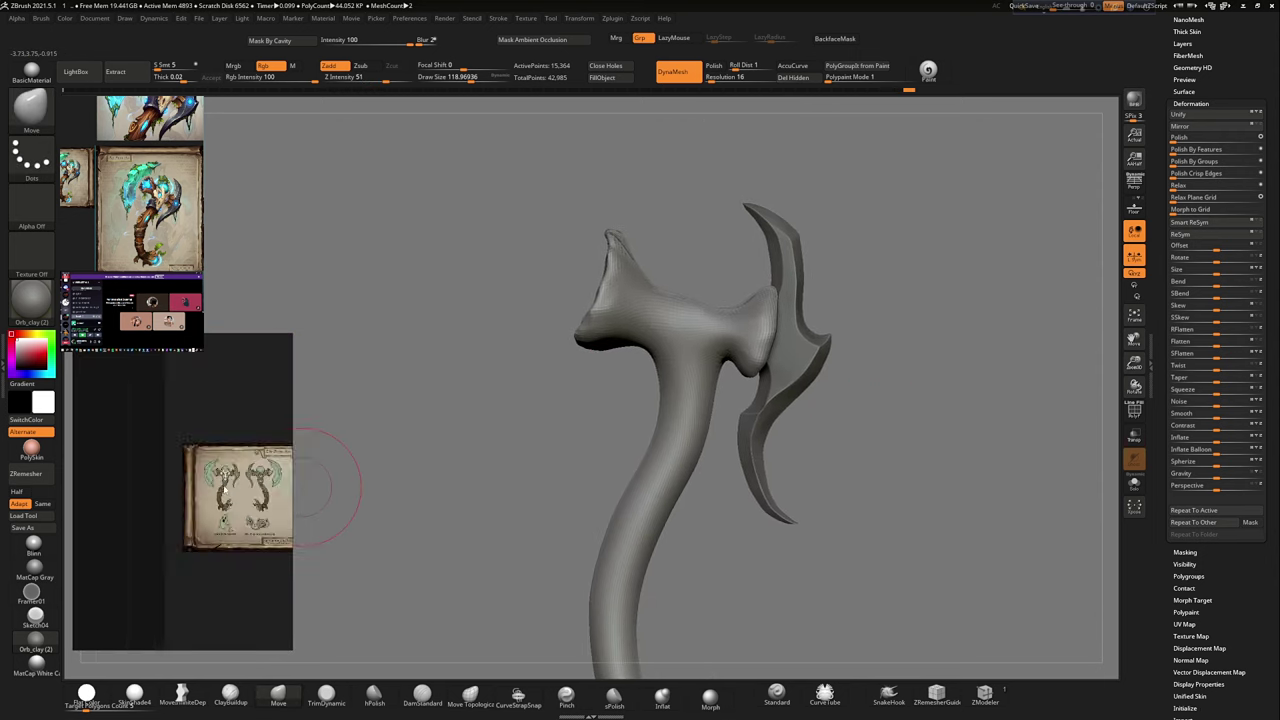
left_click_drag(608, 358, 857, 371)
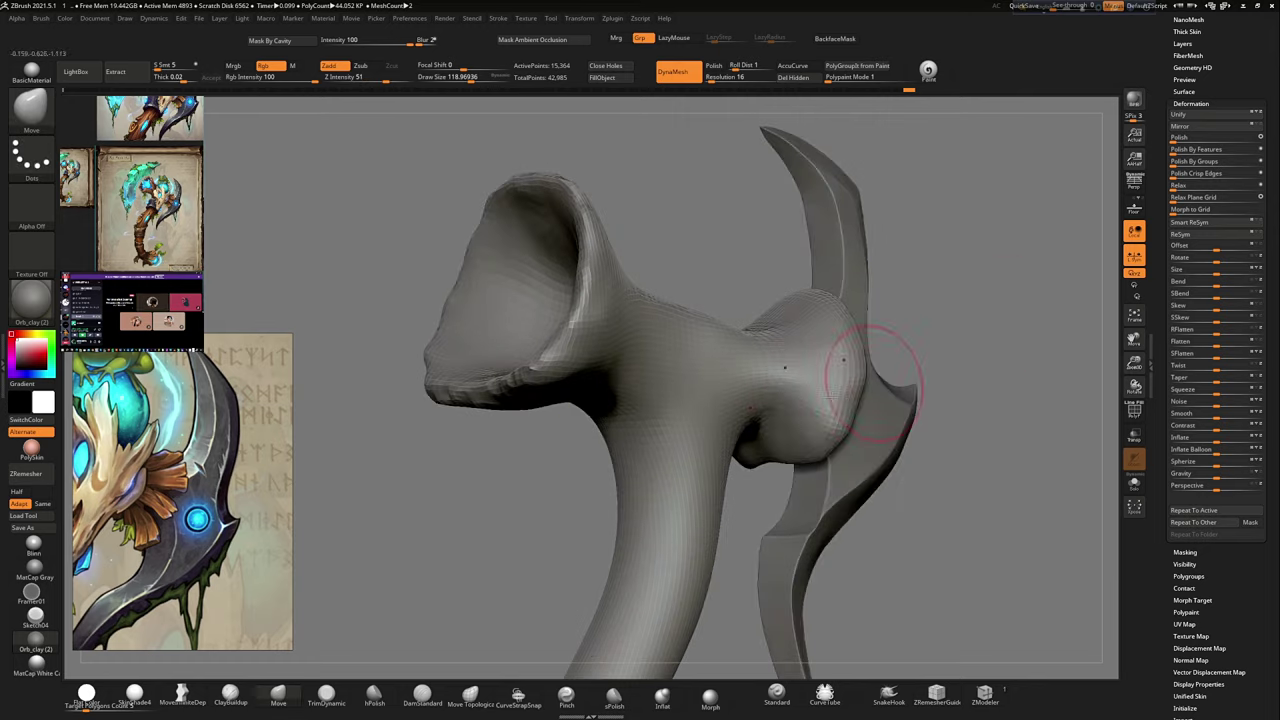
mouse_move(943, 291)
left_mouse_down()
mouse_move(880, 320)
mouse_move(843, 360)
left_mouse_up()
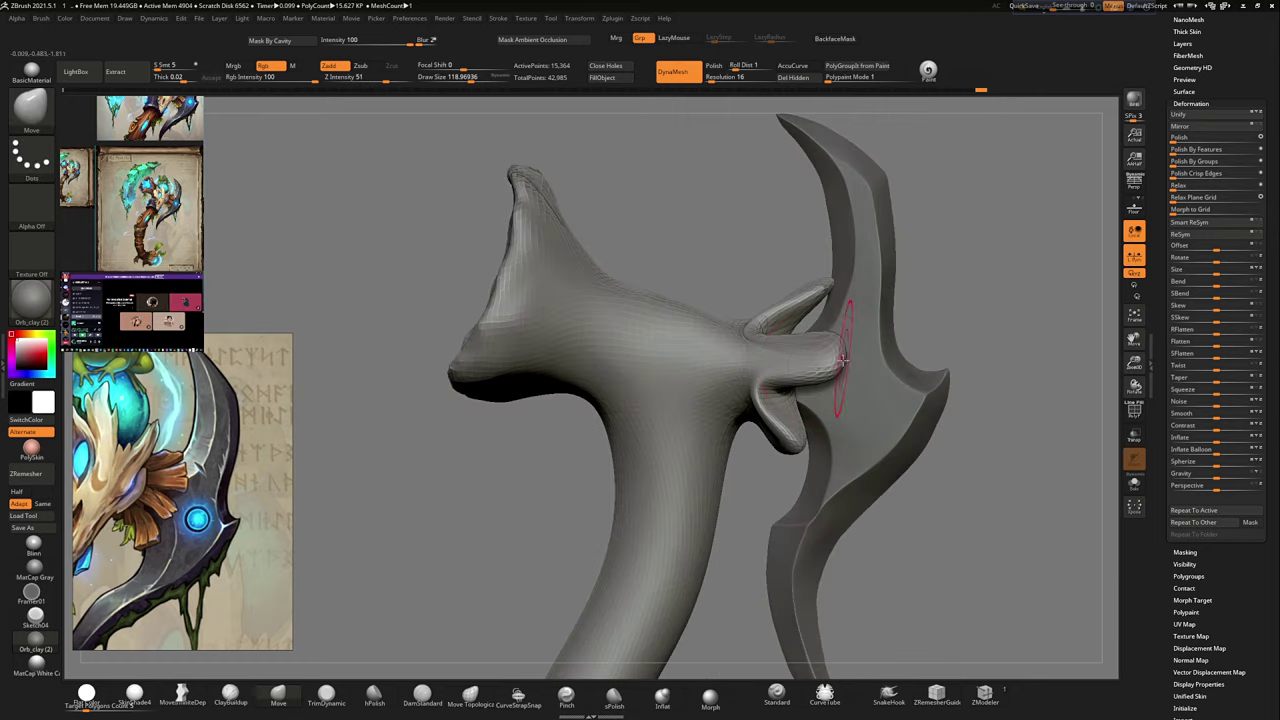
mouse_move(908, 320)
left_mouse_down()
mouse_move(871, 395)
mouse_move(960, 330)
mouse_move(1006, 263)
mouse_move(900, 400)
left_mouse_up()
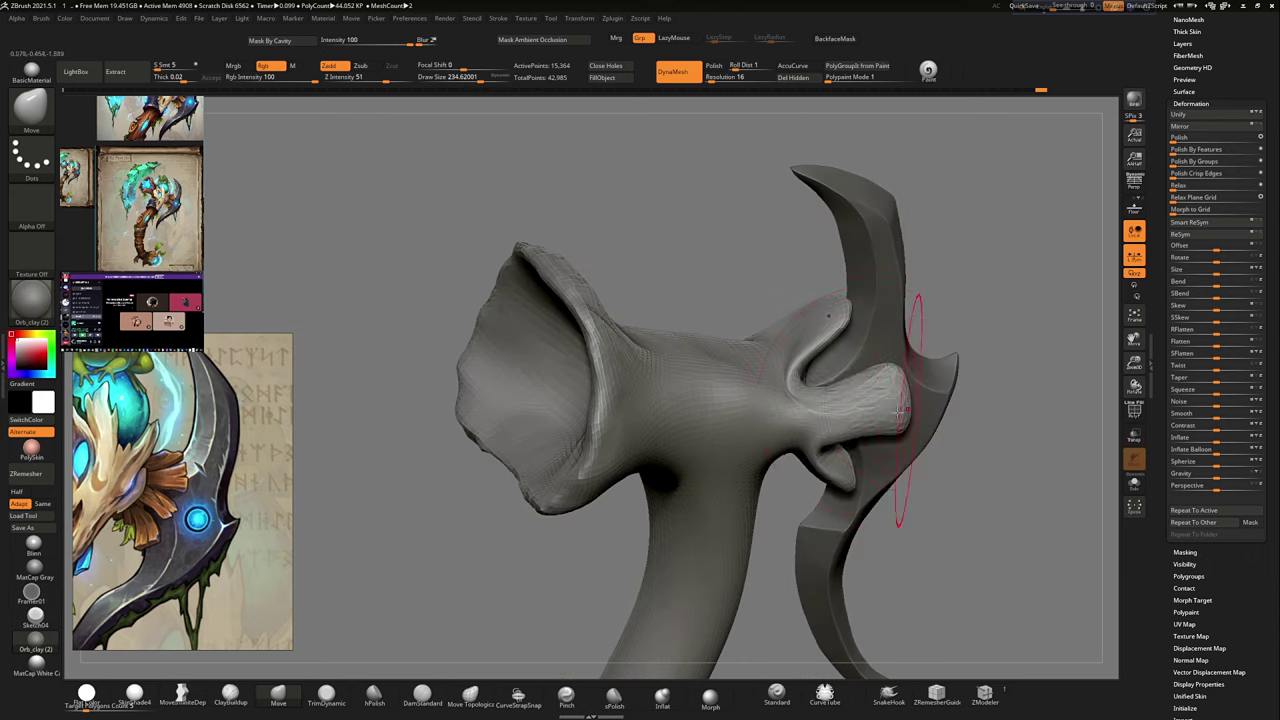
mouse_move(805, 373)
left_mouse_down()
mouse_move(900, 329)
mouse_move(876, 447)
mouse_move(916, 357)
mouse_move(1051, 286)
mouse_move(977, 266)
mouse_move(1014, 286)
mouse_move(925, 335)
left_mouse_up()
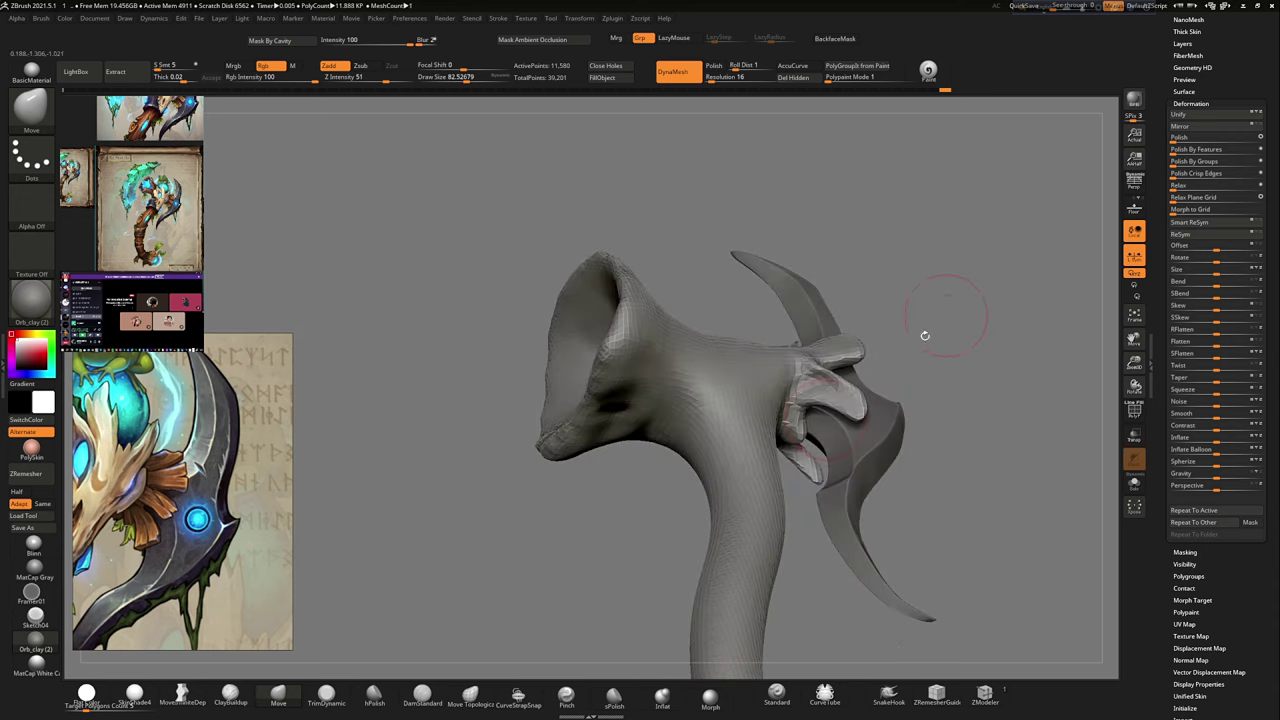
mouse_move(810, 442)
left_mouse_down()
mouse_move(790, 450)
mouse_move(812, 463)
mouse_move(919, 401)
left_mouse_up()
mouse_move(996, 364)
left_mouse_down()
mouse_move(897, 349)
mouse_move(876, 400)
mouse_move(843, 371)
mouse_move(855, 330)
left_mouse_up()
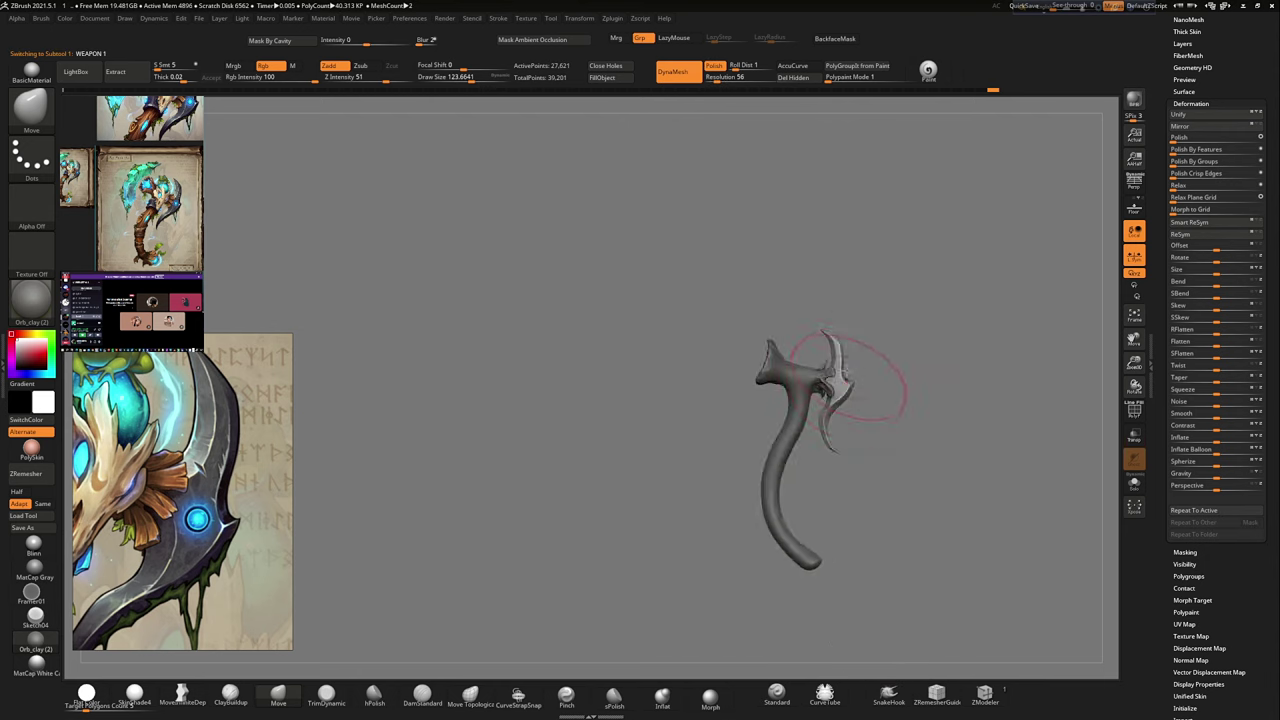
Step: Select the PM3D_Cylinder3D1 subtool and zoom in so the axe head fills the view
left_click(770, 488, "alt")
left_click(820, 408, "alt")
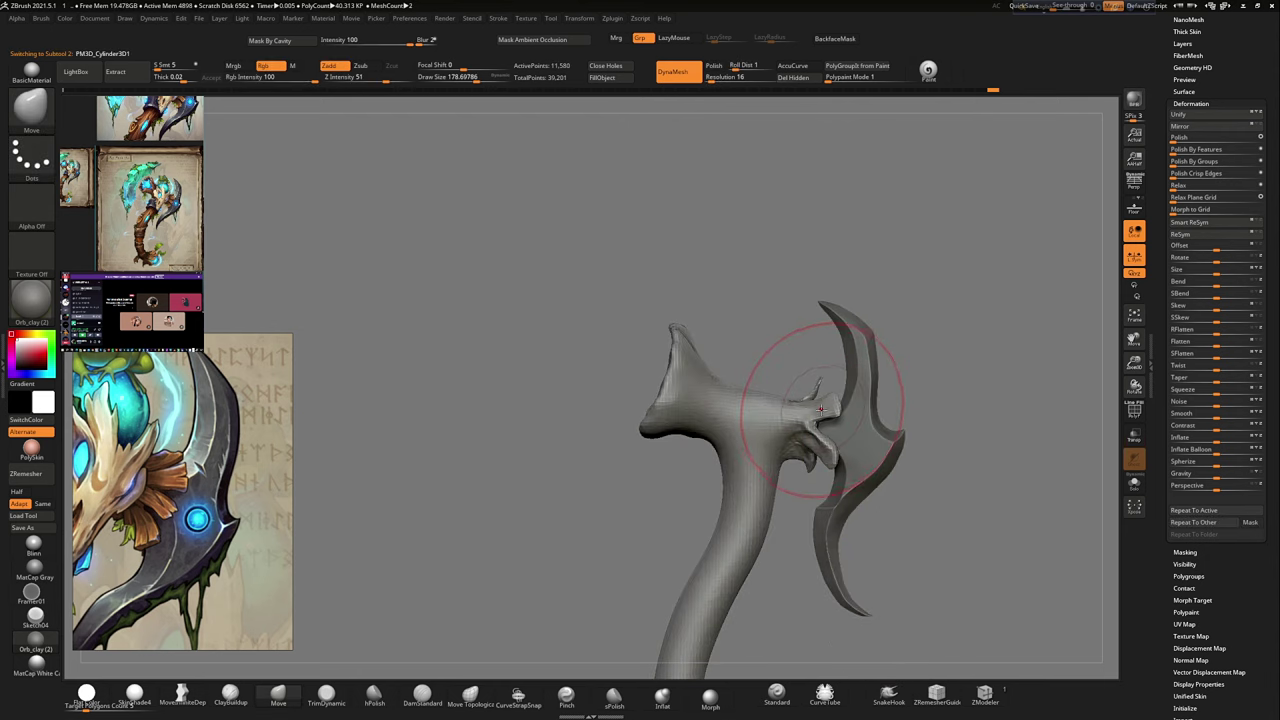
mouse_move(802, 358)
left_mouse_down()
mouse_move(943, 366)
mouse_move(840, 395)
left_mouse_up()
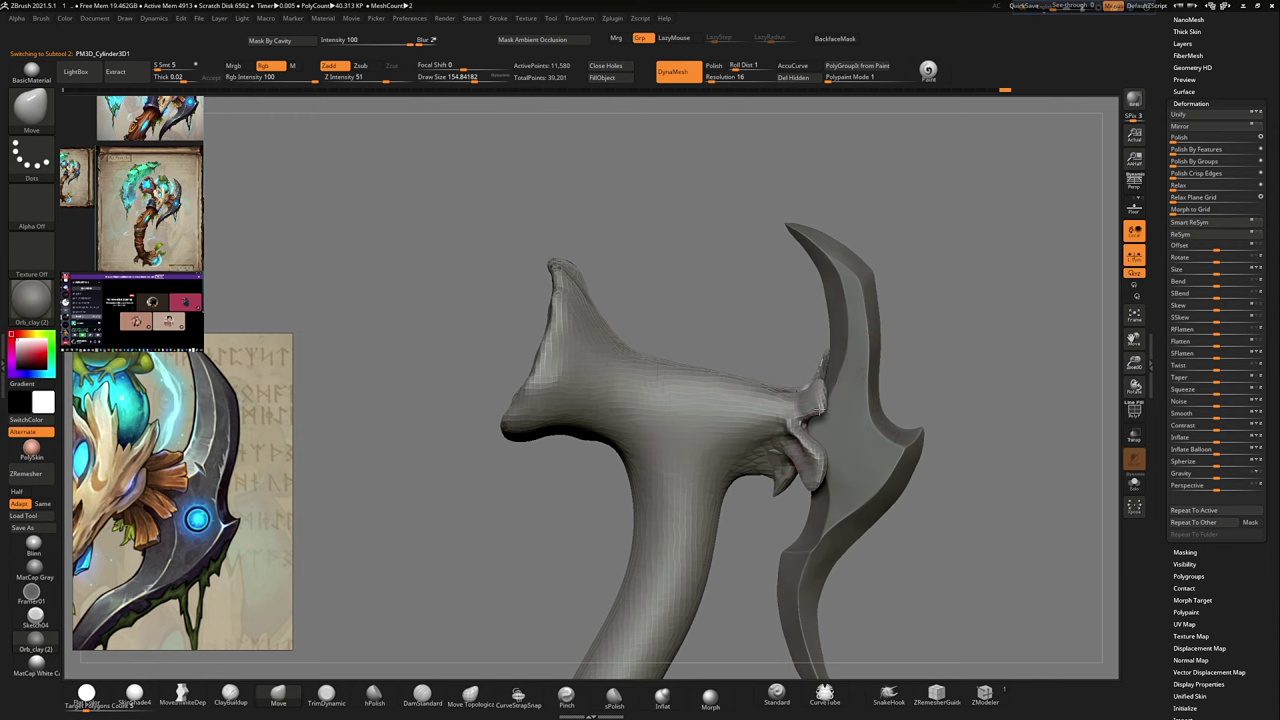
mouse_move(816, 481)
right_mouse_down()
mouse_move(857, 423)
mouse_move(902, 426)
right_mouse_up()
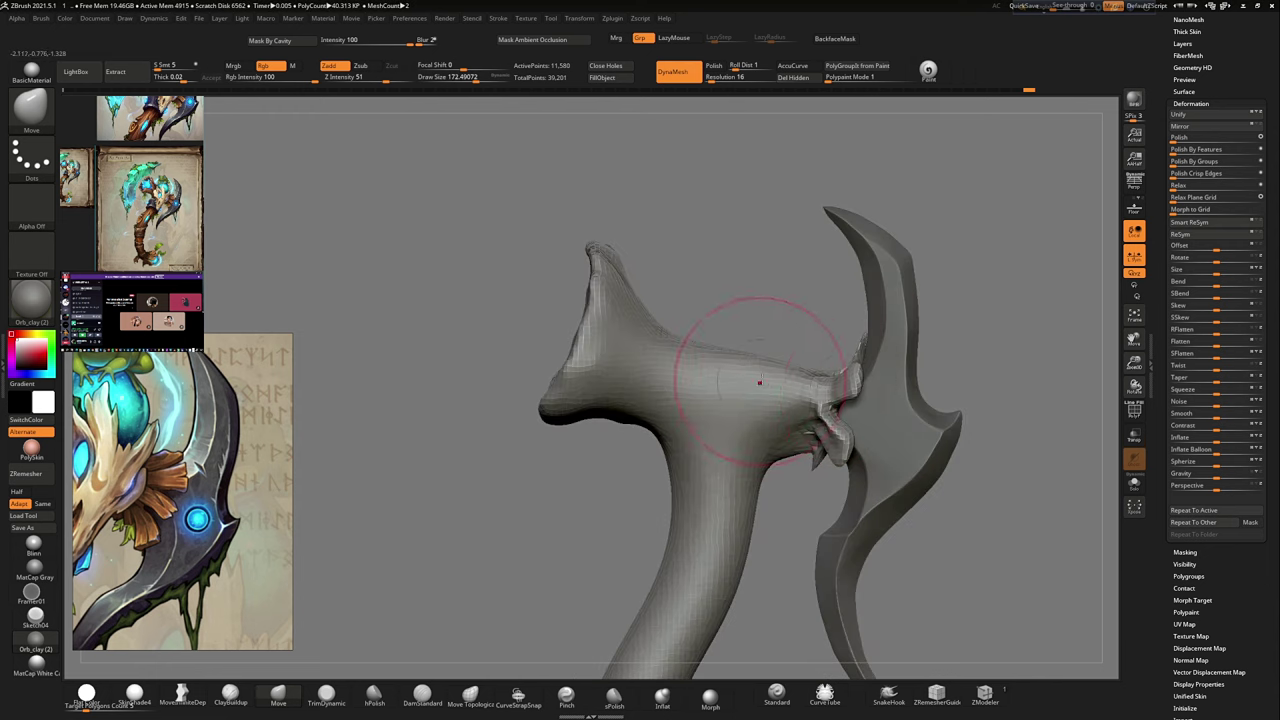
mouse_move(703, 357)
right_mouse_down("alt")
mouse_move(886, 343)
mouse_move(709, 87)
mouse_move(700, 360)
mouse_move(718, 372)
mouse_move(728, 357)
mouse_move(714, 357)
mouse_move(790, 337)
mouse_move(760, 404)
right_mouse_up("alt")
Step: Build up the claw prongs while orbiting the axe, ending on the neck with the blade upright
right_click_drag(955, 263, 668, 710)
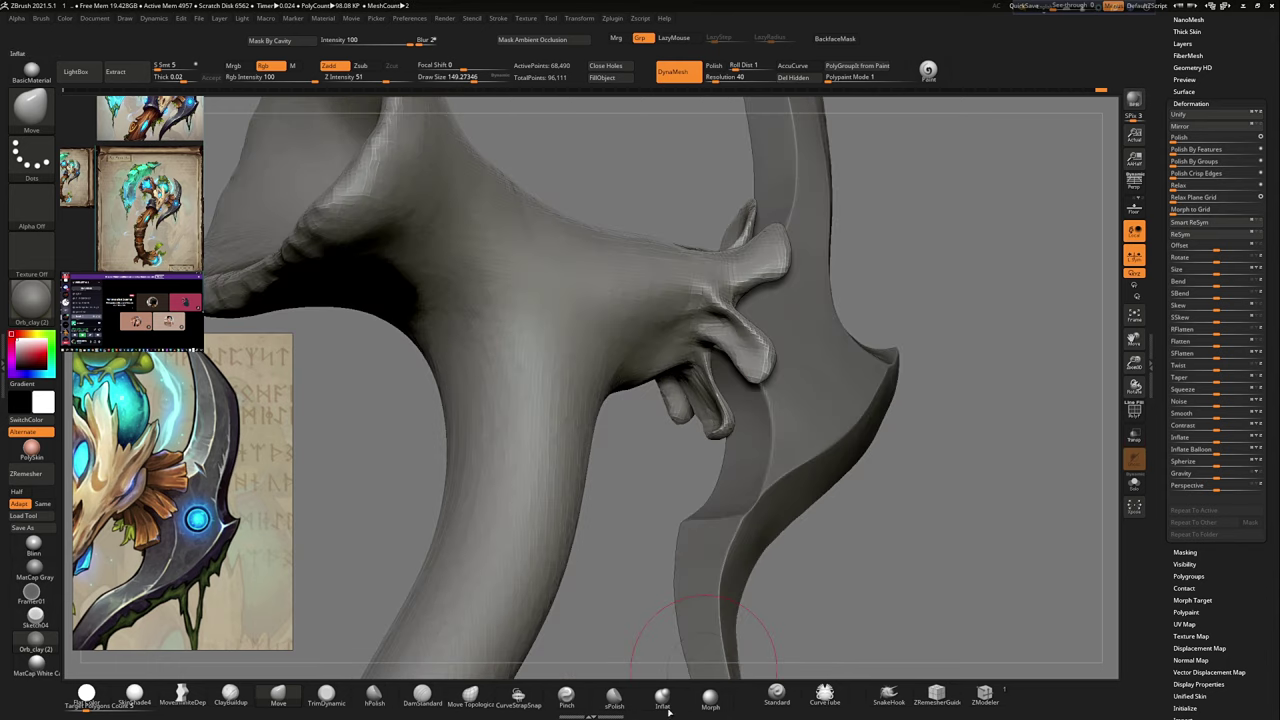
mouse_move(797, 358)
right_mouse_down()
mouse_move(694, 391)
mouse_move(718, 376)
mouse_move(712, 392)
mouse_move(705, 370)
mouse_move(712, 378)
right_mouse_up()
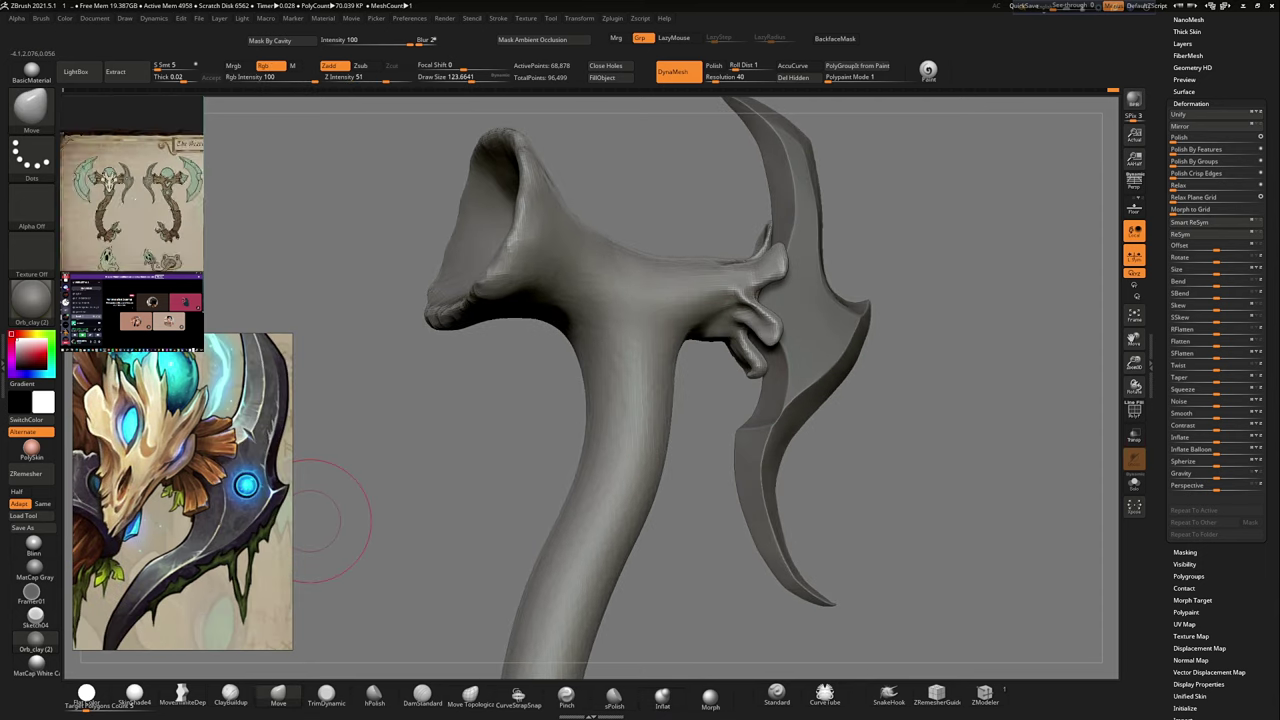
right_click_drag(1022, 378, 636, 397)
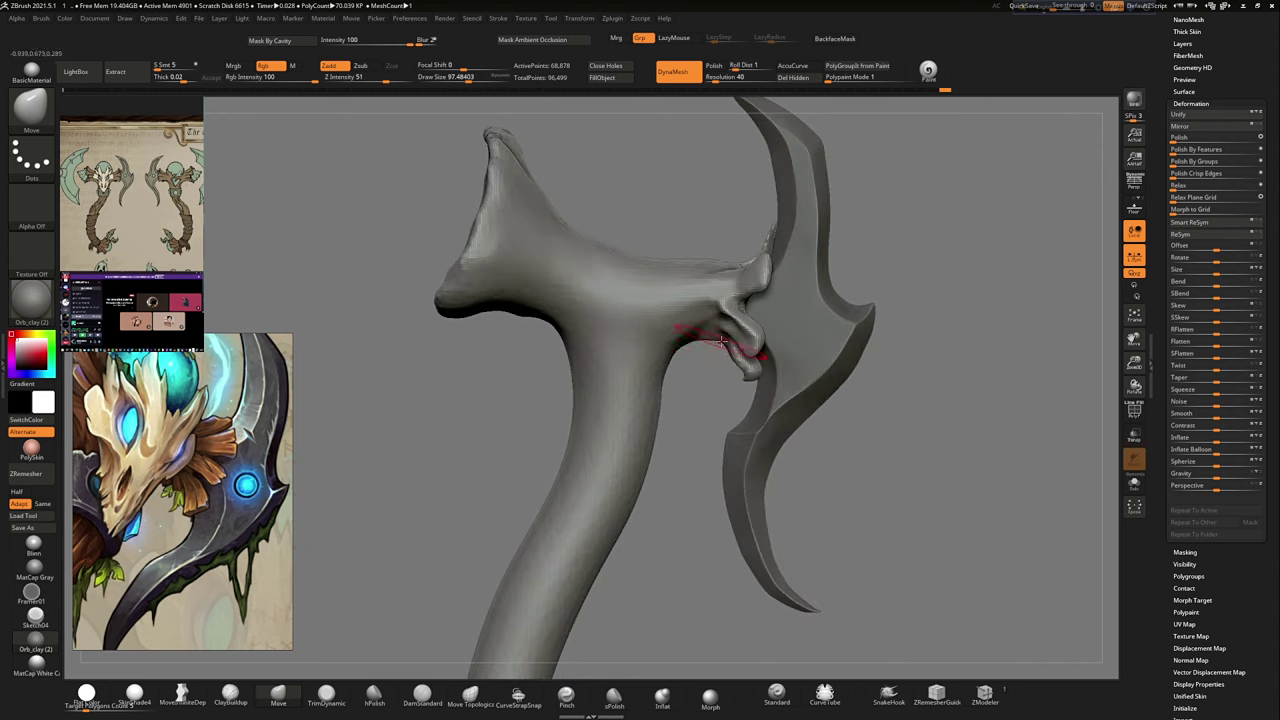
mouse_move(552, 318)
right_mouse_down("ctrl")
mouse_move(543, 343)
mouse_move(571, 457)
right_mouse_up("ctrl")
mouse_move(500, 557)
right_mouse_down("alt")
mouse_move(616, 505)
mouse_move(619, 411)
right_mouse_up("alt")
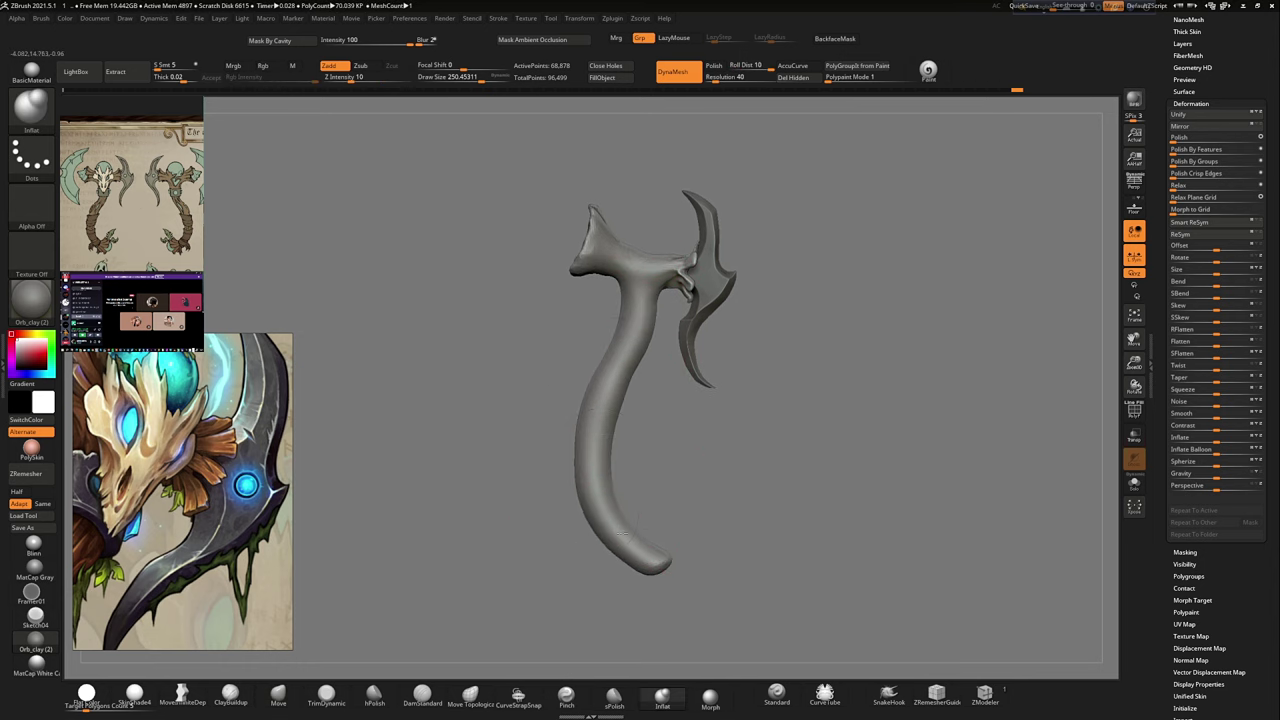
mouse_move(590, 448)
right_mouse_down()
mouse_move(869, 360)
mouse_move(623, 334)
mouse_move(933, 242)
mouse_move(748, 308)
right_mouse_up()
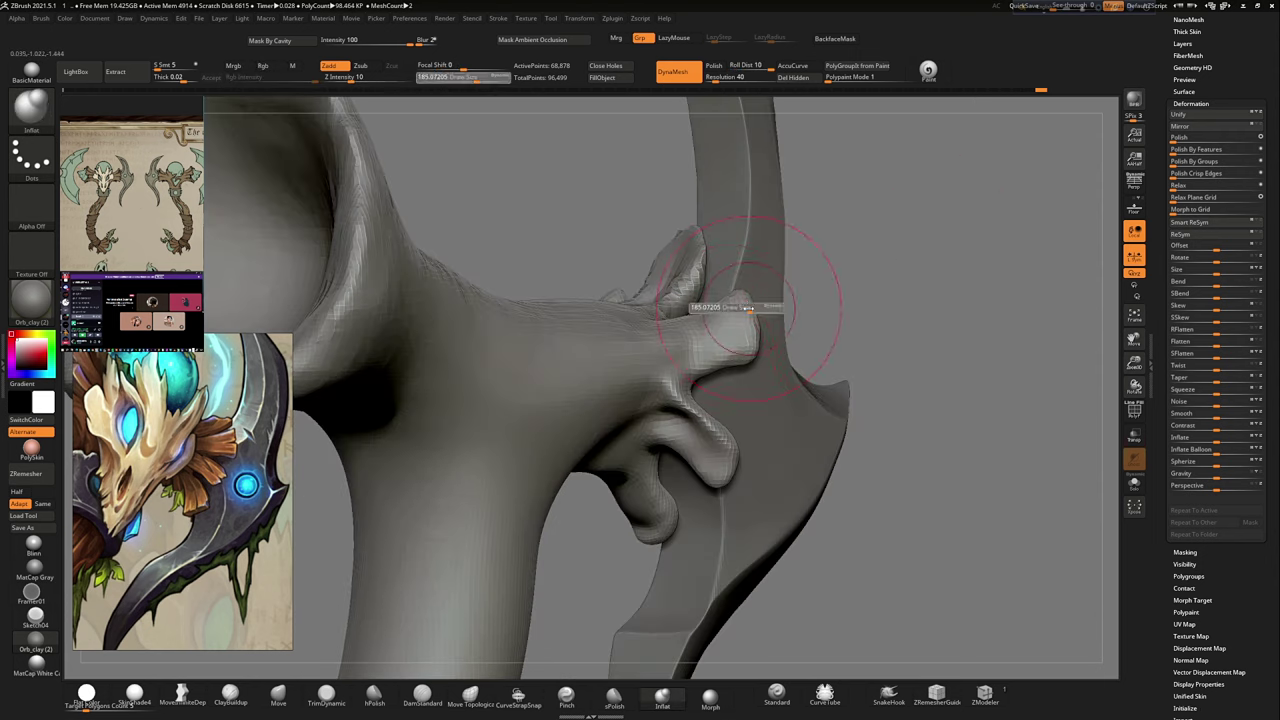
right_click_drag(741, 452, 709, 358)
mouse_move(733, 453)
right_mouse_down()
mouse_move(843, 317)
mouse_move(640, 280)
mouse_move(811, 263)
mouse_move(720, 66)
right_mouse_up()
Step: Turn on DynaMesh Polish and zoom in around the axe neck
left_click(714, 65)
right_click_drag(786, 266, 891, 280, "alt")
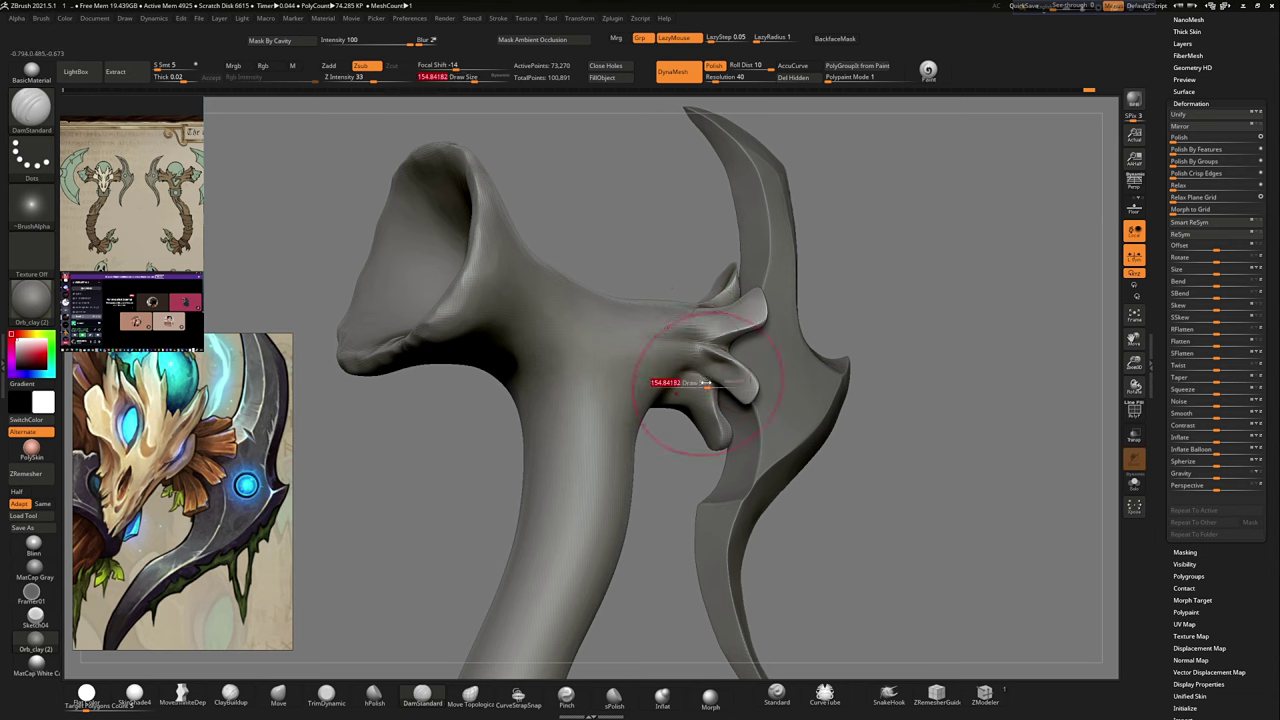
right_click_drag(705, 382, 808, 288)
mouse_move(681, 300)
right_mouse_down()
mouse_move(731, 378)
mouse_move(742, 327)
right_mouse_up()
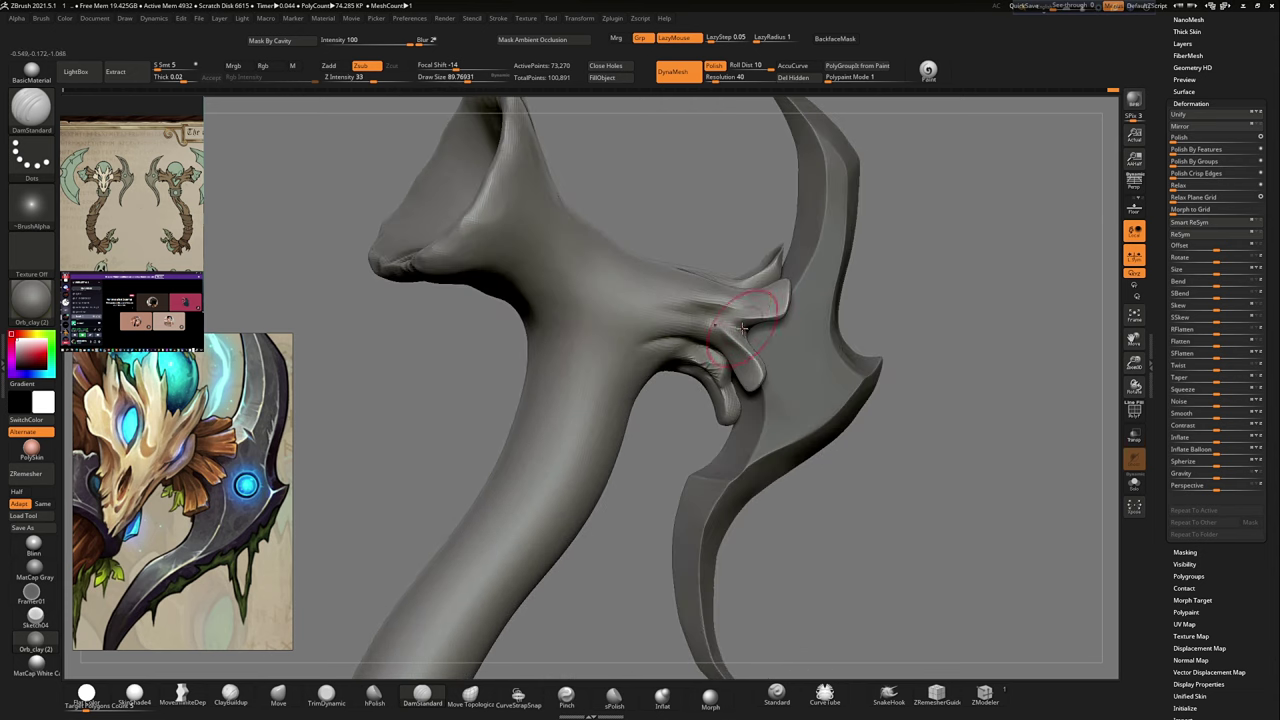
mouse_move(640, 312)
right_mouse_down()
mouse_move(931, 257)
mouse_move(870, 229)
mouse_move(720, 250)
right_mouse_up()
mouse_move(945, 200)
right_mouse_down()
mouse_move(720, 230)
mouse_move(877, 194)
mouse_move(853, 231)
mouse_move(880, 194)
mouse_move(857, 281)
mouse_move(849, 271)
mouse_move(743, 286)
mouse_move(717, 308)
right_mouse_up()
Step: Carve a groove along the left claw prong with DamStandard
key("b")
key("m")
key("v")
mouse_move(808, 250)
right_mouse_down()
mouse_move(790, 300)
mouse_move(800, 330)
mouse_move(842, 233)
mouse_move(765, 277)
mouse_move(642, 317)
mouse_move(600, 400)
right_mouse_up()
left_click(422, 697)
left_click_drag(643, 273, 628, 322)
mouse_move(686, 303)
right_mouse_down()
mouse_move(760, 330)
mouse_move(700, 300)
right_mouse_up()
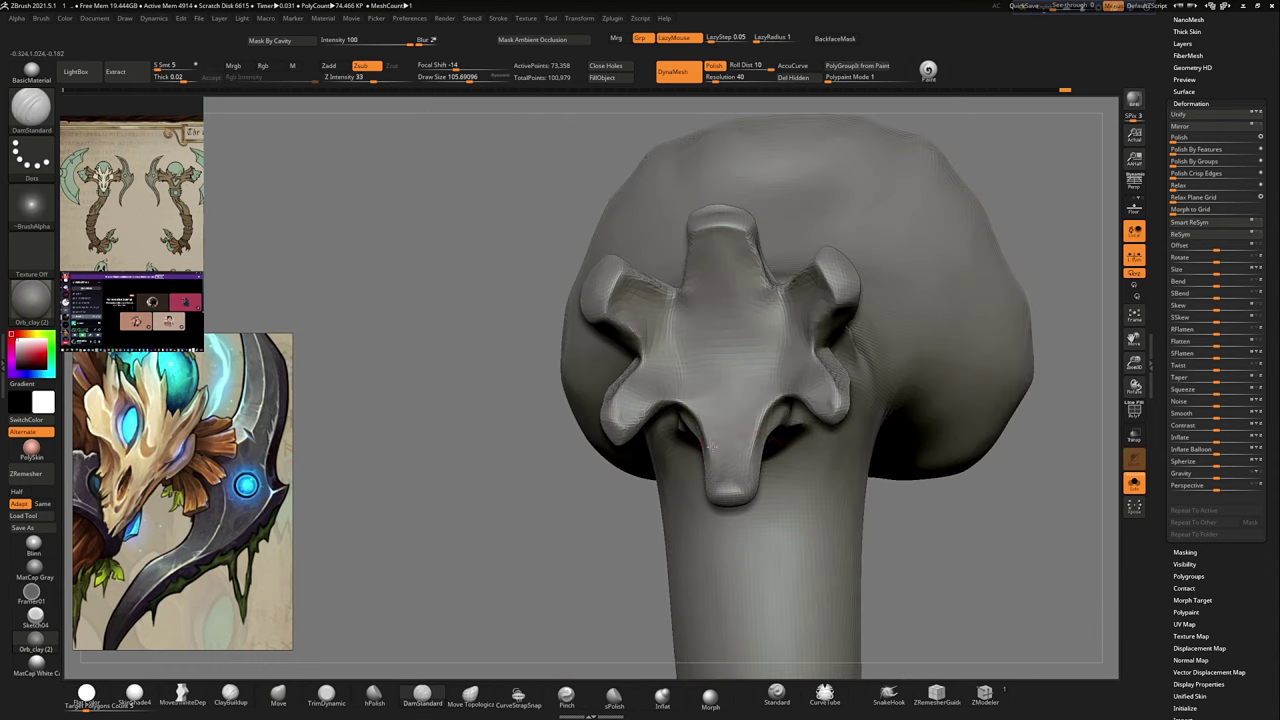
right_click_drag(1048, 175, 1010, 190)
Step: Build up the claws with ClayBuildup and push the lower prong outward to slim it
key("b")
key("c")
key("b")
mouse_move(738, 318)
right_mouse_down()
mouse_move(928, 334)
mouse_move(718, 405)
mouse_move(909, 329)
mouse_move(909, 291)
mouse_move(829, 300)
mouse_move(888, 331)
mouse_move(707, 397)
mouse_move(773, 353)
right_mouse_up()
key("b")
key("m")
key("v")
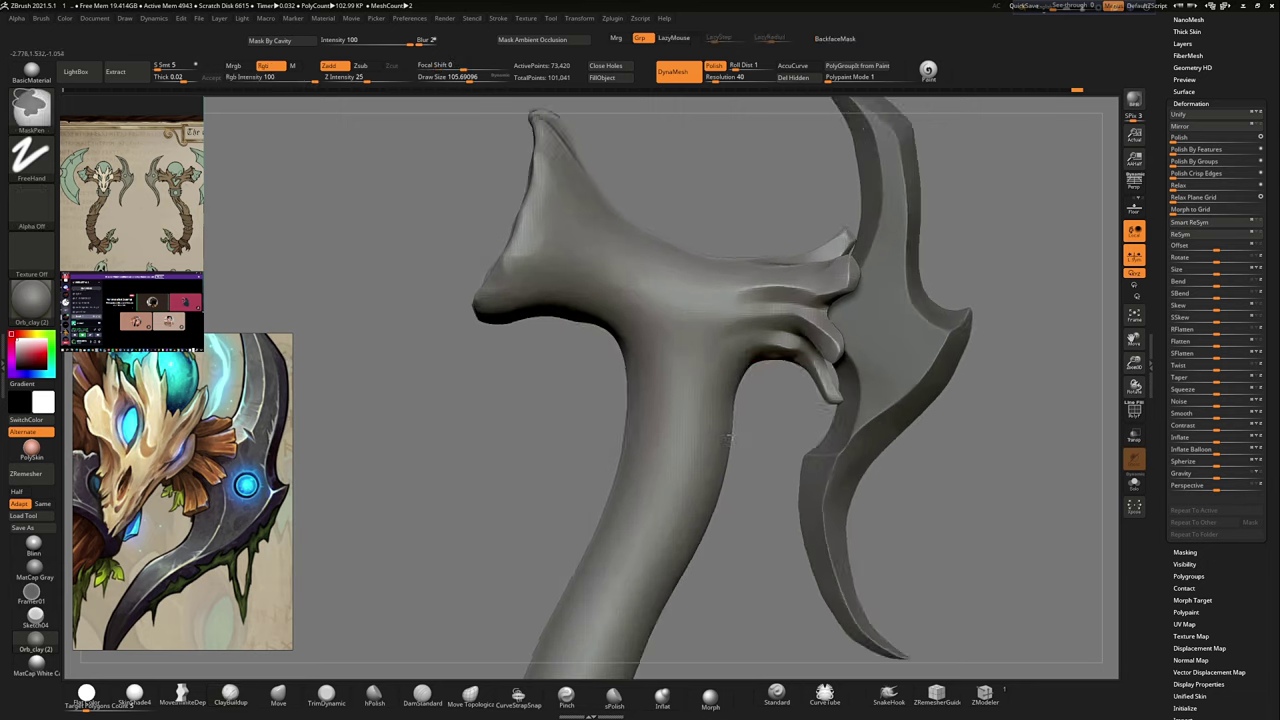
left_click_drag(806, 365, 860, 361)
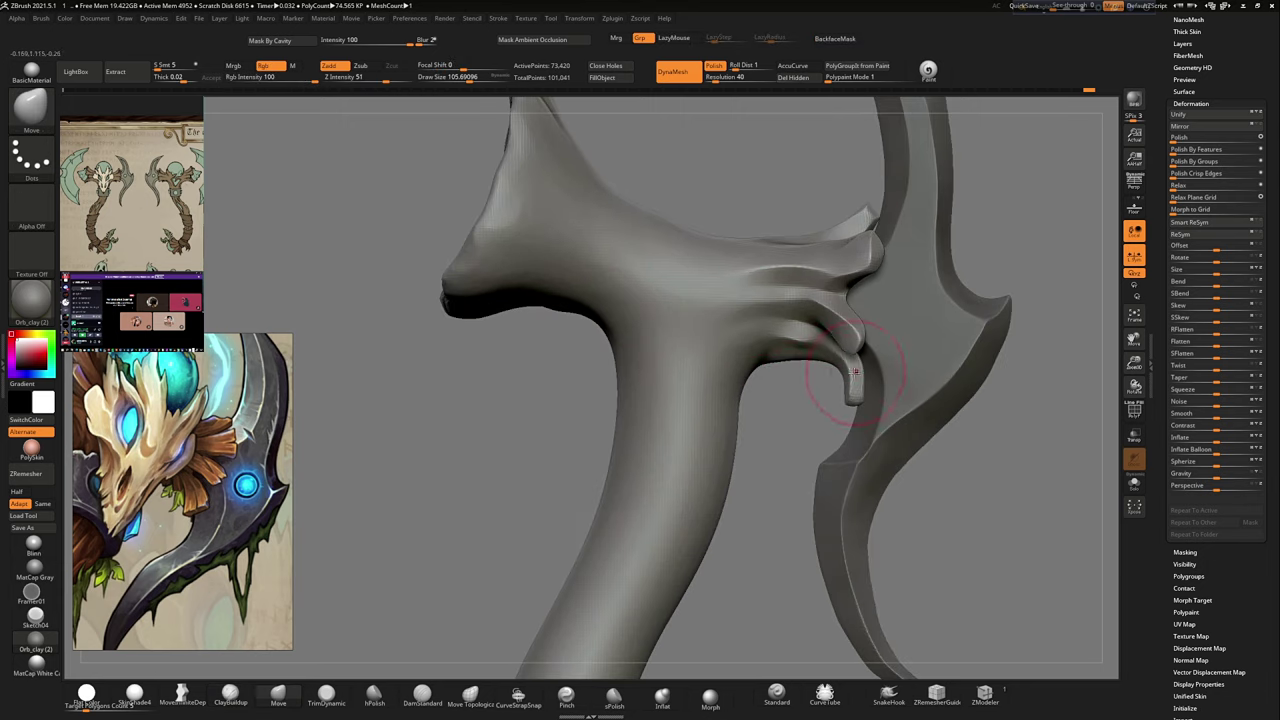
right_click_drag(853, 372, 990, 239)
right_click_drag(847, 310, 855, 262)
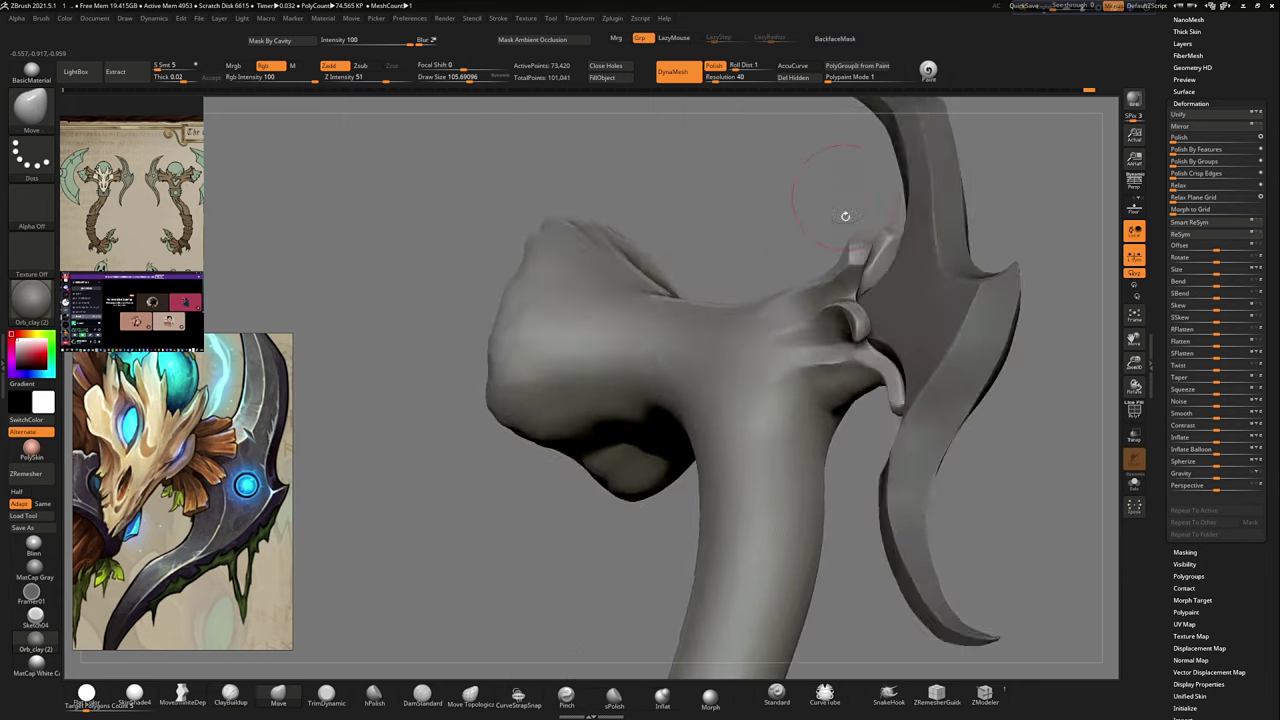
Step: Fit the axe in view, widen the canvas, and briefly bring up the Transpose gizmo
right_click_drag(777, 329, 776, 315)
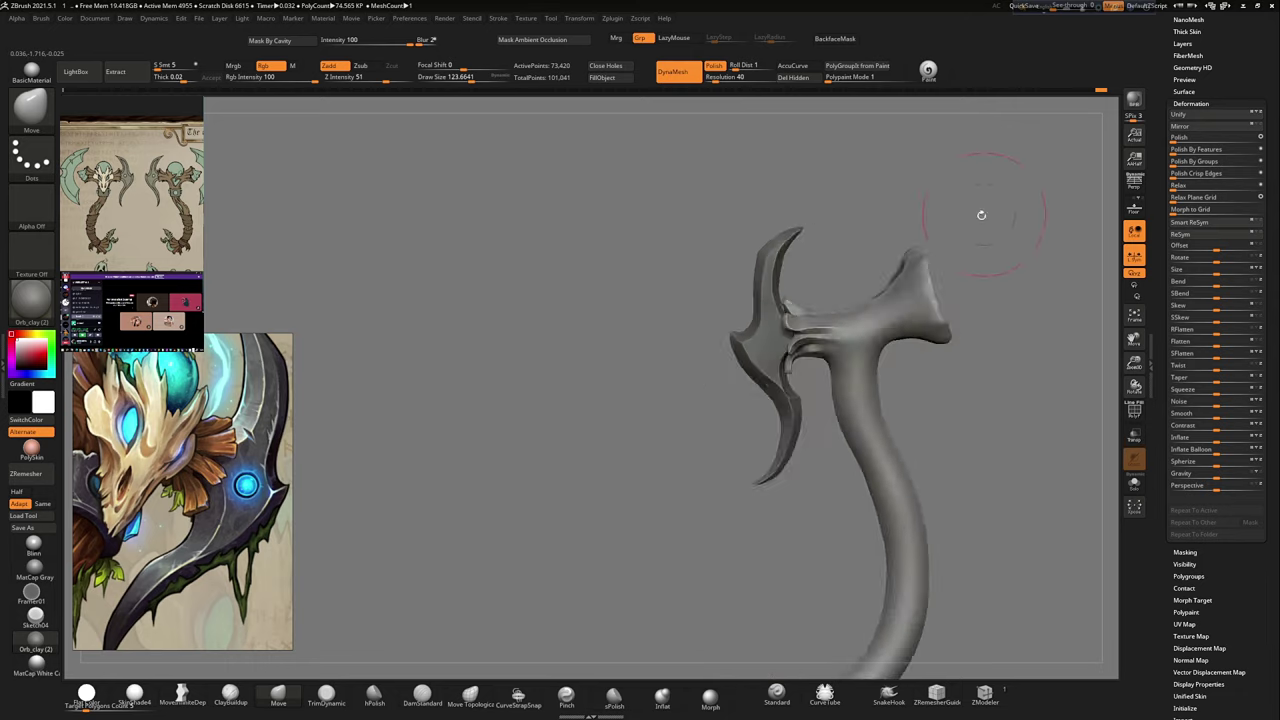
key("f")
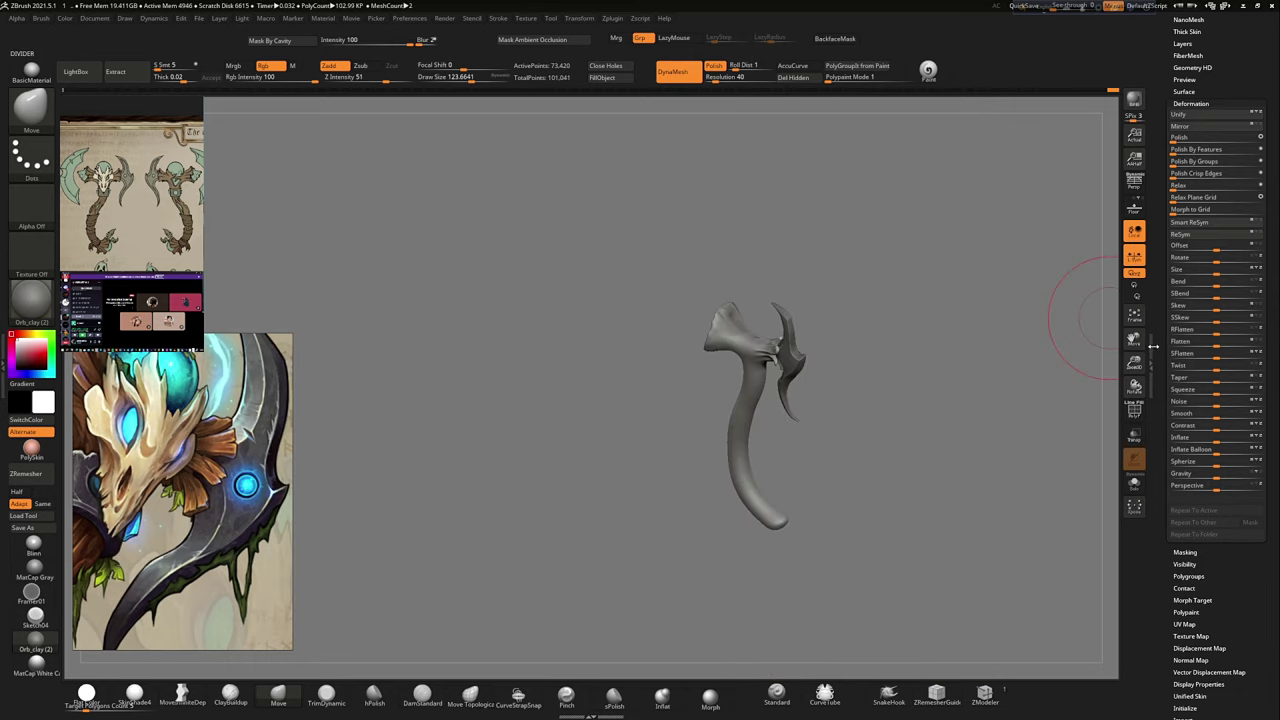
left_click(1153, 345)
right_click_drag(934, 351, 808, 422)
key("w")
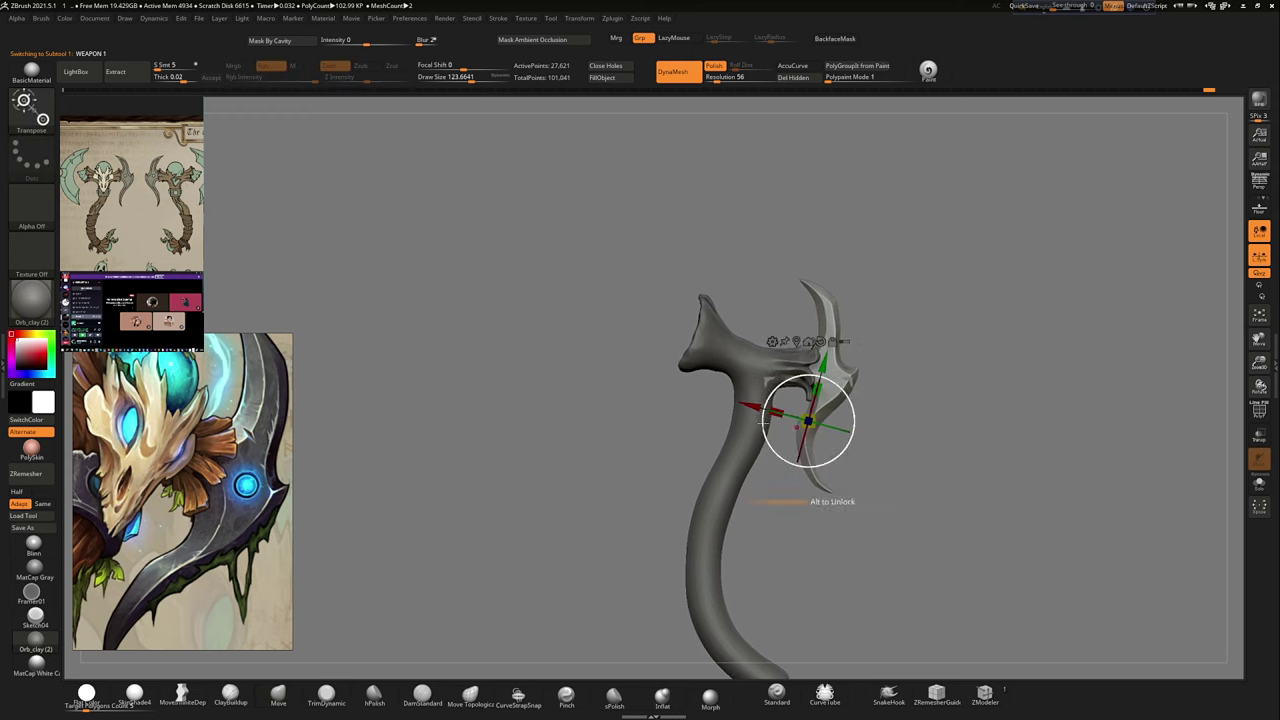
right_click(830, 360)
mouse_move(830, 360)
right_mouse_down()
mouse_move(816, 423)
mouse_move(866, 413)
right_mouse_up()
Step: Bend the upper blade spike into a sharper hook with the Move brush, then reframe the axe
key("q")
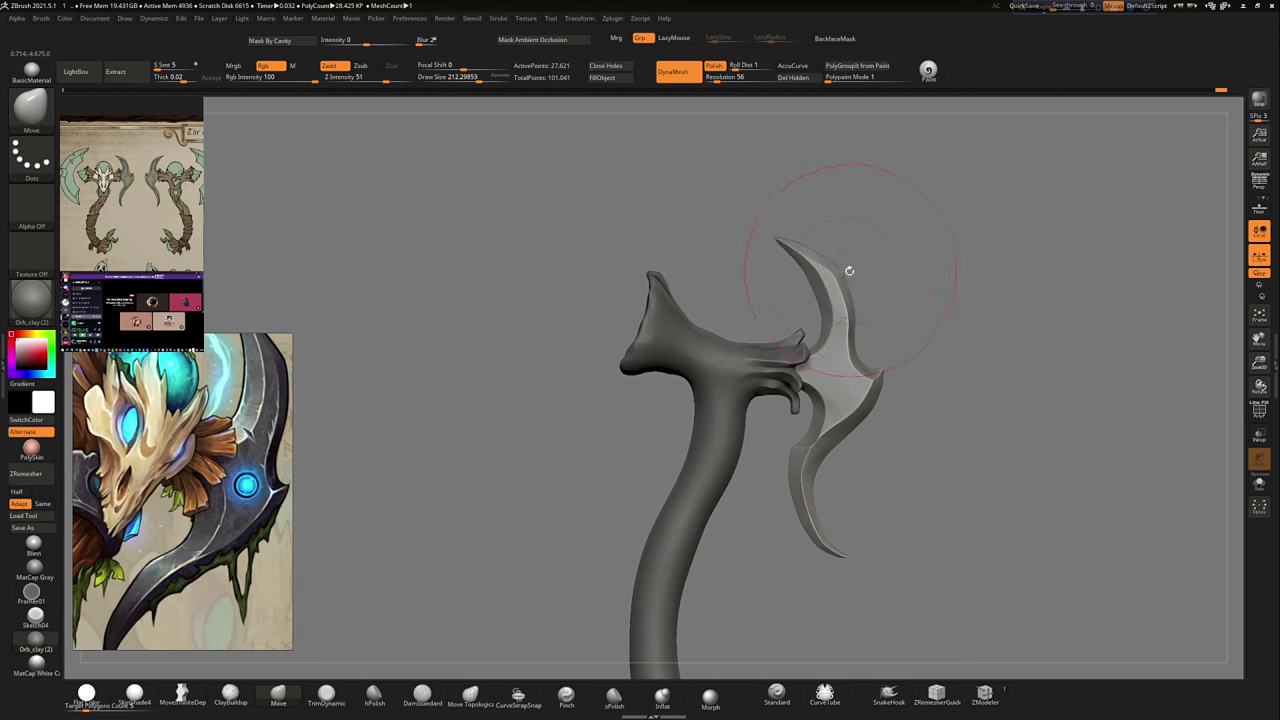
left_click_drag(847, 268, 812, 174)
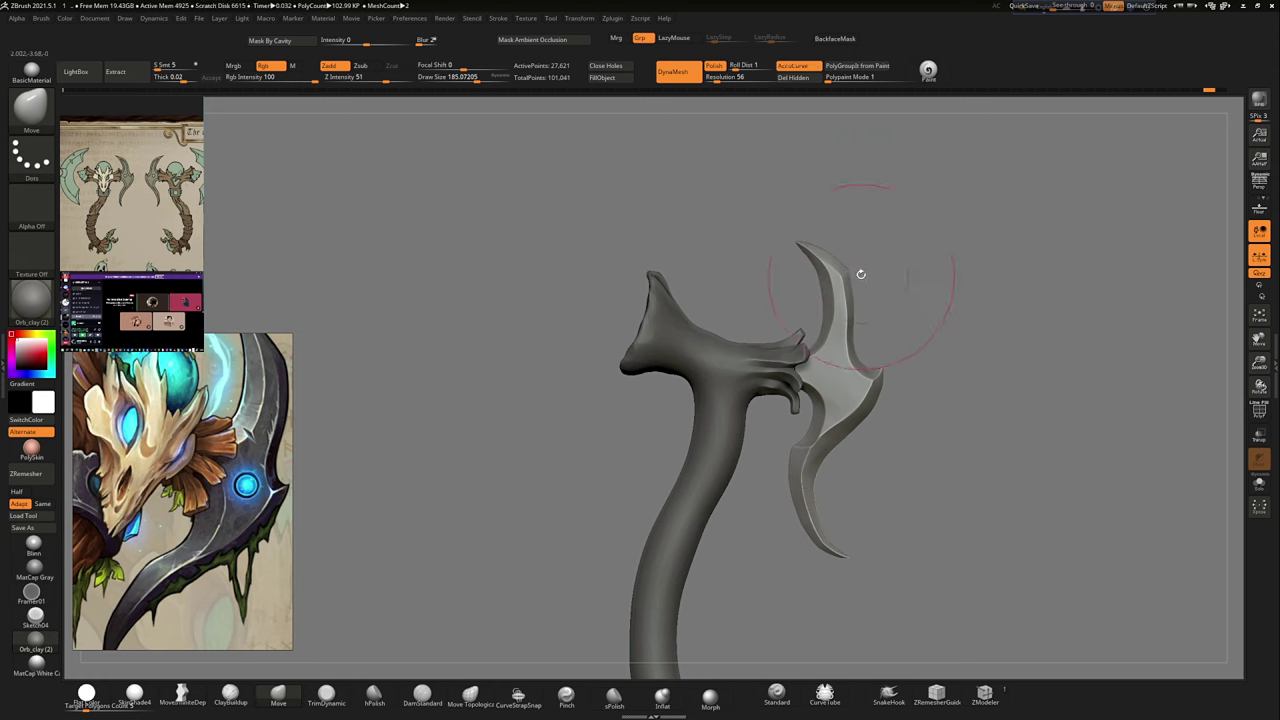
mouse_move(798, 367)
right_mouse_down()
mouse_move(737, 264)
mouse_move(828, 486)
right_mouse_up()
right_click_drag(787, 409, 925, 294)
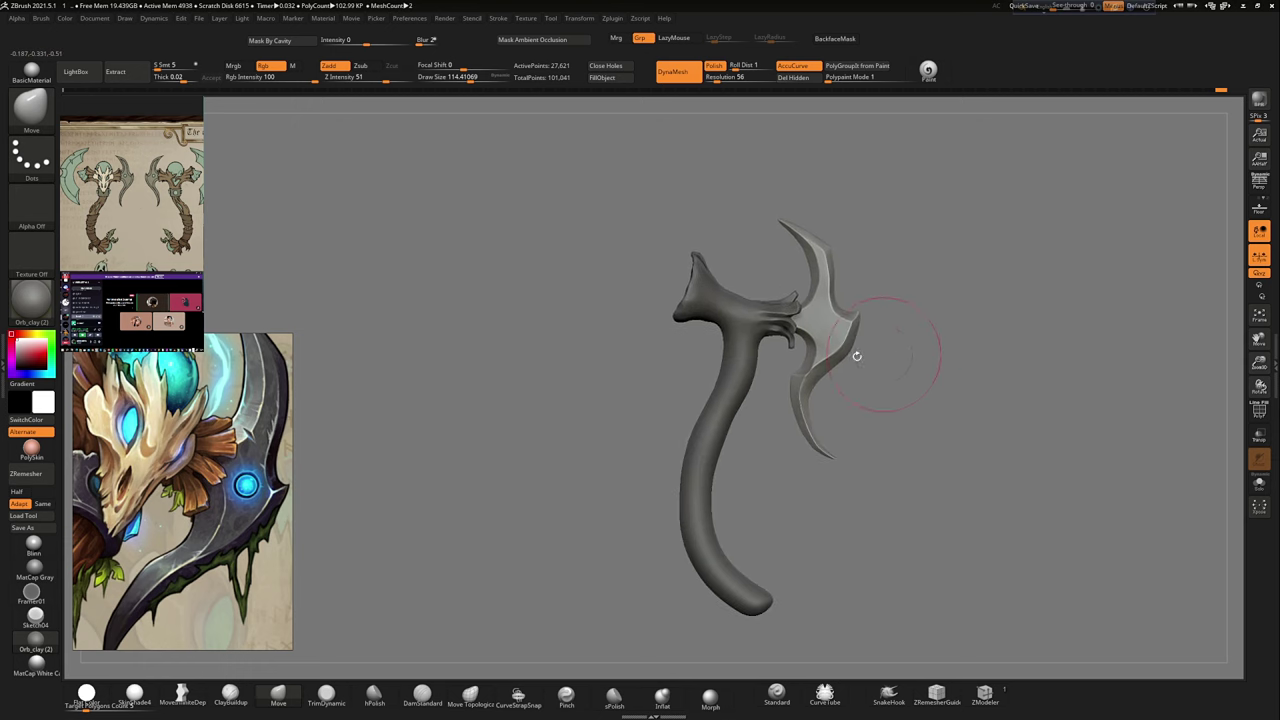
mouse_move(851, 340)
right_mouse_down()
mouse_move(977, 267)
mouse_move(829, 223)
mouse_move(708, 280)
mouse_move(729, 309)
mouse_move(764, 281)
mouse_move(762, 256)
mouse_move(766, 330)
mouse_move(345, 455)
right_mouse_up()
key("s")
Step: Orbit the axe to inspect the clawed head and horns from several angles
mouse_move(793, 178)
left_mouse_down()
mouse_move(800, 343)
mouse_move(820, 207)
left_mouse_up()
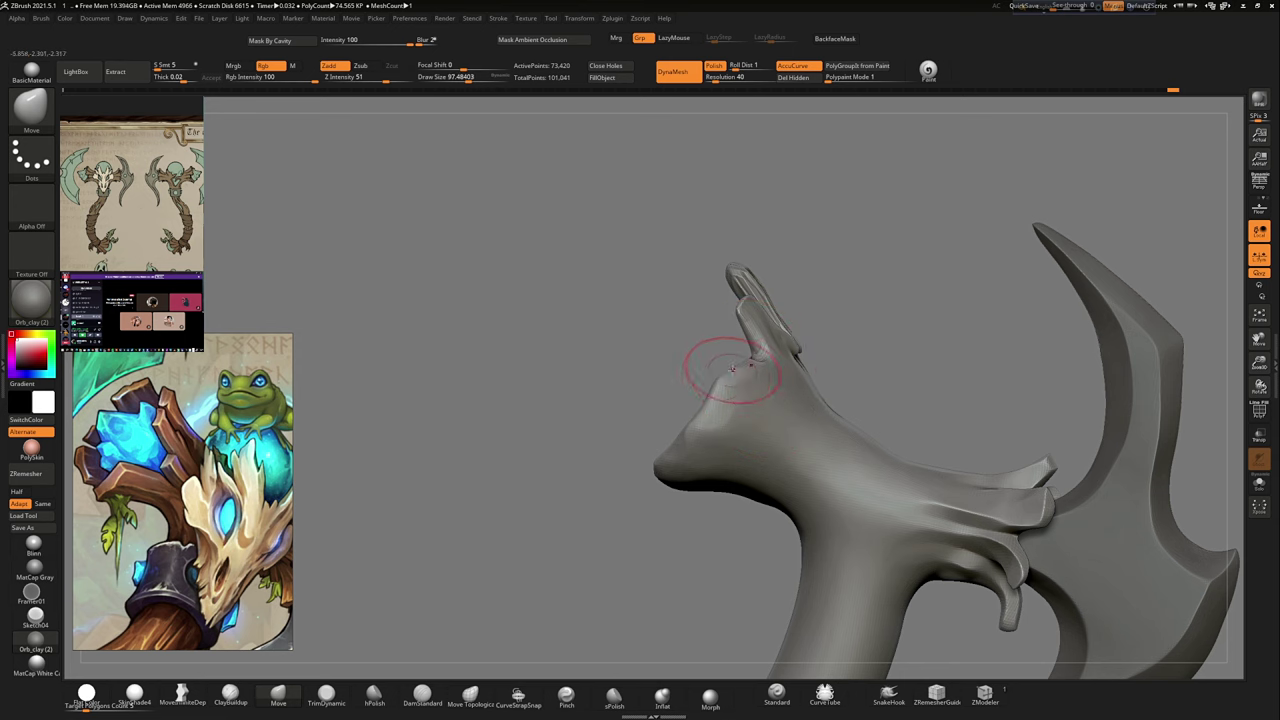
right_click_drag(703, 380, 755, 366)
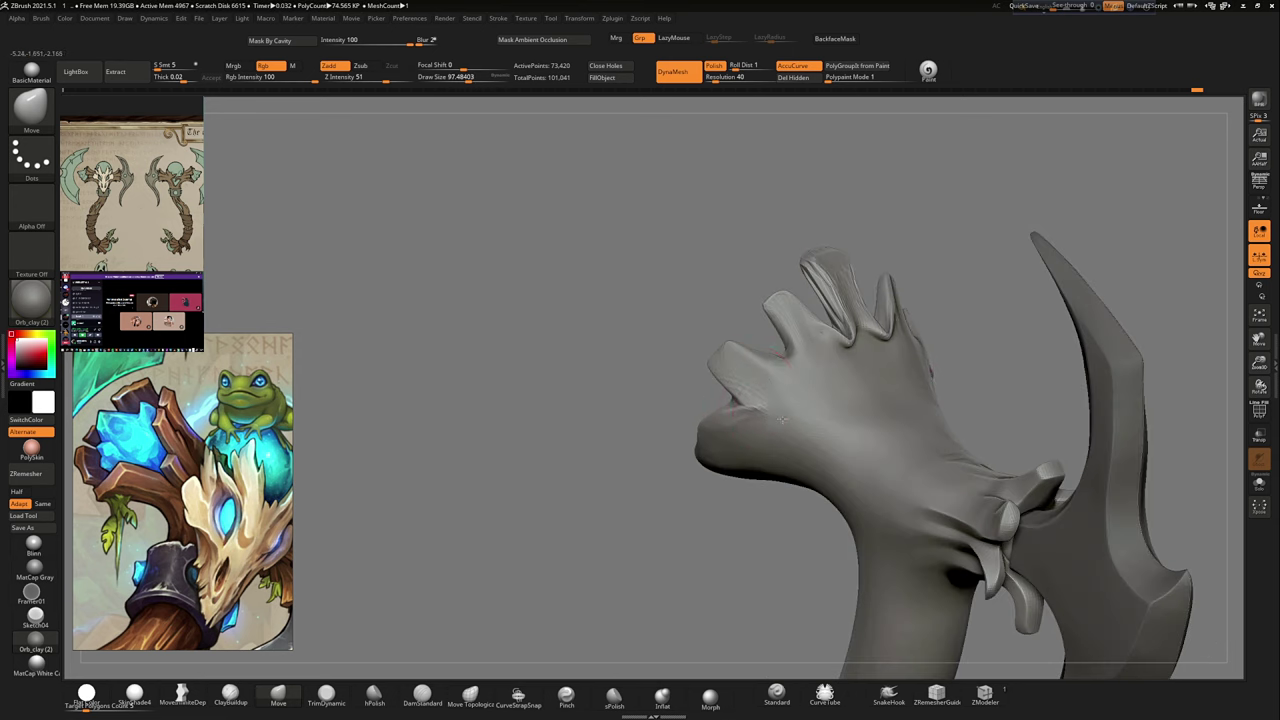
mouse_move(751, 258)
left_mouse_down()
mouse_move(877, 249)
mouse_move(871, 271)
mouse_move(806, 318)
mouse_move(816, 260)
mouse_move(857, 249)
mouse_move(735, 333)
mouse_move(653, 413)
left_mouse_up()
mouse_move(742, 422)
left_mouse_down()
mouse_move(716, 391)
mouse_move(716, 360)
mouse_move(708, 407)
left_mouse_up()
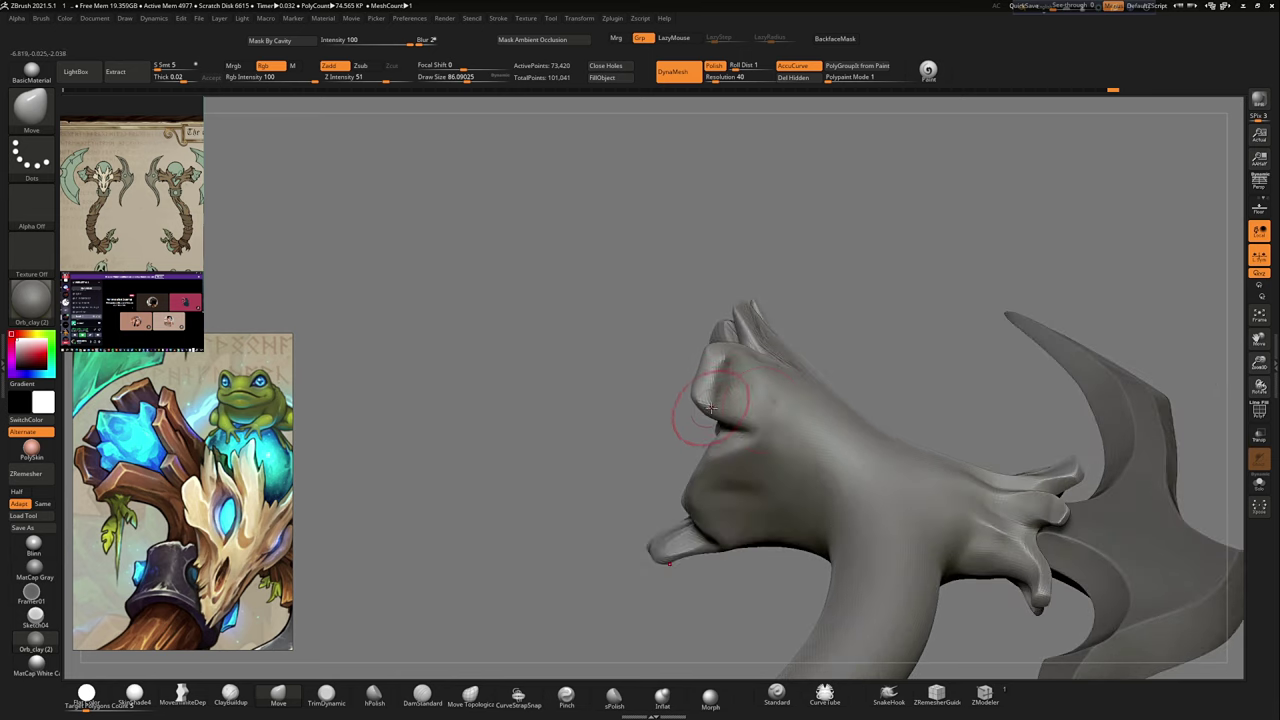
left_click_drag(789, 376, 706, 371)
Step: Select DamStandard (B-D-S) and orbit to a front view of the flower-shaped head
key("b")
key("d")
key("s")
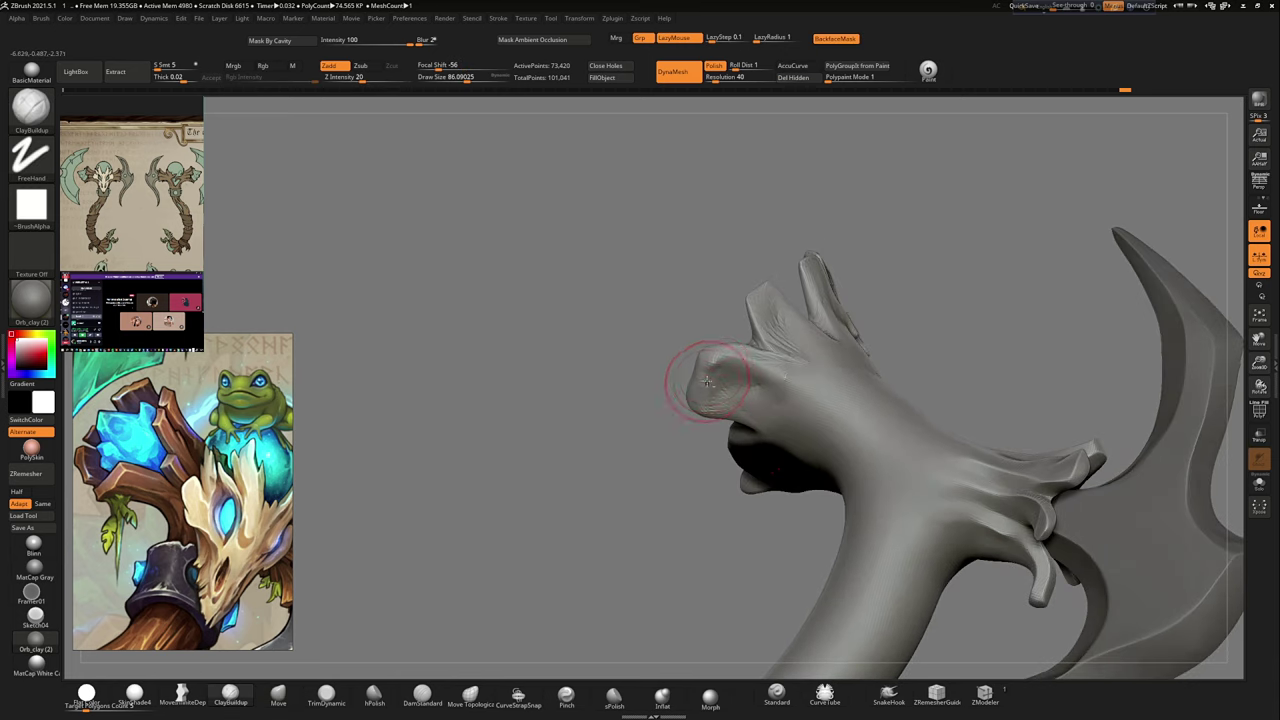
left_click_drag(740, 274, 740, 362)
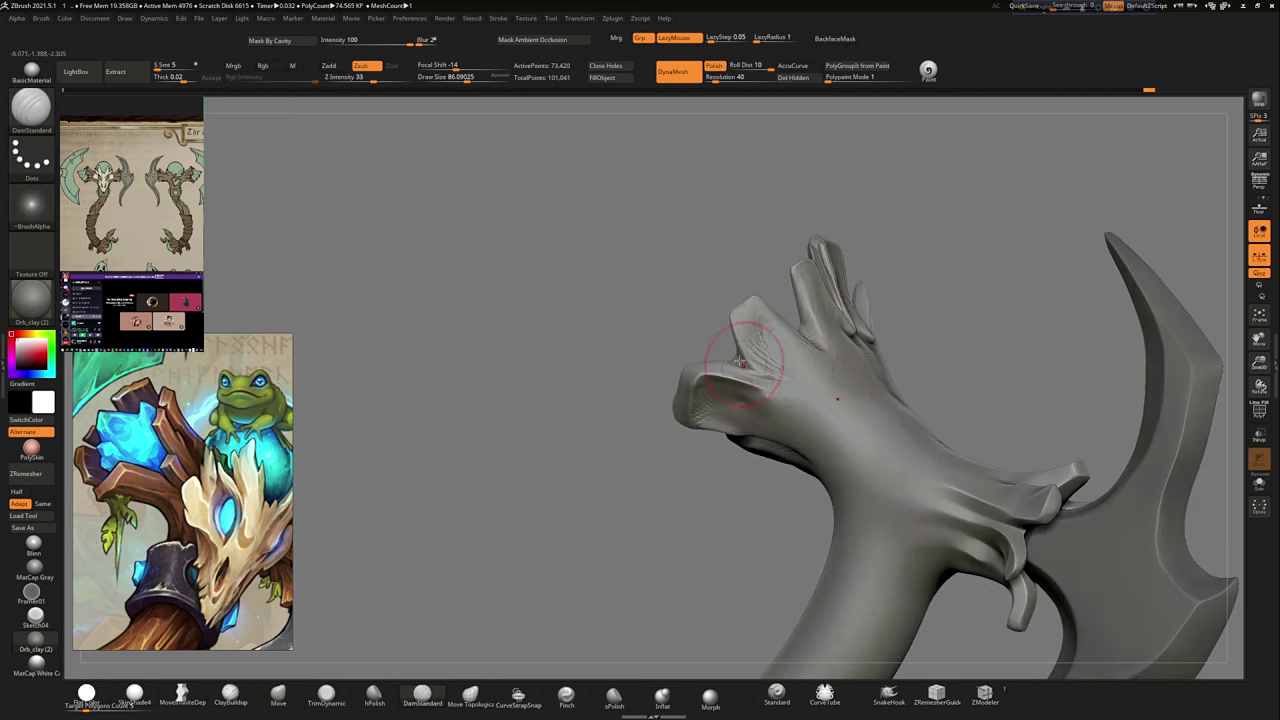
mouse_move(820, 345)
left_mouse_down()
mouse_move(830, 310)
mouse_move(857, 329)
mouse_move(811, 217)
mouse_move(794, 237)
mouse_move(834, 223)
mouse_move(820, 266)
mouse_move(849, 429)
left_mouse_up()
mouse_move(714, 443)
left_mouse_down()
mouse_move(771, 451)
mouse_move(736, 485)
mouse_move(829, 443)
mouse_move(813, 440)
left_mouse_up()
mouse_move(771, 519)
right_mouse_down()
mouse_move(766, 450)
mouse_move(735, 445)
right_mouse_up()
right_click_drag(772, 371, 703, 463)
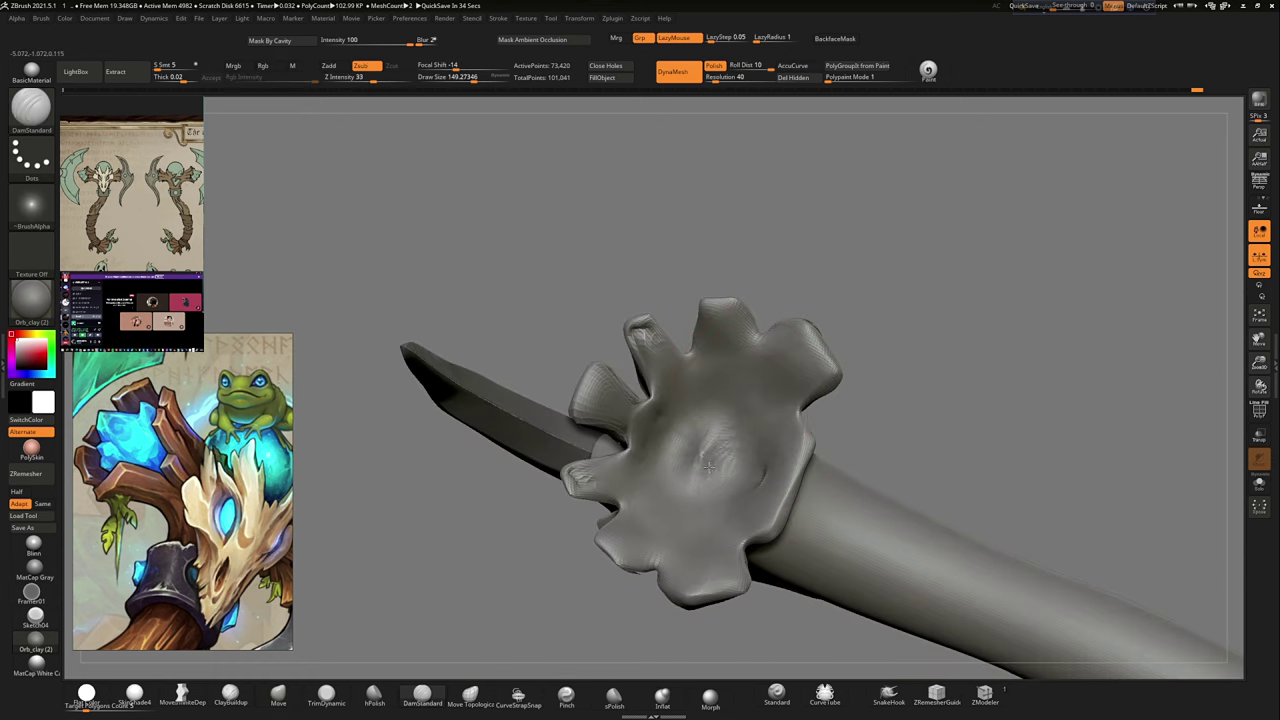
mouse_move(771, 495)
right_mouse_down()
mouse_move(820, 391)
mouse_move(785, 305)
mouse_move(750, 420)
mouse_move(686, 286)
mouse_move(913, 277)
right_mouse_up()
Step: Switch to the Move brush, resize it, and frame a close view of the clawed head
key("b")
key("m")
key("v")
key("v")
key("v")
key("s")
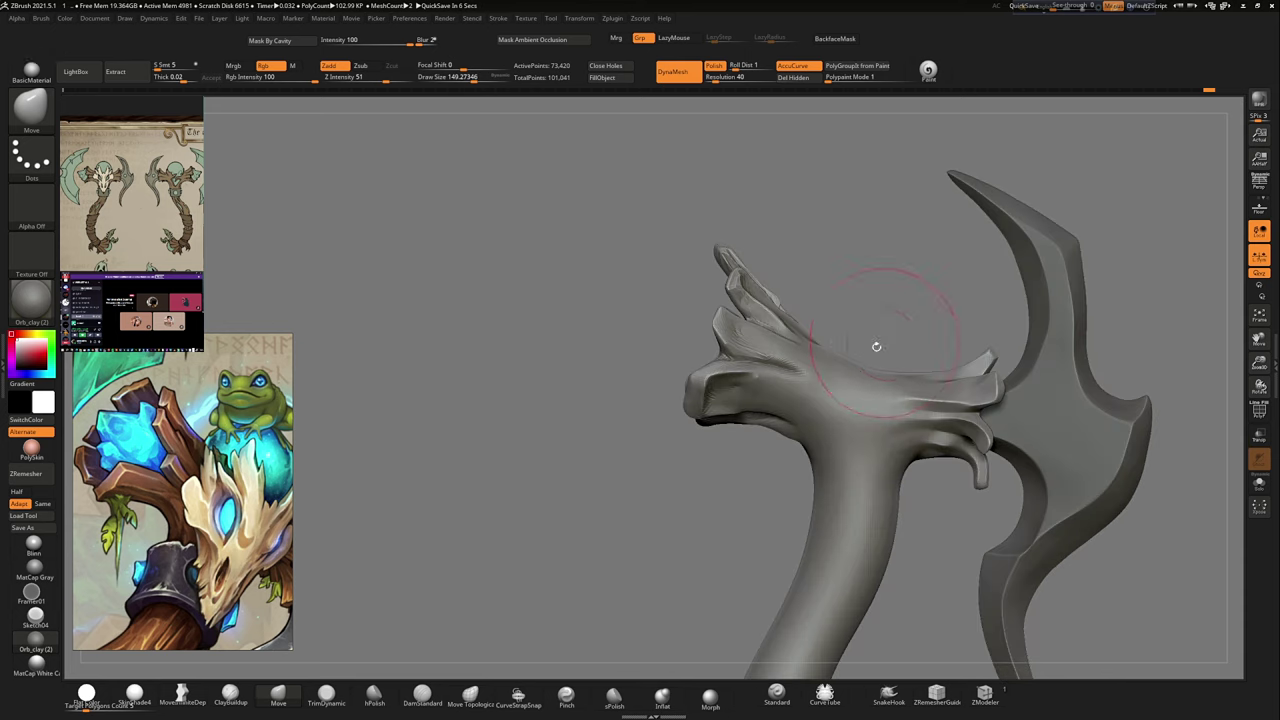
key("f")
right_click_drag(876, 346, 1014, 249)
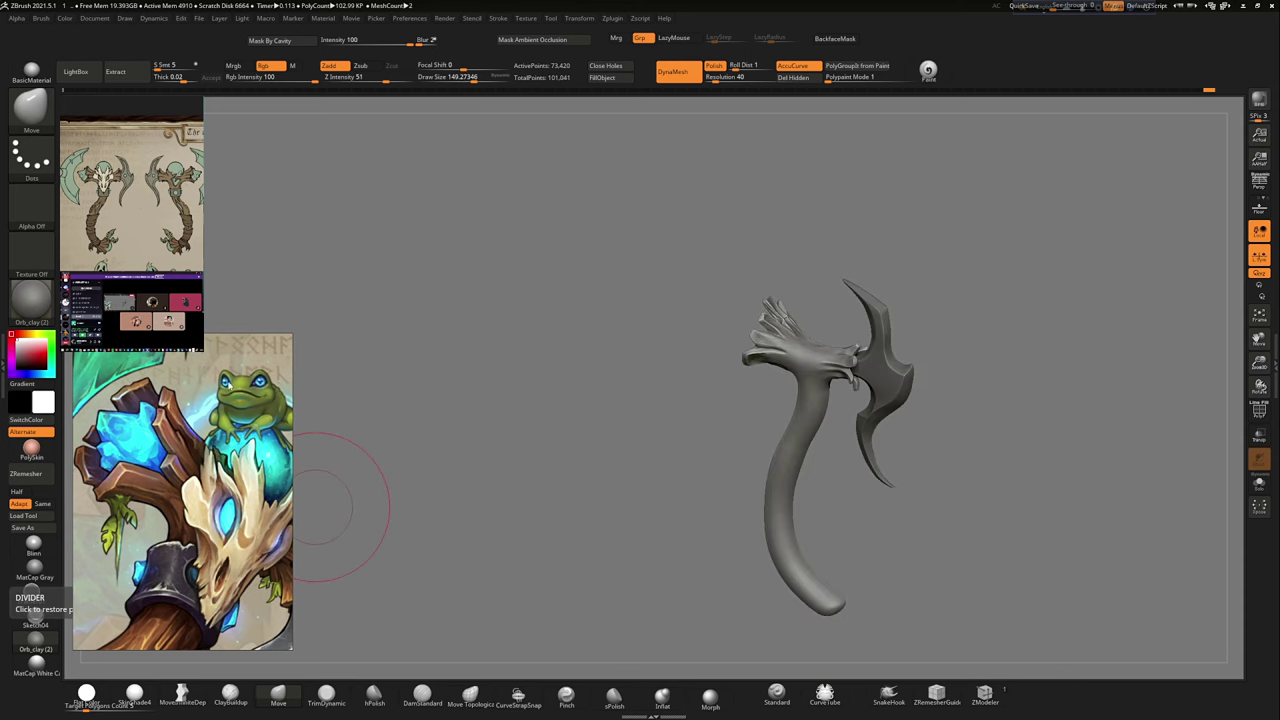
mouse_move(895, 382)
right_mouse_down()
mouse_move(855, 279)
mouse_move(629, 343)
right_mouse_up()
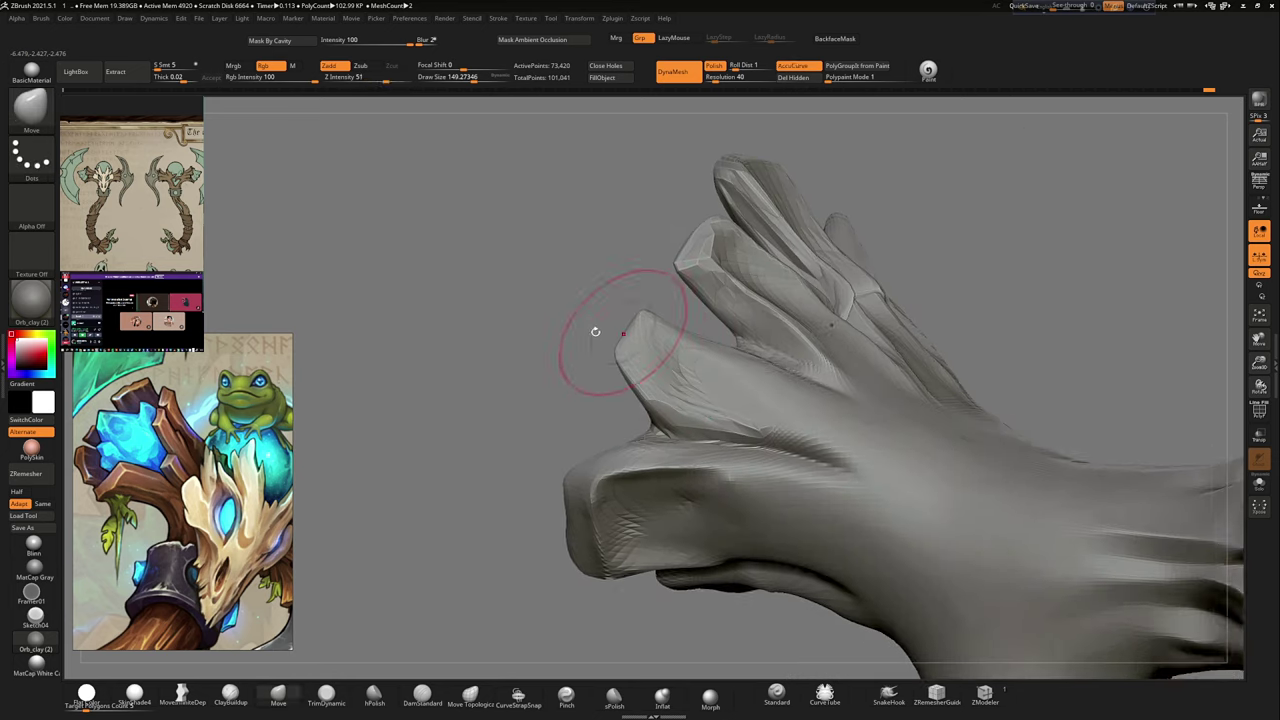
Step: Re-frame the model and orbit closely around the claw fingers
key("f")
right_click_drag(671, 300, 700, 360)
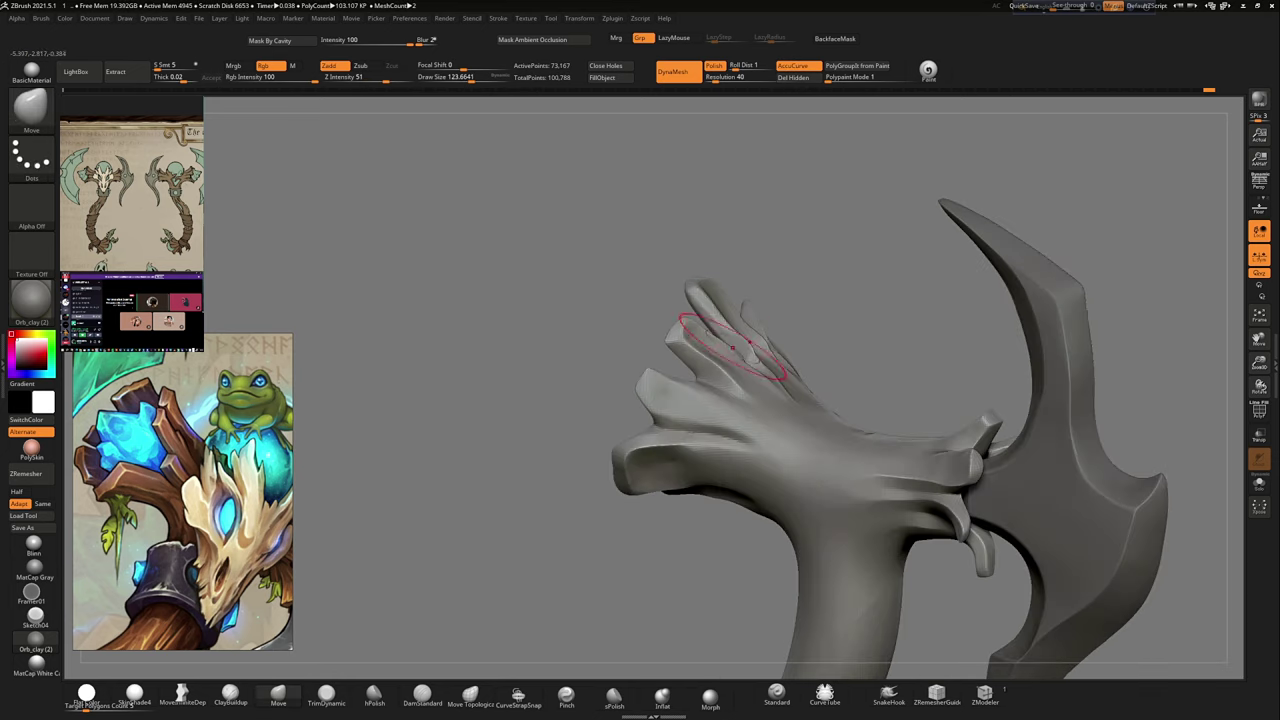
right_click_drag(600, 500, 648, 392)
right_click_drag(786, 468, 638, 397)
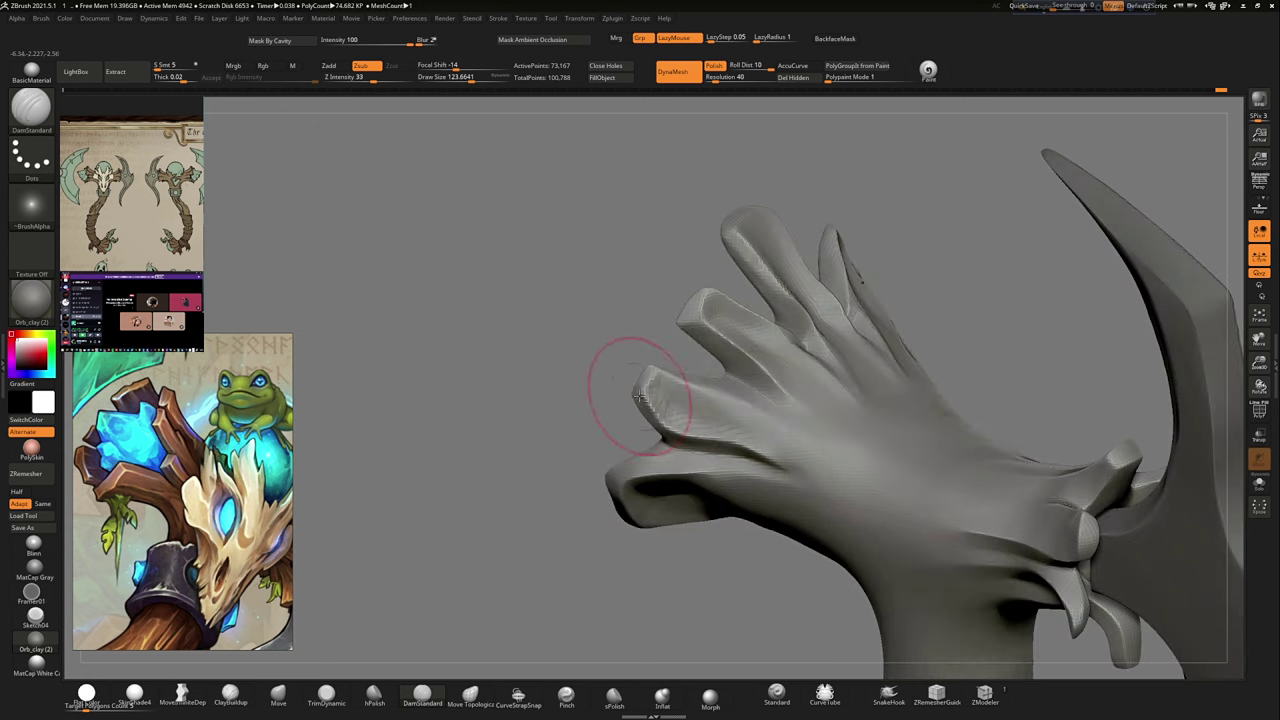
mouse_move(835, 430)
right_mouse_down()
mouse_move(700, 286)
mouse_move(745, 212)
right_mouse_up()
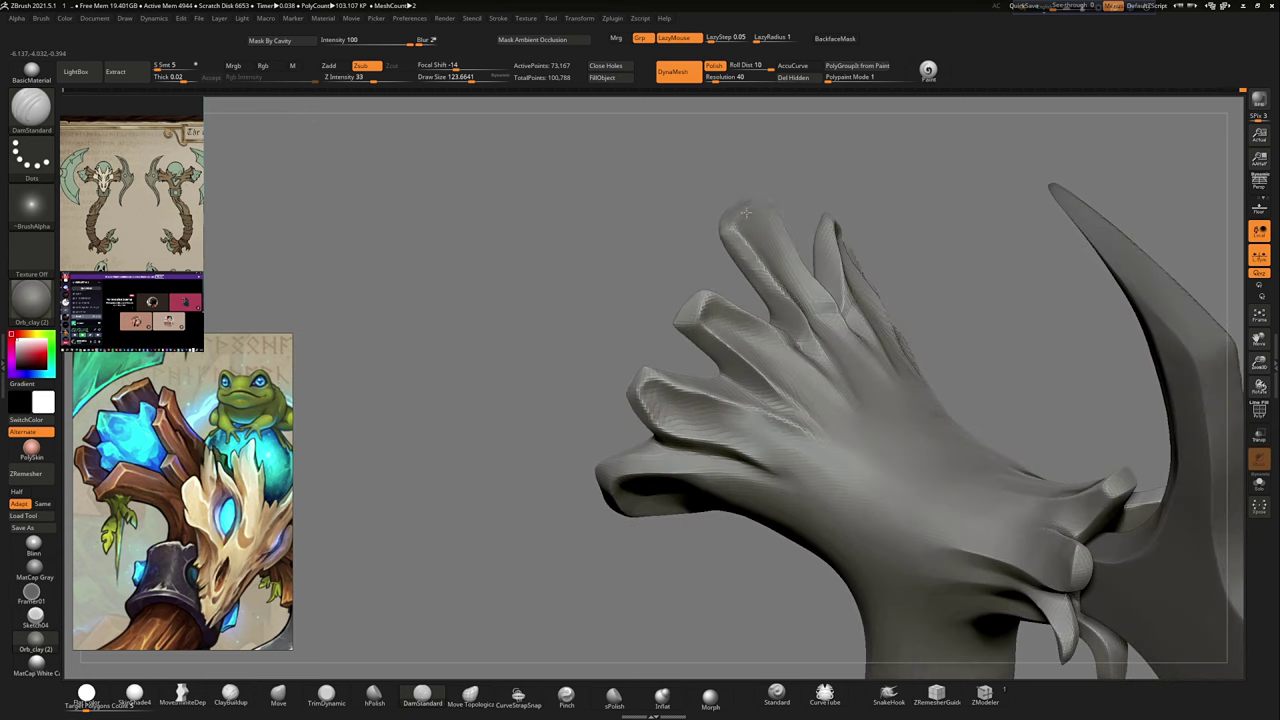
mouse_move(763, 268)
right_mouse_down()
mouse_move(846, 203)
mouse_move(829, 371)
mouse_move(711, 386)
mouse_move(764, 328)
mouse_move(820, 322)
right_mouse_up()
Step: Reselect the Move brush and bring the claw fingers to a frontal close-up
key("b")
key("m")
key("v")
right_click_drag(878, 407, 803, 315)
mouse_move(833, 380)
right_mouse_down()
mouse_move(860, 300)
mouse_move(849, 260)
mouse_move(822, 450)
mouse_move(884, 262)
right_mouse_up()
mouse_move(824, 334)
right_mouse_down("ctrl")
mouse_move(800, 420)
mouse_move(780, 300)
mouse_move(686, 357)
mouse_move(737, 387)
mouse_move(775, 330)
mouse_move(789, 254)
mouse_move(699, 418)
mouse_move(728, 114)
mouse_move(677, 385)
right_mouse_up("ctrl")
Step: Select the Extract0 subtool and swell it into a large ball with the Move brush
left_click(760, 397, "alt")
key("w")
key("space")
left_click(699, 418)
left_click(632, 392, "alt")
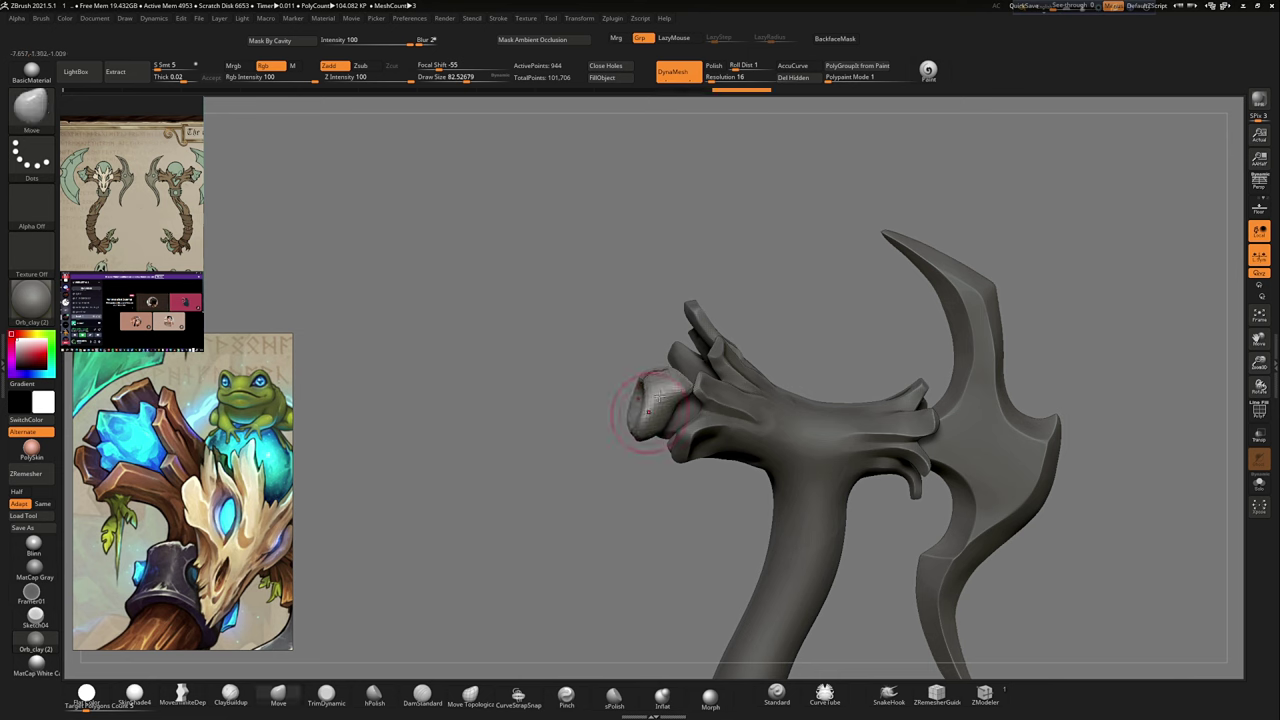
left_click_drag(634, 480, 657, 386)
mouse_move(771, 214)
right_mouse_down()
mouse_move(657, 378)
mouse_move(560, 380)
mouse_move(700, 430)
right_mouse_up()
key("w")
key("space")
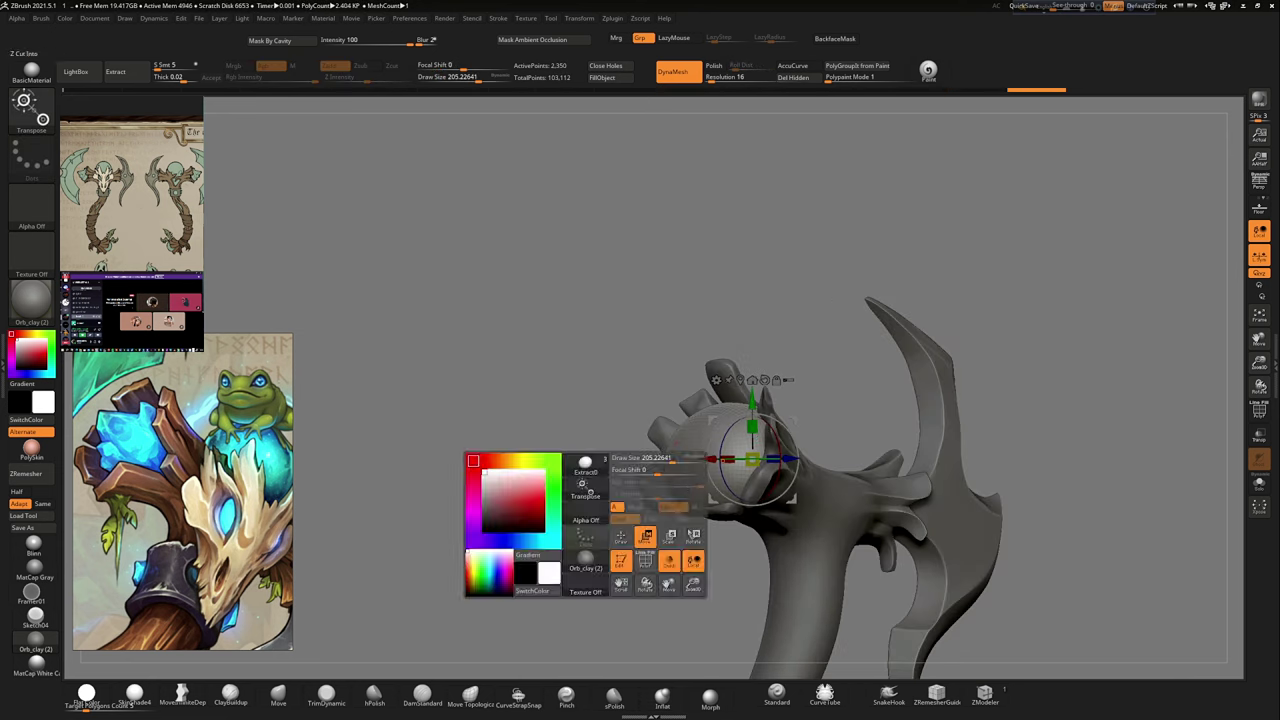
key("q")
Step: Orbit to the sphere at the tip, enlarge the brush, and select DamStandard
mouse_move(589, 490)
right_mouse_down()
mouse_move(786, 386)
mouse_move(777, 343)
mouse_move(760, 453)
mouse_move(724, 419)
right_mouse_up()
mouse_move(694, 377)
right_mouse_down()
mouse_move(706, 422)
mouse_move(673, 368)
mouse_move(706, 303)
mouse_move(760, 345)
mouse_move(817, 347)
mouse_move(778, 401)
mouse_move(749, 358)
right_mouse_up()
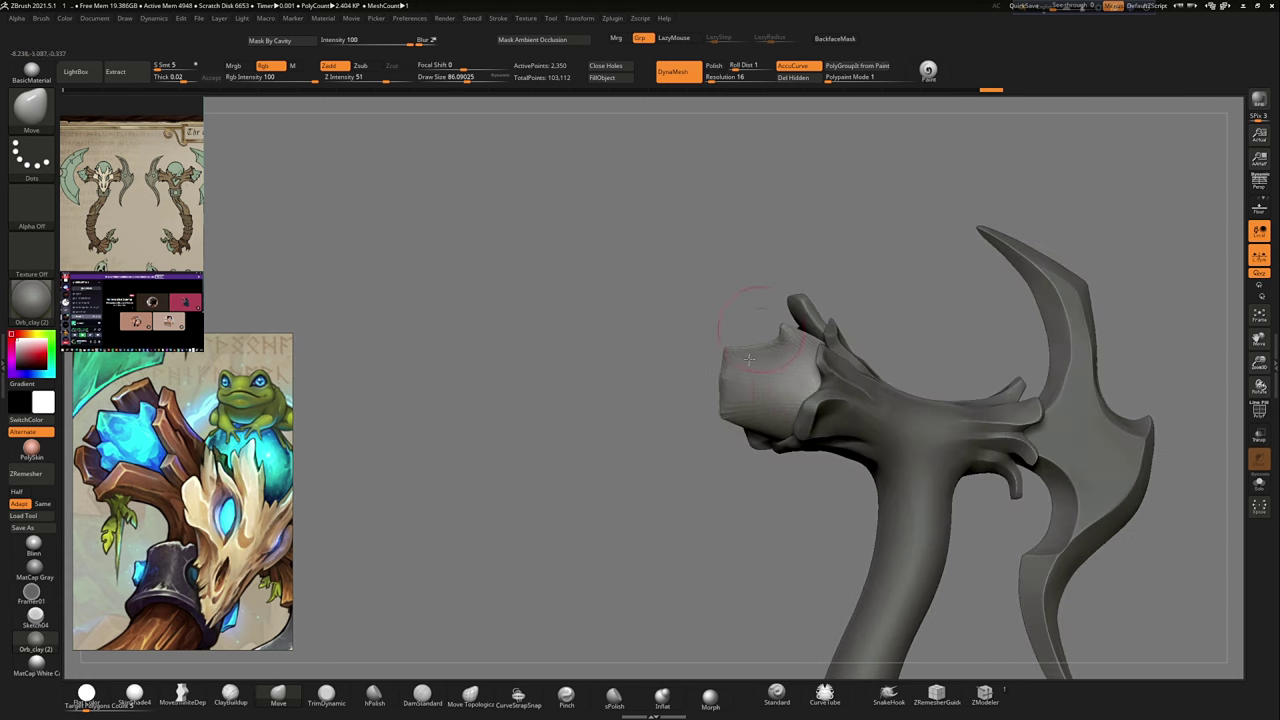
mouse_move(770, 418)
right_mouse_down()
mouse_move(760, 370)
mouse_move(752, 403)
right_mouse_up()
key("s")
mouse_move(746, 354)
right_mouse_down()
mouse_move(723, 349)
mouse_move(739, 281)
mouse_move(773, 381)
right_mouse_up()
key("b")
key("d")
key("s")
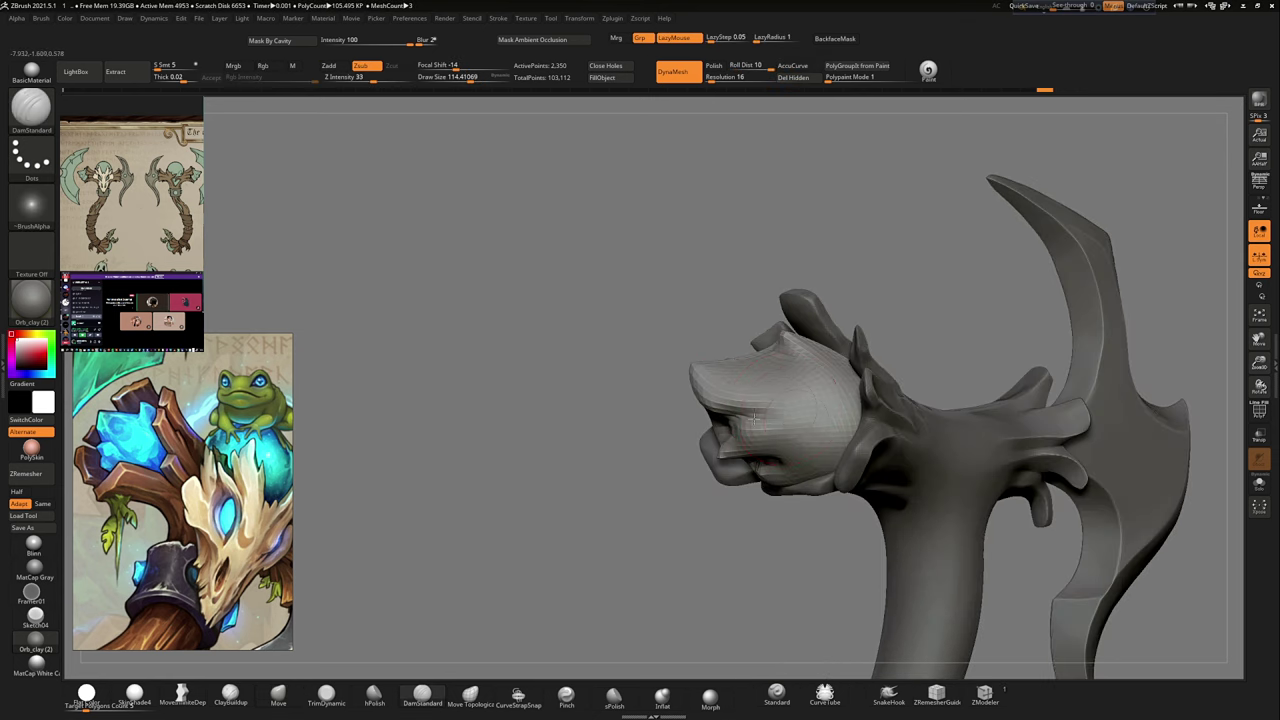
mouse_move(761, 428)
right_mouse_down()
mouse_move(857, 186)
mouse_move(820, 300)
mouse_move(830, 340)
mouse_move(850, 350)
mouse_move(786, 177)
mouse_move(680, 337)
mouse_move(651, 429)
mouse_move(736, 112)
right_mouse_up()
Step: DynaMesh the knob at resolution 32 for an even surface
left_click_drag(678, 238, 700, 250, "ctrl")
right_click_drag(700, 250, 800, 286)
left_click(735, 76)
type("32")
key("Return")
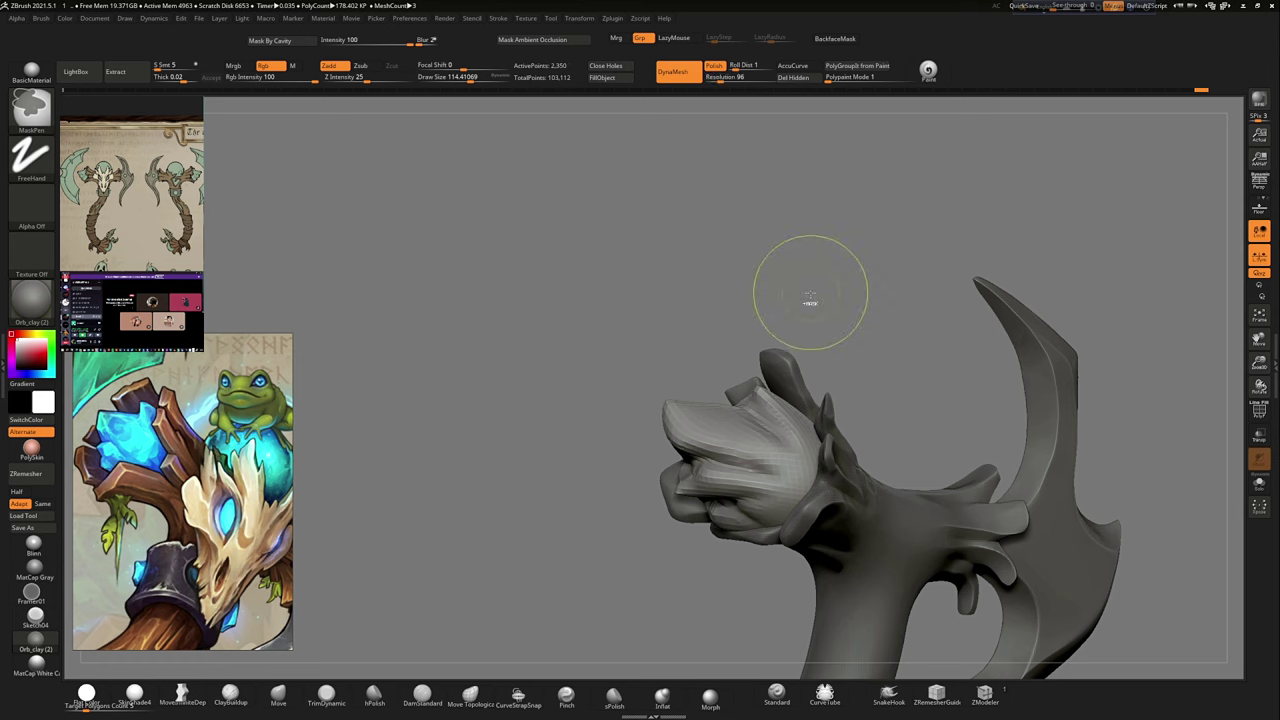
left_click_drag(810, 262, 821, 253, "ctrl")
right_click_drag(821, 253, 732, 437)
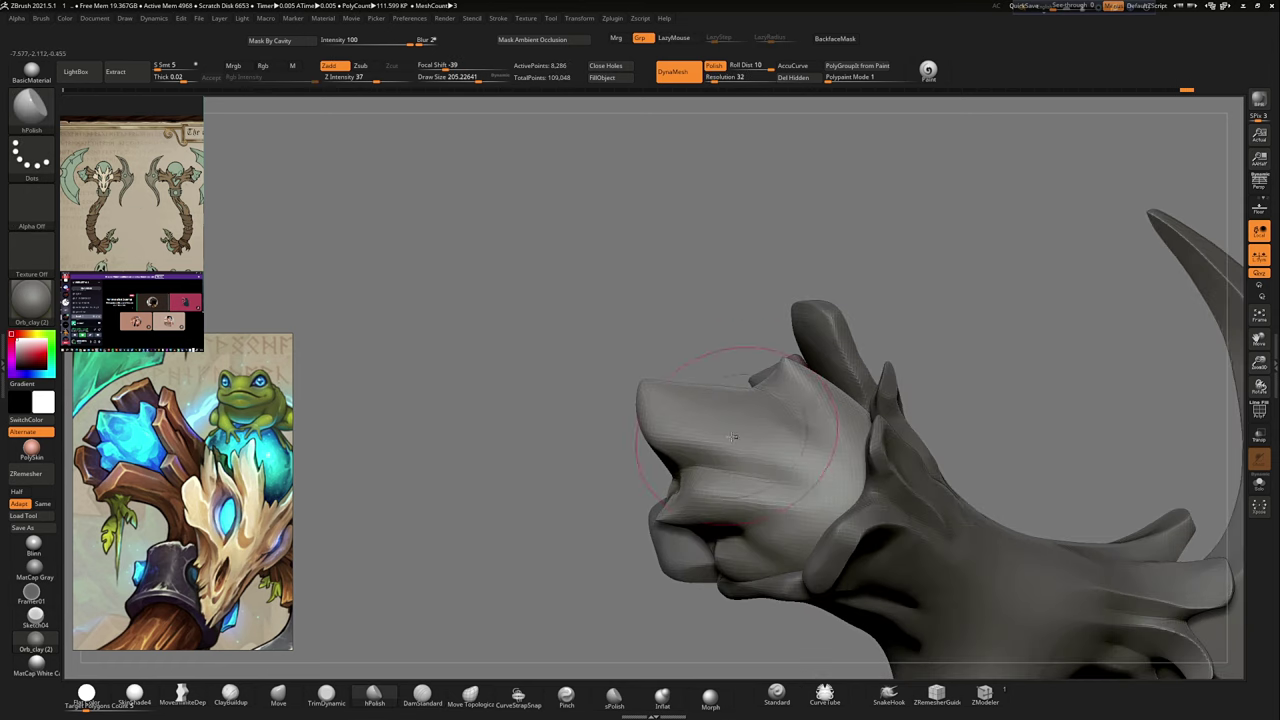
Step: Inspect the knob from the head's side, top, and a full upright weapon view
mouse_move(849, 462)
right_mouse_down()
mouse_move(780, 397)
mouse_move(642, 432)
mouse_move(688, 512)
right_mouse_up()
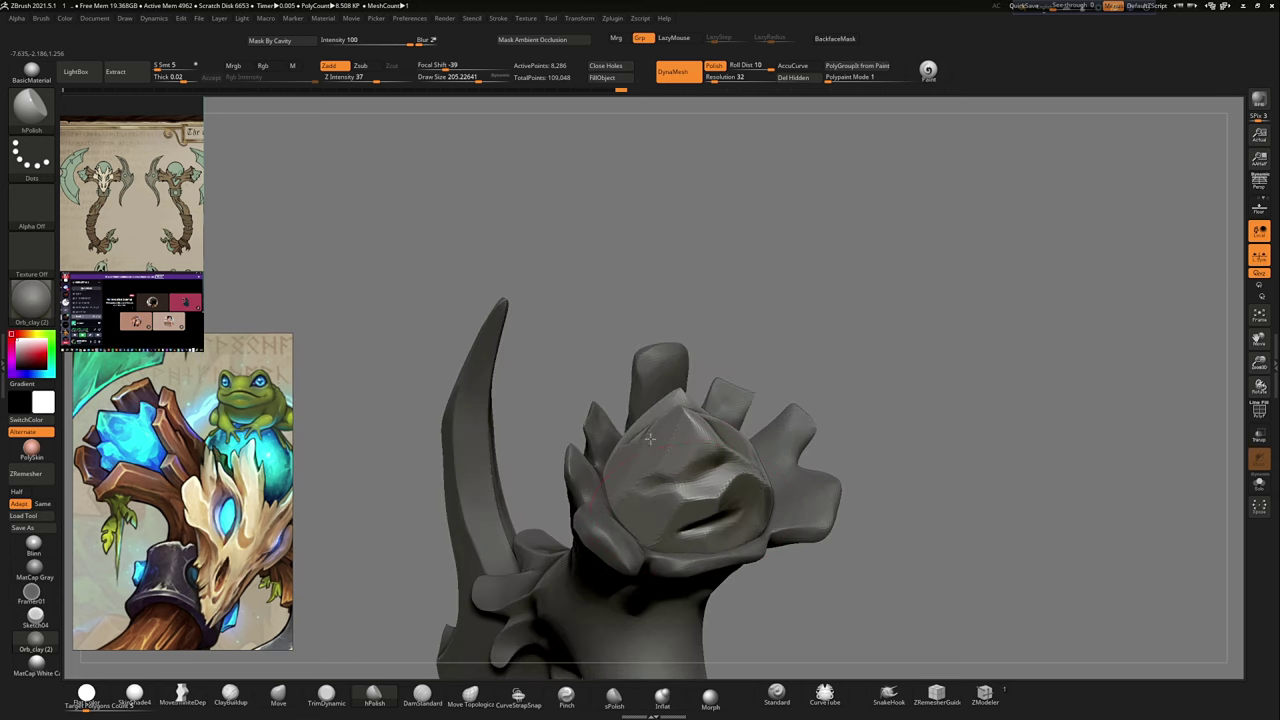
mouse_move(650, 438)
right_mouse_down()
mouse_move(814, 263)
mouse_move(664, 315)
right_mouse_up()
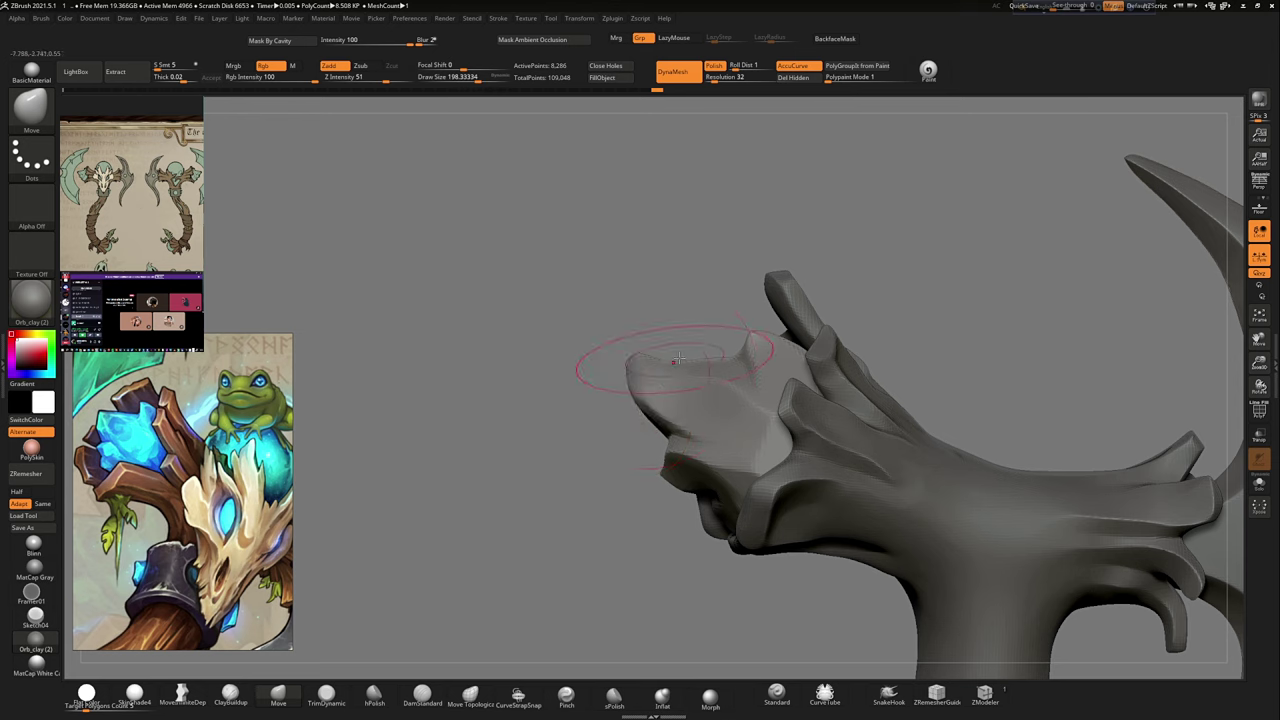
right_click_drag(677, 360, 763, 381)
right_click_drag(818, 257, 706, 437)
mouse_move(718, 491)
right_mouse_down()
mouse_move(700, 357)
mouse_move(714, 320)
mouse_move(757, 390)
mouse_move(798, 246)
right_mouse_up()
mouse_move(709, 362)
right_mouse_down()
mouse_move(749, 429)
mouse_move(729, 386)
mouse_move(816, 410)
mouse_move(800, 400)
mouse_move(786, 286)
mouse_move(681, 388)
mouse_move(737, 320)
mouse_move(744, 266)
mouse_move(773, 268)
mouse_move(736, 348)
mouse_move(700, 340)
mouse_move(765, 370)
mouse_move(845, 279)
right_mouse_up()
Step: Bring up the transform gizmo on the head, then return to the Move brush
key("w")
right_click_drag(703, 370, 707, 383)
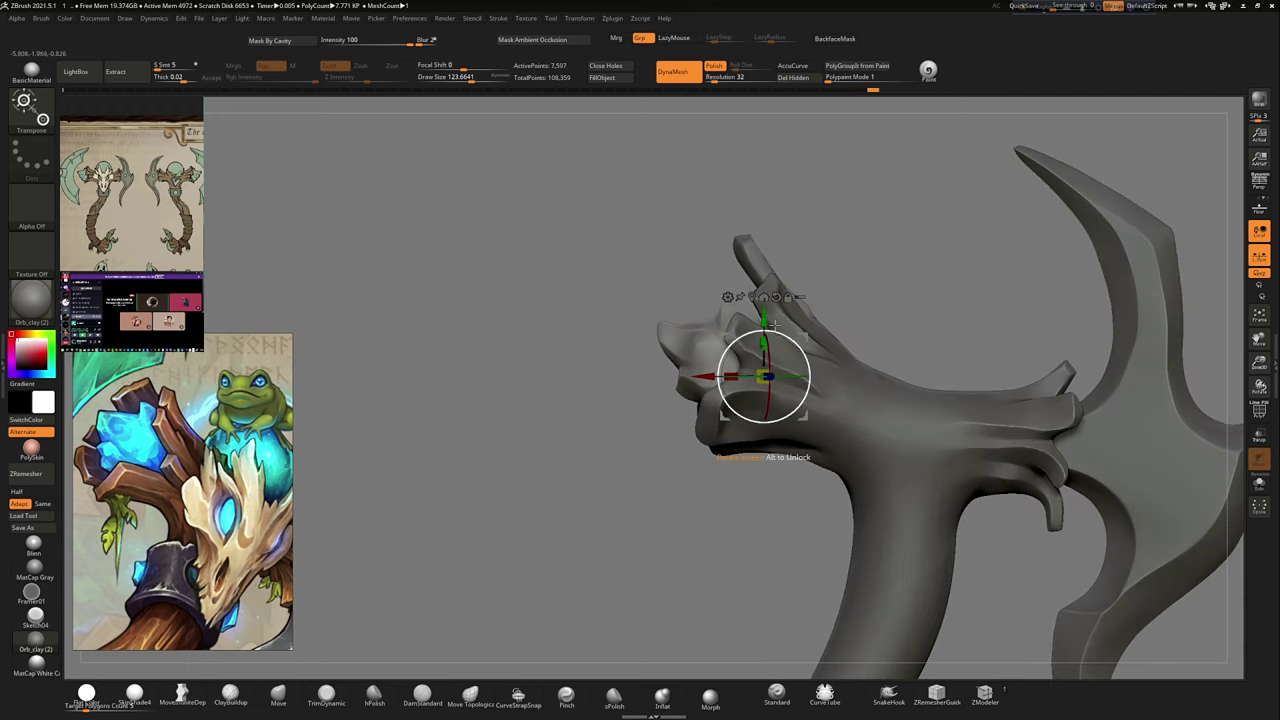
key("space")
key("q")
mouse_move(757, 325)
right_mouse_down()
mouse_move(748, 366)
mouse_move(803, 302)
mouse_move(723, 407)
right_mouse_up()
mouse_move(773, 294)
right_mouse_down()
mouse_move(900, 337)
mouse_move(767, 371)
mouse_move(617, 434)
right_mouse_up()
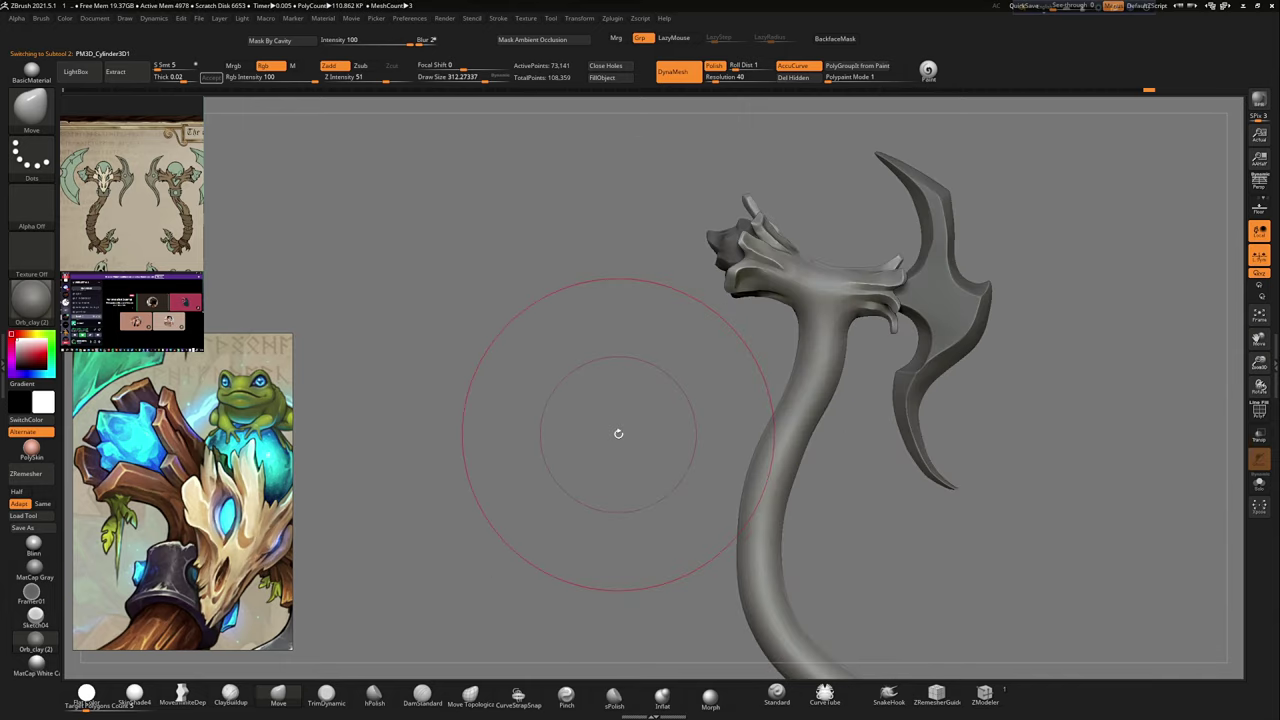
Step: Select the WEAPON 1 blade subtool and zoom close to its inner curve
mouse_move(953, 452)
right_mouse_down("alt")
mouse_move(893, 516)
mouse_move(929, 488)
right_mouse_up("alt")
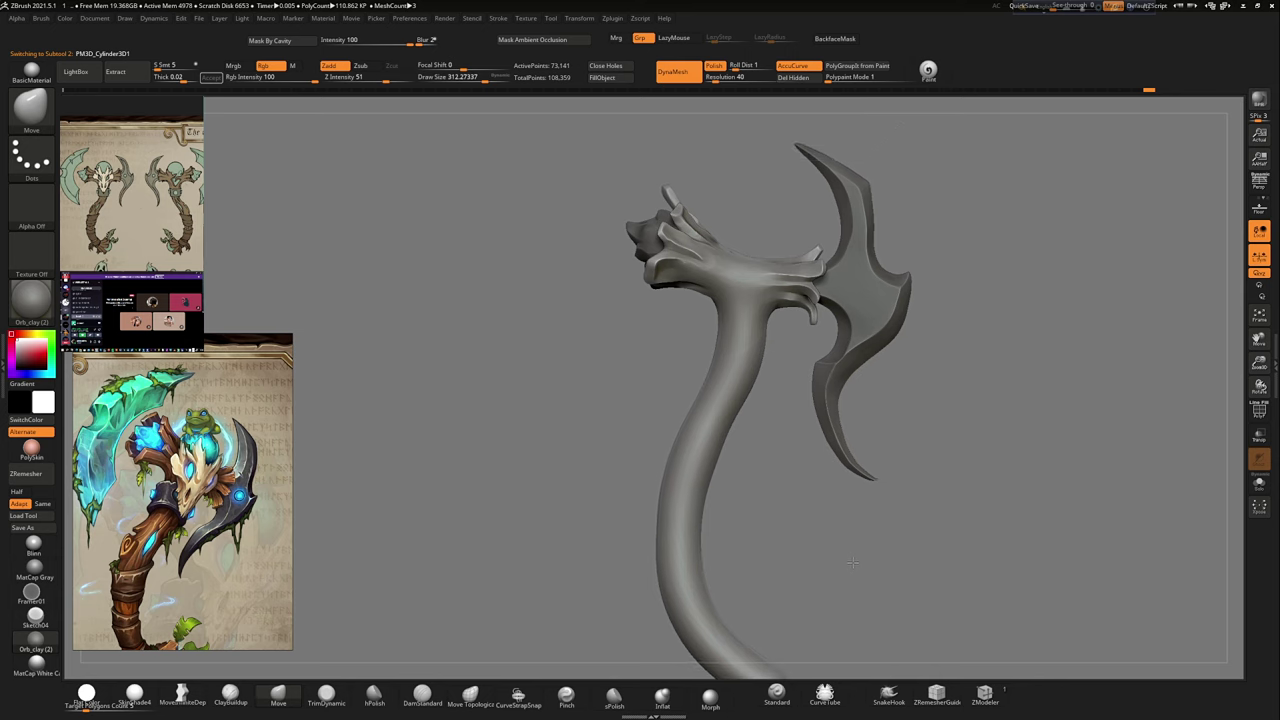
mouse_move(728, 436)
right_mouse_down()
mouse_move(791, 466)
mouse_move(754, 325)
mouse_move(914, 320)
mouse_move(900, 300)
mouse_move(875, 356)
mouse_move(815, 283)
mouse_move(900, 329)
mouse_move(831, 349)
right_mouse_up()
left_click(815, 283, "alt")
mouse_move(718, 148)
right_mouse_down()
mouse_move(886, 414)
mouse_move(871, 462)
right_mouse_up()
right_click_drag(957, 343, 681, 316)
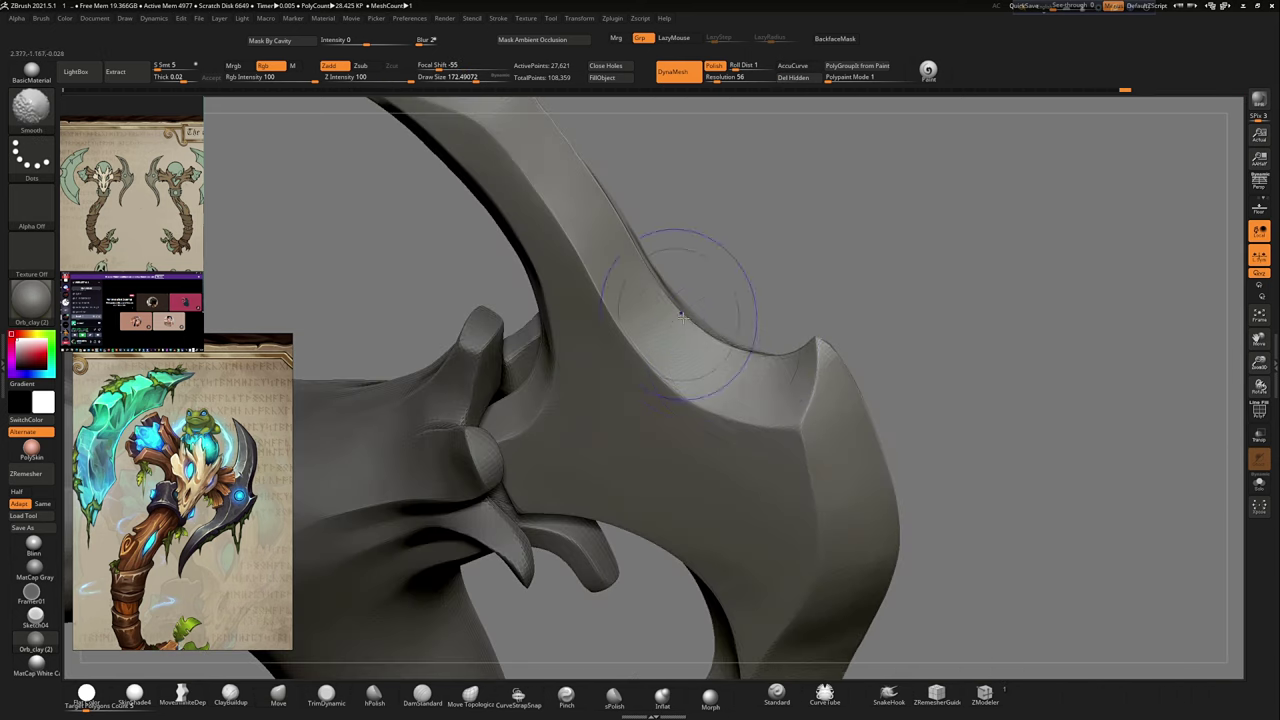
Step: Smooth the blade's inner curve near the head, then switch to the Move brush
mouse_move(789, 369)
right_mouse_down()
mouse_move(977, 337)
mouse_move(809, 462)
mouse_move(929, 229)
mouse_move(832, 447)
mouse_move(911, 403)
mouse_move(814, 514)
mouse_move(931, 598)
mouse_move(977, 573)
right_mouse_up()
key("b")
key("m")
key("v")
mouse_move(891, 443)
right_mouse_down()
mouse_move(974, 351)
mouse_move(922, 286)
right_mouse_up()
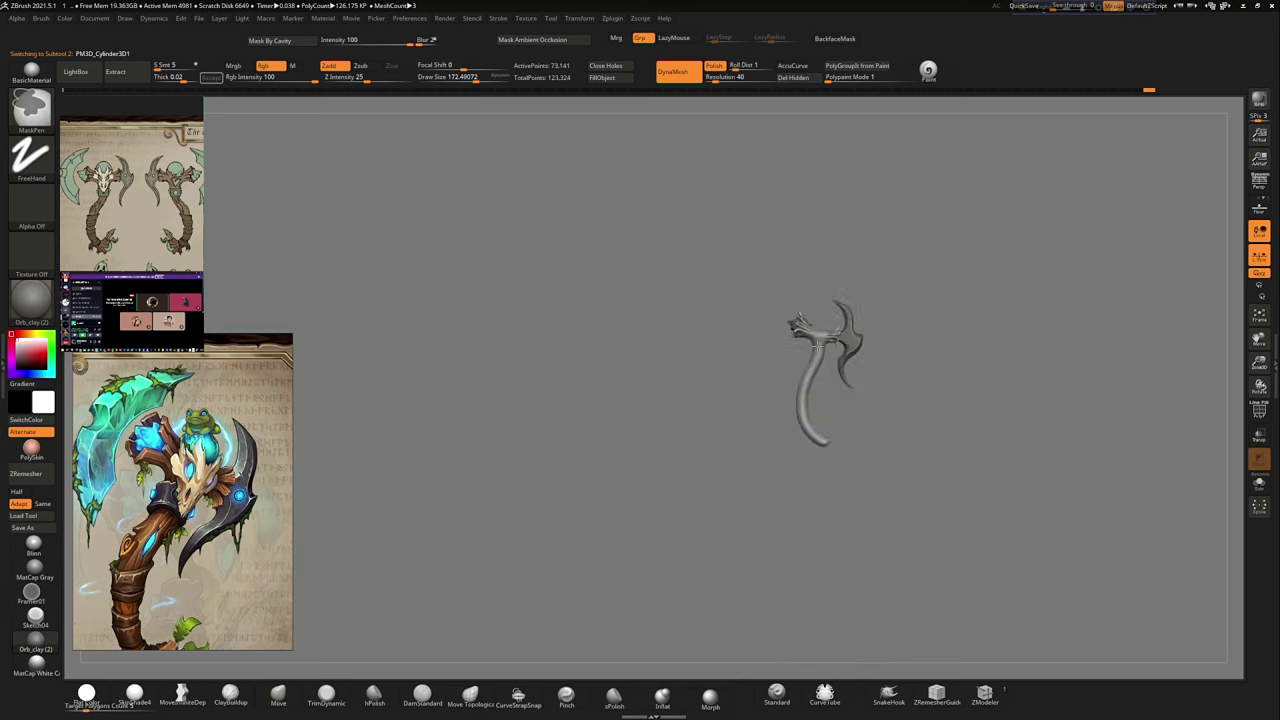
Step: Lasso-mask a band around the handle neck and extract it as a ring
right_click_drag(818, 345, 818, 300, "ctrl")
left_click(30, 155)
left_click(286, 171)
left_click_drag(916, 378, 688, 408, "ctrl")
mouse_move(688, 408)
right_mouse_down("ctrl")
mouse_move(857, 300)
mouse_move(881, 437)
right_mouse_up("ctrl")
left_click_drag(841, 445, 835, 442, "ctrl")
mouse_move(835, 442)
right_mouse_down("ctrl")
mouse_move(814, 443)
mouse_move(777, 320)
mouse_move(920, 314)
right_mouse_up("ctrl")
left_click(211, 77)
Step: Open and close the Deformation options, then select the handle subtool
mouse_move(980, 430)
left_mouse_down()
mouse_move(1057, 420)
mouse_move(714, 400)
left_mouse_up()
left_click(1274, 314)
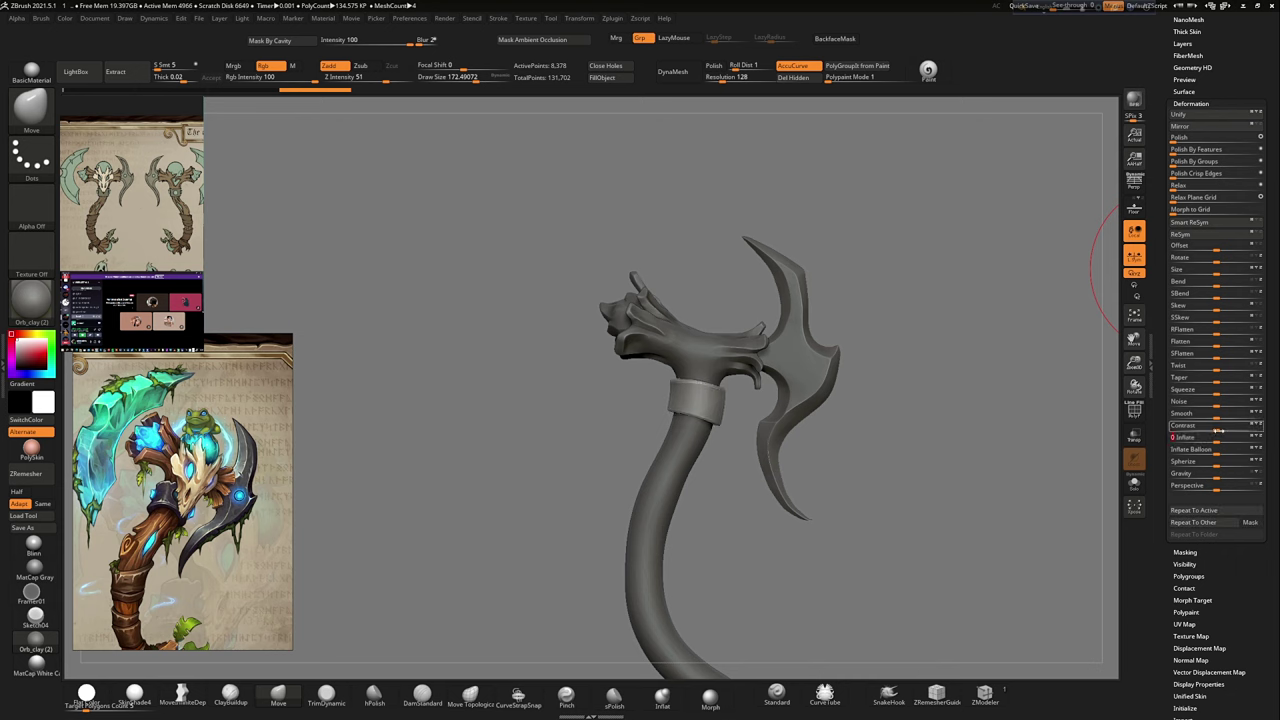
mouse_move(1090, 446)
left_mouse_down()
mouse_move(994, 446)
mouse_move(1229, 471)
left_mouse_up()
left_click(1274, 314)
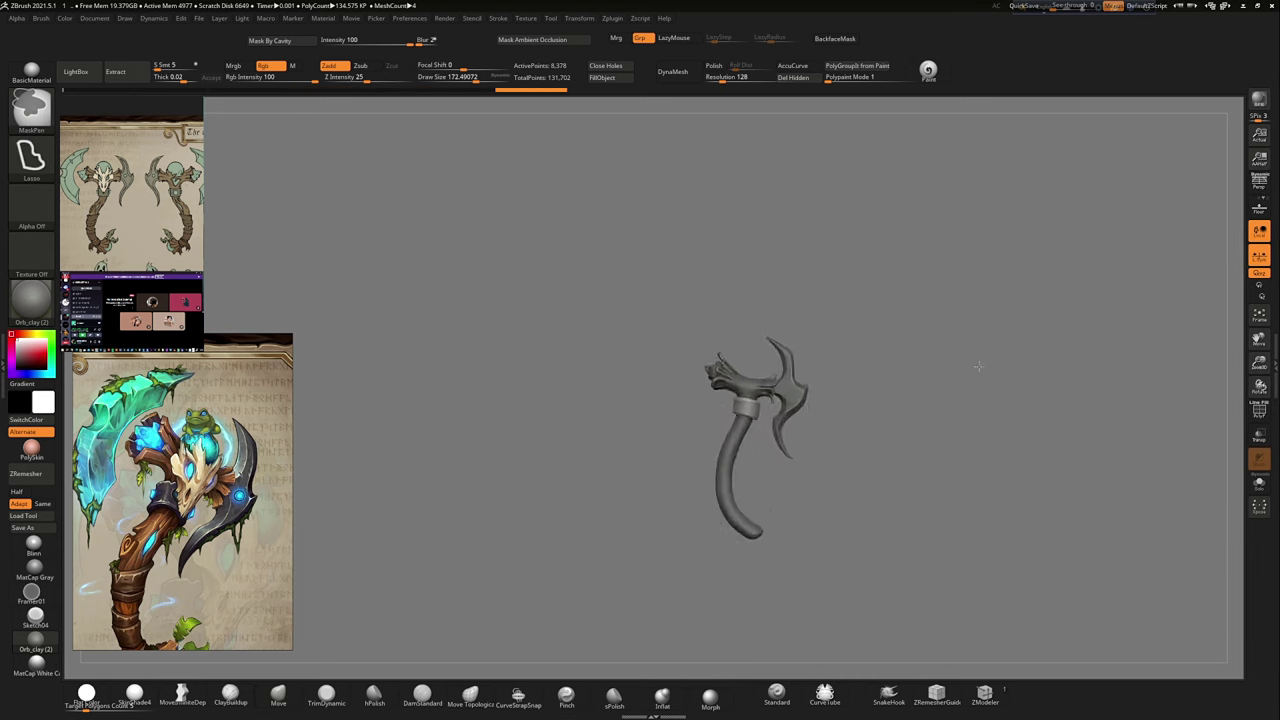
left_click_drag(980, 381, 800, 350)
left_click(798, 348, "alt")
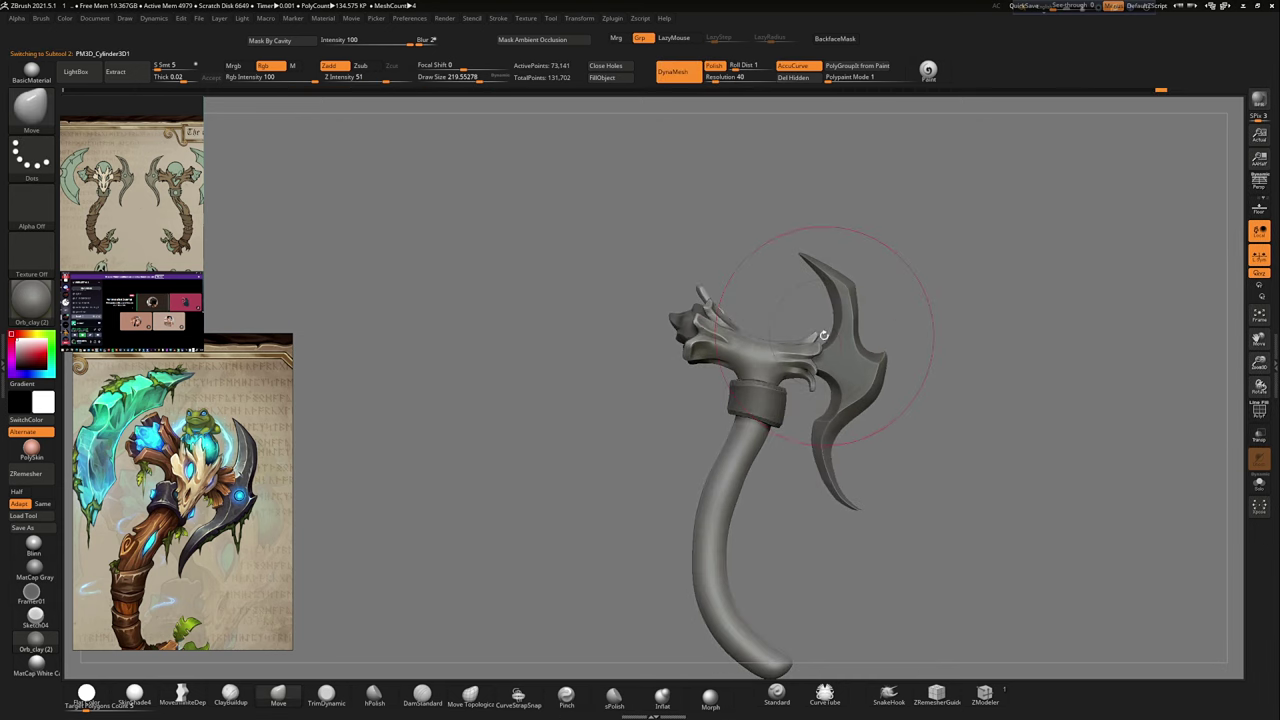
right_click_drag(812, 370, 722, 372)
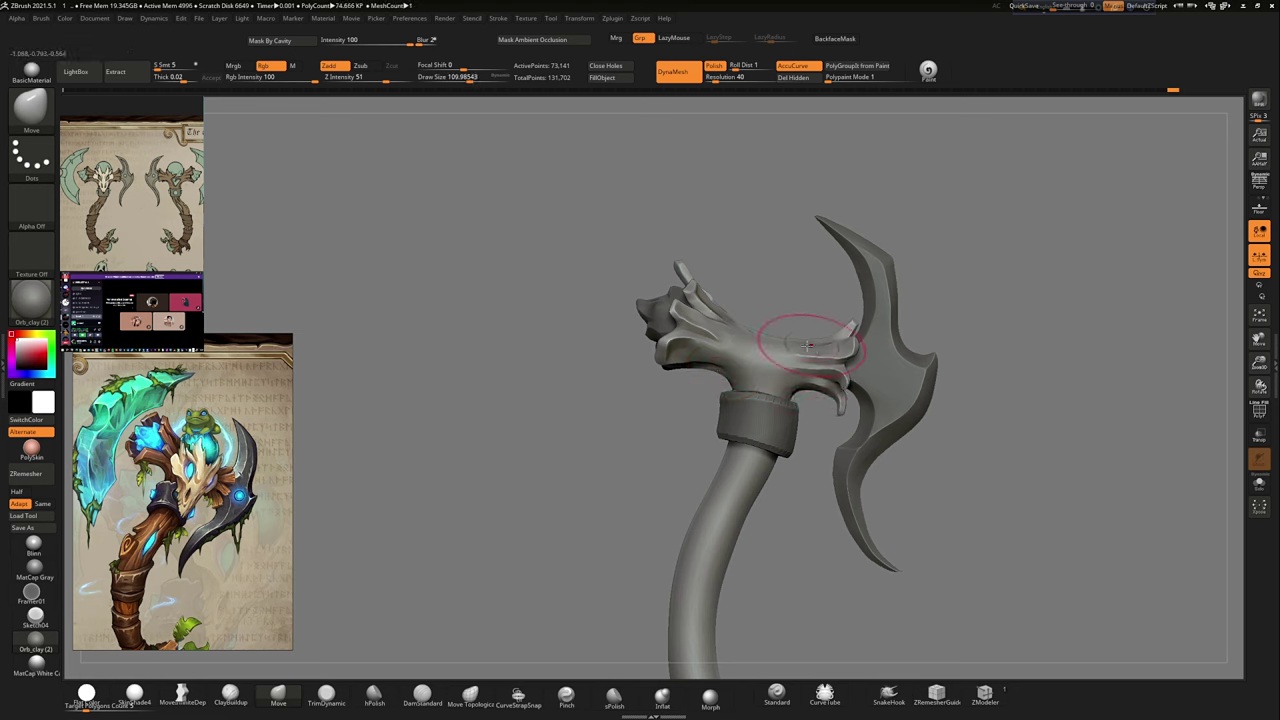
Step: Select the Extract1 ring and place the transform gizmo on its surface
left_click(758, 405, "alt")
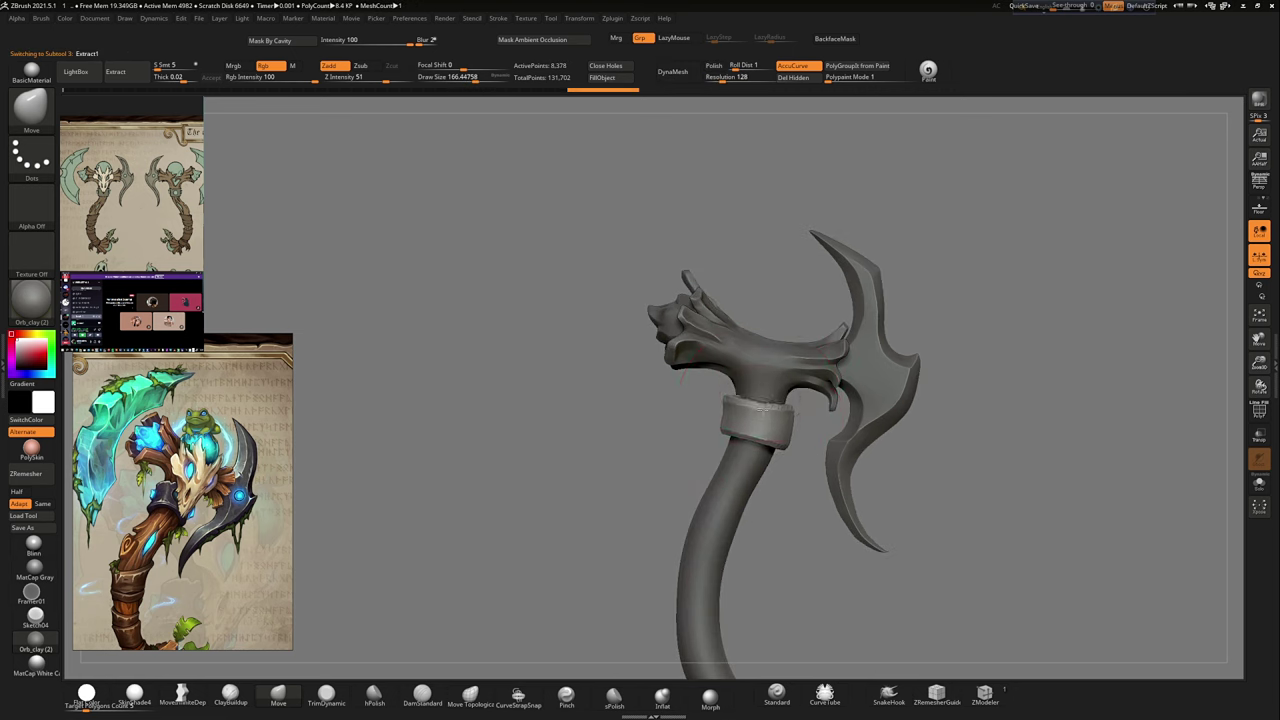
right_click_drag(760, 405, 794, 494)
key("w")
left_click(758, 412)
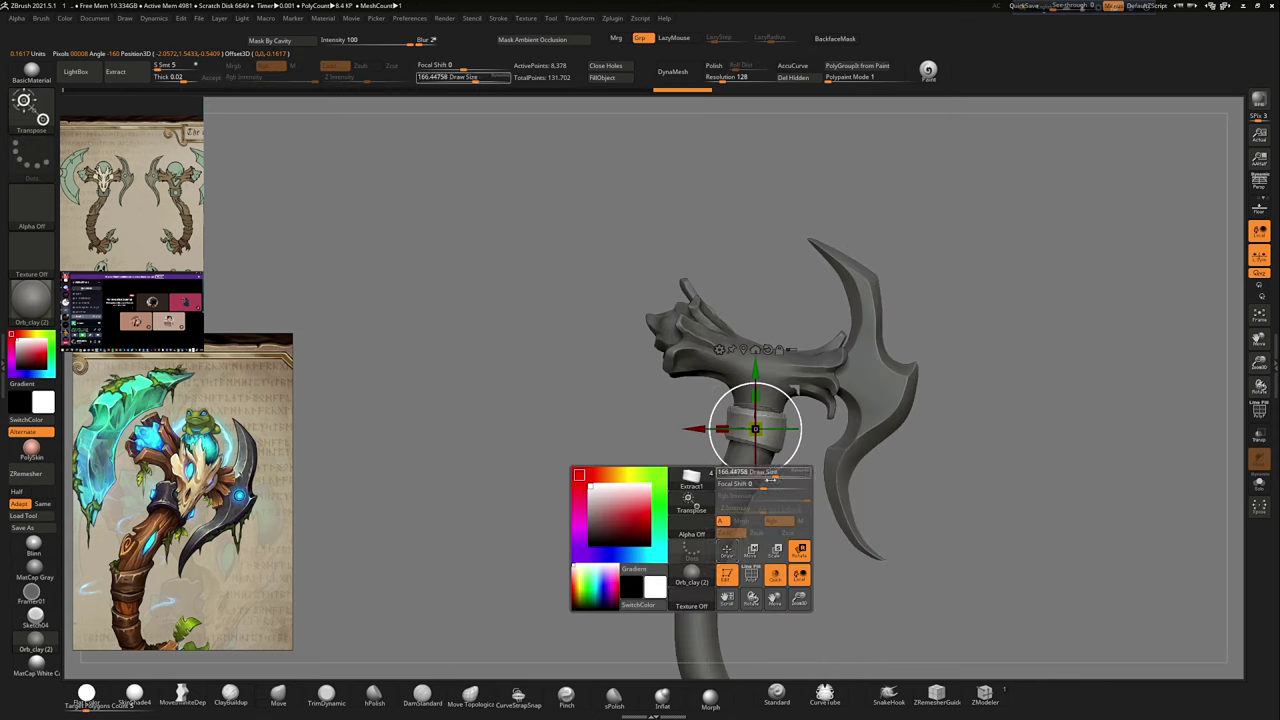
left_click(727, 552)
left_click(818, 420, "alt")
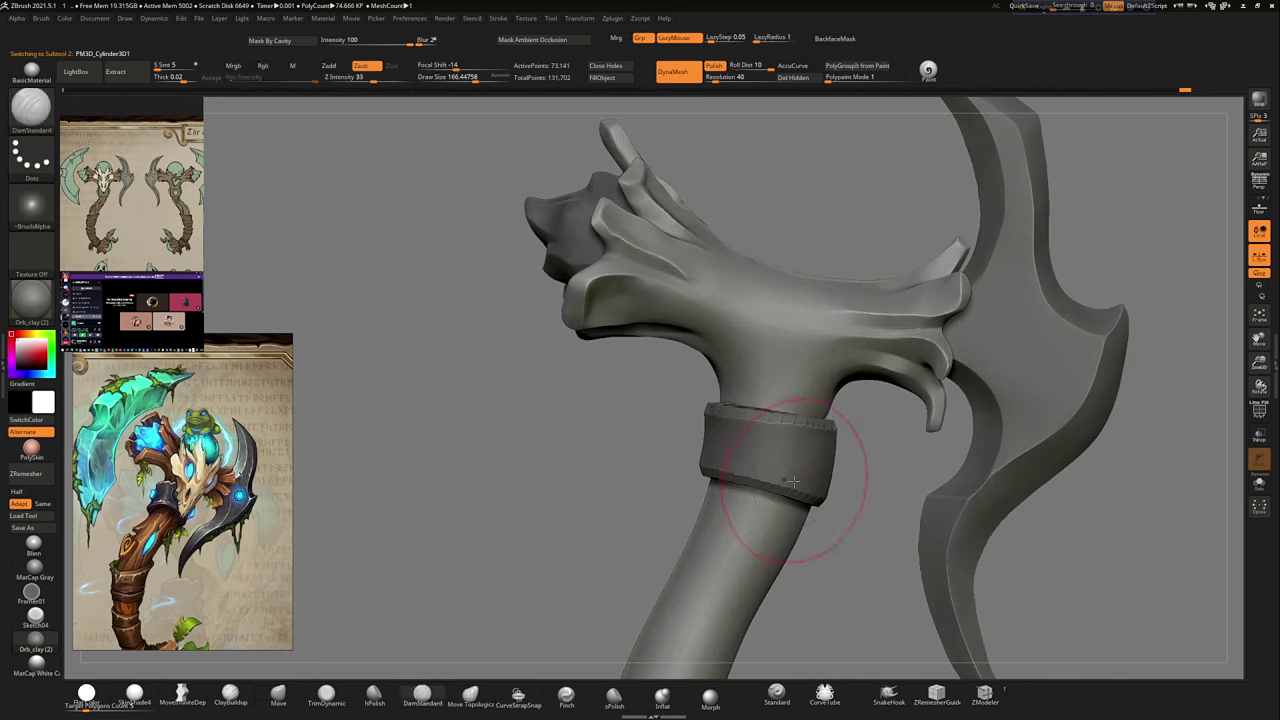
left_click(714, 420, "alt")
Step: With the Move brush, pull the ring's upper edge upward into a flared collar
key("b")
key("m")
key("v")
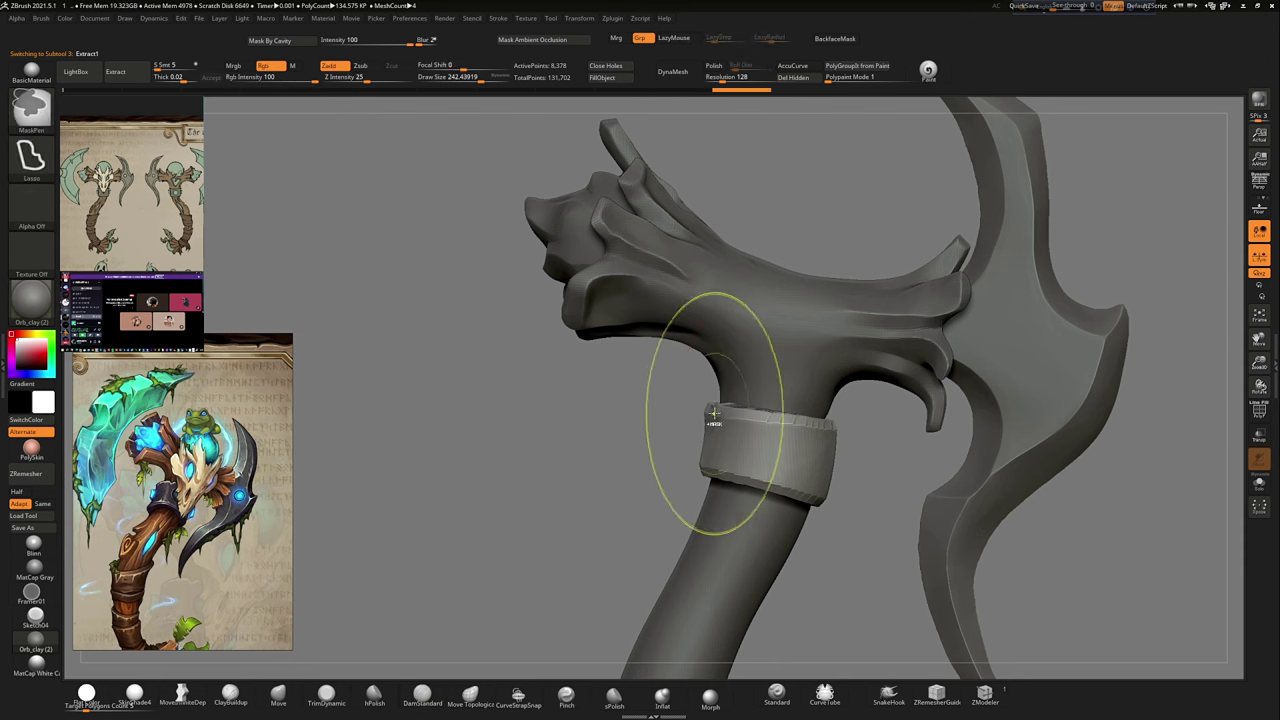
left_click_drag(714, 418, 712, 381)
right_click_drag(818, 398, 857, 473)
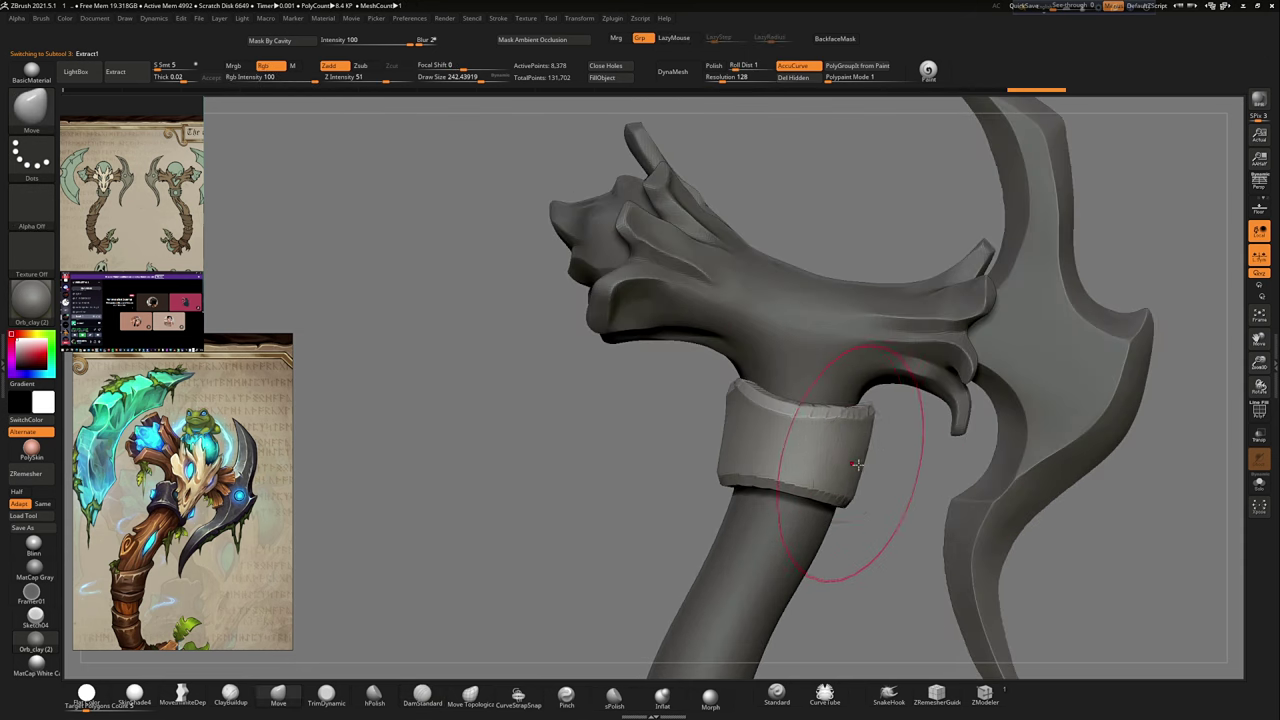
right_click_drag(747, 418, 871, 457)
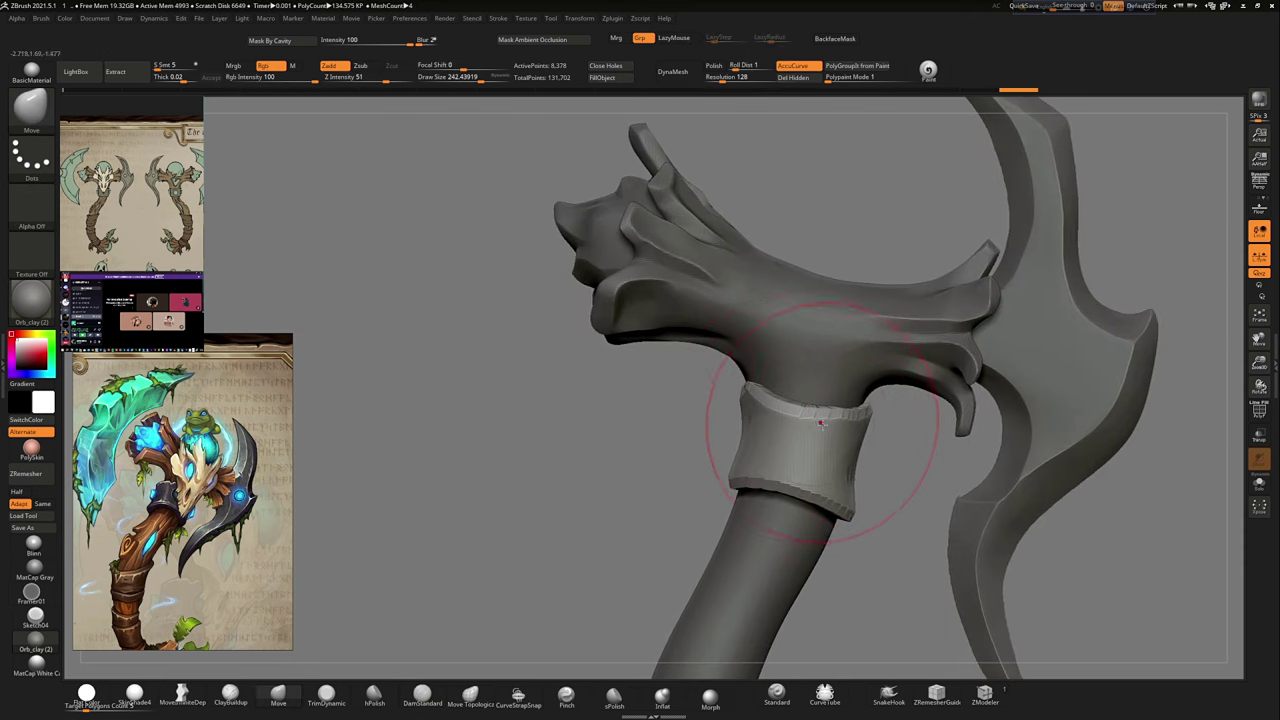
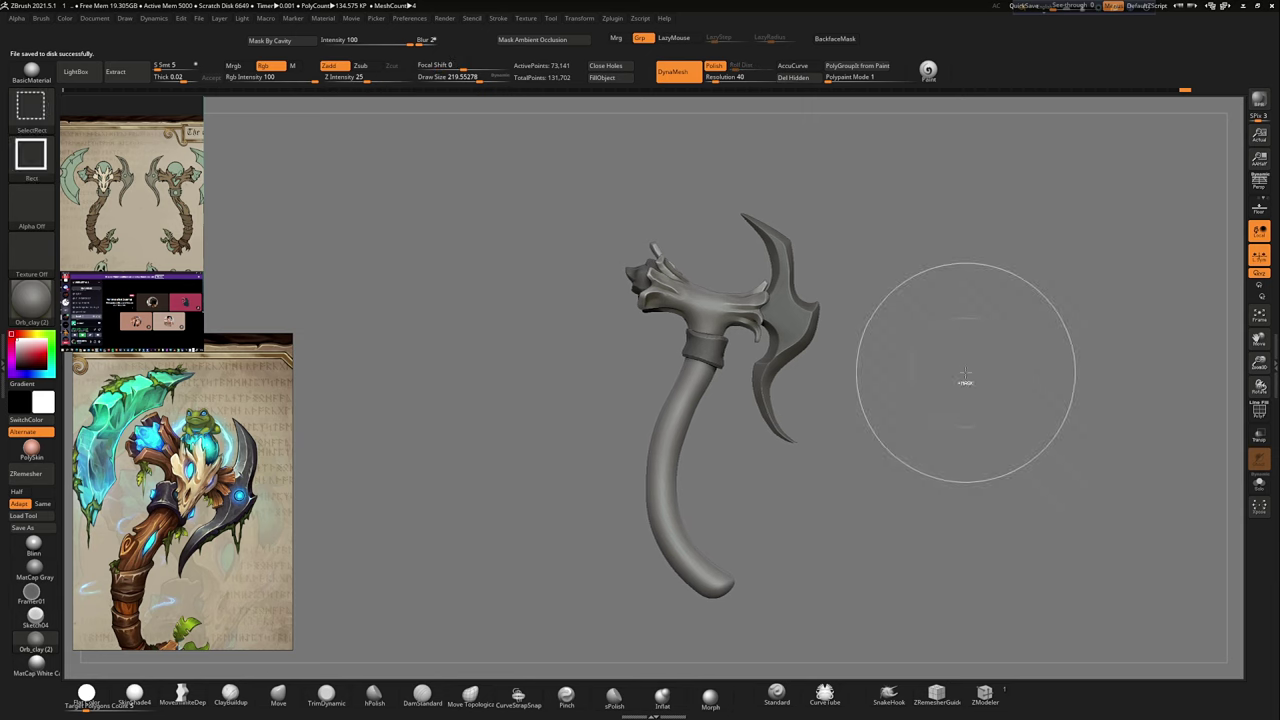
Step: Overwrite the saved scythe staff project and orbit in close on the head
left_click(663, 358)
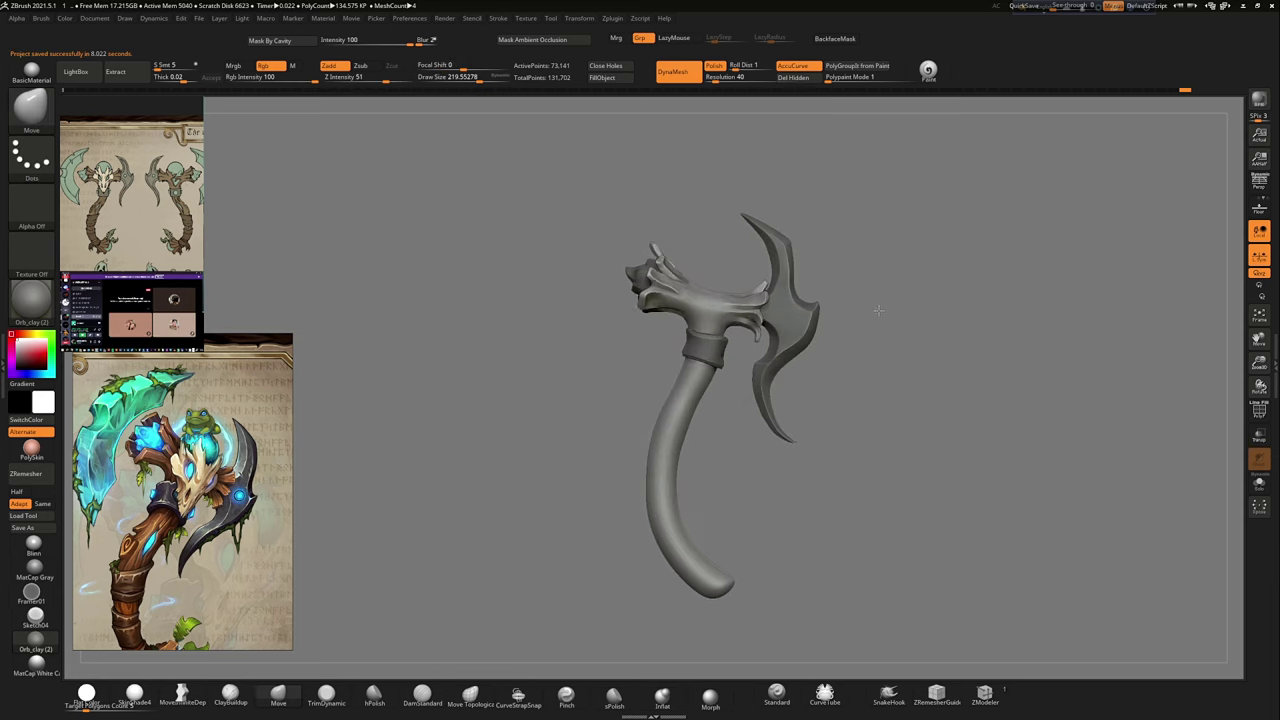
left_click_drag(877, 310, 745, 298)
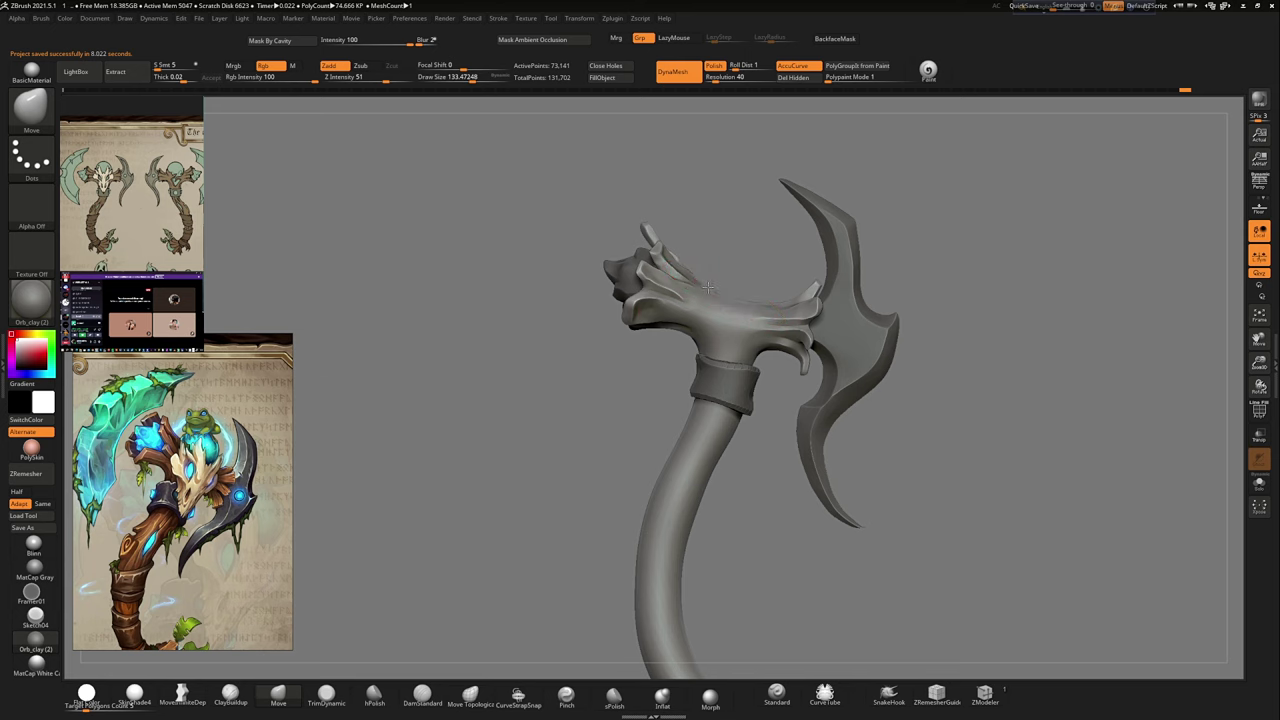
key("super")
left_click(730, 712)
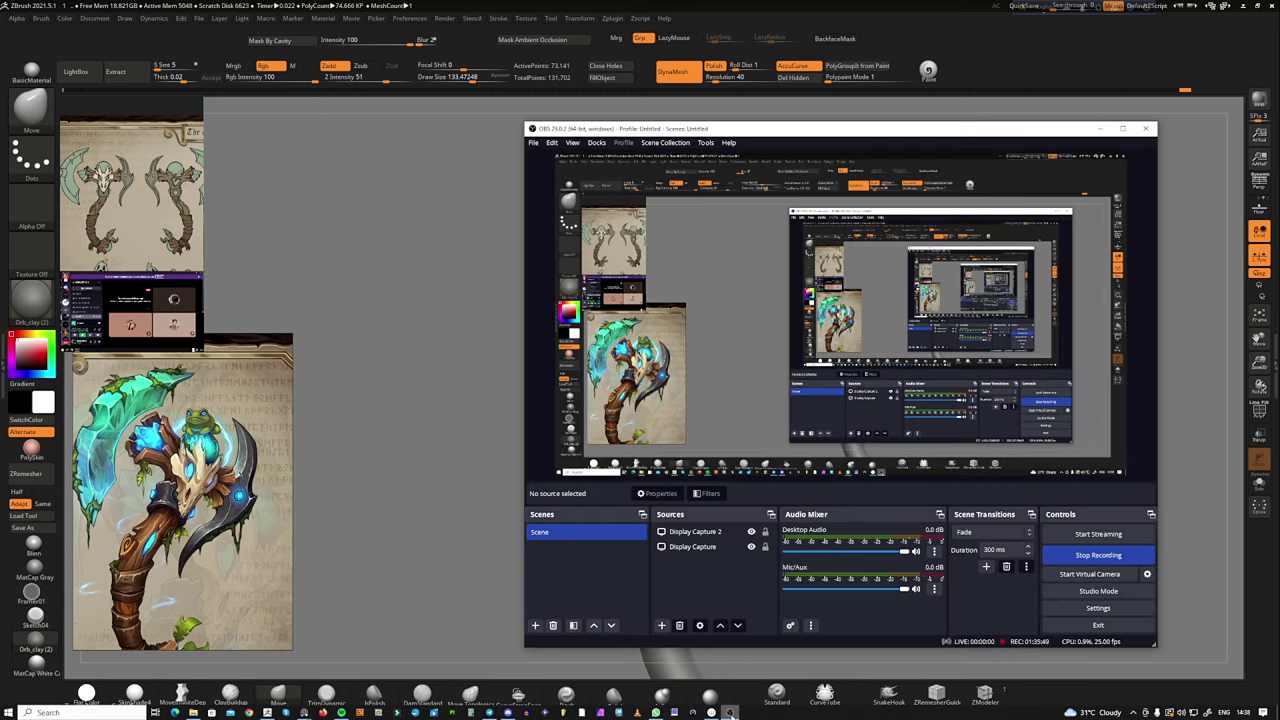
left_click(730, 712)
left_click_drag(640, 400, 737, 342)
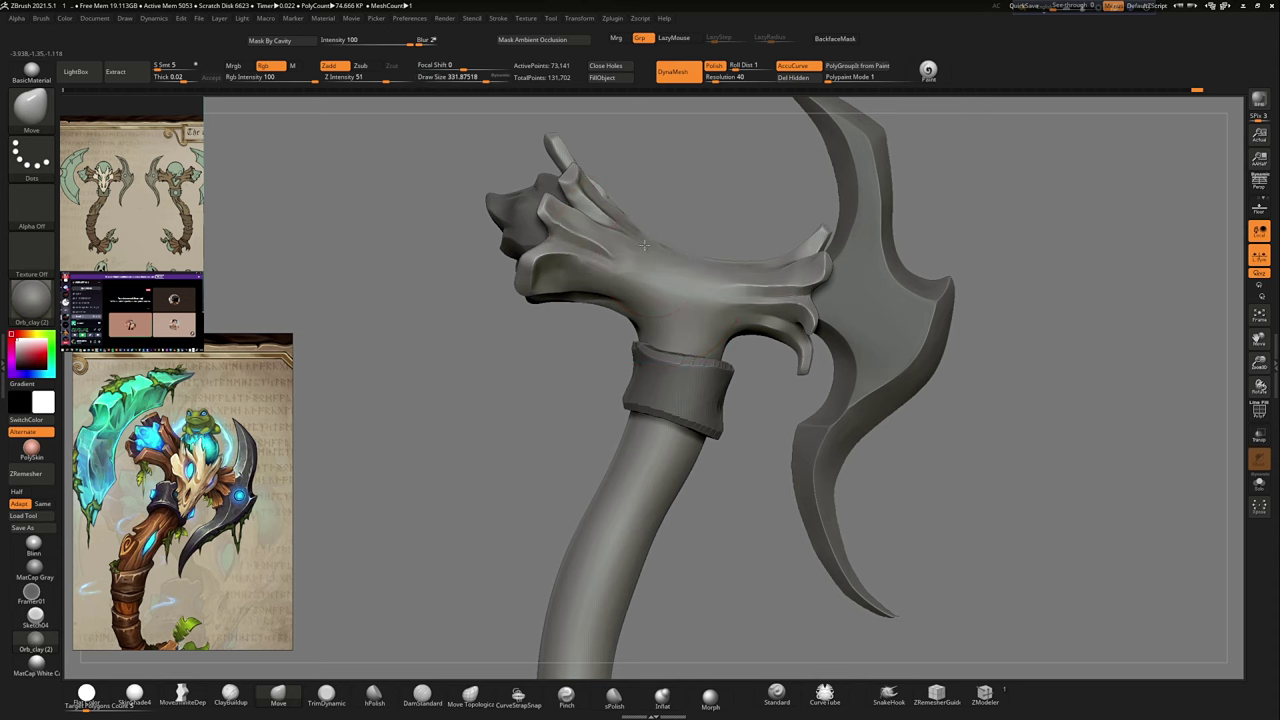
Step: Select the Extract1 band subtool and zoom out to view the whole scythe
left_click(677, 357, "alt")
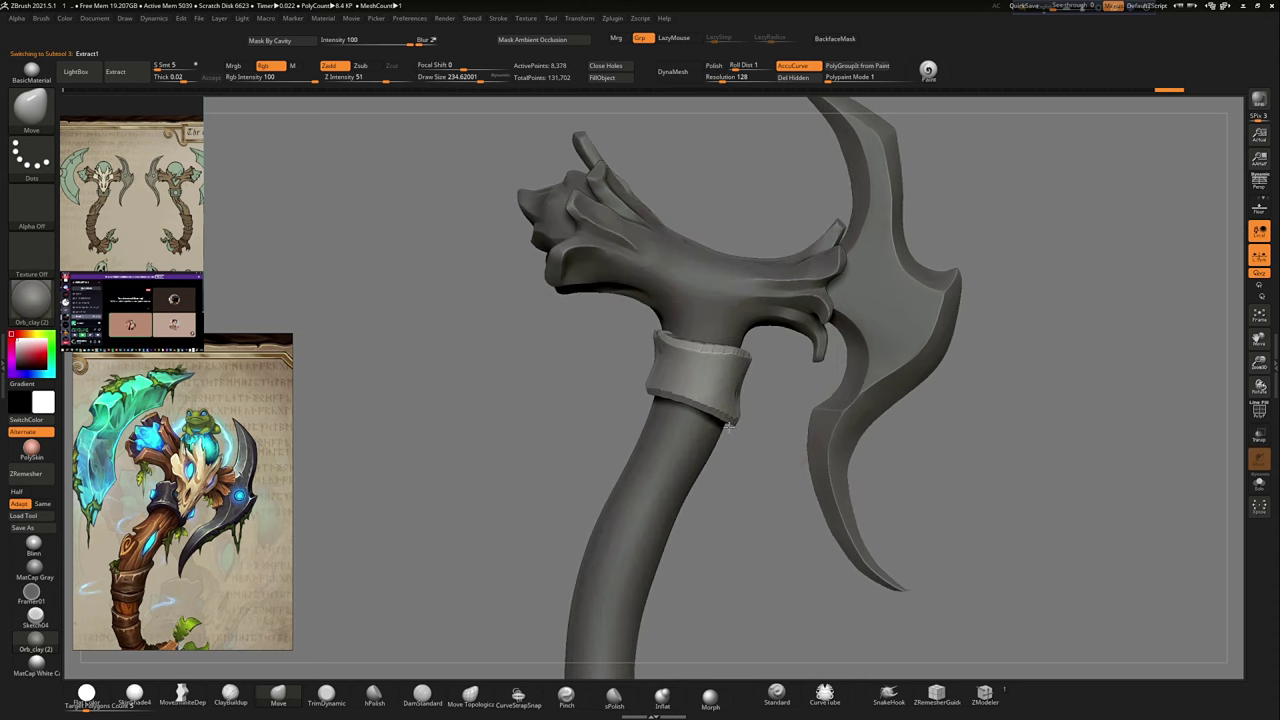
mouse_move(733, 357)
right_mouse_down("ctrl")
mouse_move(903, 371)
mouse_move(921, 345)
right_mouse_up("ctrl")
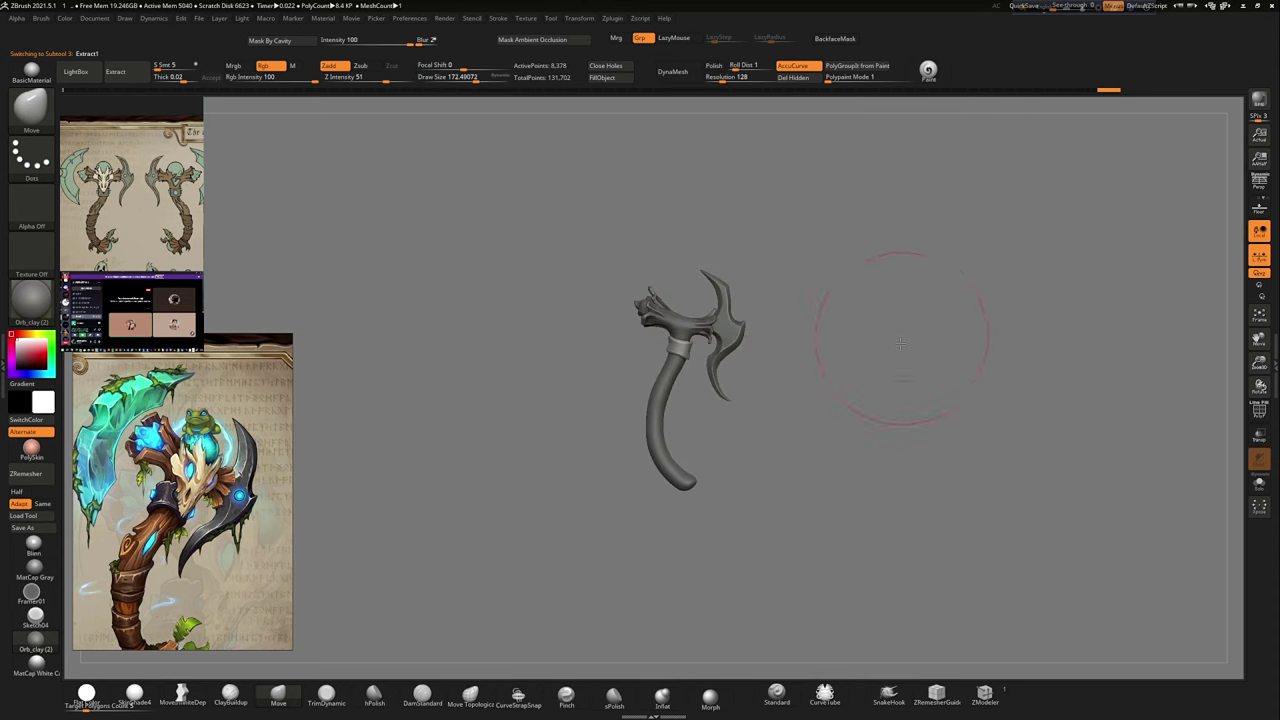
left_click(1275, 365)
left_click(1151, 365)
left_click(1275, 365)
left_click(1151, 365)
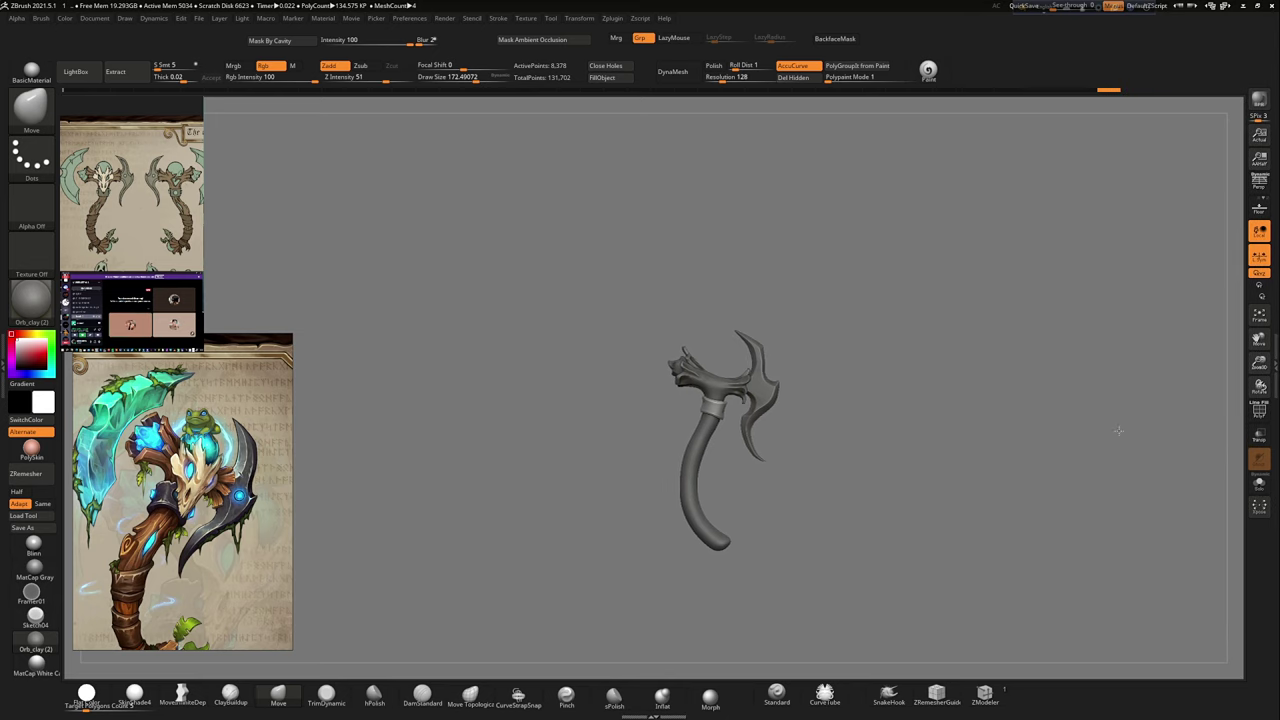
left_click(95, 18)
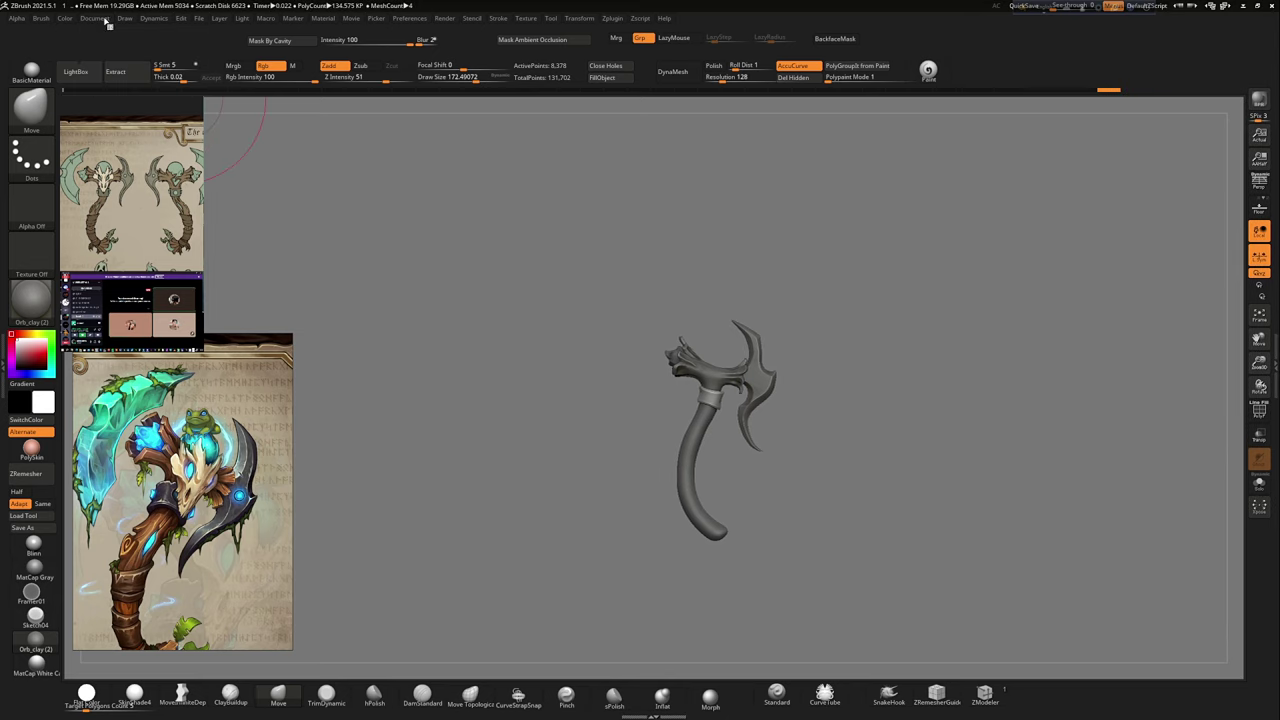
Step: Select the handle band subtool and remesh it at a lower DynaMesh resolution
left_click(700, 480, "alt")
mouse_move(657, 486)
left_mouse_down()
mouse_move(737, 551)
mouse_move(802, 441)
left_mouse_up()
mouse_move(667, 397)
left_mouse_down()
mouse_move(771, 437)
mouse_move(760, 503)
mouse_move(748, 360)
mouse_move(651, 423)
left_mouse_up()
left_click(748, 360, "alt")
mouse_move(686, 486)
left_mouse_down()
mouse_move(700, 350)
mouse_move(736, 228)
left_mouse_up()
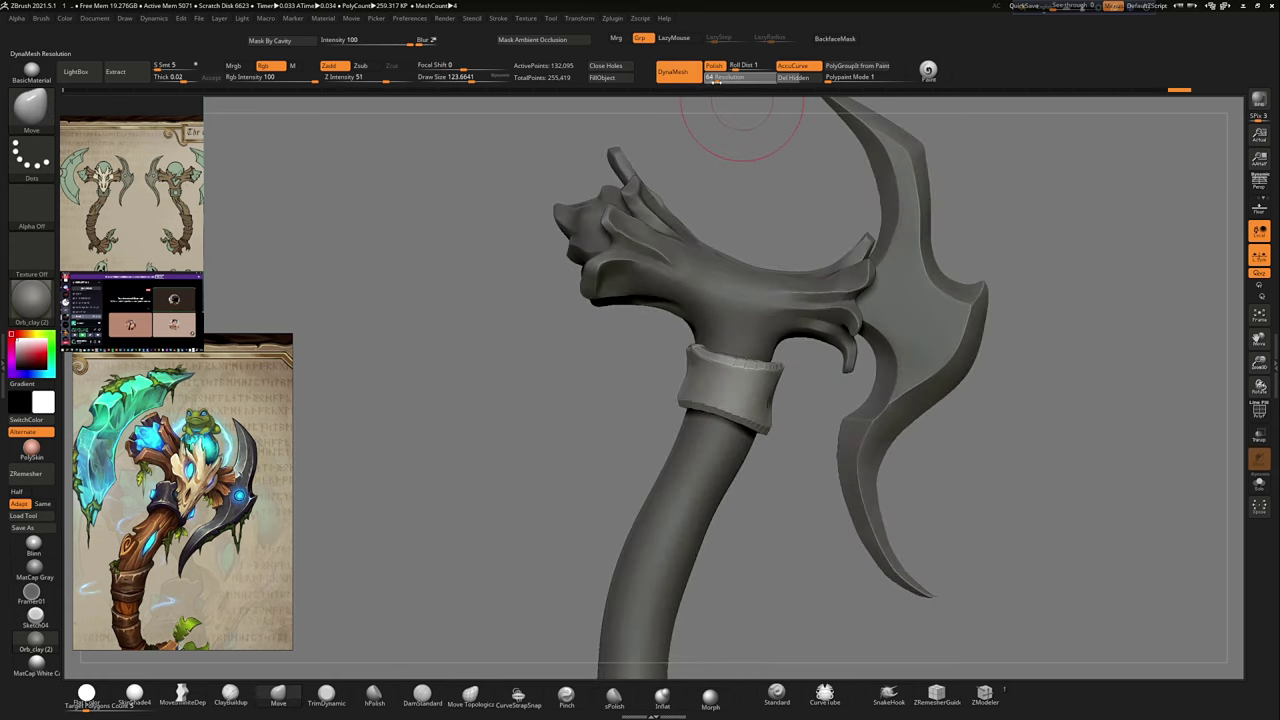
mouse_move(800, 571)
left_mouse_down()
mouse_move(786, 500)
mouse_move(777, 551)
mouse_move(729, 400)
mouse_move(697, 404)
mouse_move(777, 355)
mouse_move(880, 329)
mouse_move(873, 277)
left_mouse_up()
Step: Switch between the weapon and band pieces and show the Subtool list in the right tray
left_click(760, 370, "alt")
left_click(634, 414, "alt")
mouse_move(634, 414)
left_mouse_down()
mouse_move(820, 340)
mouse_move(962, 261)
mouse_move(1000, 280)
left_mouse_up()
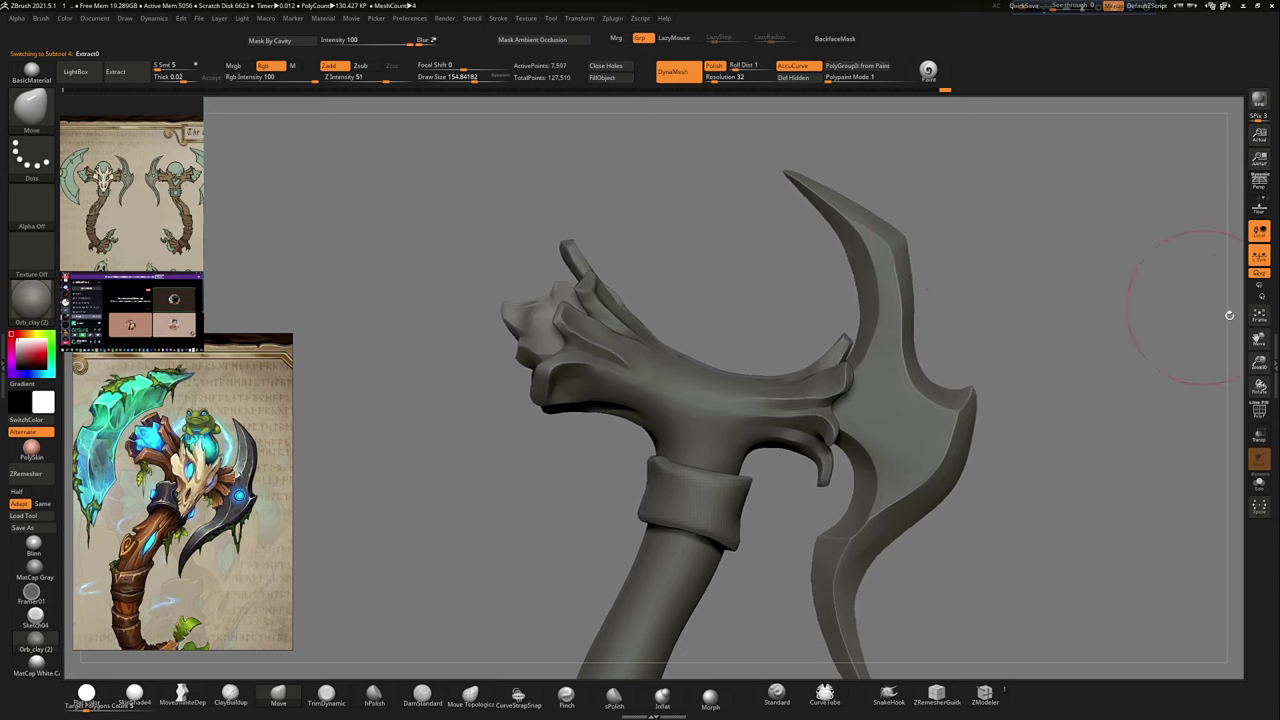
left_click(1276, 316)
Step: Move and scale PM3D_Sphere3D1 down onto the carved head, then select WEAPON 1
left_click(757, 337, "alt")
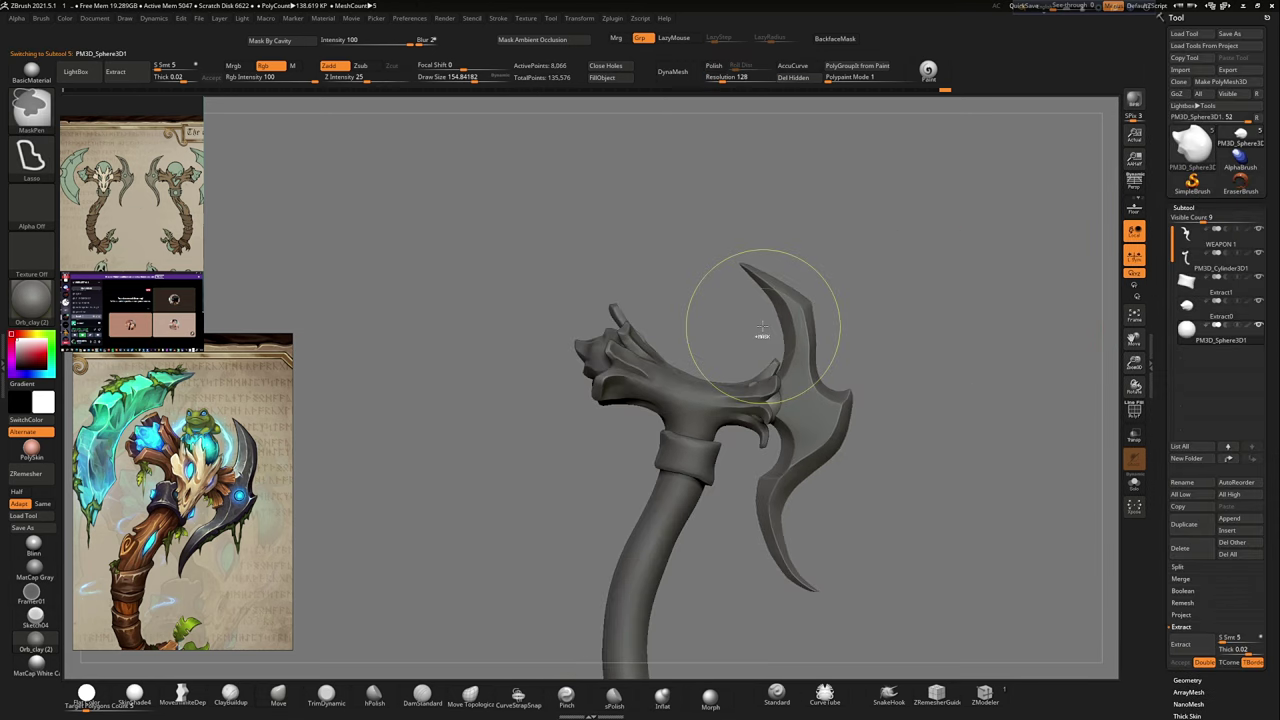
key("w")
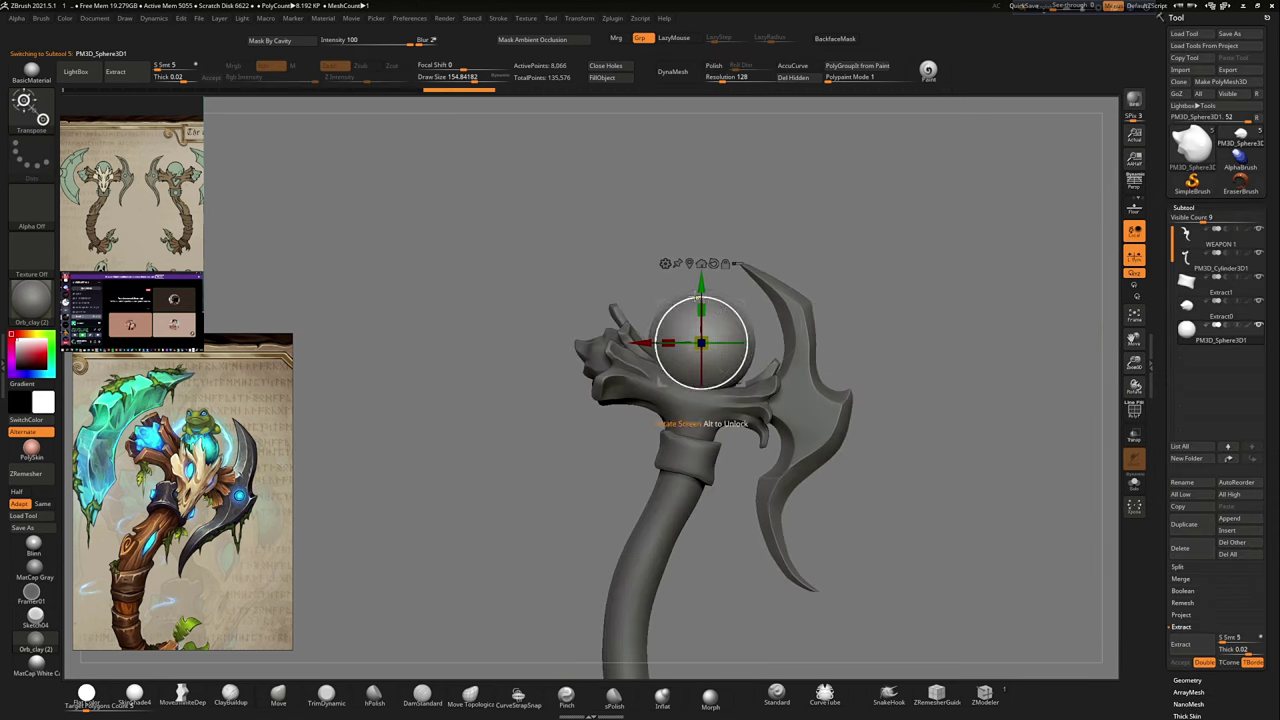
left_click_drag(697, 297, 661, 362)
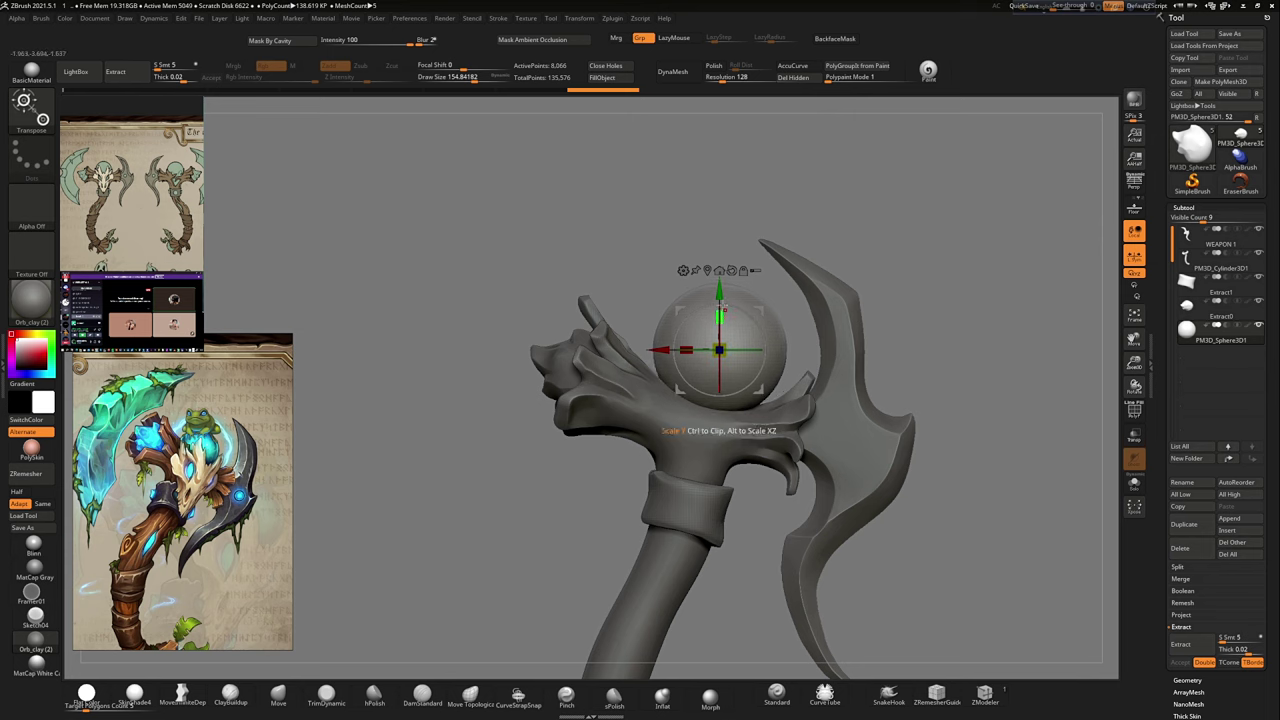
mouse_move(644, 311)
left_mouse_down("alt")
mouse_move(865, 277)
mouse_move(913, 336)
mouse_move(703, 238)
left_mouse_up("alt")
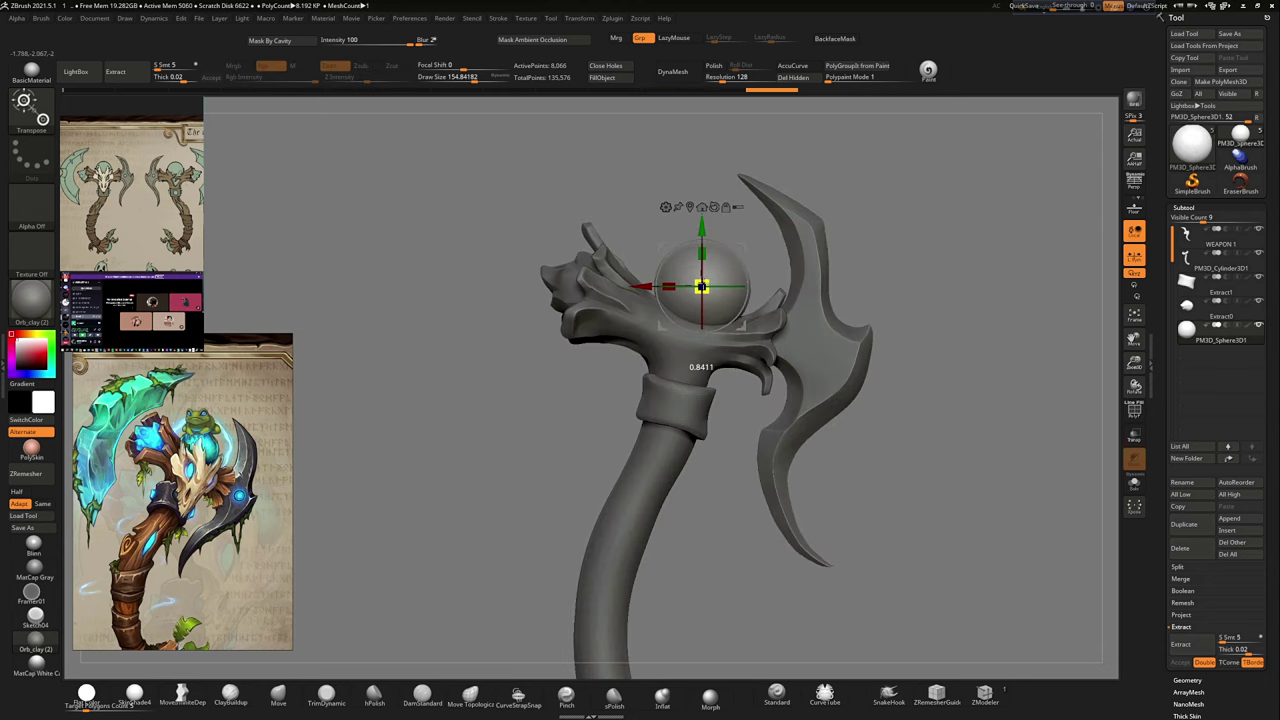
key("q")
left_click_drag(701, 287, 620, 307, "alt")
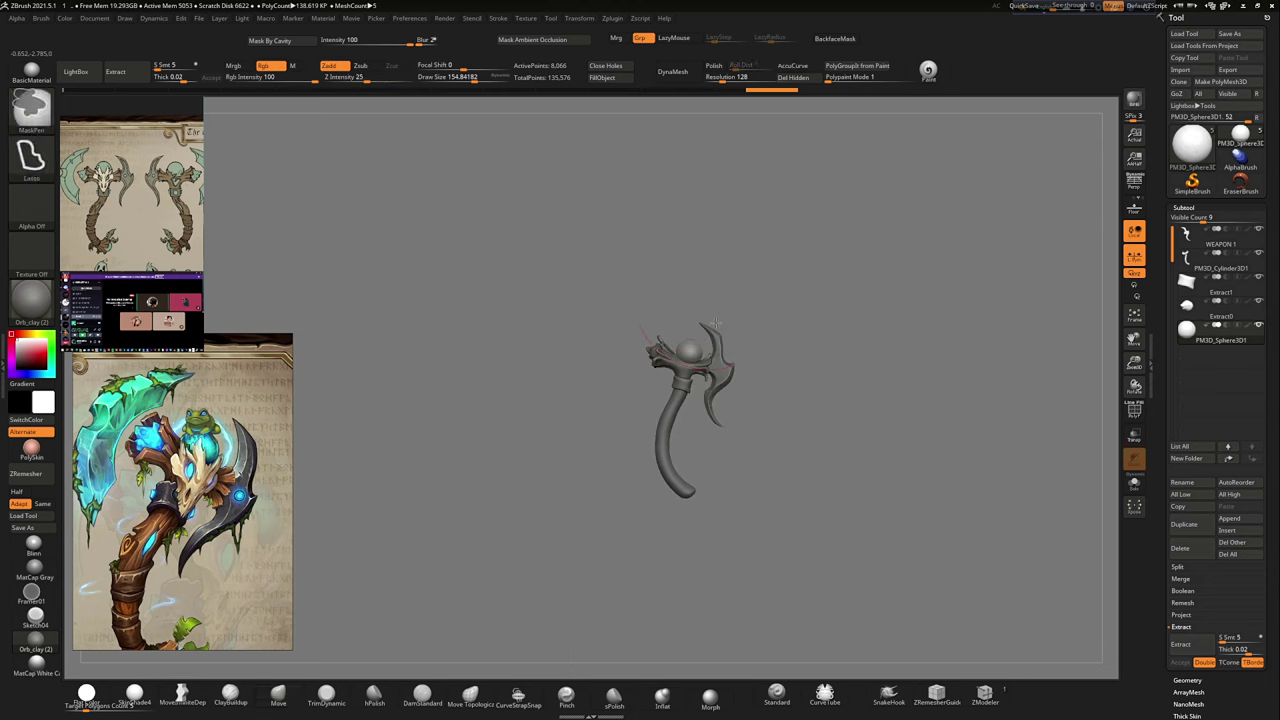
left_click_drag(715, 322, 700, 290, "alt")
left_click(550, 18)
left_click(612, 18)
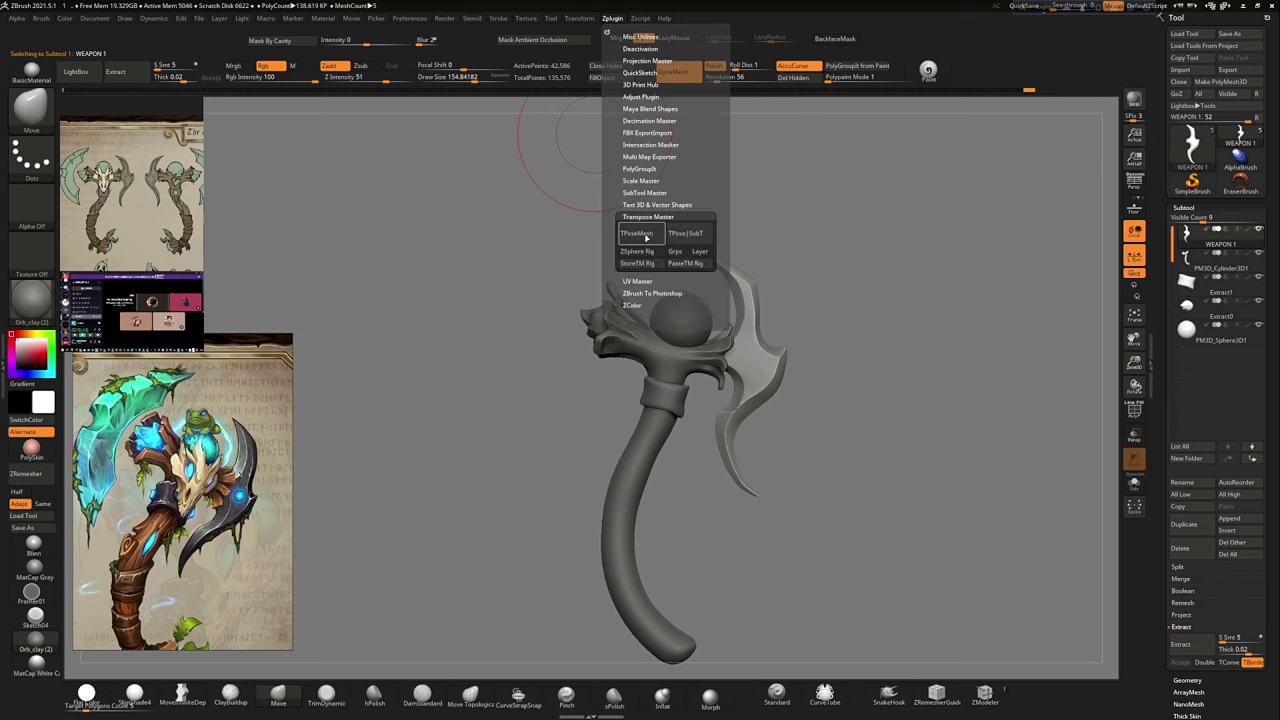
Step: Merge all subtools with Transpose Master TPoseMesh, mask the head, and rotate it on the handle
left_click(646, 236)
left_click(612, 18)
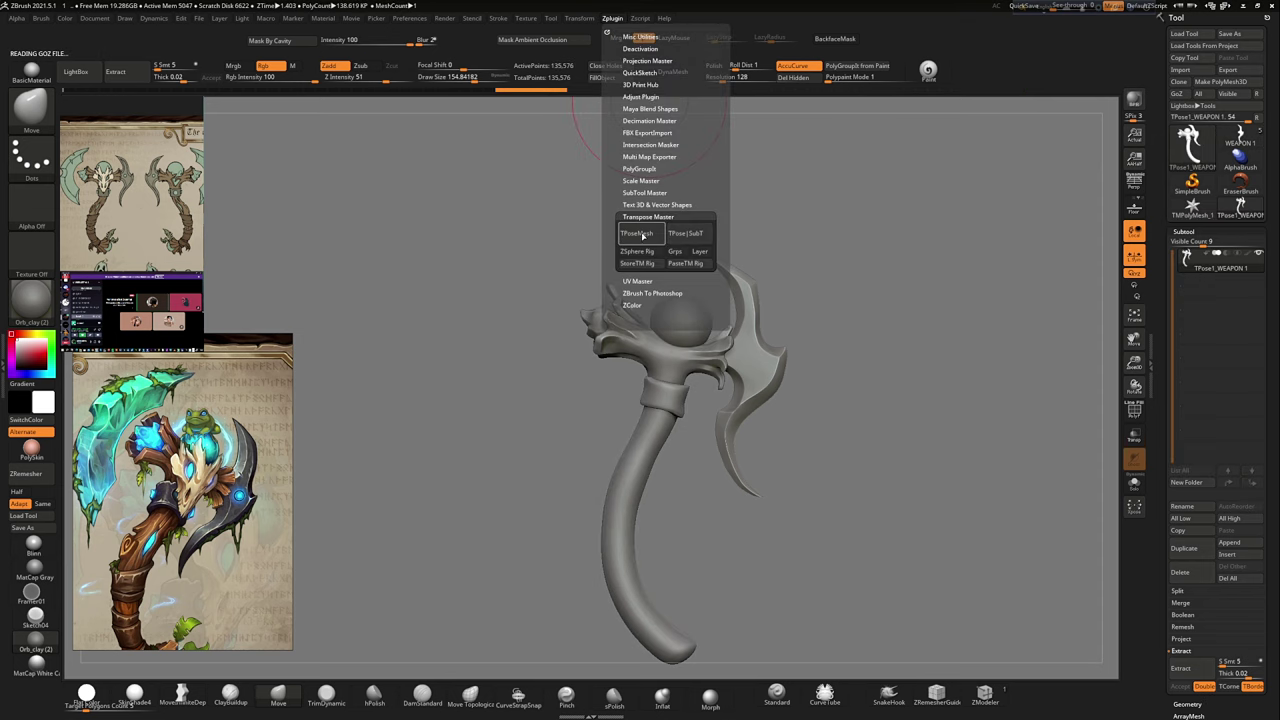
left_click_drag(846, 263, 600, 350, "ctrl")
left_click(880, 230, "ctrl")
left_click_drag(880, 230, 790, 285)
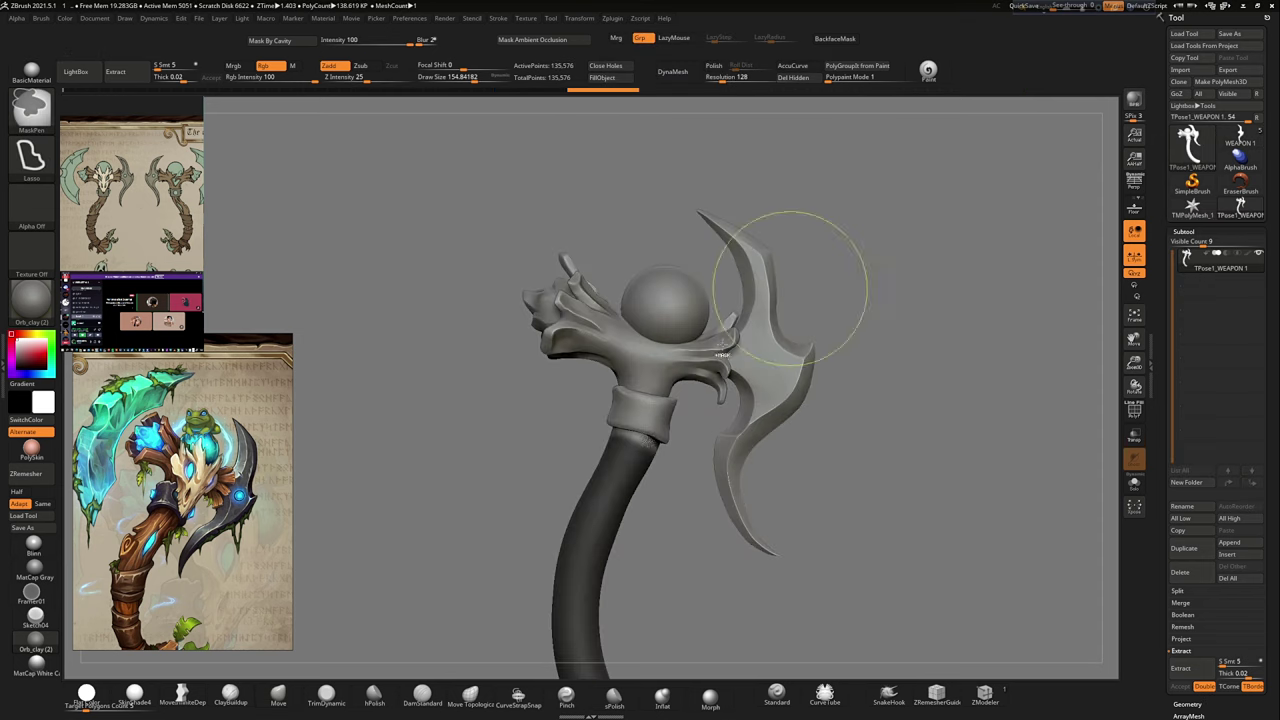
key("f")
key("w")
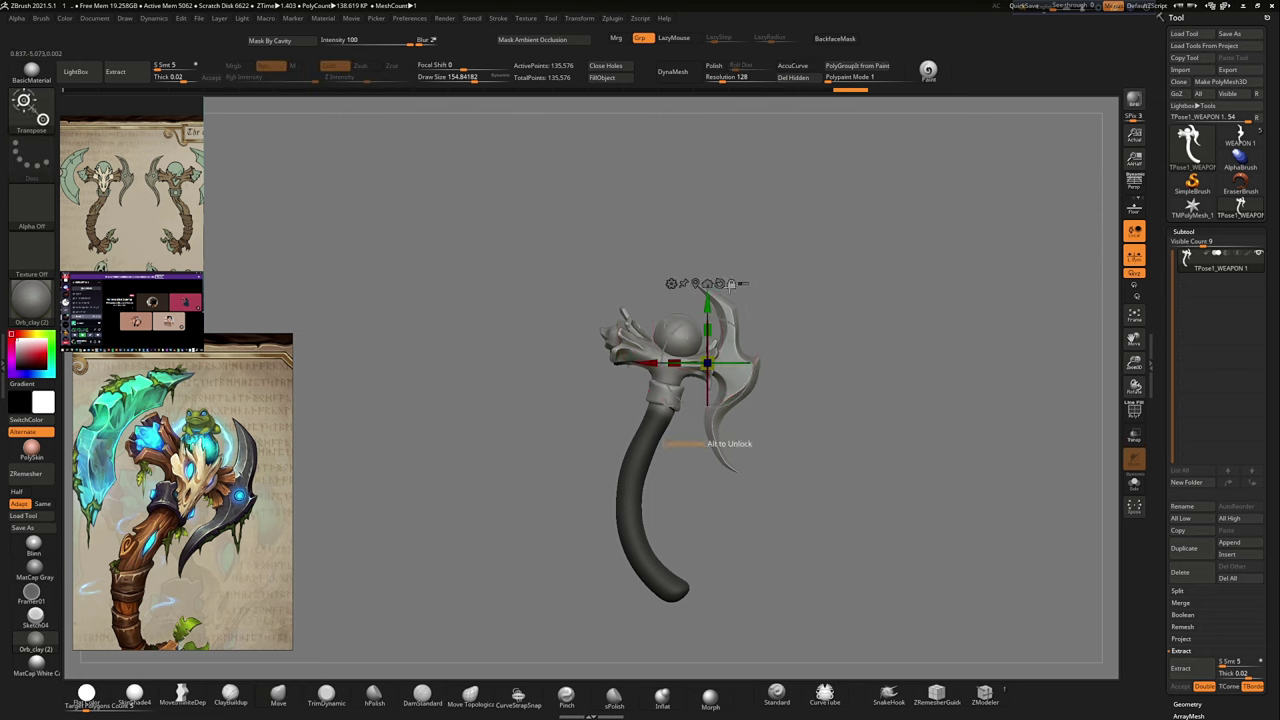
left_click_drag(630, 380, 620, 300)
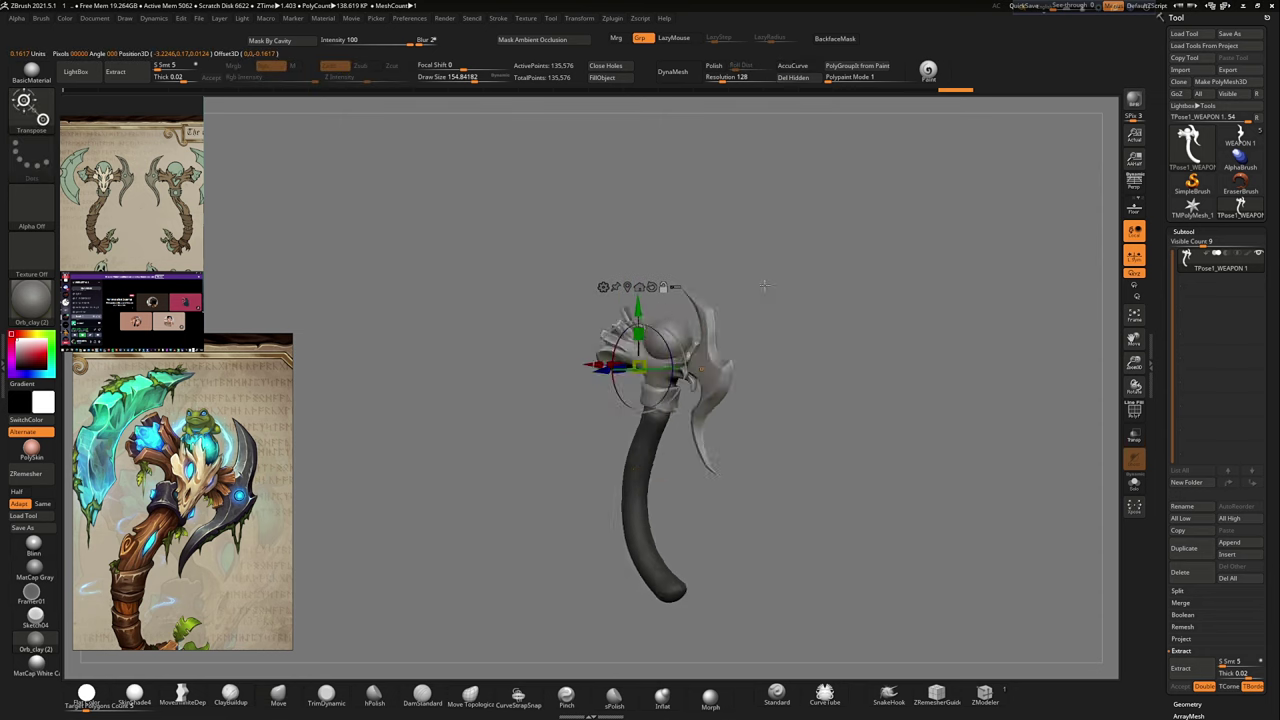
Step: Check the staff from front and side and refine the head's tilt, swinging the blade left
left_click(612, 18)
left_click(579, 18)
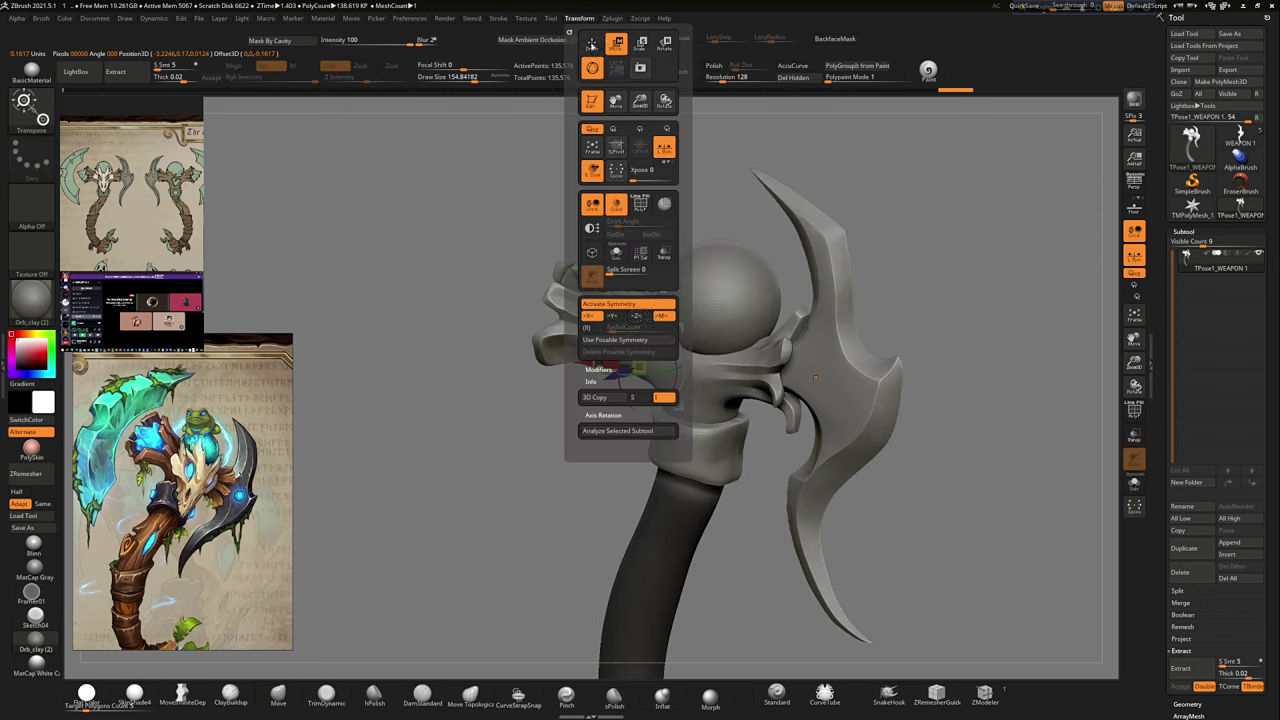
left_click(594, 316)
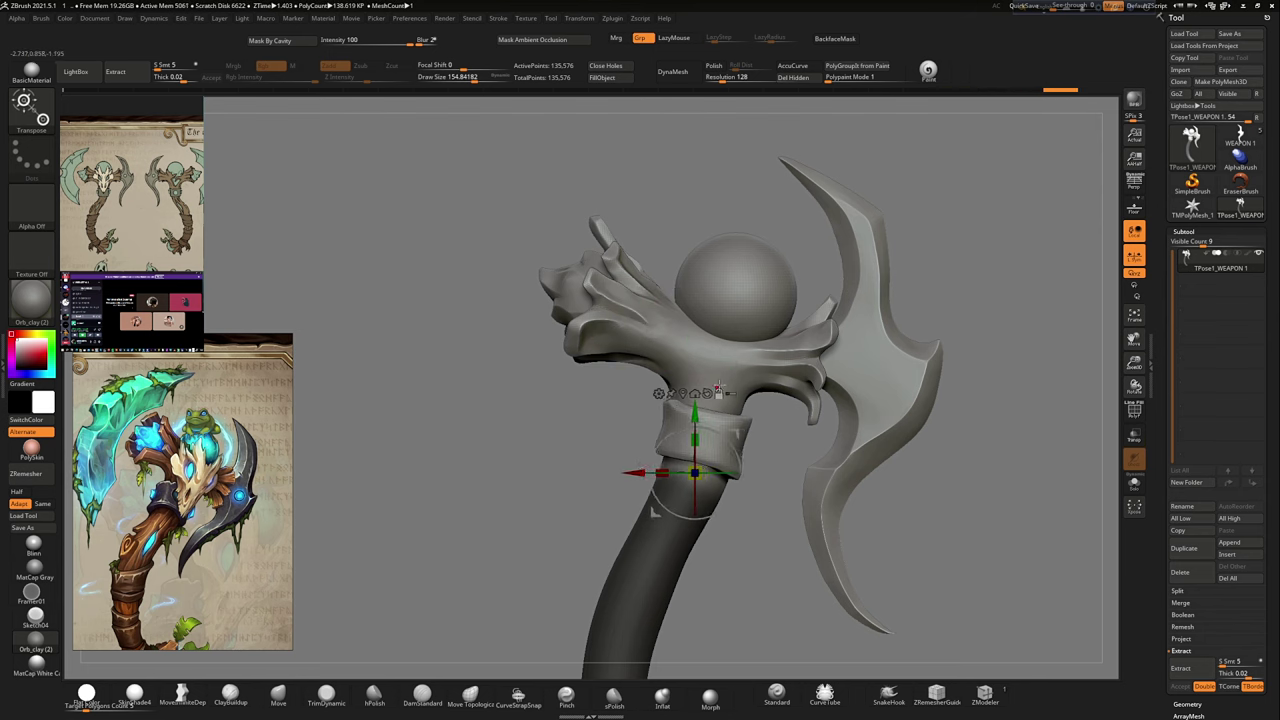
left_click_drag(990, 470, 987, 456)
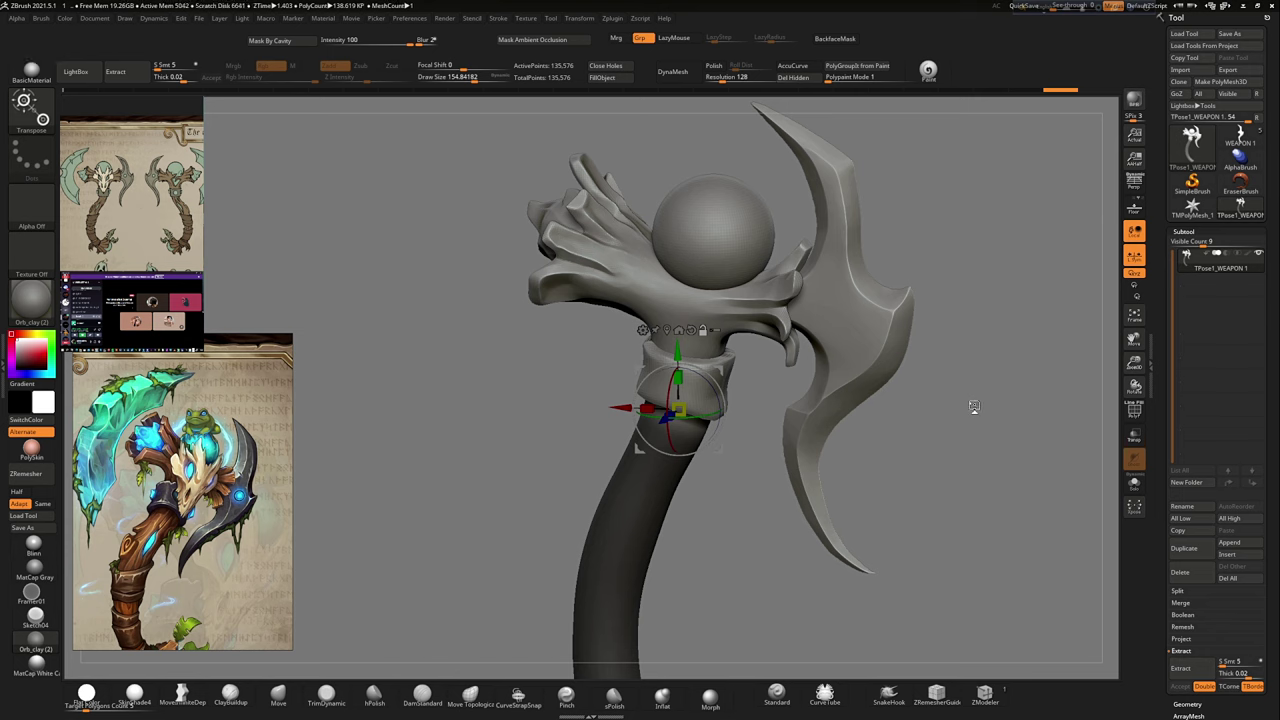
left_click_drag(972, 420, 923, 435)
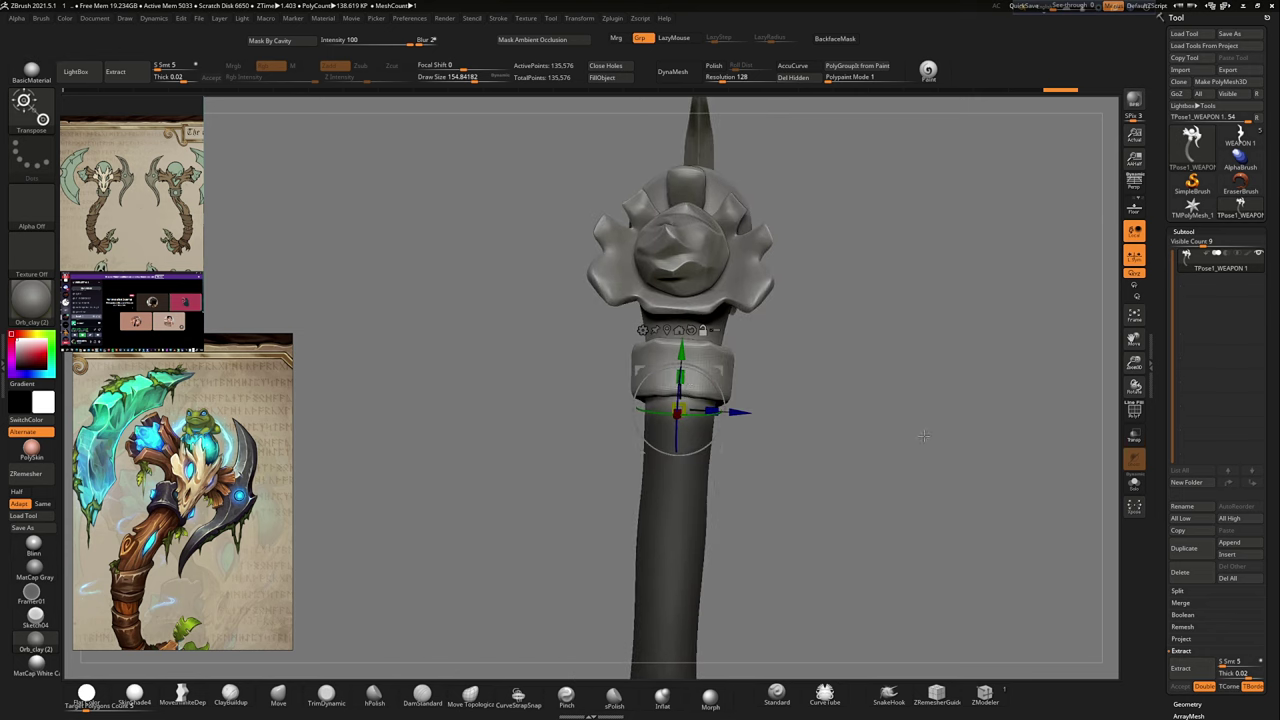
left_click_drag(843, 434, 660, 441)
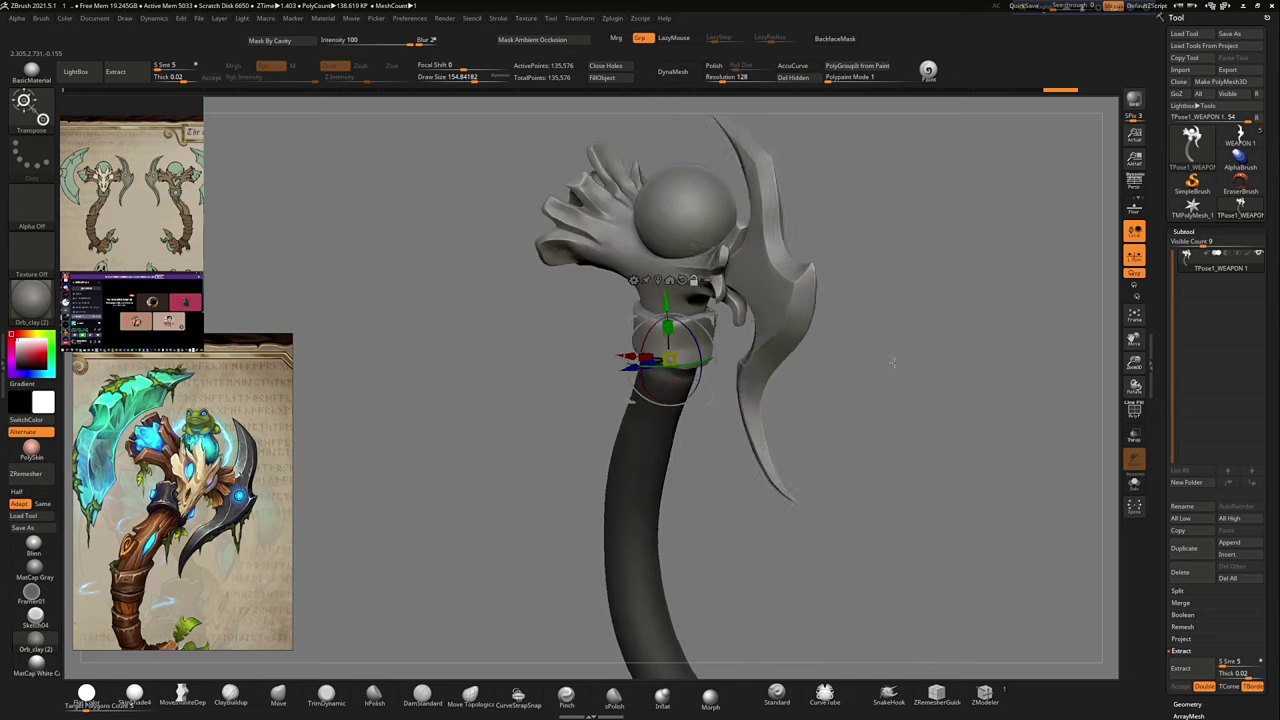
mouse_move(640, 440)
left_mouse_down()
mouse_move(854, 402)
mouse_move(745, 347)
left_mouse_up()
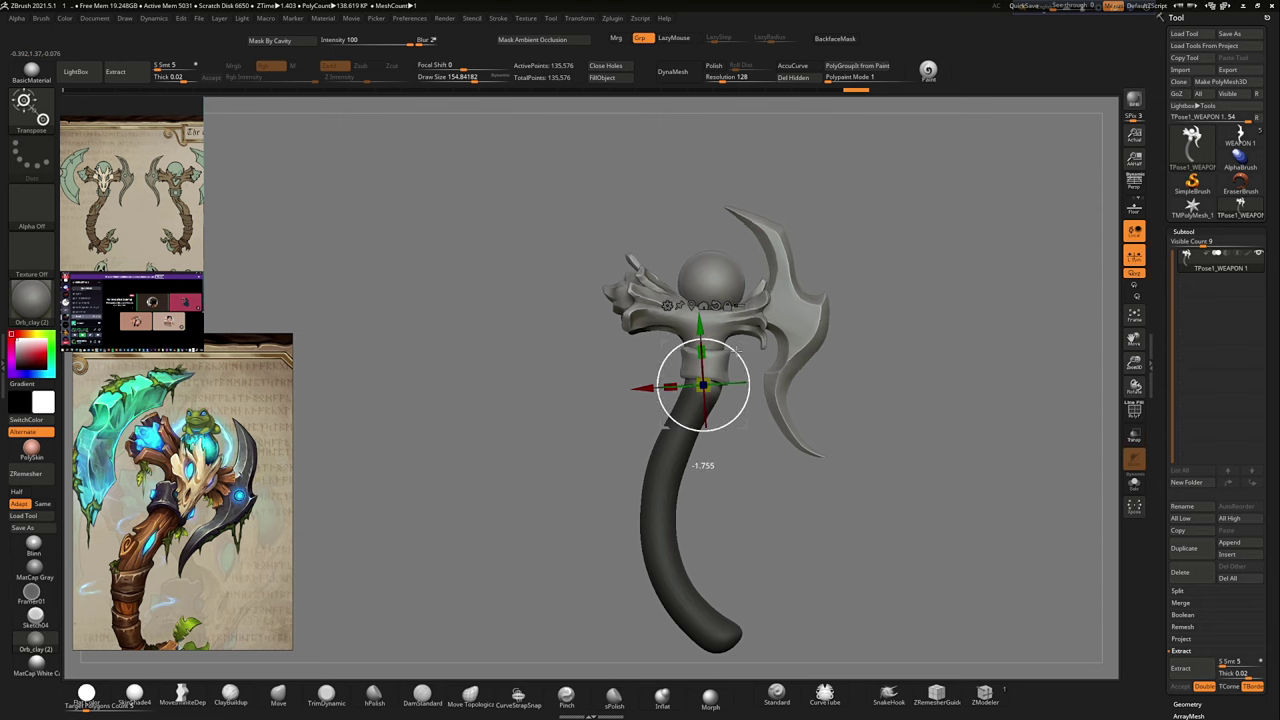
mouse_move(703, 385)
left_mouse_down()
mouse_move(943, 479)
mouse_move(960, 520)
left_mouse_up()
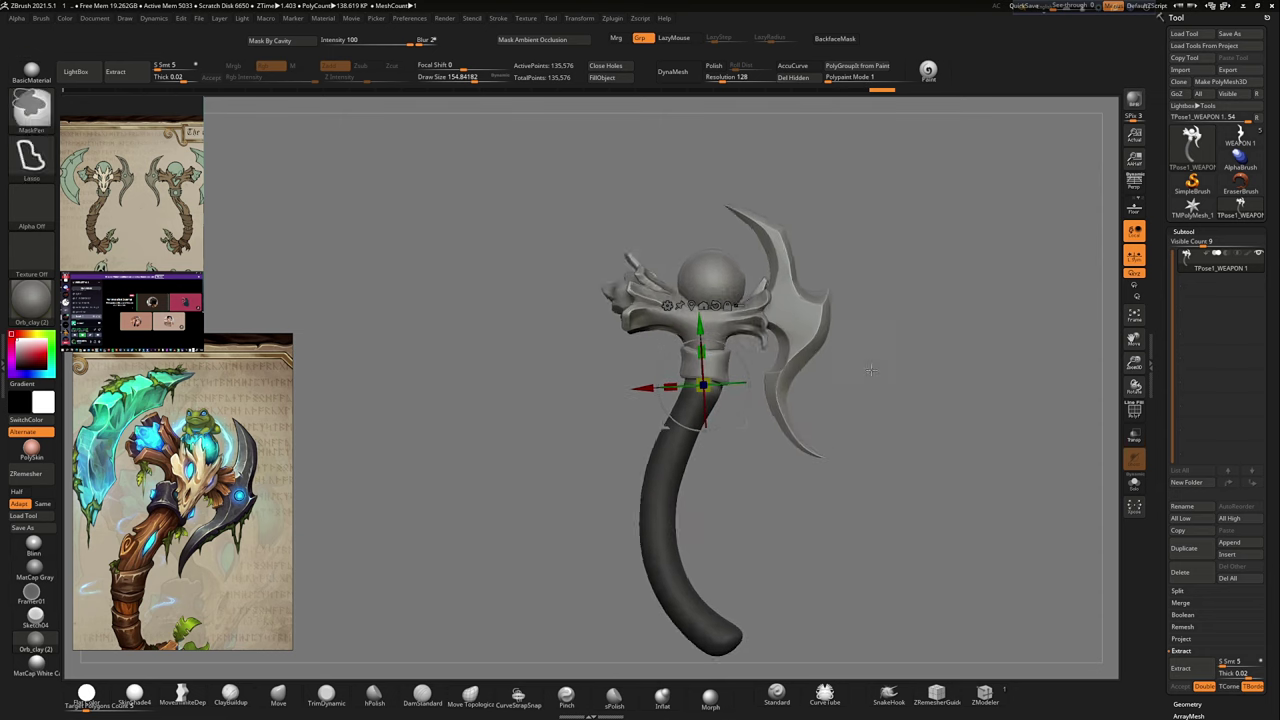
left_click(612, 18)
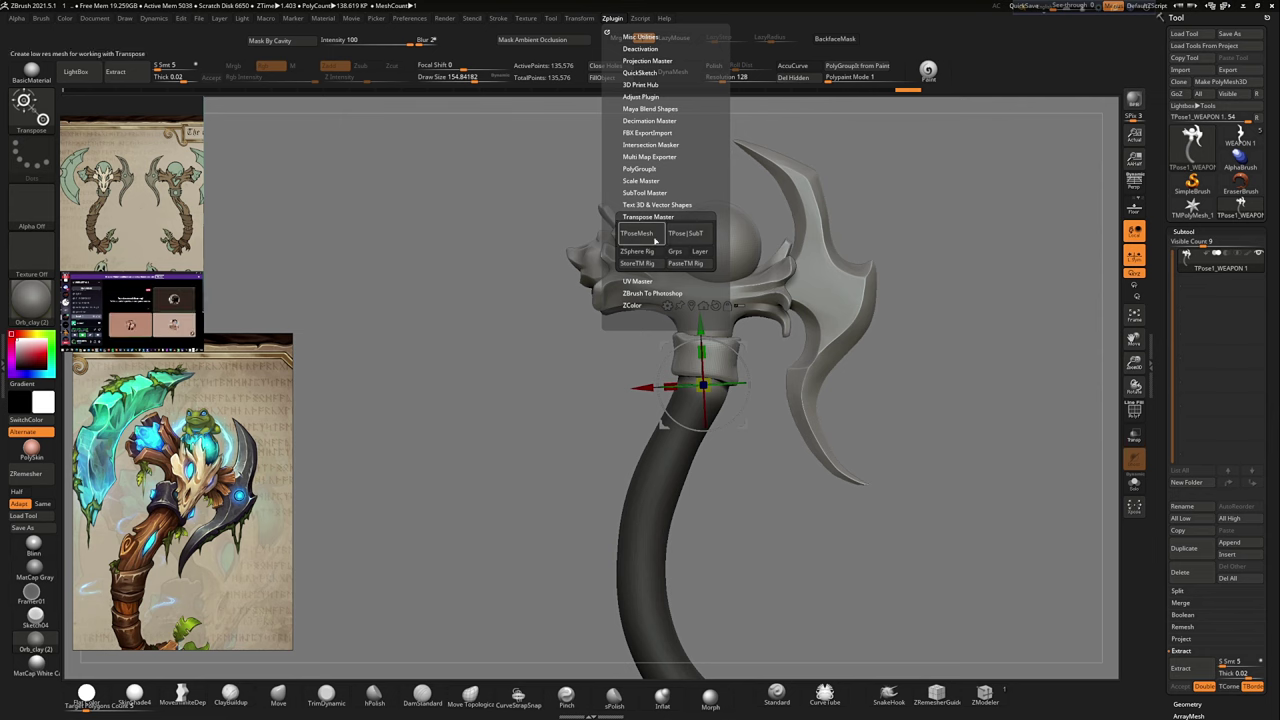
left_click_drag(727, 341, 726, 339)
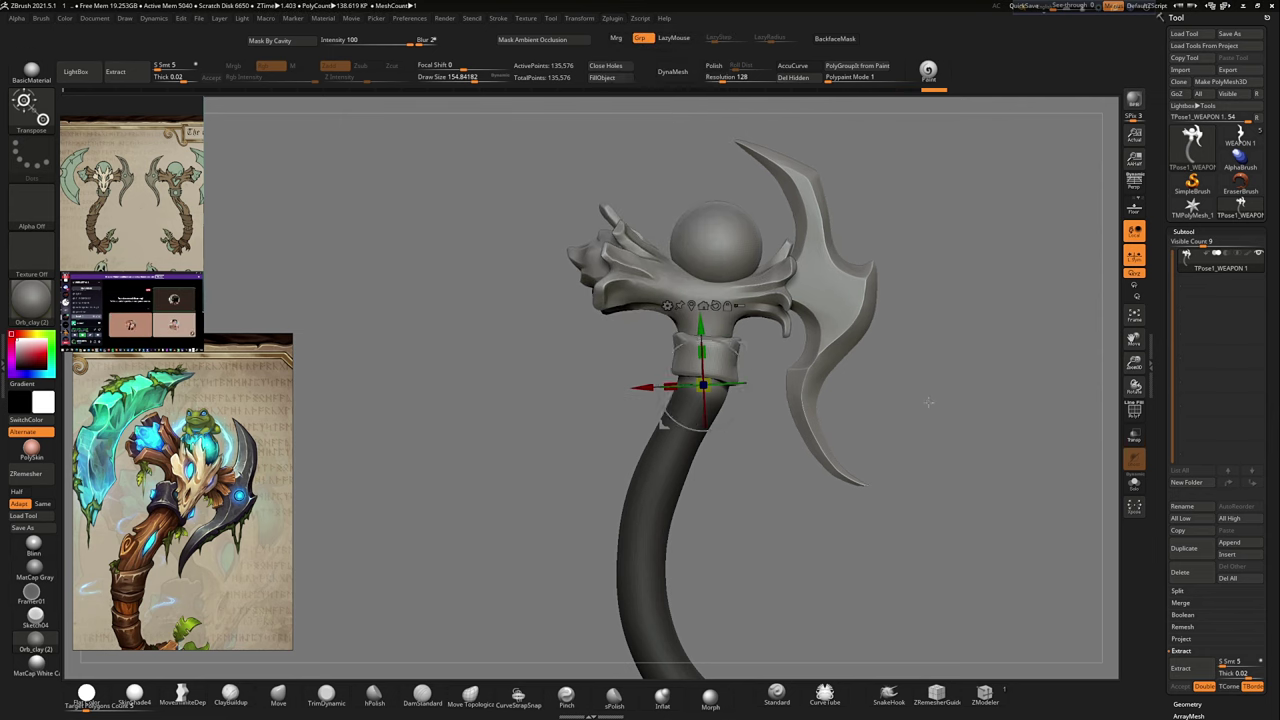
left_click_drag(928, 402, 802, 355)
Step: Transfer the pose back to the separate subtools with Transpose Master TPose|SubT
key("space")
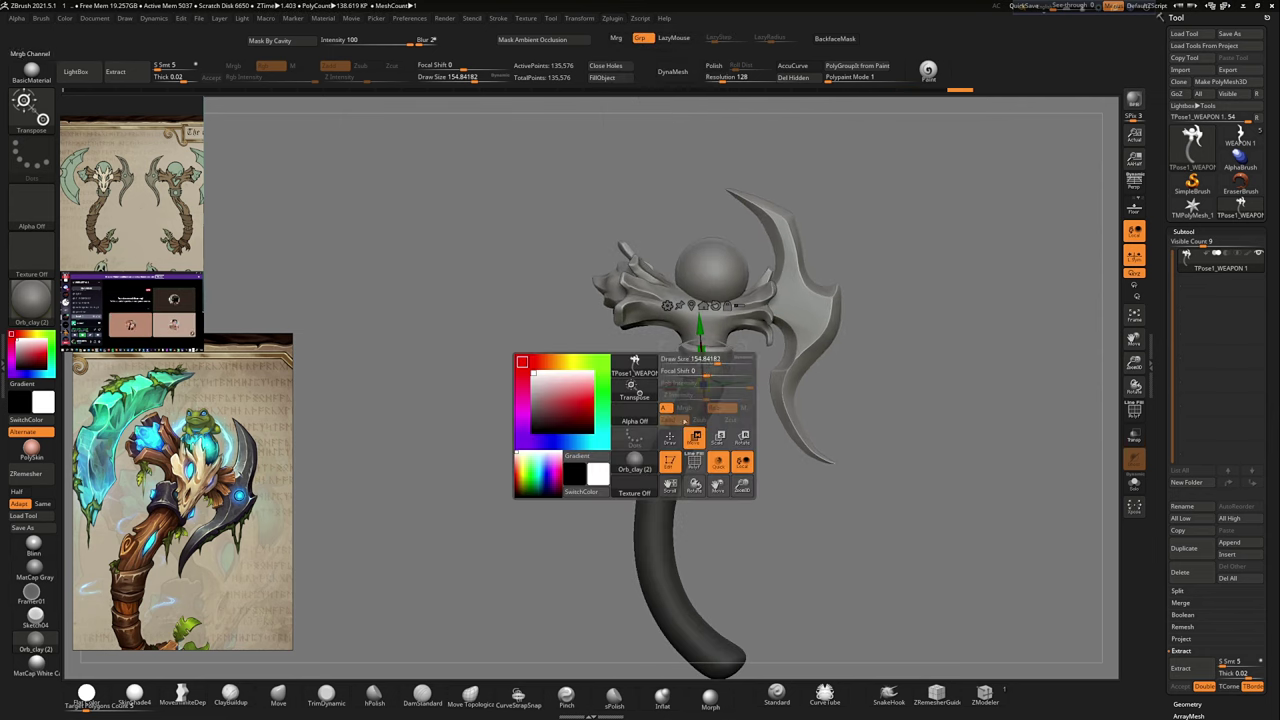
left_click(668, 430)
left_click(612, 18)
left_click(680, 245)
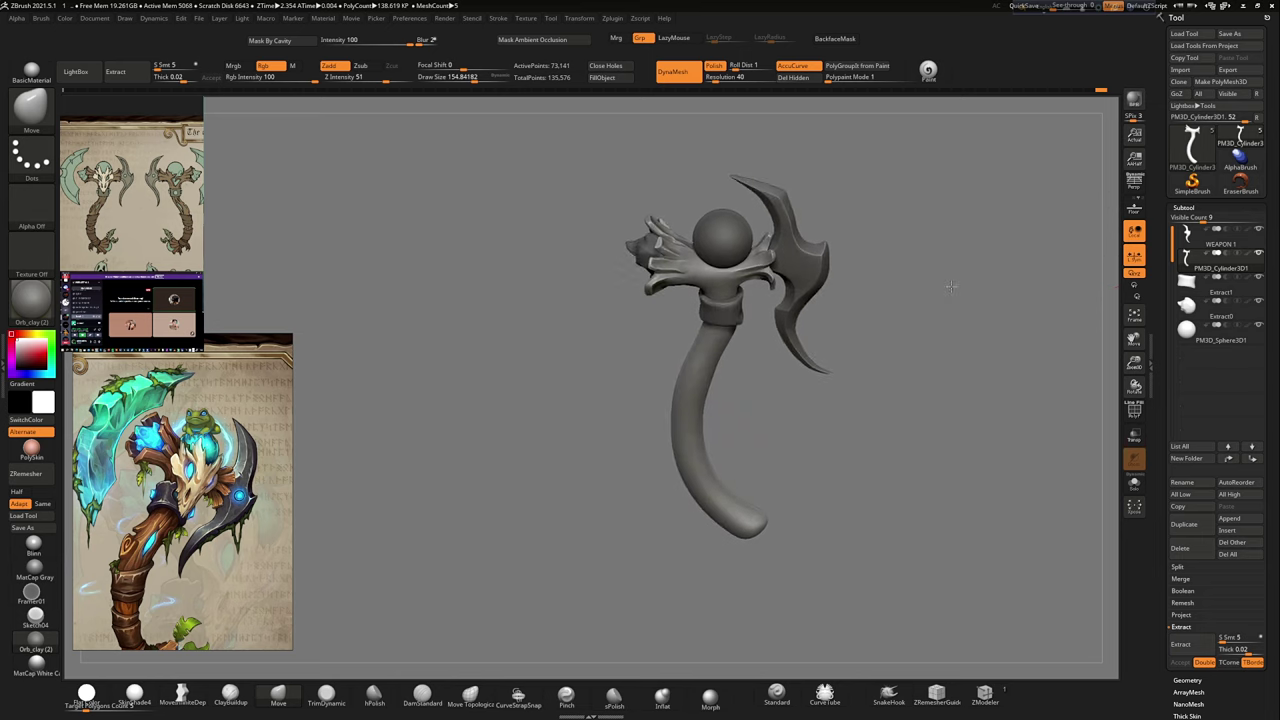
Step: Save the project over the old file, then select the PM3D_Cylinder3D1 handle subtool
key("ctrl+s")
key("Return")
key("Return")
mouse_move(927, 293)
left_mouse_down()
mouse_move(936, 270)
mouse_move(642, 372)
left_mouse_up()
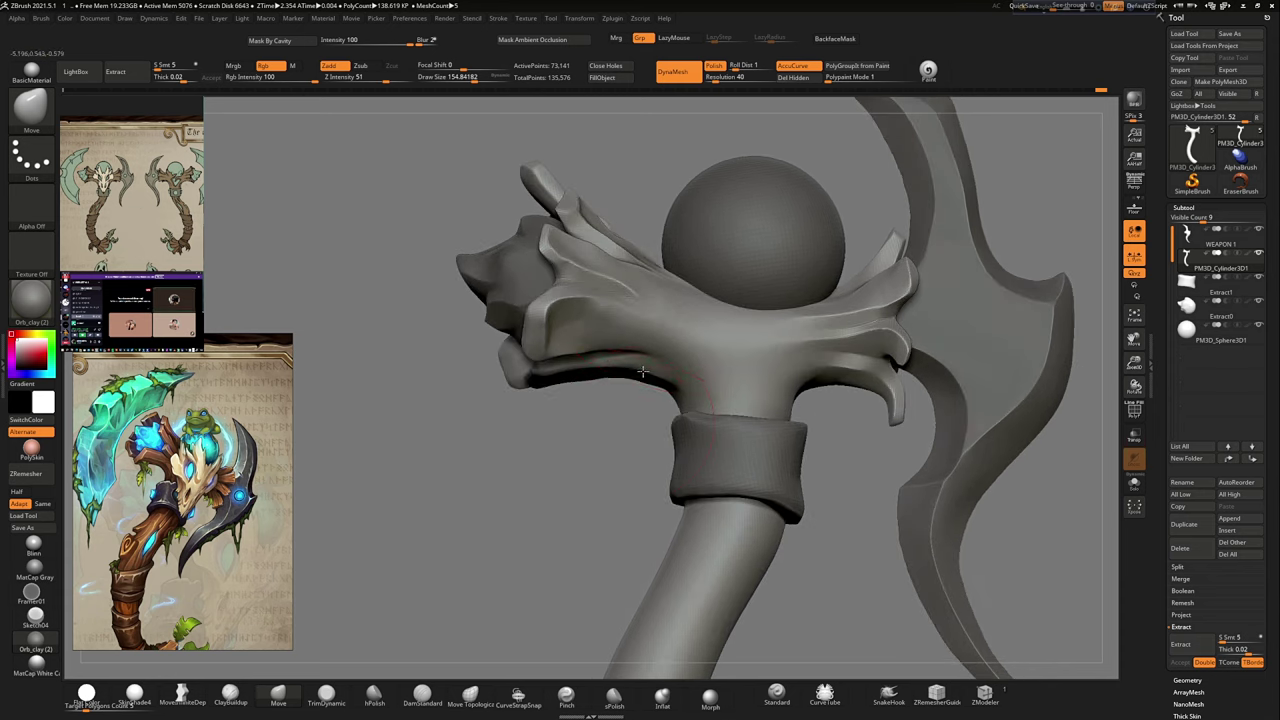
right_click_drag(688, 414, 753, 356)
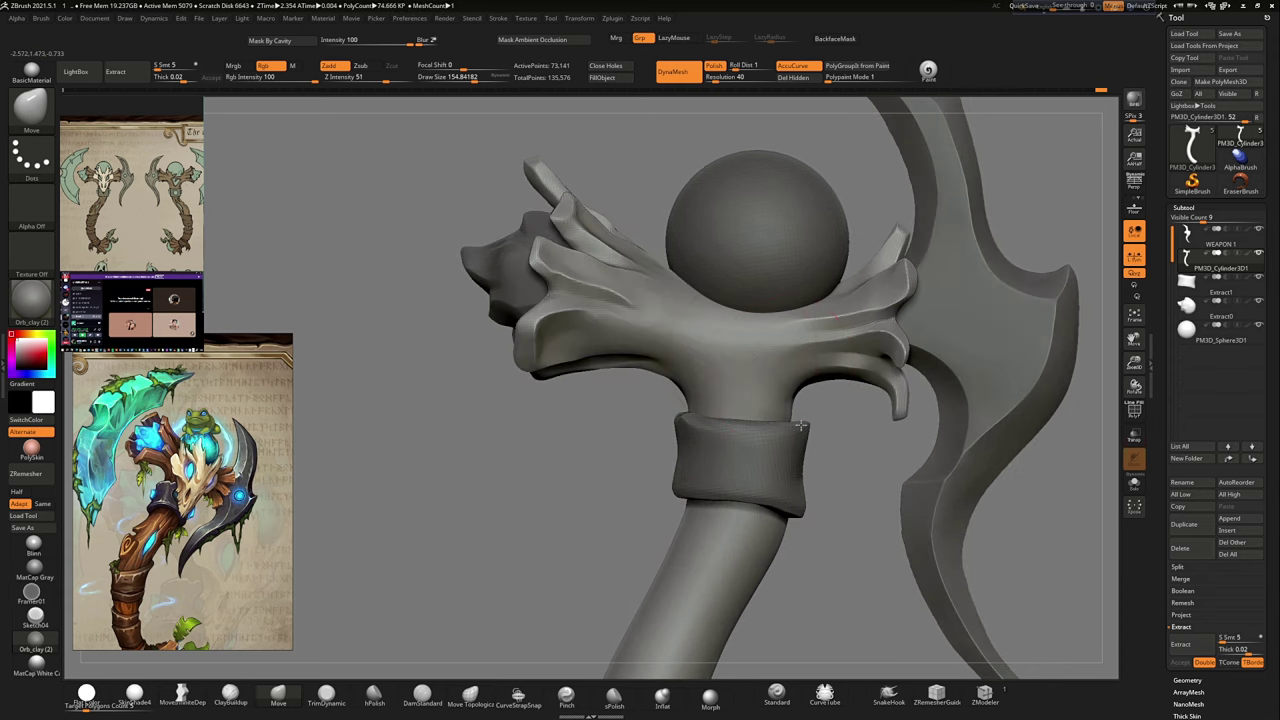
left_click(822, 443, "alt")
key("f")
mouse_move(823, 277)
left_mouse_down()
mouse_move(812, 293)
mouse_move(863, 237)
mouse_move(686, 323)
mouse_move(897, 214)
mouse_move(817, 280)
mouse_move(640, 263)
left_mouse_up()
left_click(667, 301, "alt")
Step: Switch to DamStandard and frame the sphere gem and head prongs for carving
key("b")
key("d")
key("s")
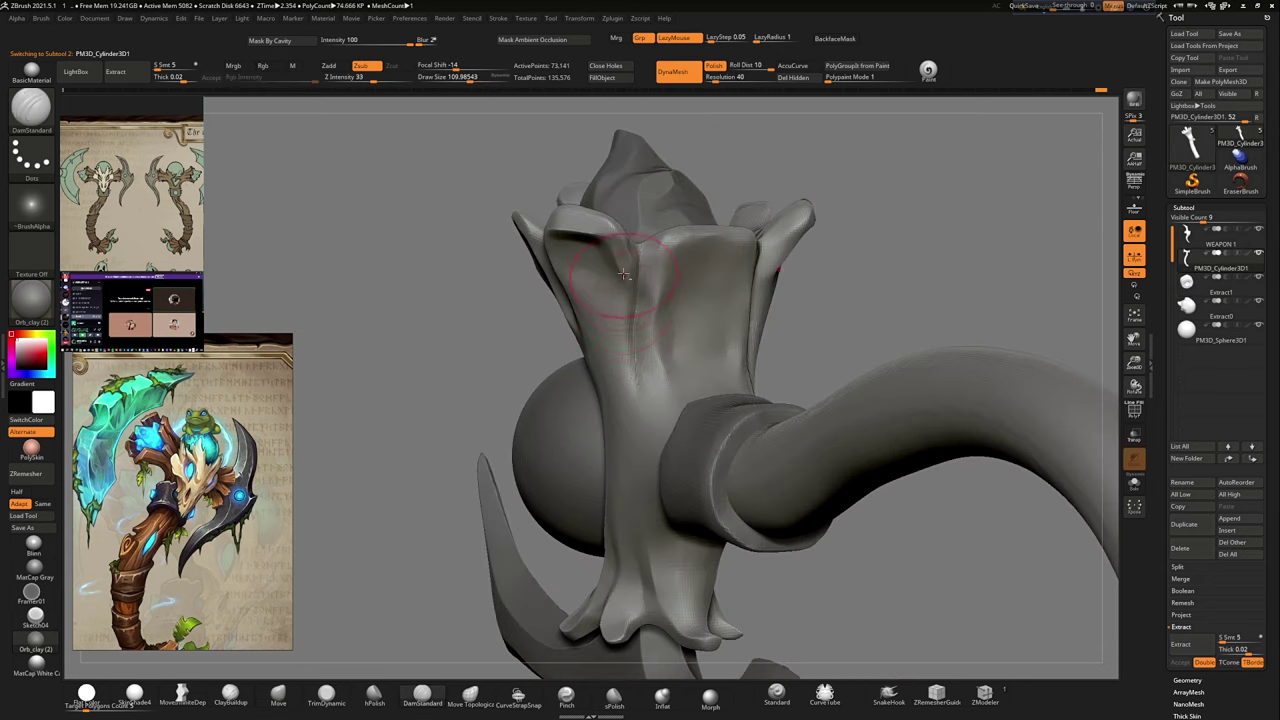
mouse_move(656, 327)
right_mouse_down()
mouse_move(590, 218)
mouse_move(667, 240)
mouse_move(909, 180)
mouse_move(731, 252)
mouse_move(771, 170)
right_mouse_up()
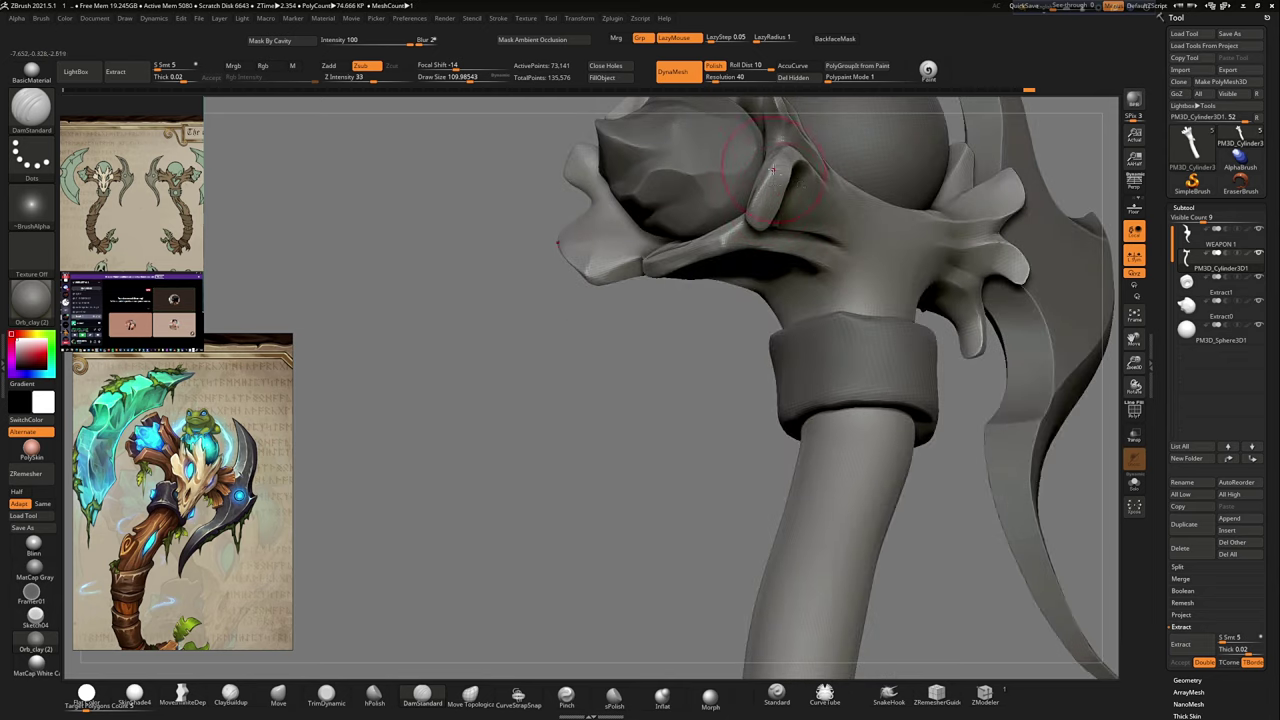
right_click_drag(675, 411, 829, 282)
right_click_drag(781, 411, 985, 316)
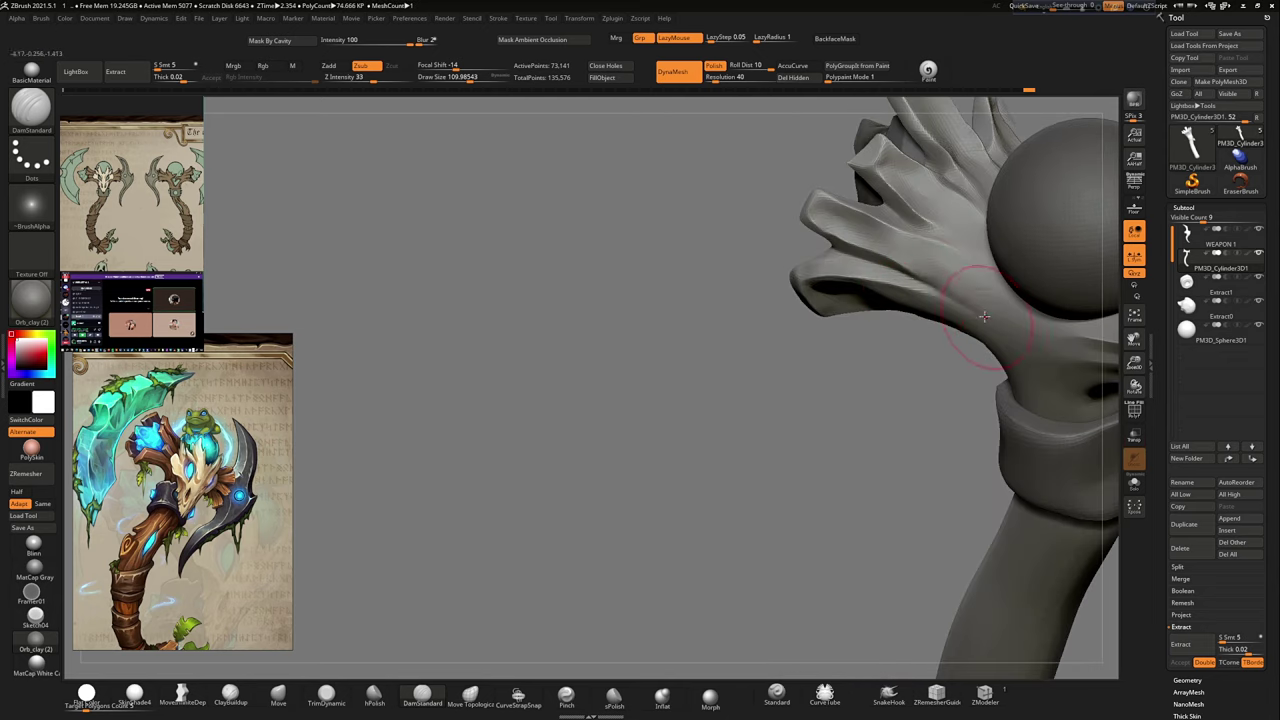
right_click_drag(918, 395, 912, 229)
mouse_move(835, 242)
right_mouse_down("alt")
mouse_move(960, 300)
mouse_move(1000, 217)
mouse_move(815, 332)
right_mouse_up("alt")
mouse_move(797, 228)
right_mouse_down()
mouse_move(829, 206)
mouse_move(777, 400)
mouse_move(829, 211)
right_mouse_up()
key("f")
mouse_move(903, 264)
right_mouse_down("alt")
mouse_move(720, 543)
mouse_move(780, 537)
mouse_move(763, 570)
mouse_move(586, 278)
right_mouse_up("alt")
Step: Try the ClayBuildup and hPolish brushes while orbiting around the sphere and cup
key("b")
key("c")
key("b")
right_click_drag(557, 566, 536, 536)
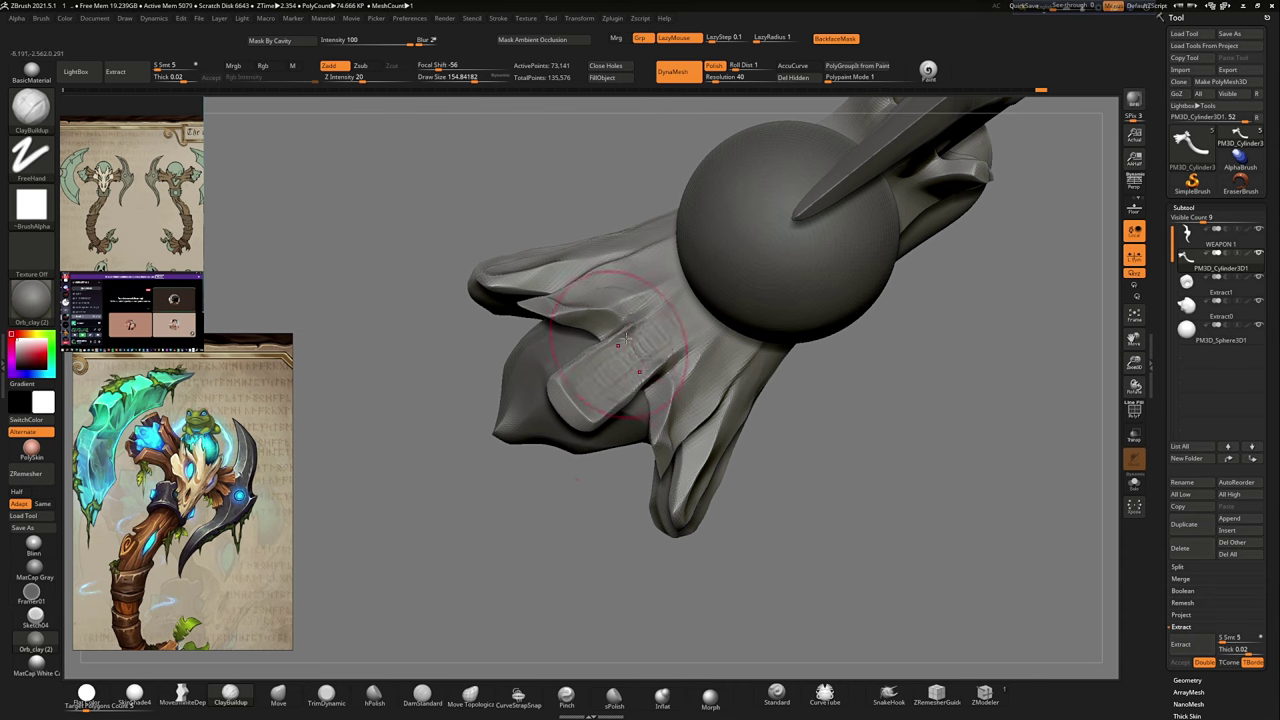
right_click_drag(633, 360, 590, 340)
key("b")
key("h")
key("p")
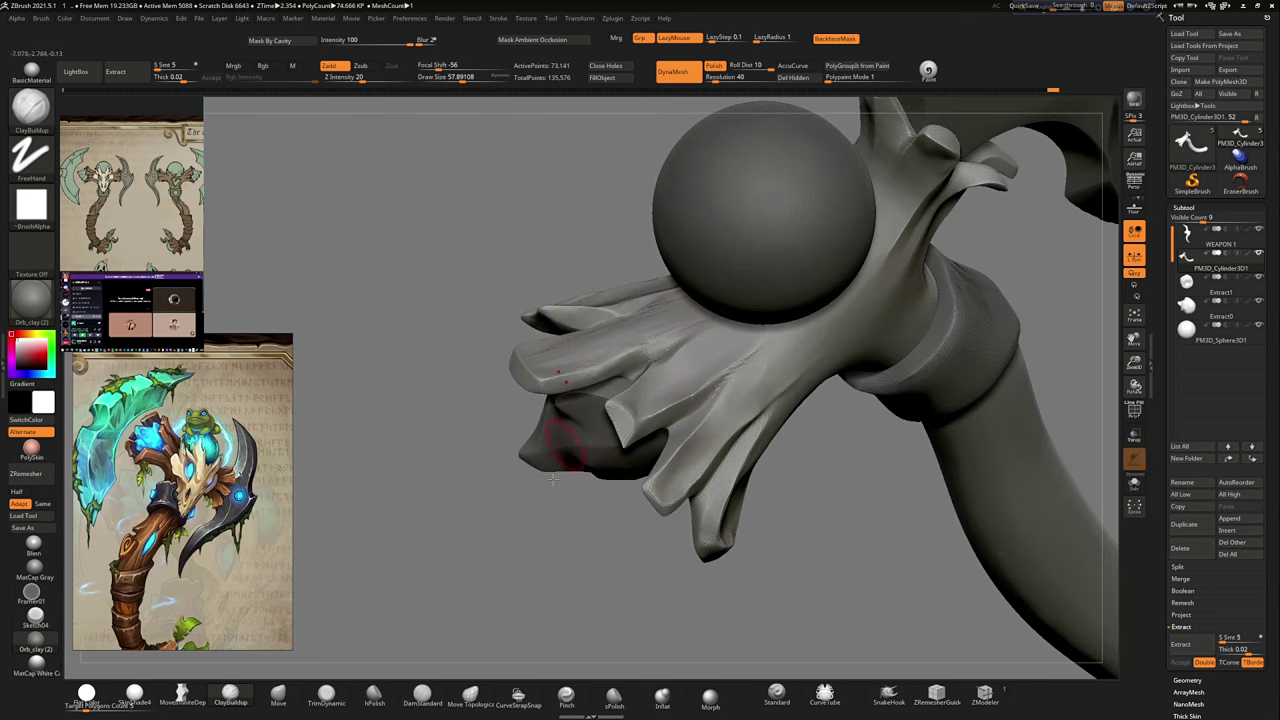
right_click_drag(371, 614, 652, 307)
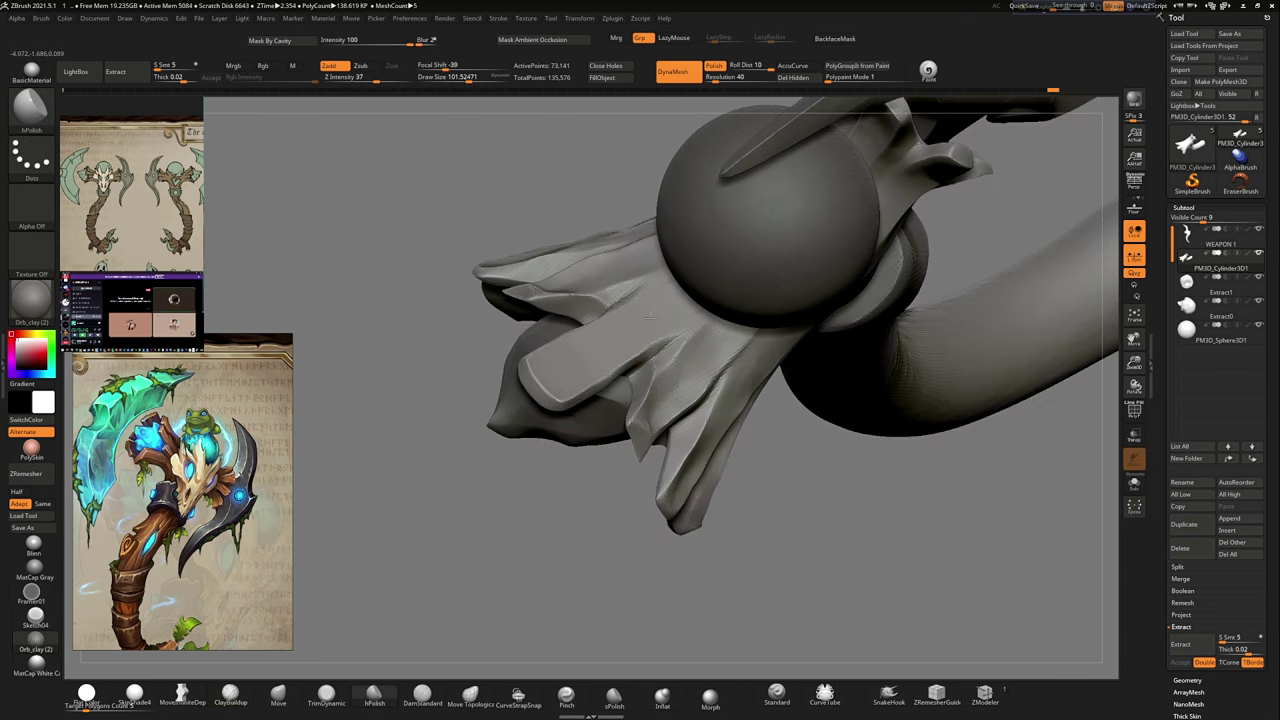
mouse_move(648, 418)
right_mouse_down()
mouse_move(795, 329)
mouse_move(600, 340)
mouse_move(597, 325)
mouse_move(718, 290)
right_mouse_up()
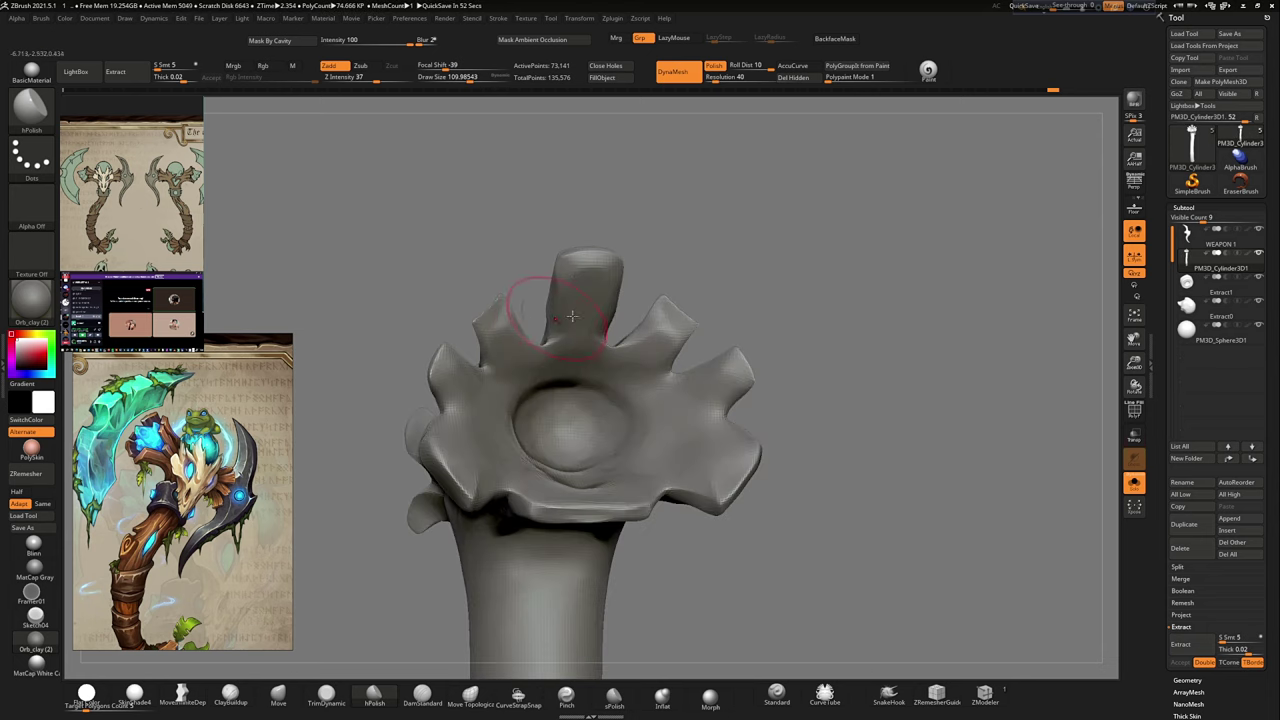
right_click_drag(586, 276, 477, 396)
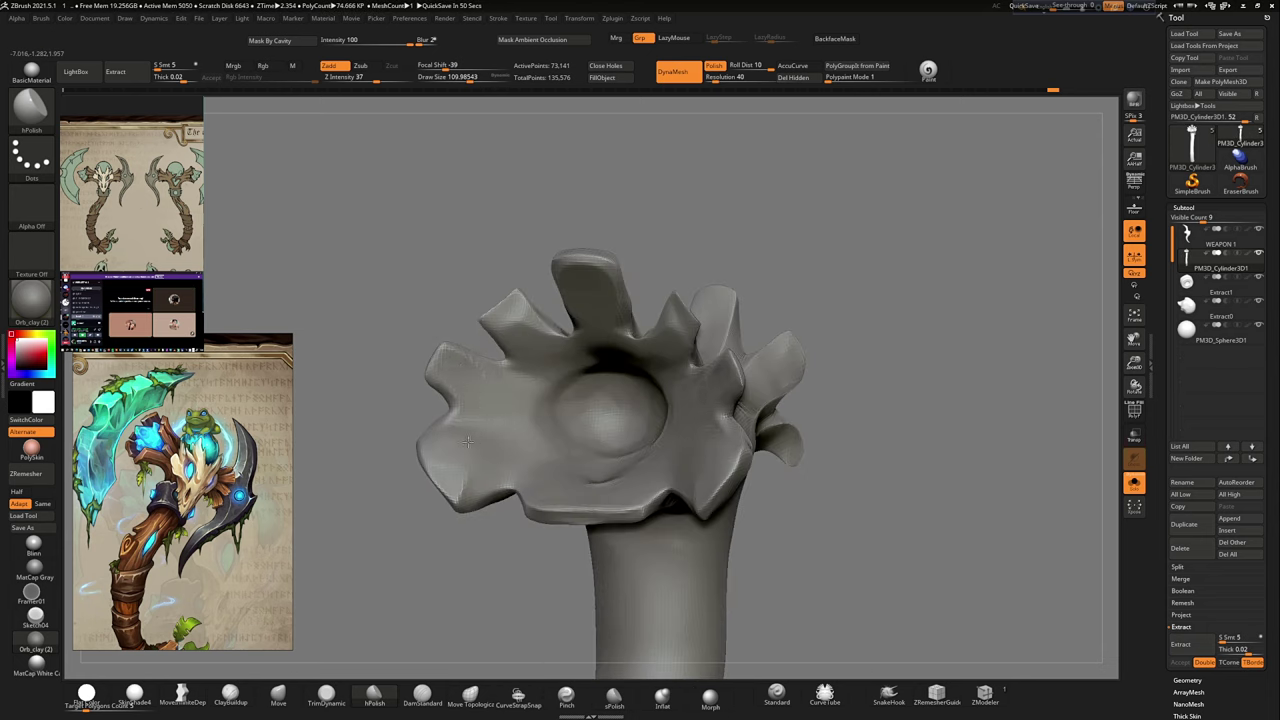
mouse_move(636, 512)
right_mouse_down()
mouse_move(703, 196)
mouse_move(651, 237)
mouse_move(871, 249)
right_mouse_up()
mouse_move(903, 289)
right_mouse_down()
mouse_move(932, 317)
mouse_move(740, 520)
mouse_move(683, 403)
mouse_move(681, 316)
right_mouse_up()
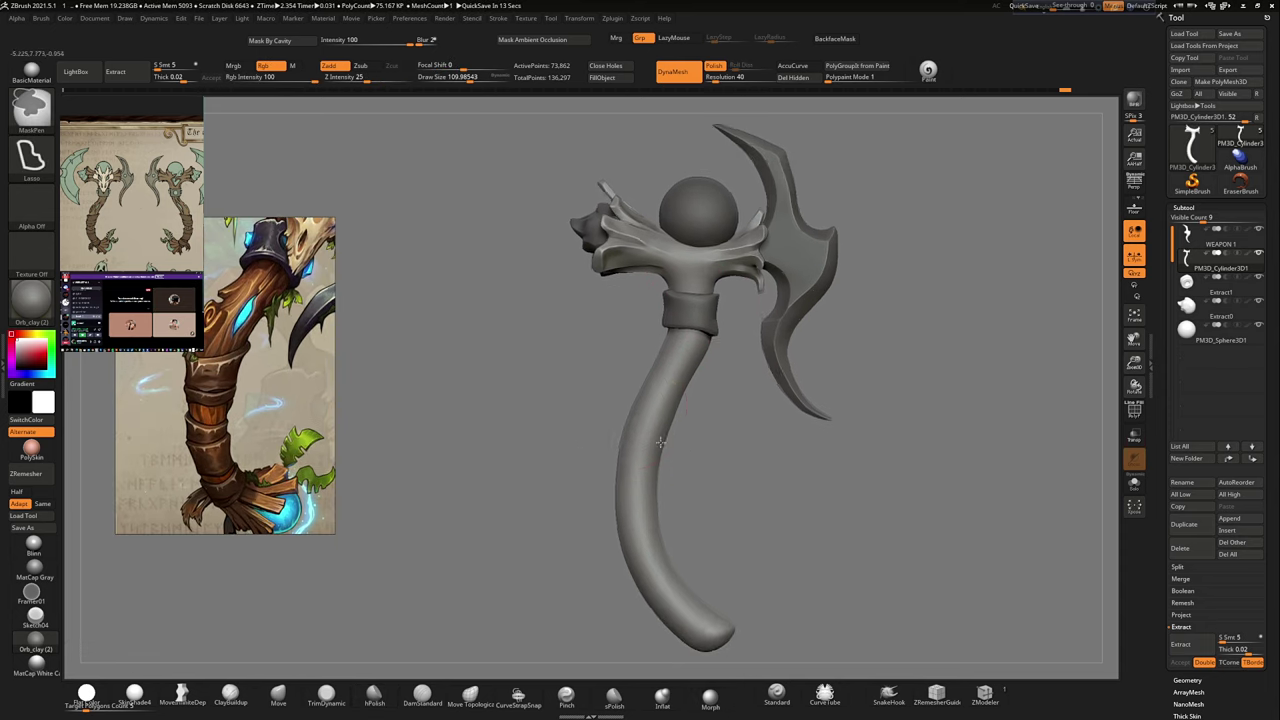
Step: Lasso-mask a band around the lower handle and extract it as a new subtool
right_click_drag(690, 452, 560, 440, "ctrl")
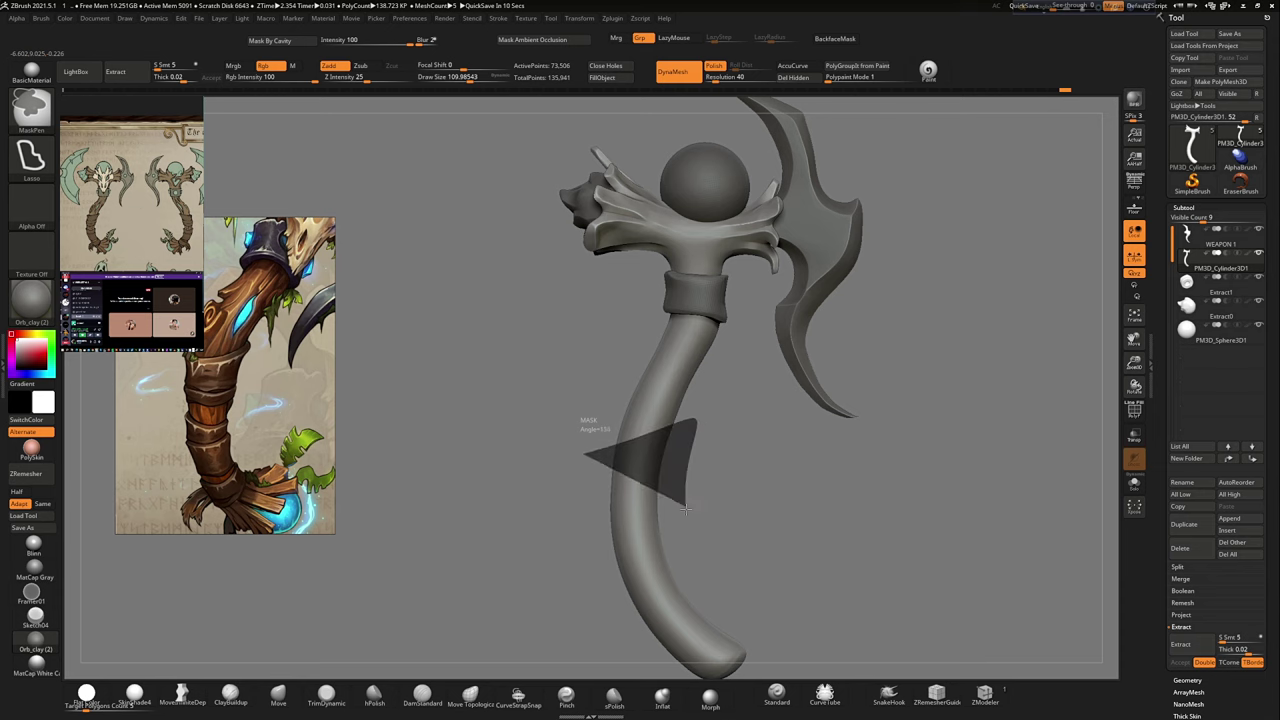
left_click_drag(612, 520, 600, 505, "ctrl")
right_click_drag(586, 449, 638, 550)
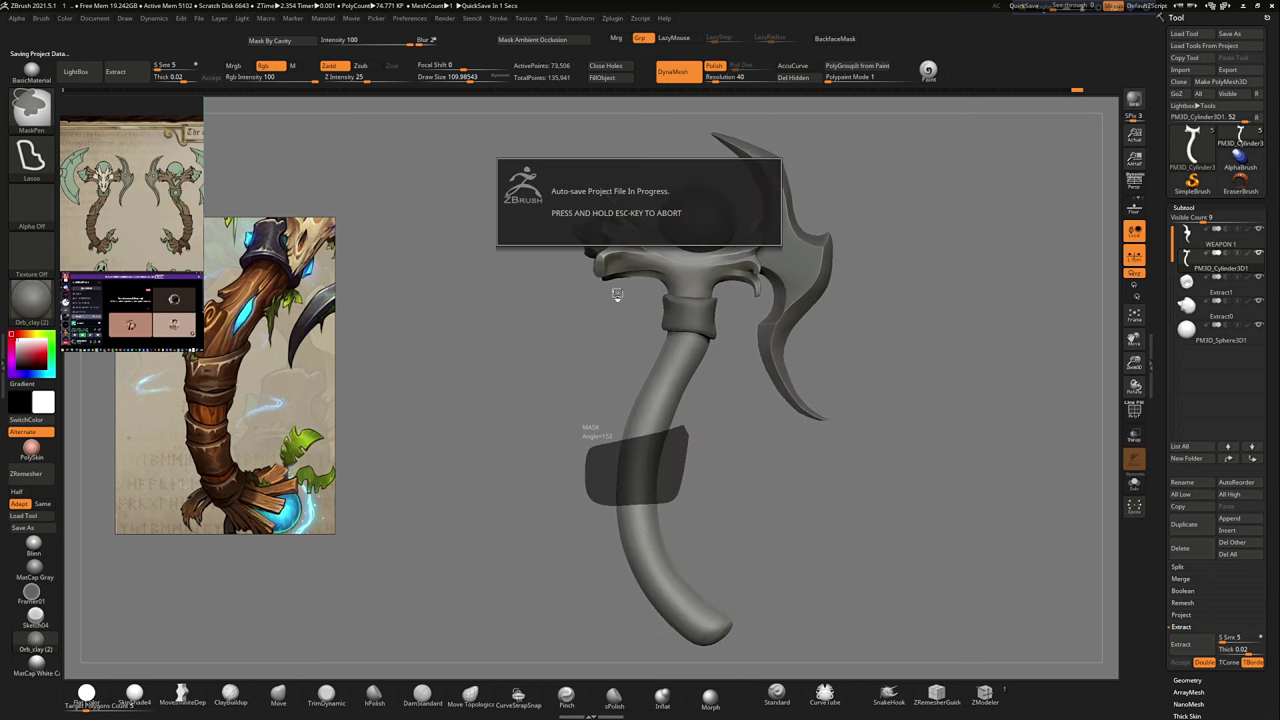
mouse_move(609, 341)
right_mouse_down()
mouse_move(777, 489)
mouse_move(634, 420)
mouse_move(586, 355)
right_mouse_up()
left_click(115, 71)
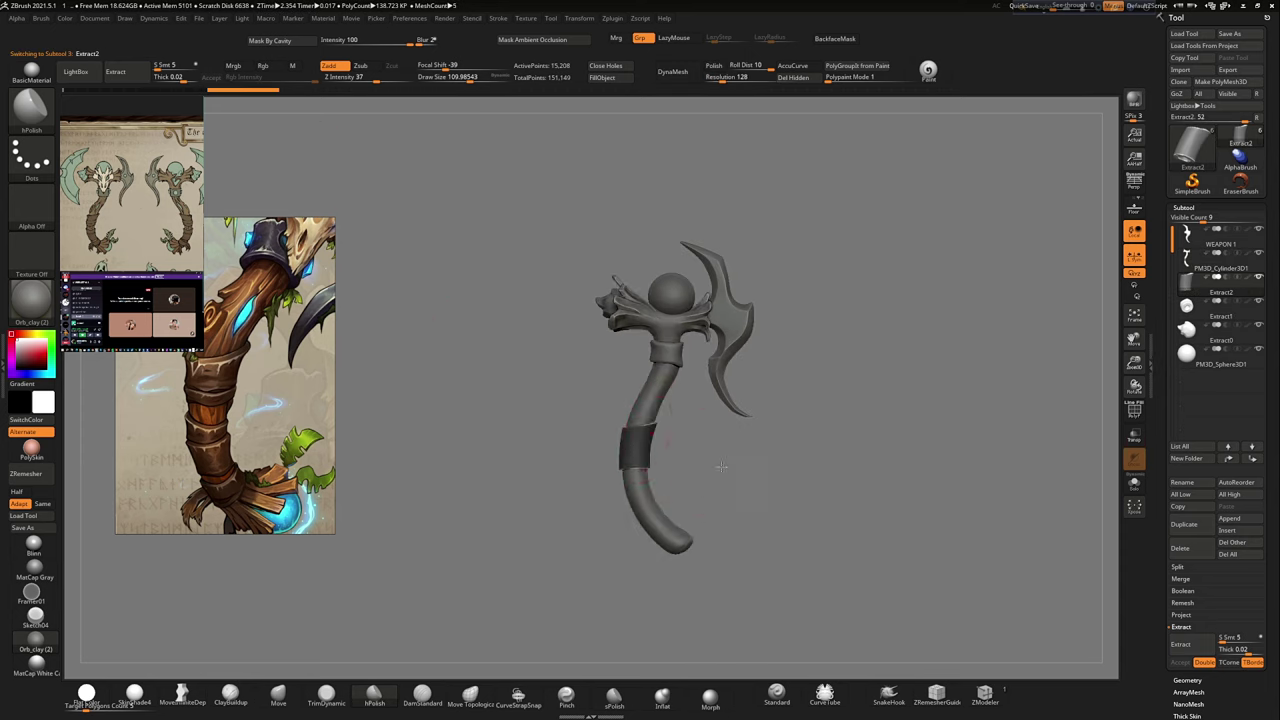
right_click_drag(729, 471, 631, 464)
left_click(631, 464, "alt")
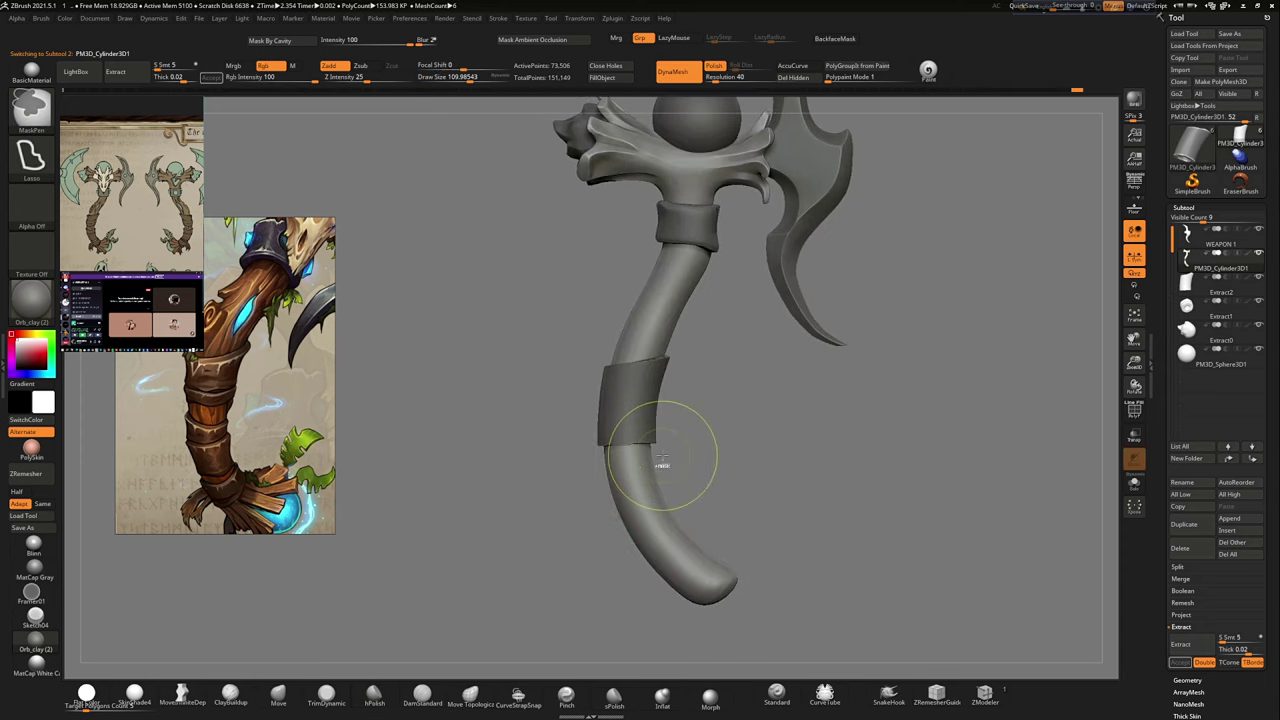
Step: Mask and extract two more bands, down to the lowest one on the handle
key("ctrl")
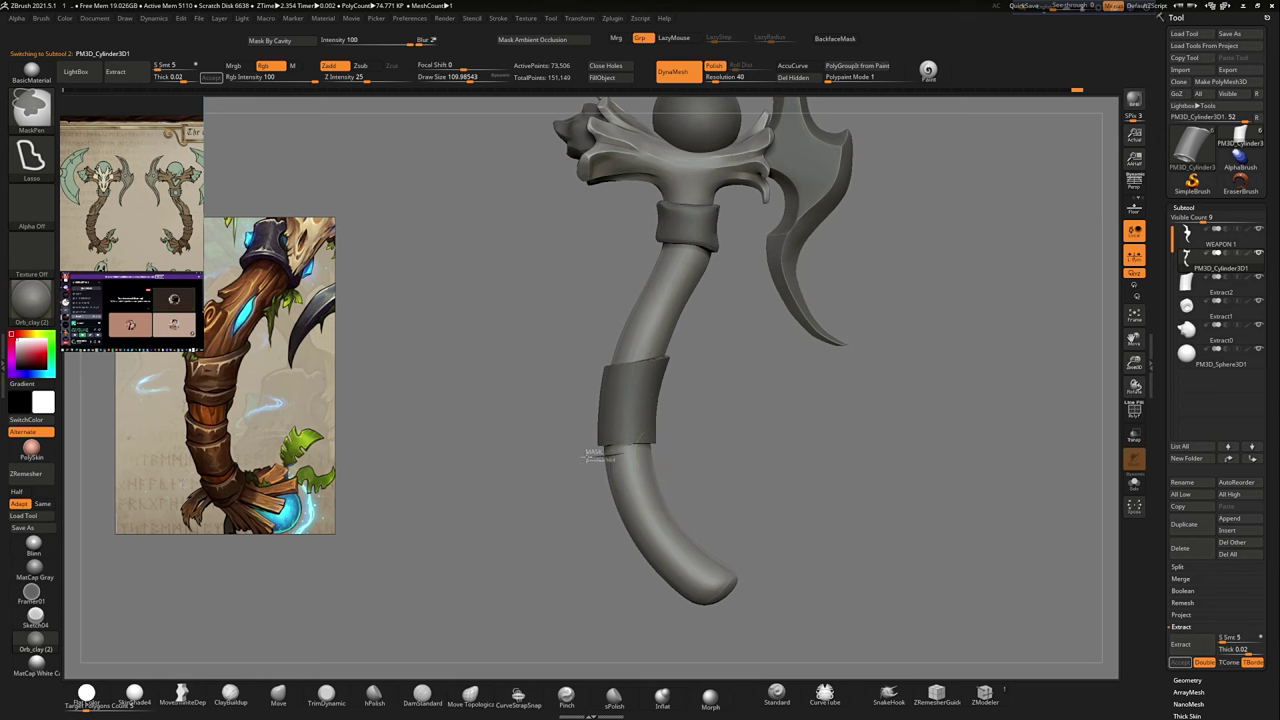
left_click(115, 71)
left_click(680, 400, "alt")
right_click_drag(680, 400, 654, 471)
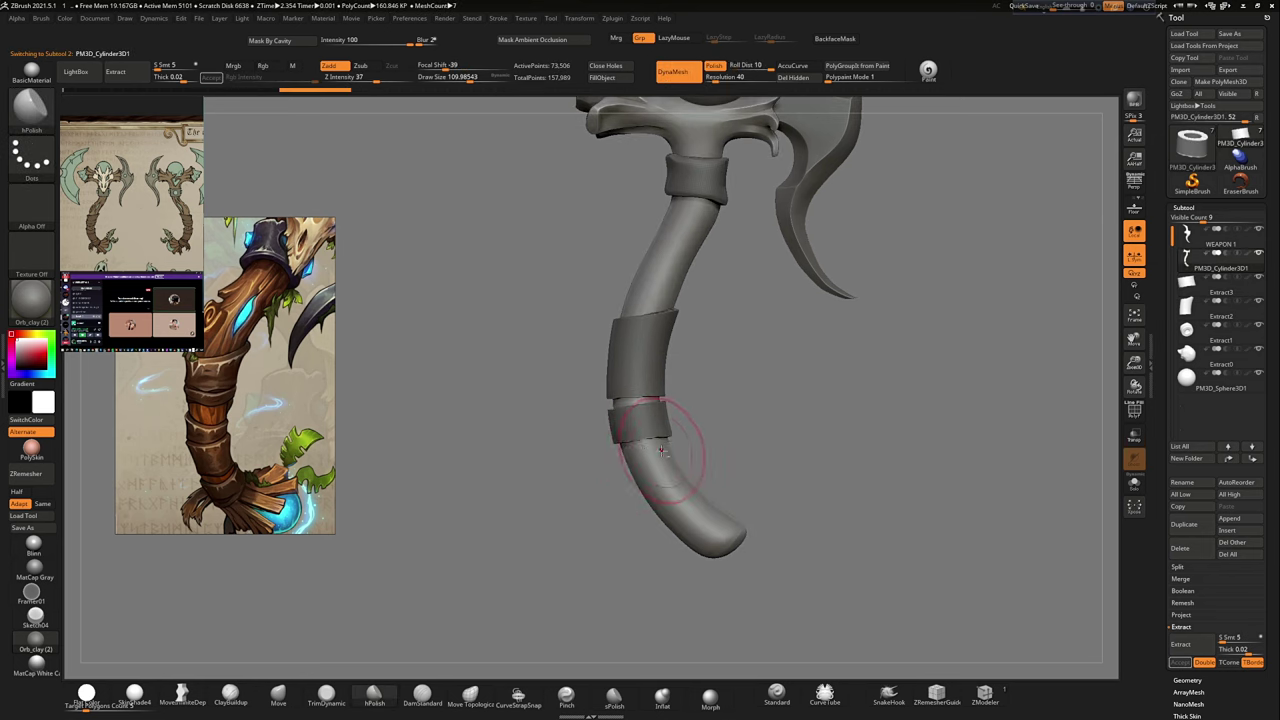
key("ctrl")
left_click_drag(636, 510, 628, 502, "ctrl")
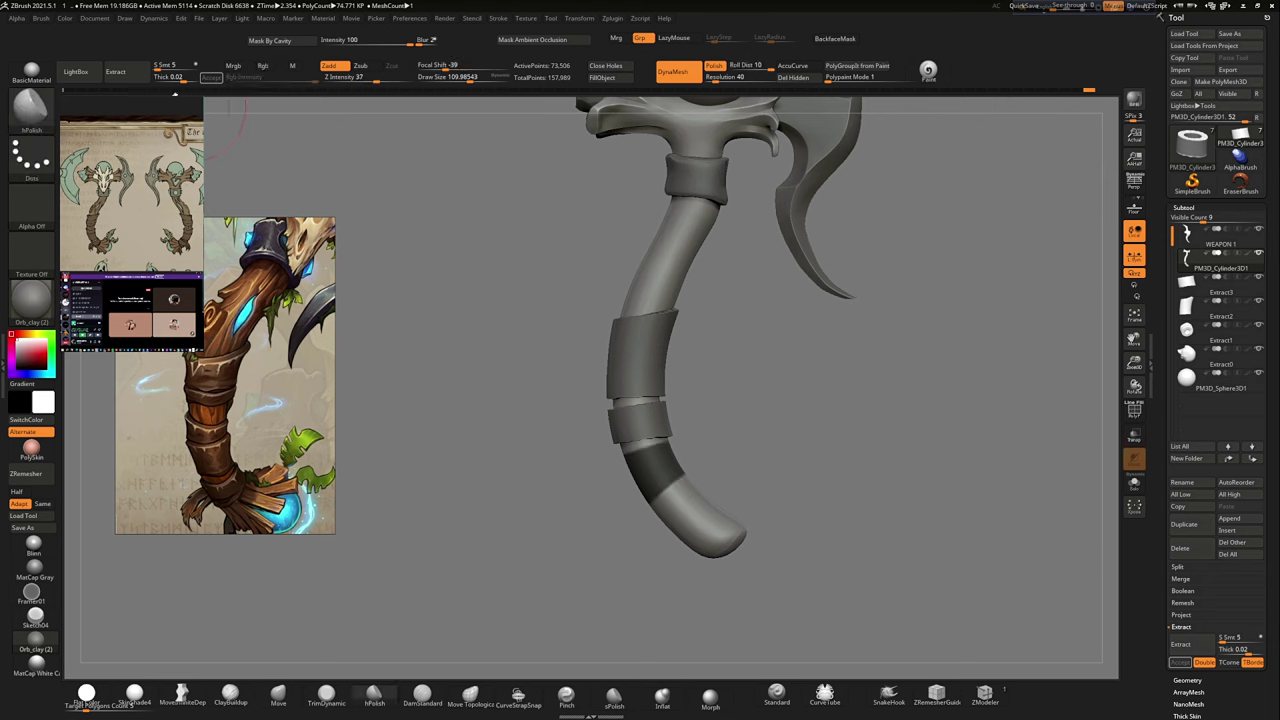
left_click(115, 71)
Step: Solo the extracted bands and use Split To Parts to make each band separate
left_click(211, 77)
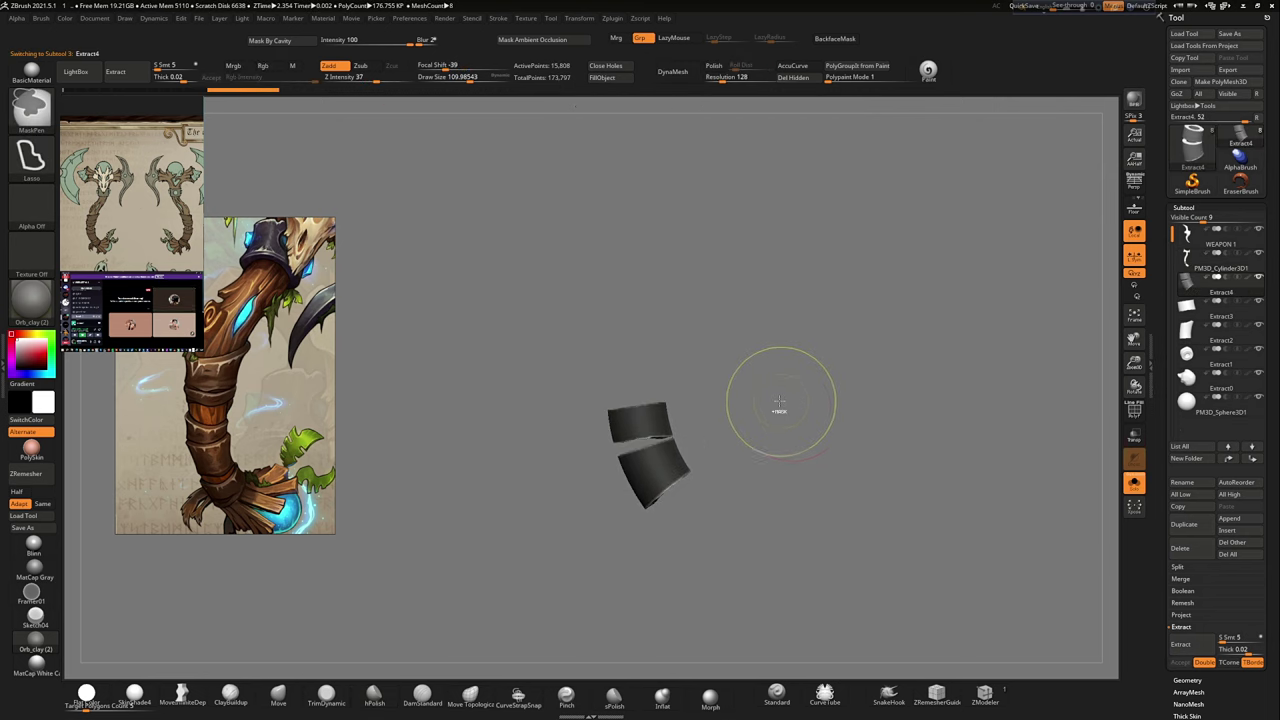
left_click_drag(720, 330, 821, 335)
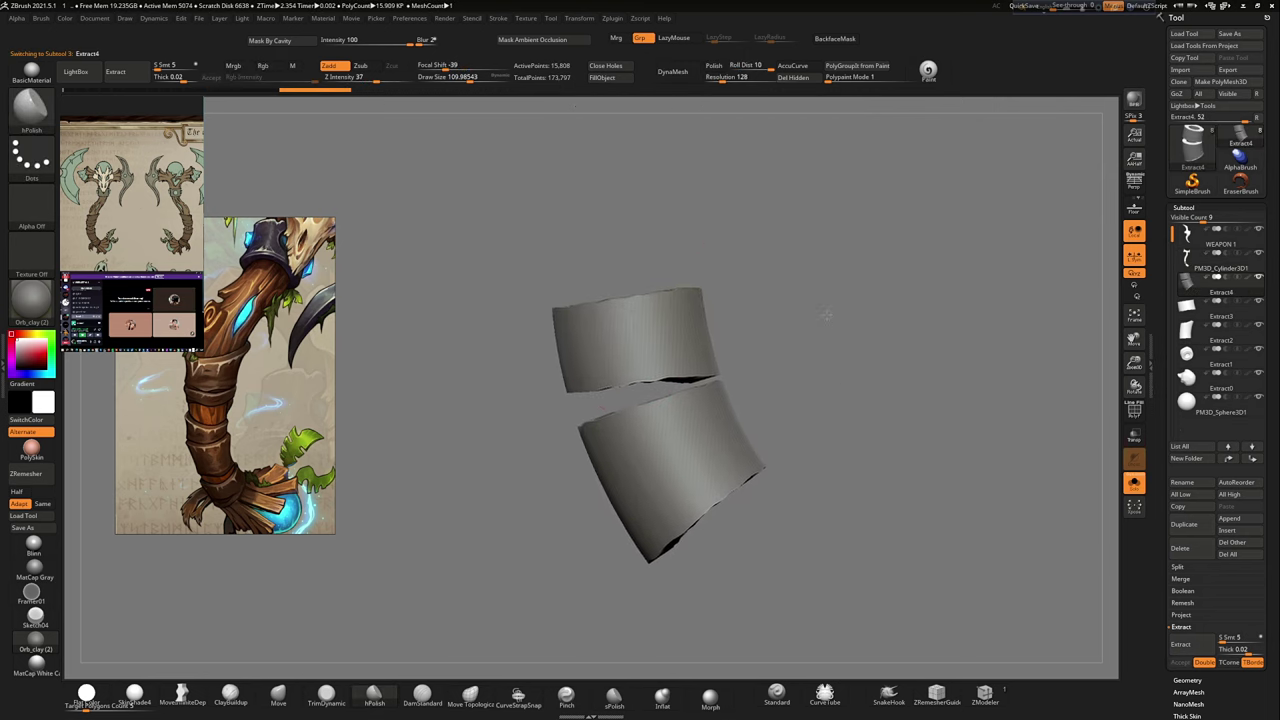
left_click(1177, 567)
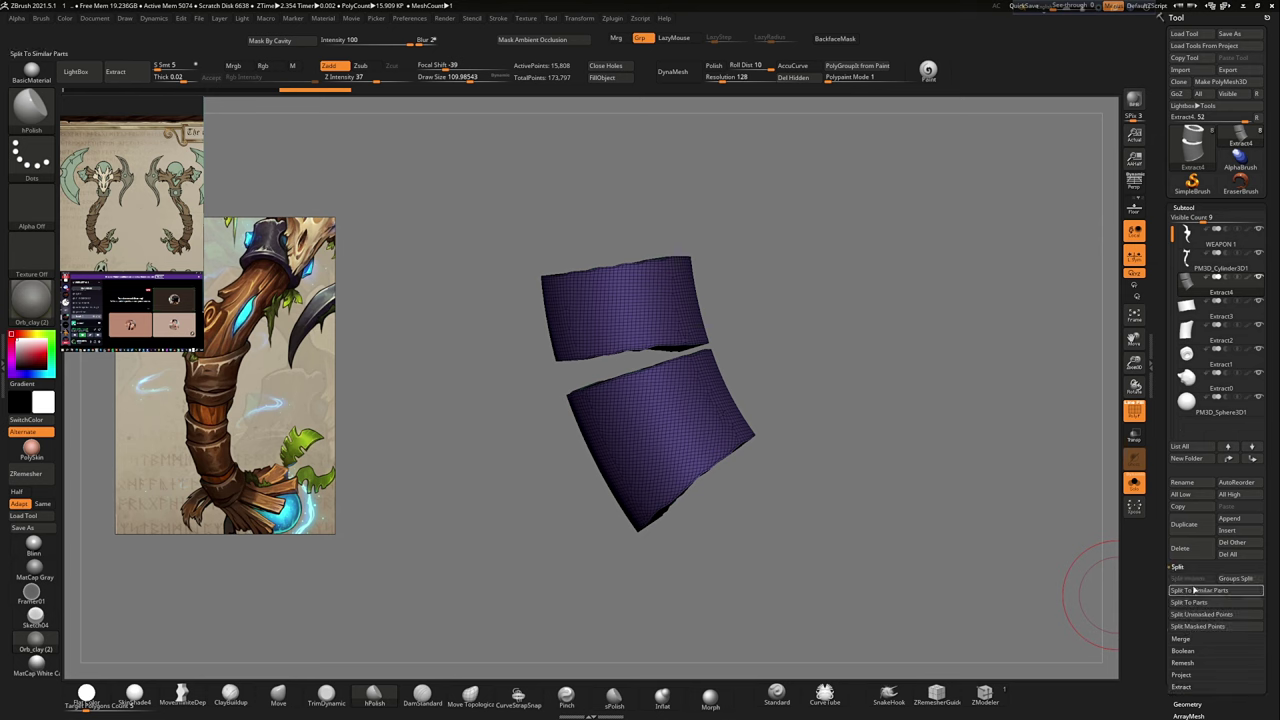
left_click(1199, 604)
left_click(1133, 483)
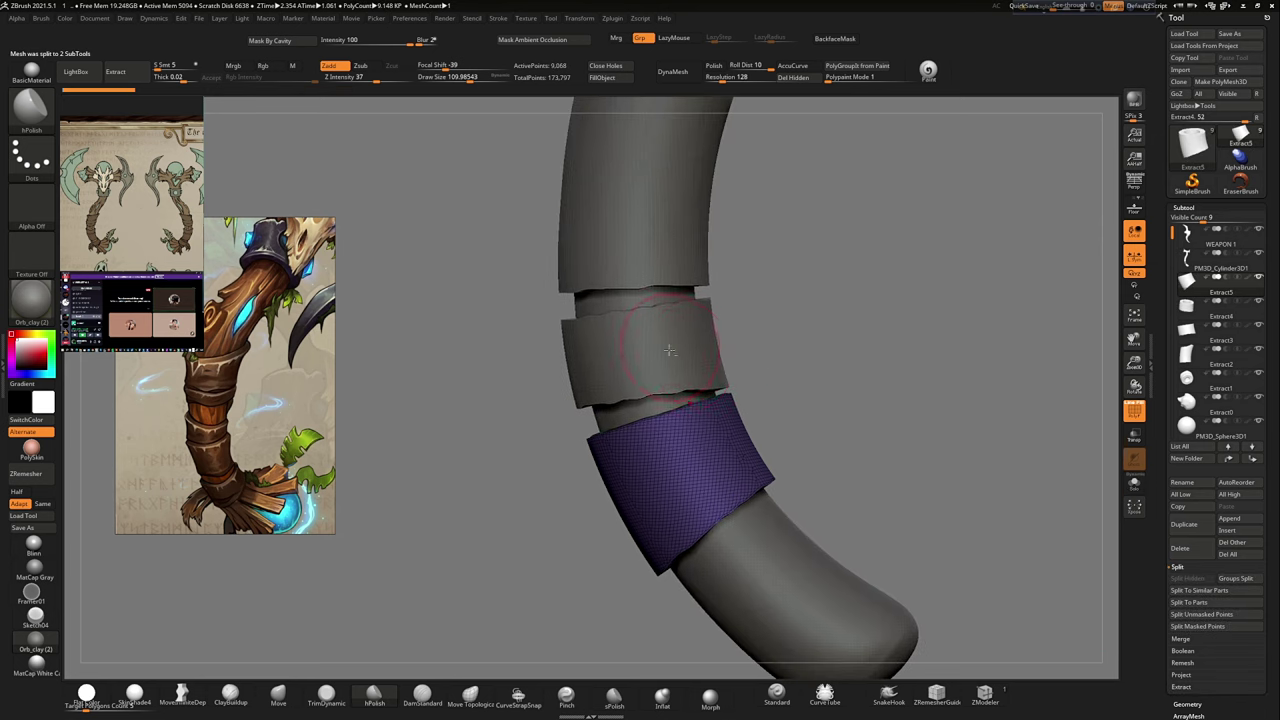
left_click(1180, 548)
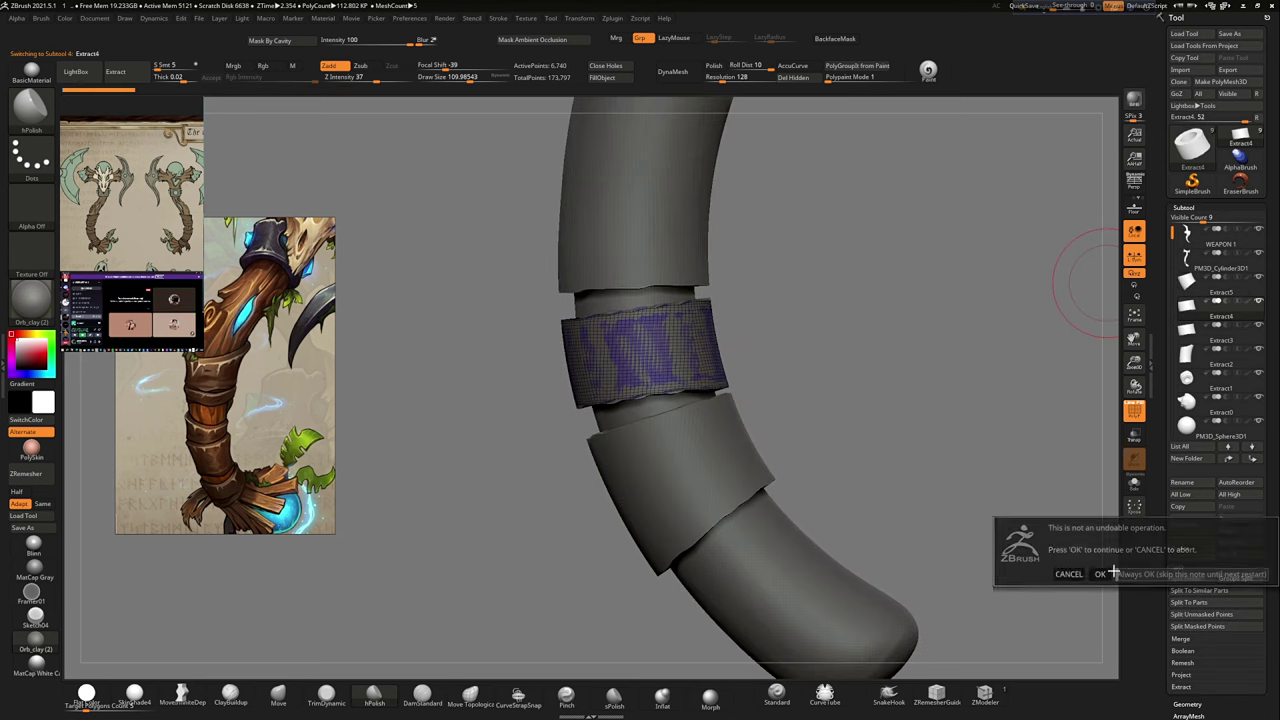
left_click(1120, 572)
left_click(790, 428, "alt")
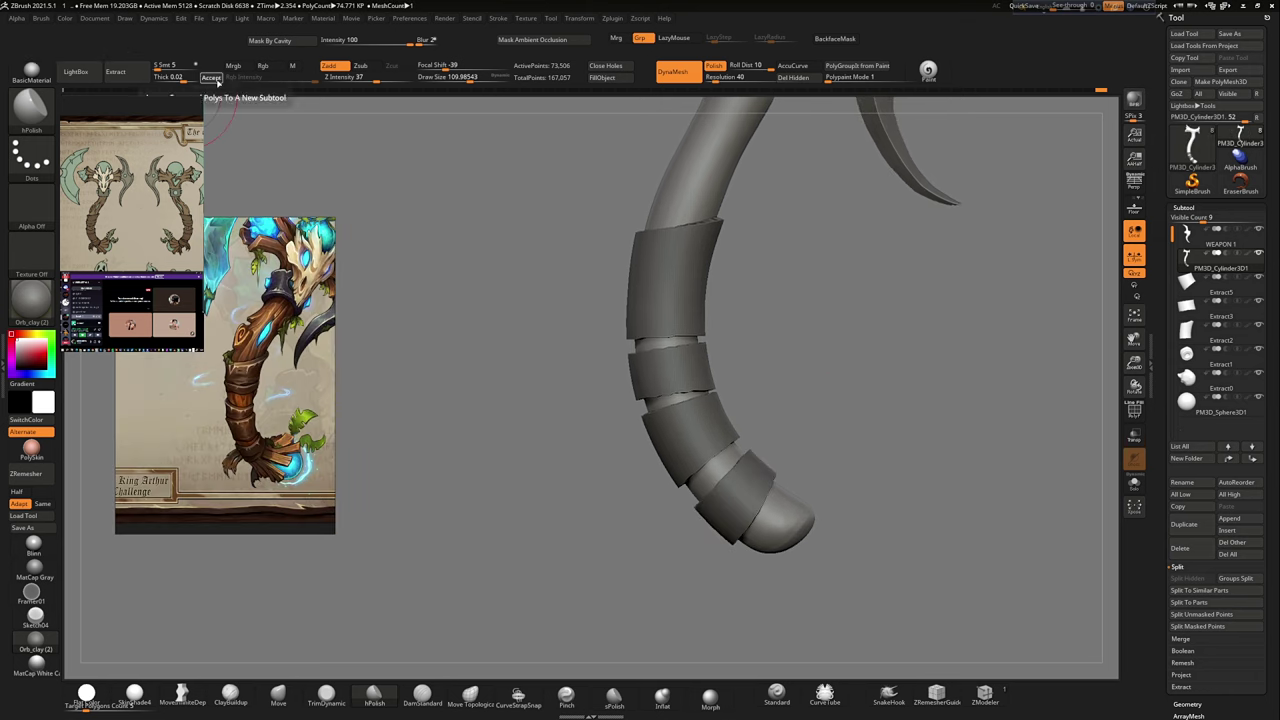
Step: Extract one more band piece and tidy the extracts by hiding pieces with SelectLasso
left_click(216, 82)
left_click(760, 380, "alt")
left_click_drag(737, 414, 815, 422)
left_click(30, 155)
left_click_drag(798, 290, 740, 505, "ctrl+shift")
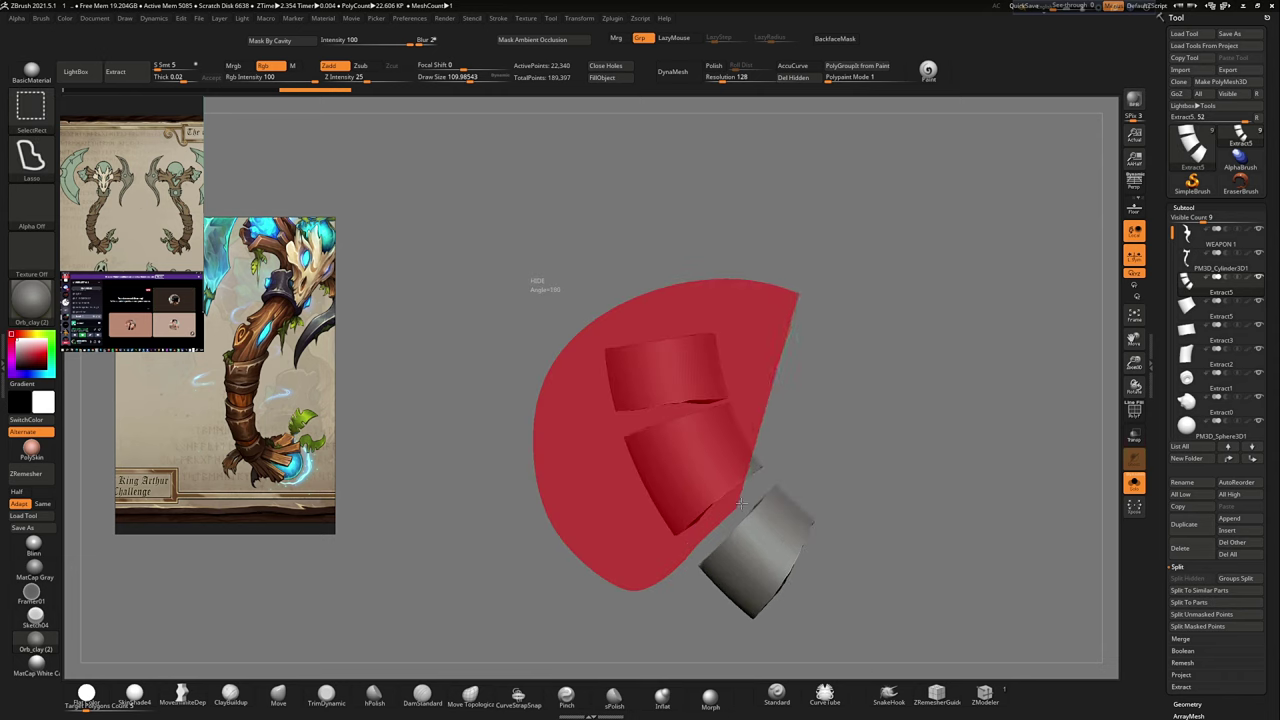
mouse_move(746, 277)
left_mouse_down()
mouse_move(929, 464)
mouse_move(686, 514)
mouse_move(686, 414)
mouse_move(818, 510)
mouse_move(756, 446)
mouse_move(663, 553)
mouse_move(693, 473)
mouse_move(655, 435)
mouse_move(577, 411)
left_mouse_up()
left_click(929, 464, "ctrl+shift")
left_click(686, 428, "alt")
Step: Pull a pointed knot out of the handle's left side with the Move brush
key("b")
key("m")
key("v")
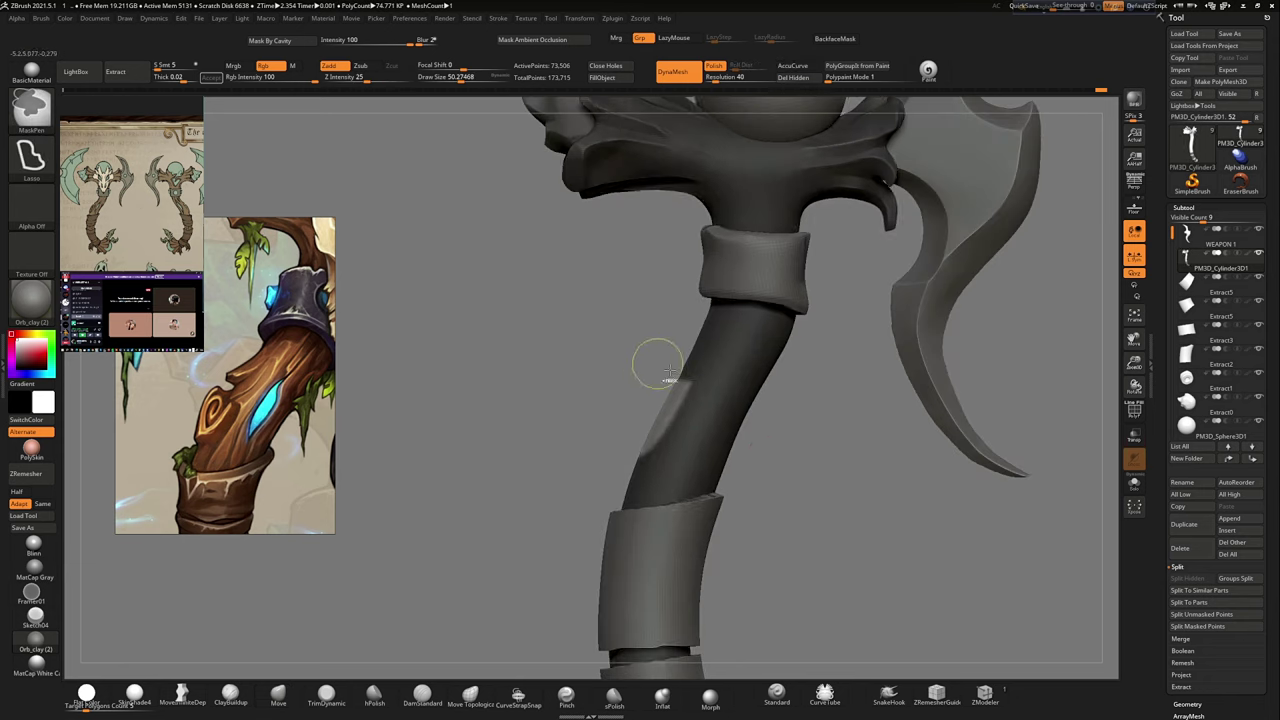
mouse_move(654, 457)
left_mouse_down()
mouse_move(628, 442)
mouse_move(656, 470)
left_mouse_up()
left_click_drag(664, 411, 511, 496)
Step: Carve a ledge under the knot with DamStandard
key("b")
key("d")
key("s")
mouse_move(590, 446)
left_mouse_down()
mouse_move(766, 423)
mouse_move(594, 377)
mouse_move(740, 417)
mouse_move(686, 443)
mouse_move(688, 461)
mouse_move(555, 413)
left_mouse_up()
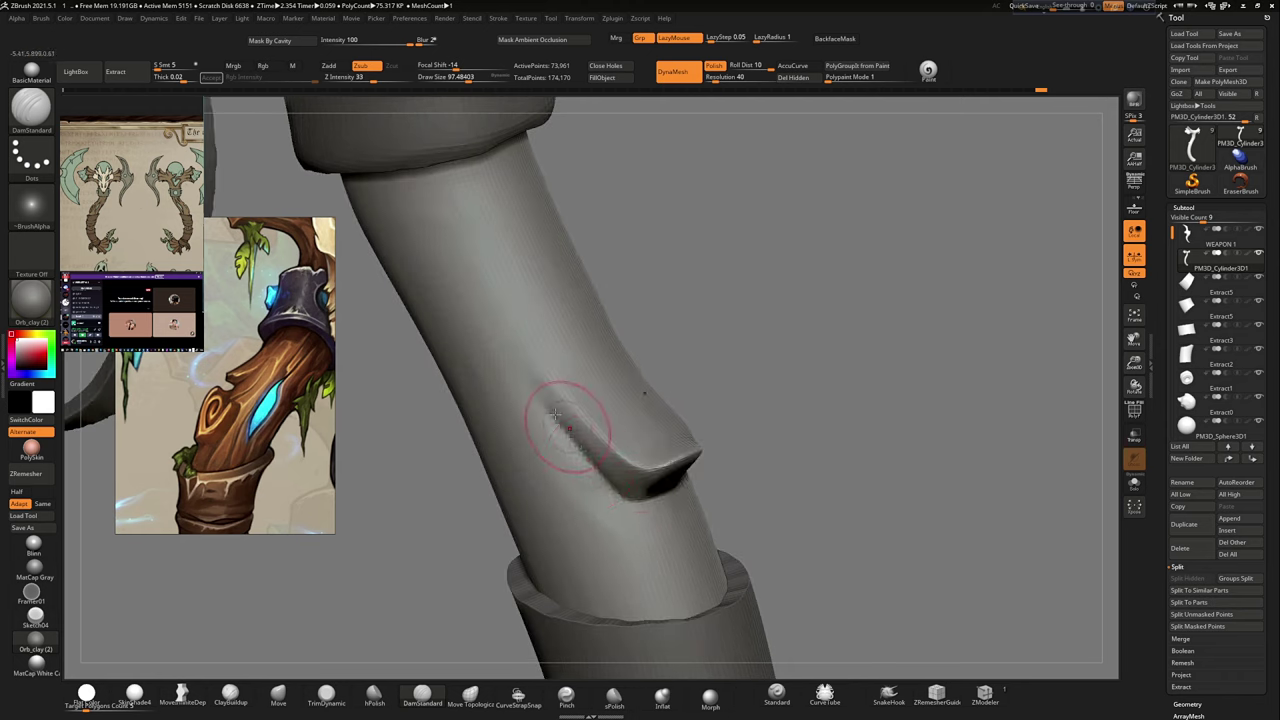
left_click_drag(629, 497, 634, 507)
mouse_move(688, 452)
left_mouse_down()
mouse_move(606, 437)
mouse_move(651, 408)
mouse_move(575, 487)
mouse_move(557, 486)
mouse_move(600, 380)
mouse_move(829, 400)
mouse_move(757, 446)
left_mouse_up()
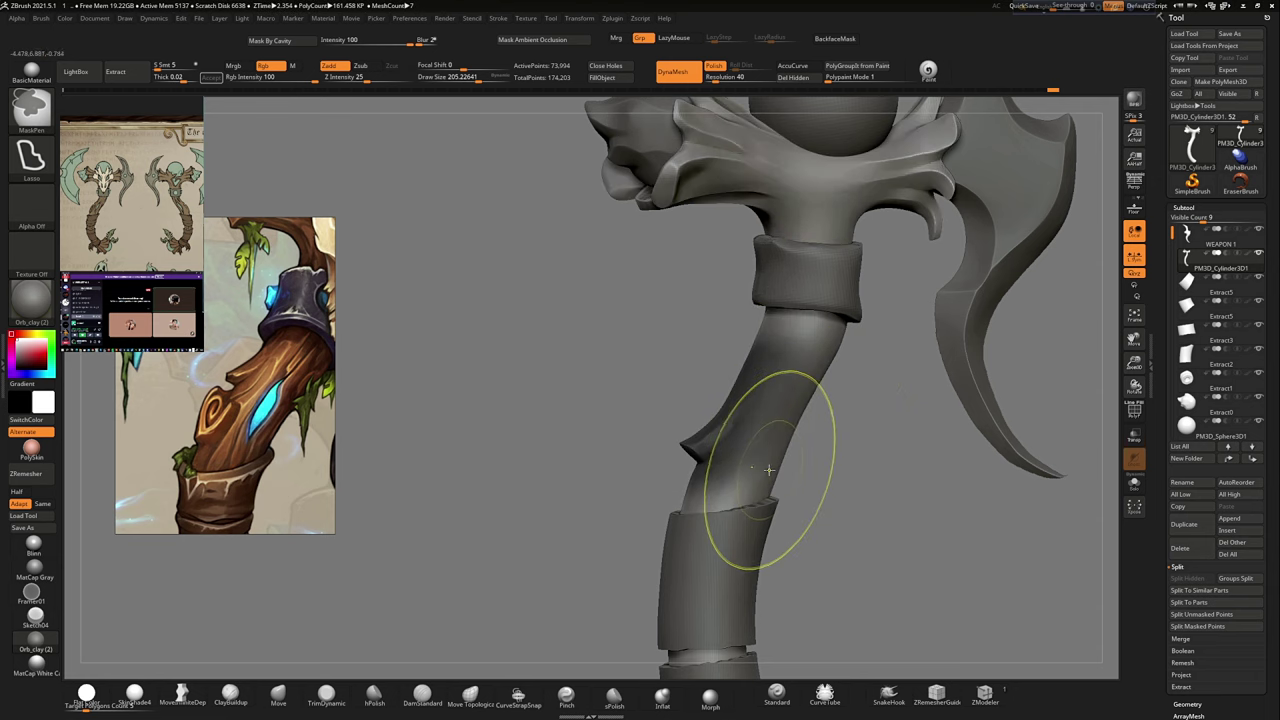
Step: Frame the whole staff, adjust brush size and switch to the Move brush
key("f")
key("s")
key("b")
key("m")
key("v")
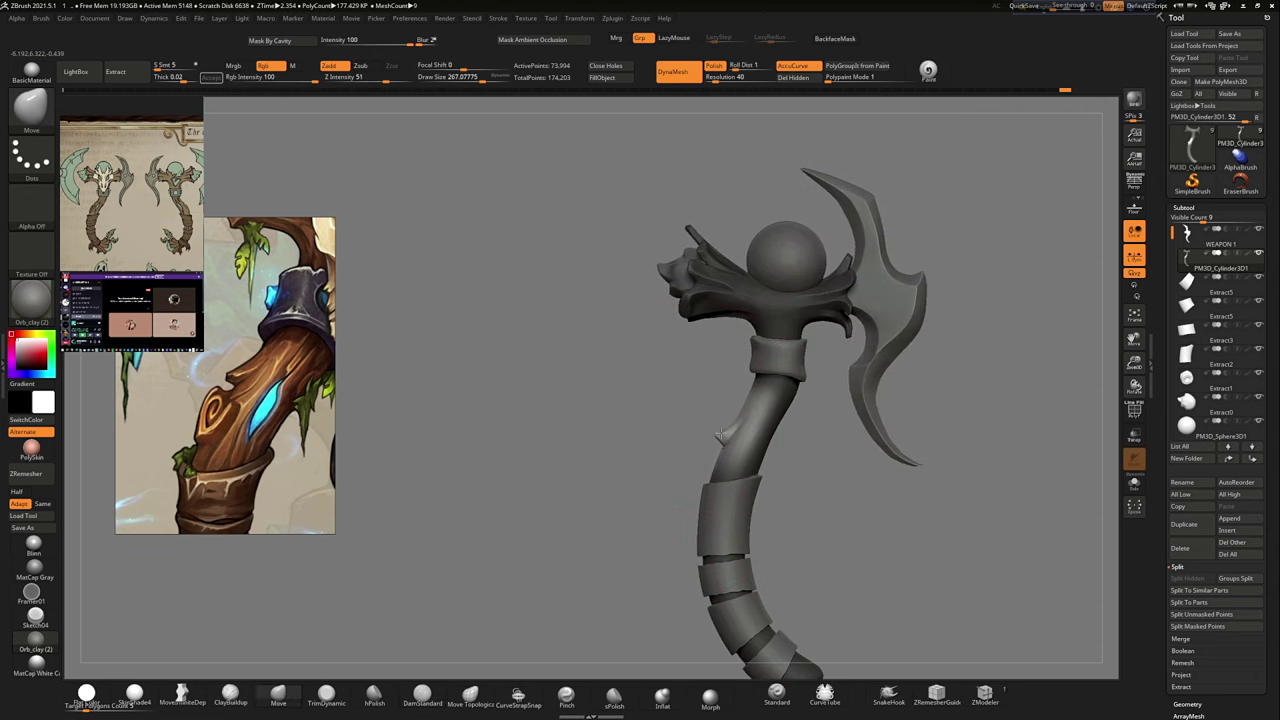
scroll(729, 425, "up", 3)
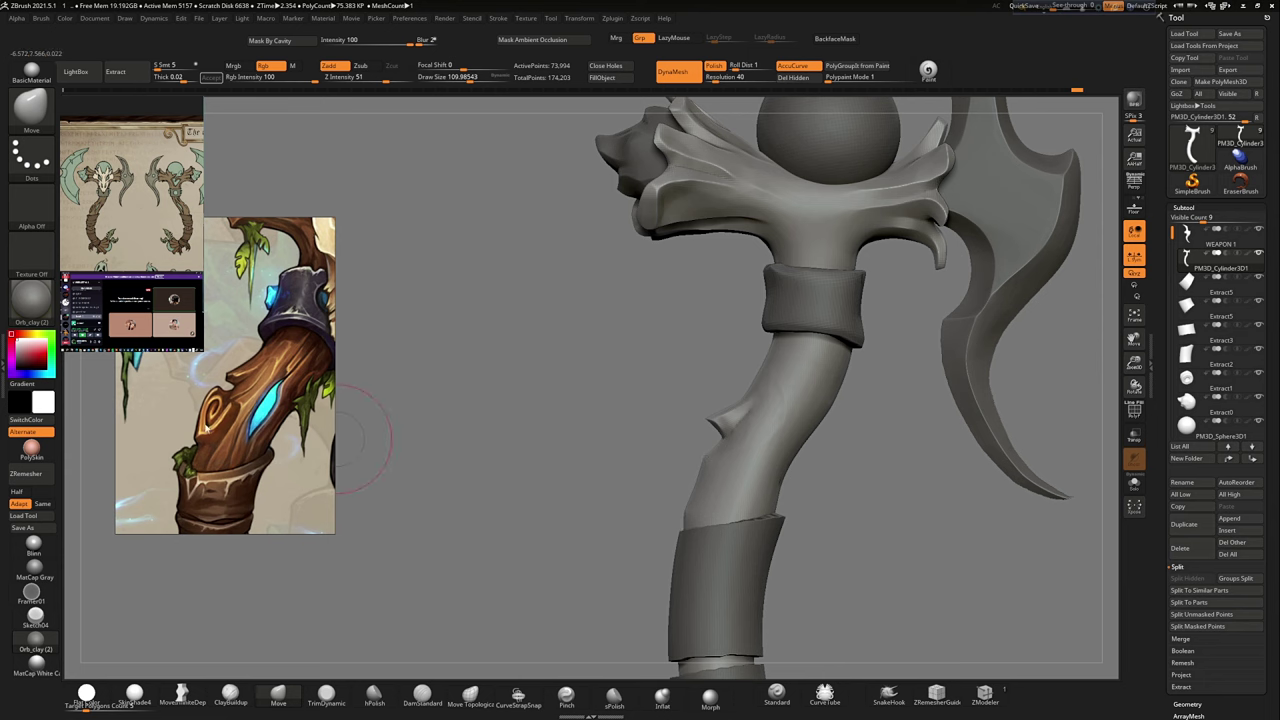
right_click_drag(686, 507, 806, 386, "alt")
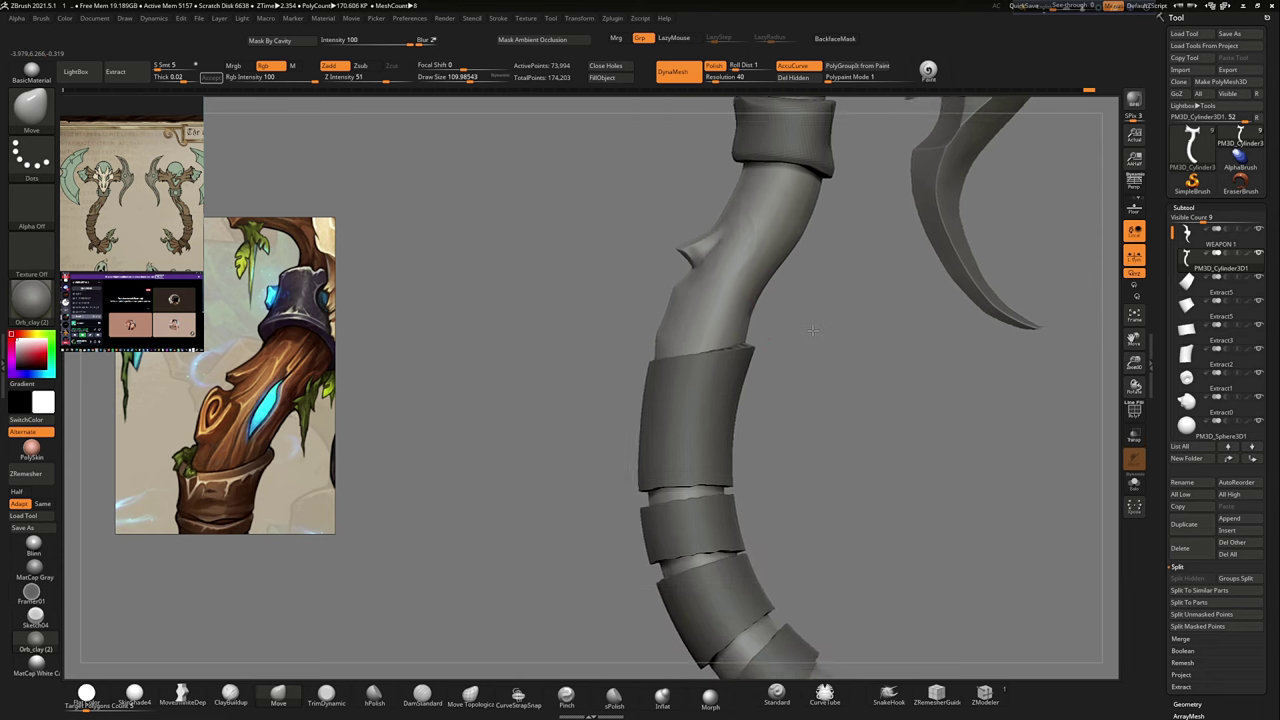
scroll(760, 288, "down", 3)
scroll(760, 288, "up", 3)
Step: Orbit to the shaft's side and make PM3D_Cylinder3D1, the handle cylinder, the active SubTool
right_click_drag(823, 480, 893, 537)
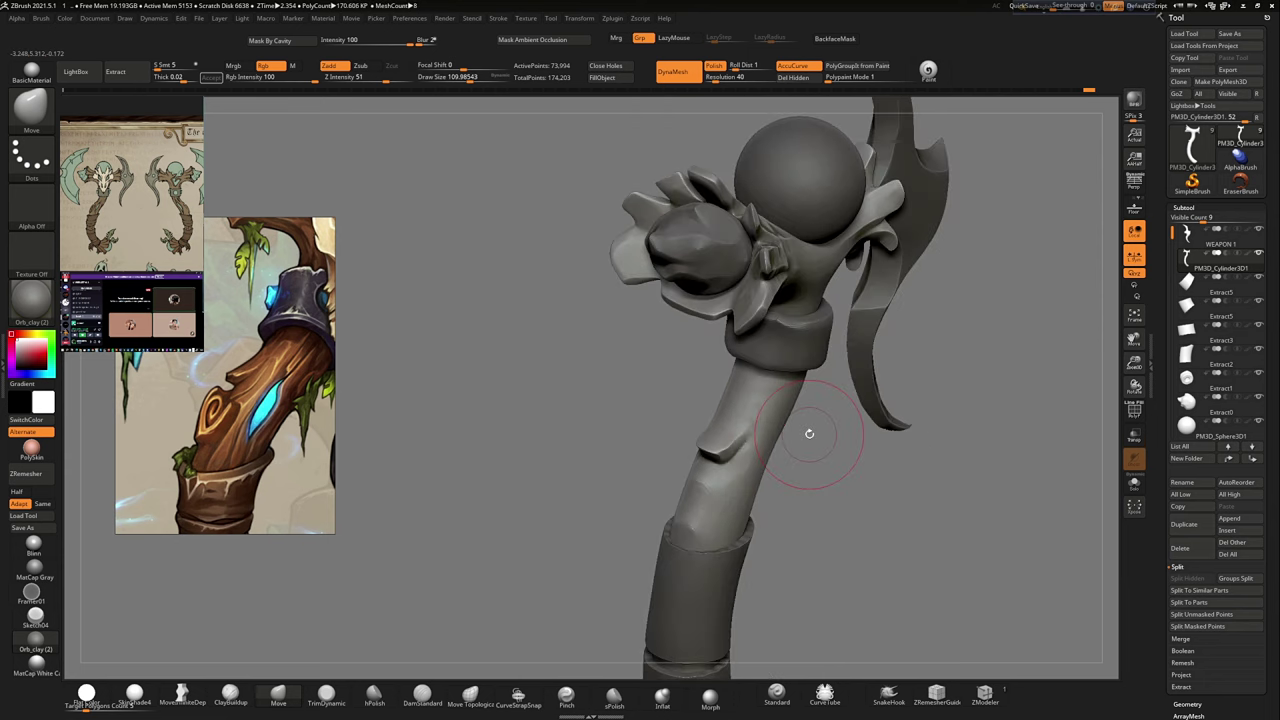
scroll(648, 312, "up", 3)
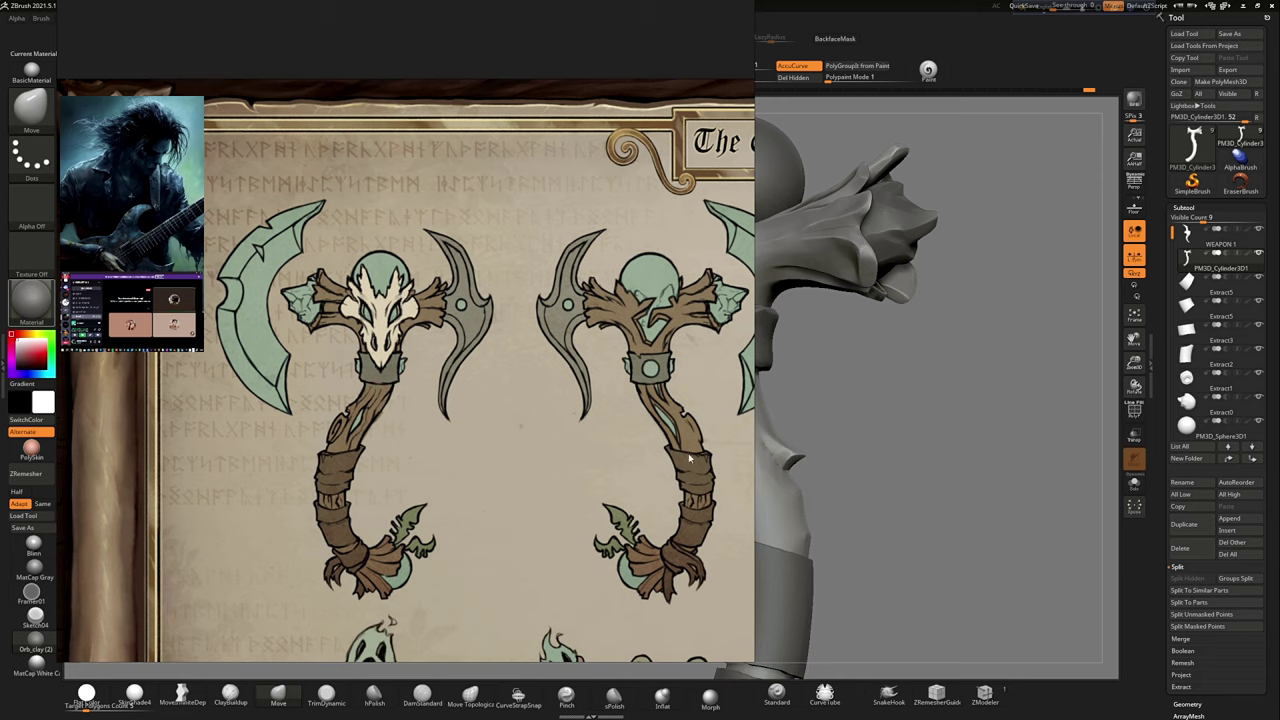
scroll(652, 313, "down", 1)
scroll(518, 307, "down", 2)
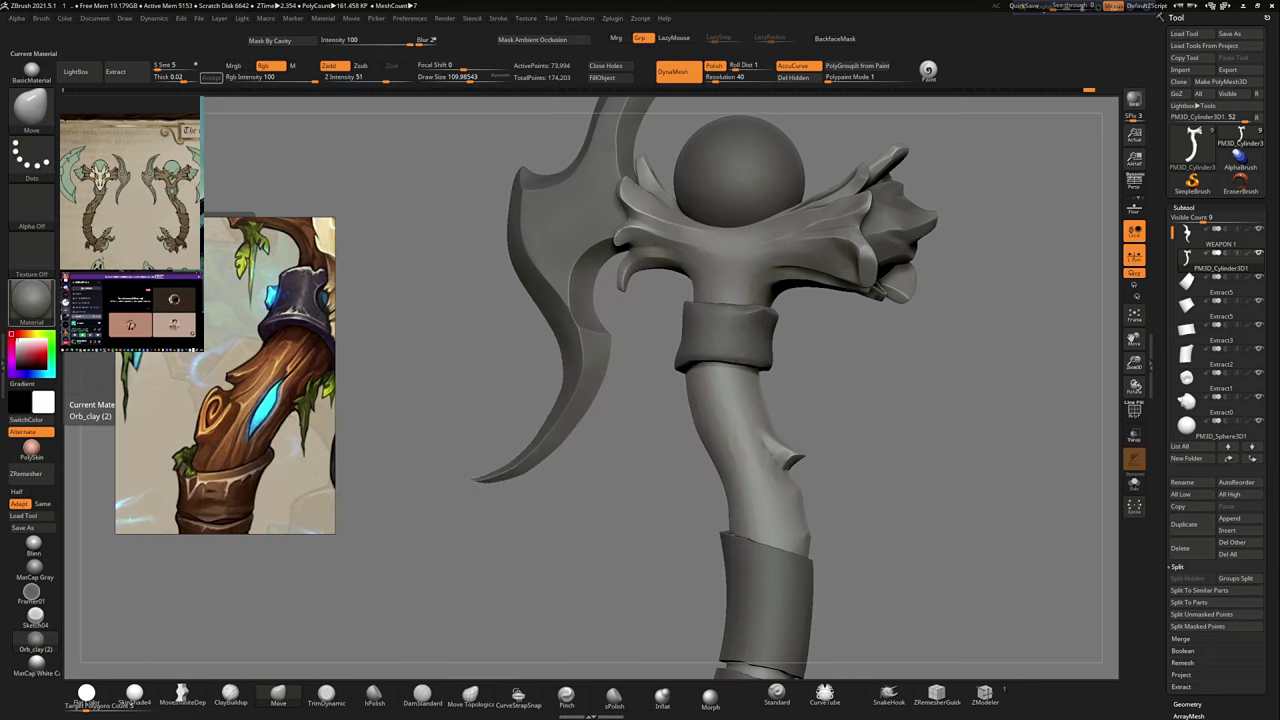
right_click_drag(817, 528, 822, 485)
scroll(822, 485, "up", 3)
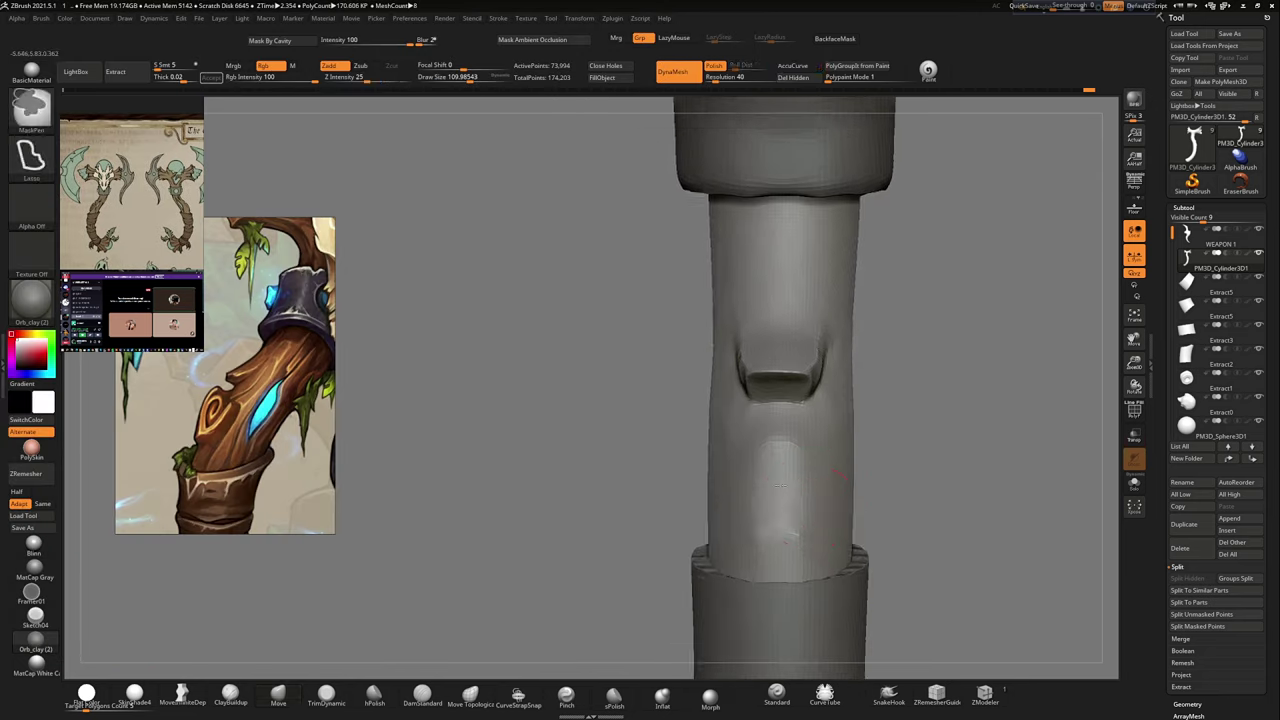
mouse_move(928, 462)
right_mouse_down()
mouse_move(763, 463)
mouse_move(787, 470)
mouse_move(829, 314)
mouse_move(800, 400)
mouse_move(854, 429)
mouse_move(771, 402)
mouse_move(700, 443)
mouse_move(832, 432)
mouse_move(749, 400)
mouse_move(698, 437)
mouse_move(750, 430)
mouse_move(706, 514)
mouse_move(676, 506)
mouse_move(729, 463)
right_mouse_up()
scroll(793, 462, "down", 3)
scroll(771, 402, "up", 3)
left_click(832, 432, "alt")
left_click(698, 437, "alt")
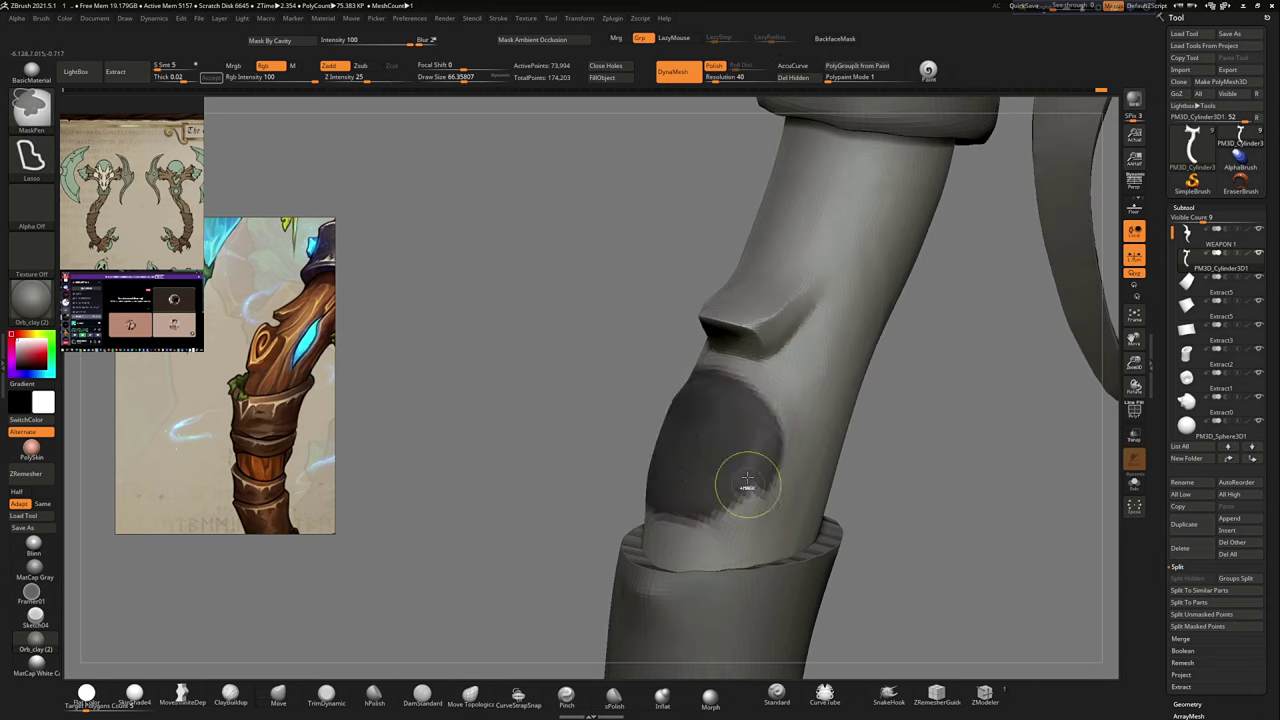
Step: Mask an oval below the notch with MaskPen using a FreeHand stroke
right_click_drag(712, 430, 709, 437)
right_click_drag(699, 355, 720, 370)
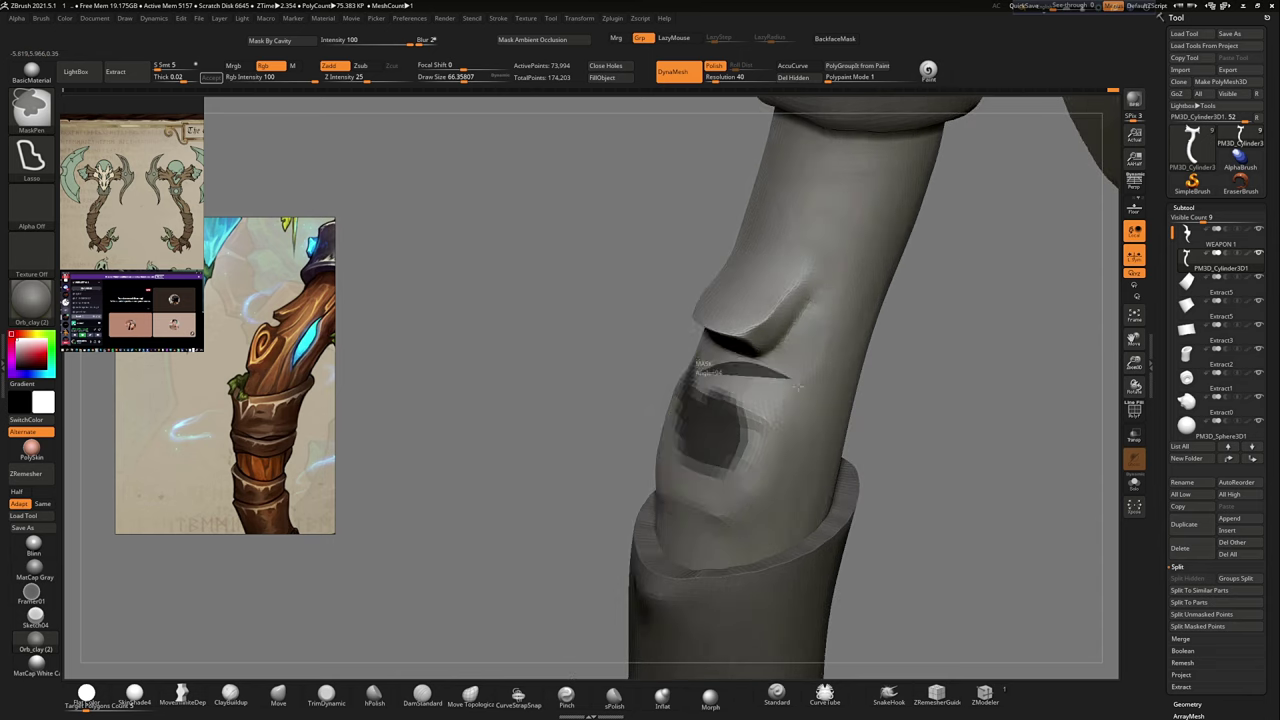
right_click_drag(929, 400, 557, 351)
left_click(30, 155)
left_click(188, 165)
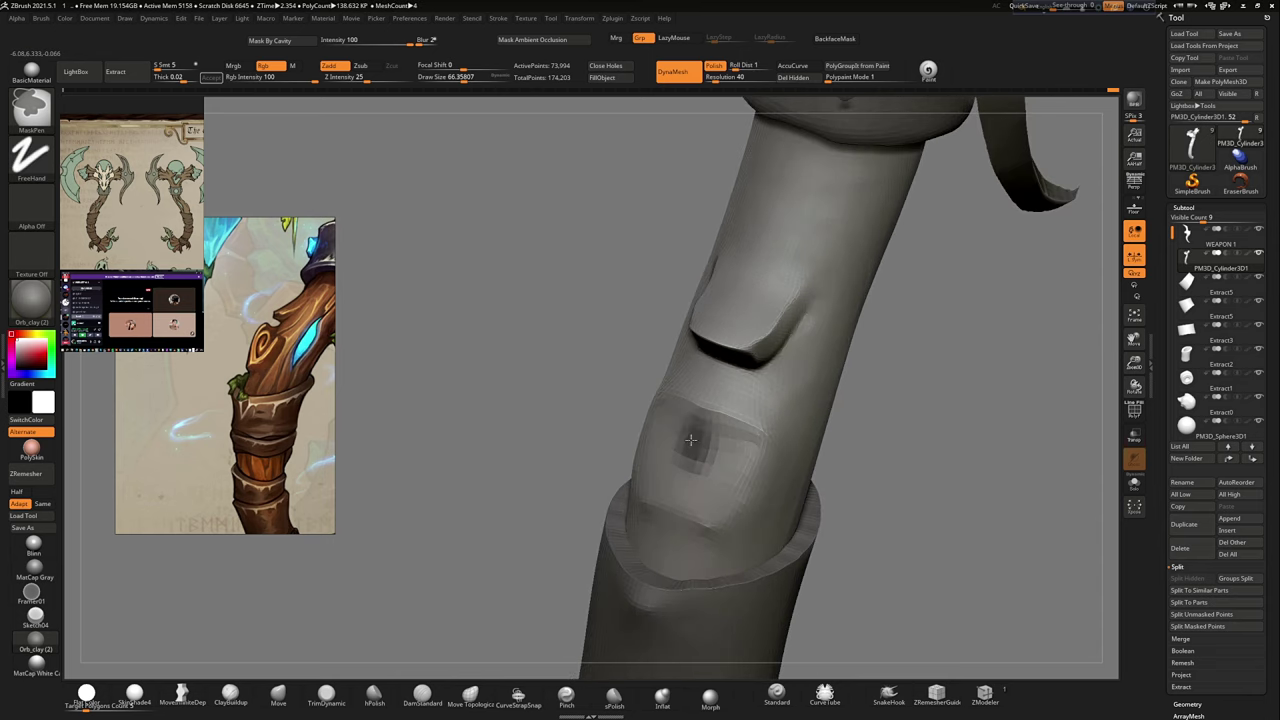
left_click_drag(702, 407, 689, 499, "ctrl")
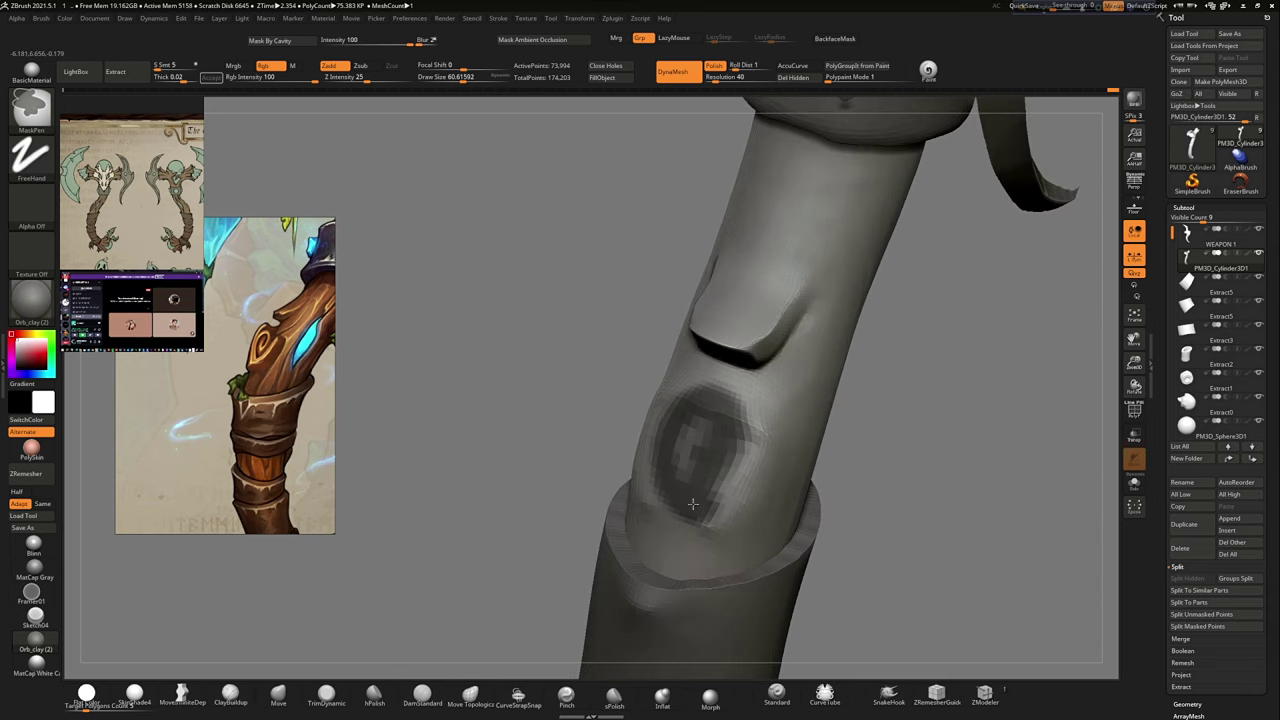
right_click_drag(692, 504, 829, 457)
Step: Invert the mask and pull the oval out into a raised knot with Transpose
left_click(829, 457, "ctrl")
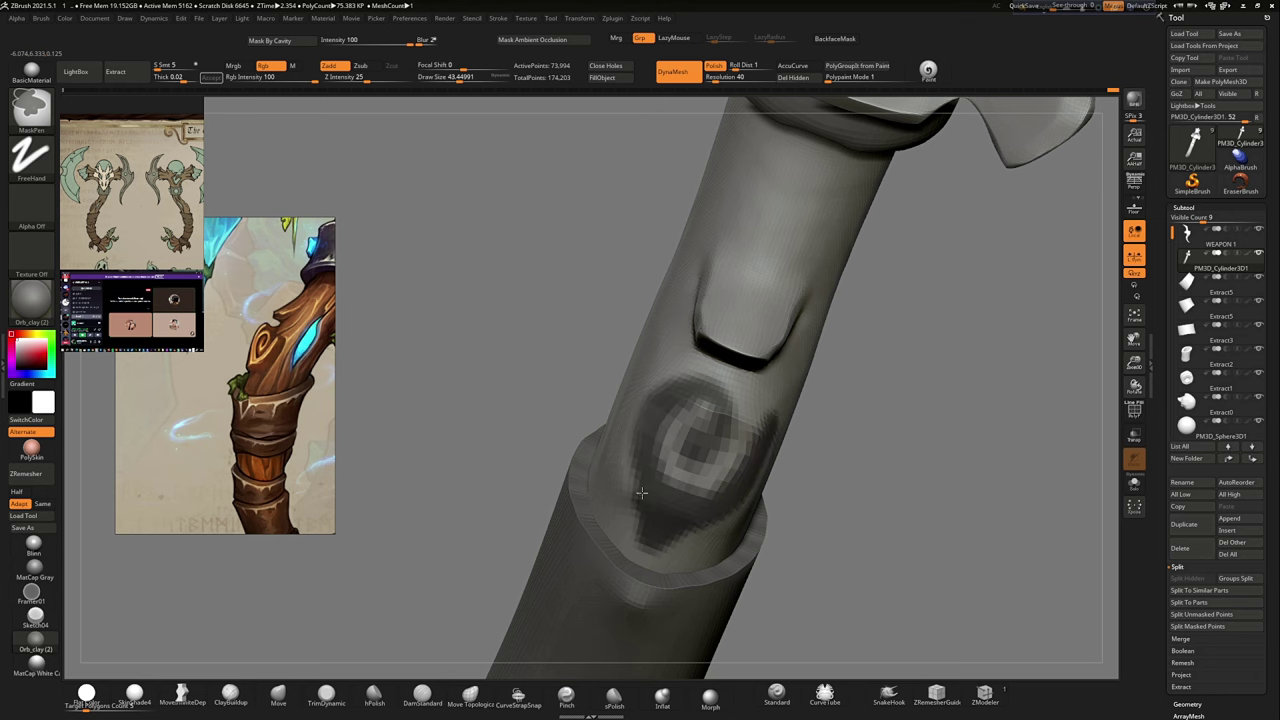
mouse_move(628, 398)
right_mouse_down()
mouse_move(751, 462)
mouse_move(644, 373)
mouse_move(629, 460)
right_mouse_up()
left_click(644, 373, "ctrl")
key("w")
key("q")
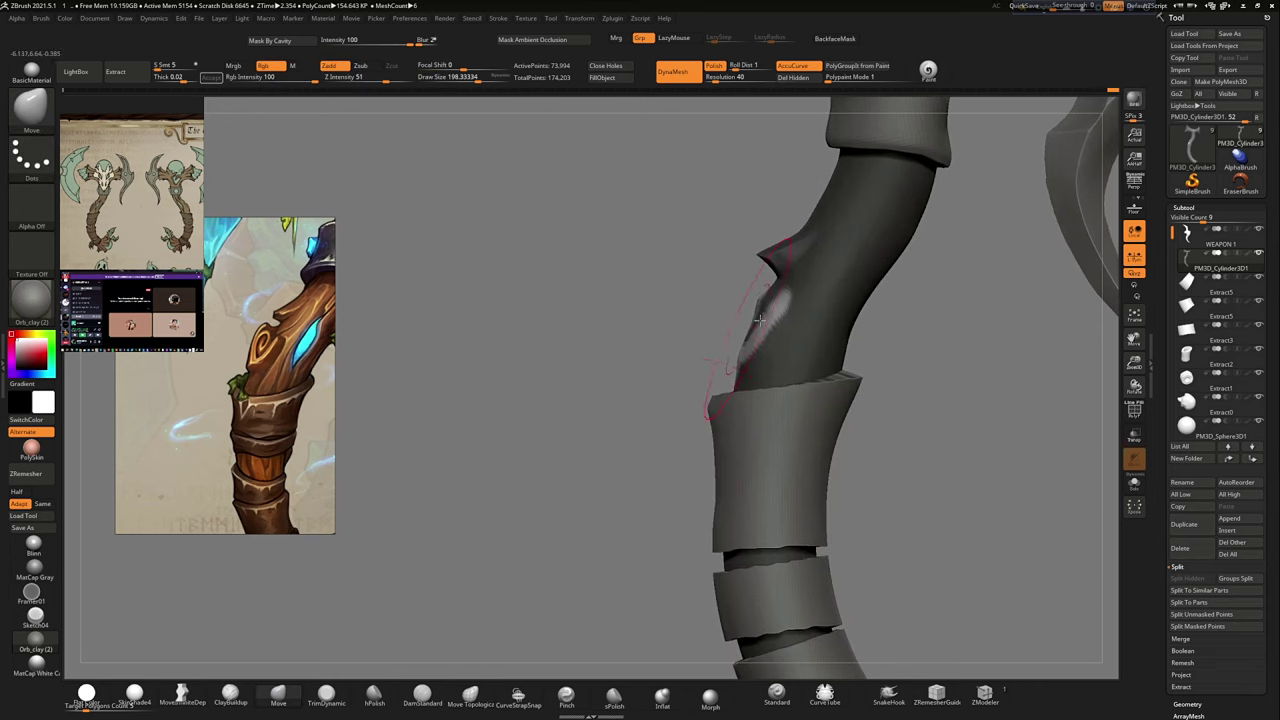
mouse_move(751, 282)
right_mouse_down()
mouse_move(846, 323)
mouse_move(832, 294)
mouse_move(914, 286)
mouse_move(777, 316)
mouse_move(583, 423)
mouse_move(580, 350)
mouse_move(760, 366)
mouse_move(737, 443)
mouse_move(592, 482)
right_mouse_up()
key("f")
Step: Carve a spiral into the raised knot with the DamStandard brush
mouse_move(700, 458)
right_mouse_down()
mouse_move(663, 371)
mouse_move(600, 420)
mouse_move(533, 441)
right_mouse_up()
mouse_move(705, 158)
right_mouse_down()
mouse_move(815, 260)
mouse_move(777, 314)
mouse_move(651, 371)
right_mouse_up()
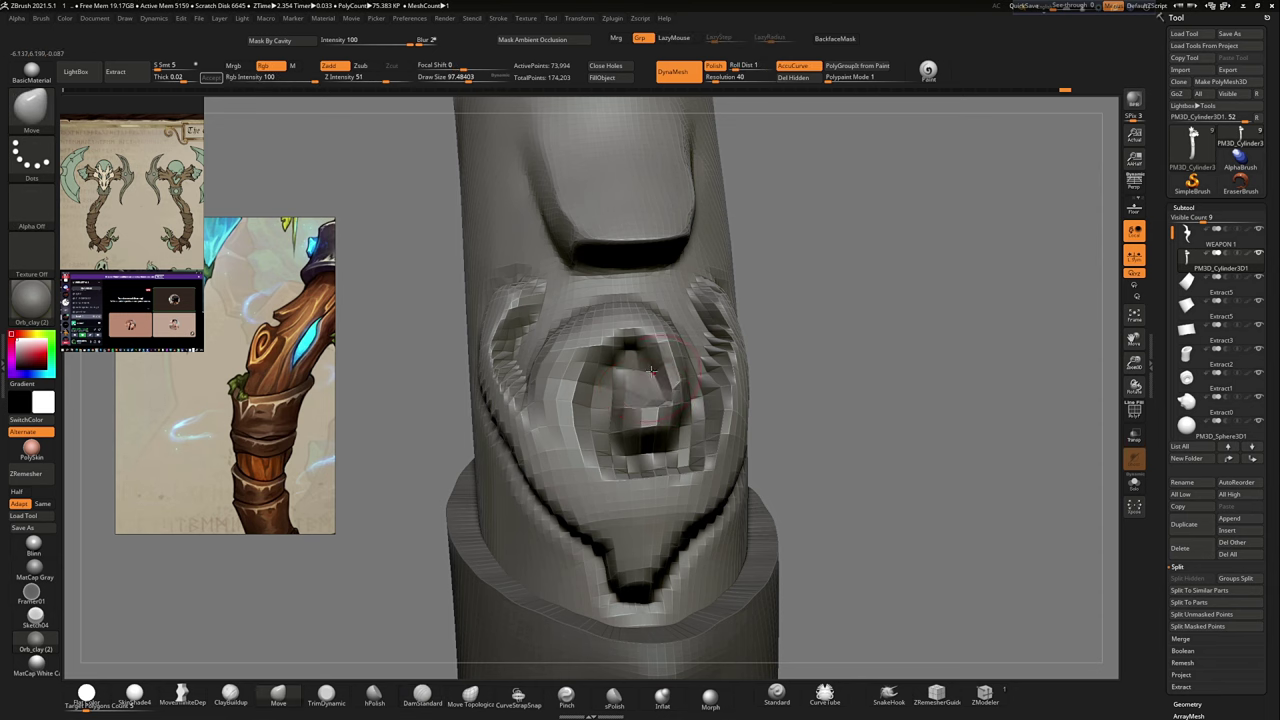
right_click_drag(587, 347, 723, 348)
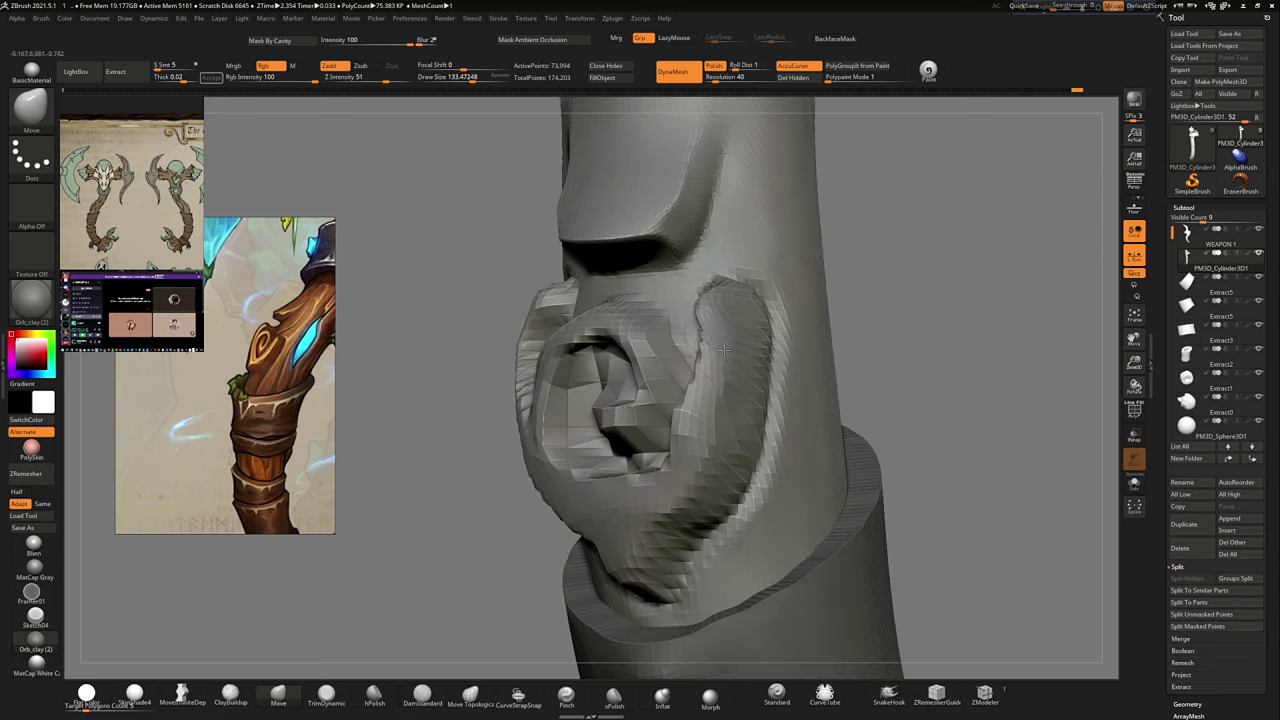
mouse_move(775, 316)
right_mouse_down()
mouse_move(600, 450)
mouse_move(520, 560)
right_mouse_up()
left_click(422, 692)
right_click_drag(762, 496, 681, 541)
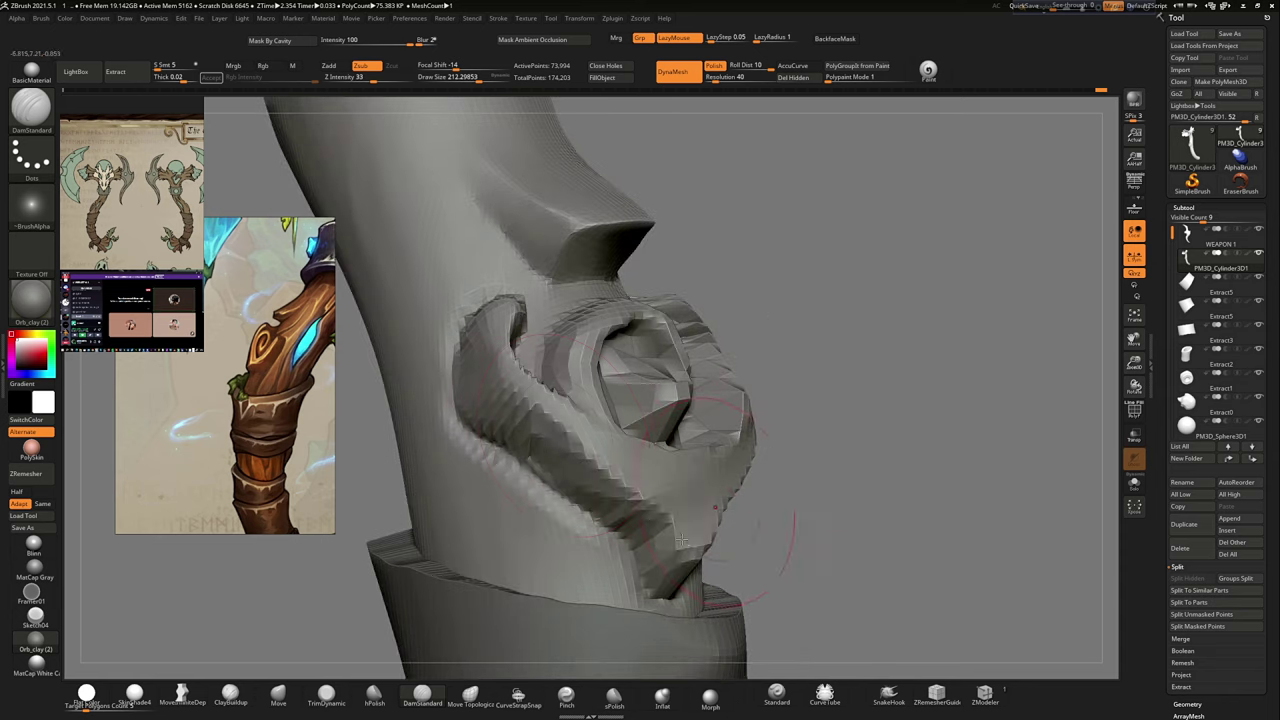
mouse_move(845, 217)
right_mouse_down()
mouse_move(715, 367)
mouse_move(538, 386)
right_mouse_up()
Step: Return to the Move brush and review the spiral knot from several angles
key("b")
key("m")
key("v")
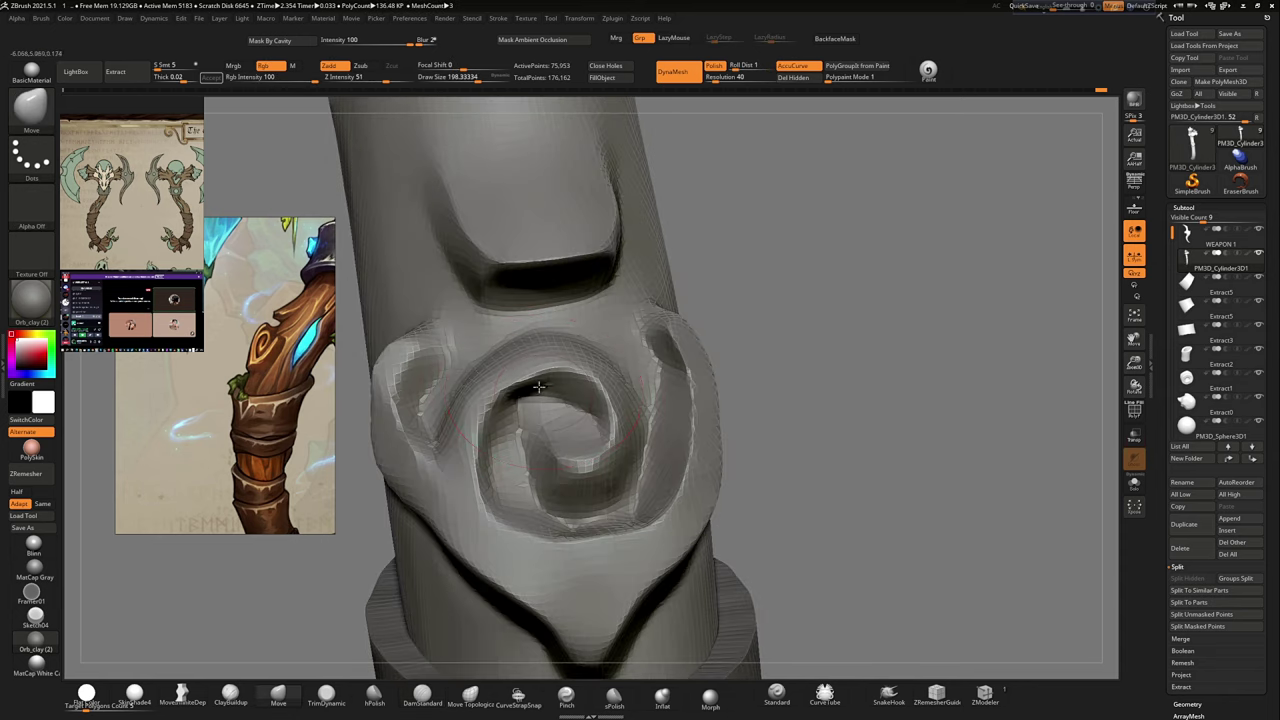
right_click_drag(665, 381, 567, 410)
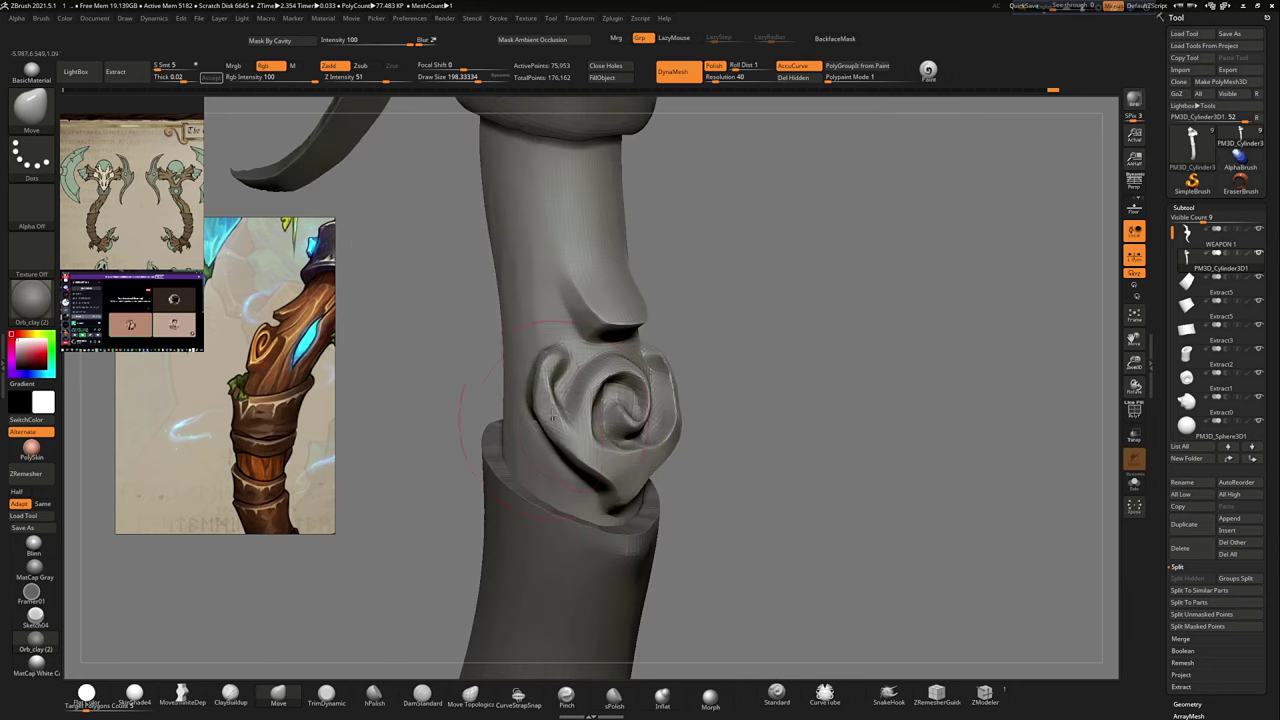
right_click_drag(548, 368, 583, 404)
mouse_move(608, 462)
right_mouse_down()
mouse_move(648, 405)
mouse_move(680, 432)
mouse_move(718, 416)
mouse_move(737, 463)
mouse_move(744, 429)
right_mouse_up()
mouse_move(693, 368)
right_mouse_down()
mouse_move(723, 427)
mouse_move(663, 343)
mouse_move(686, 329)
mouse_move(666, 376)
mouse_move(718, 451)
mouse_move(843, 471)
mouse_move(843, 486)
mouse_move(446, 449)
right_mouse_up()
Step: Cut a DamStandard crease along the shaft above the knot, then build it up with ClayBuildup
right_click_drag(810, 521, 652, 492, "ctrl")
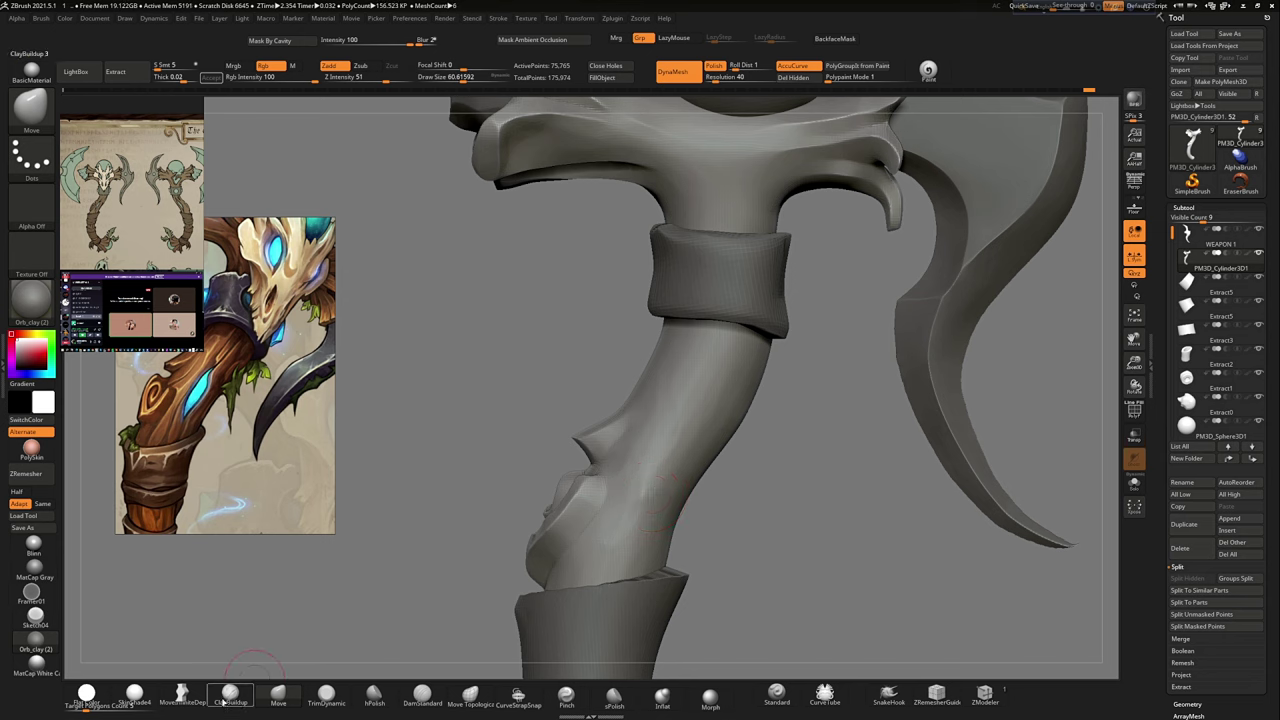
left_click(422, 693)
left_click_drag(720, 348, 678, 415)
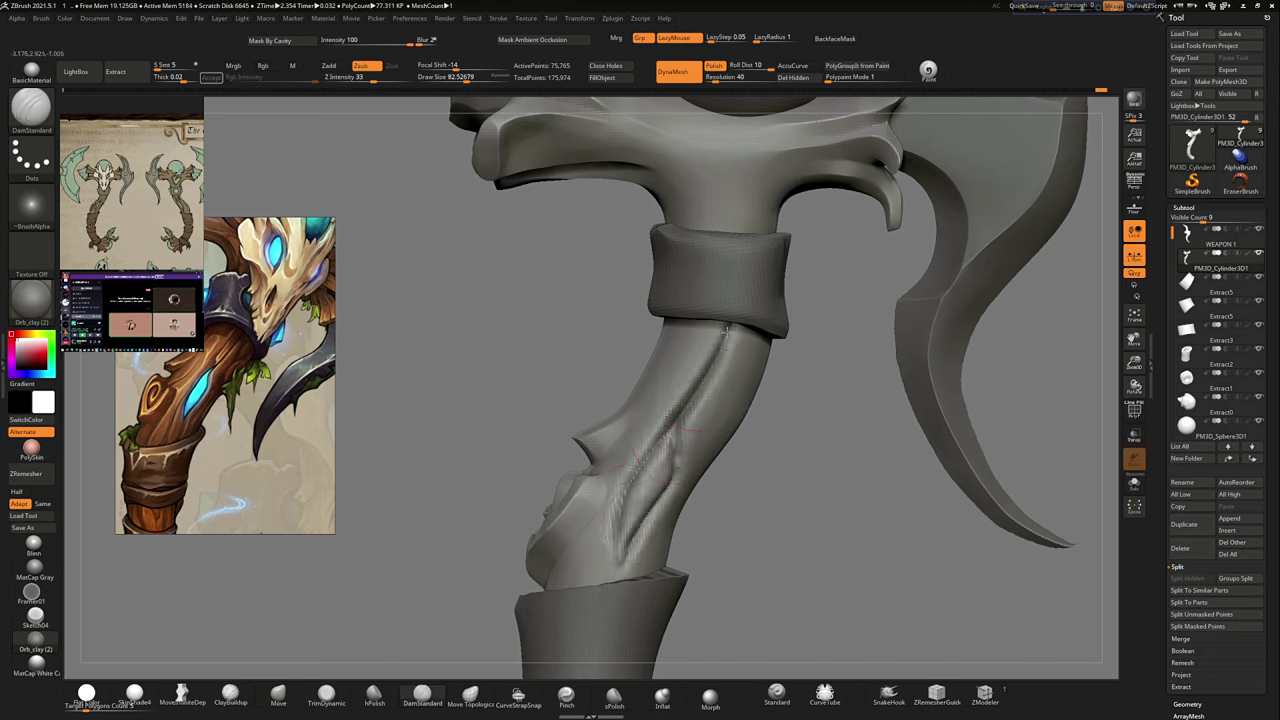
left_click(230, 693)
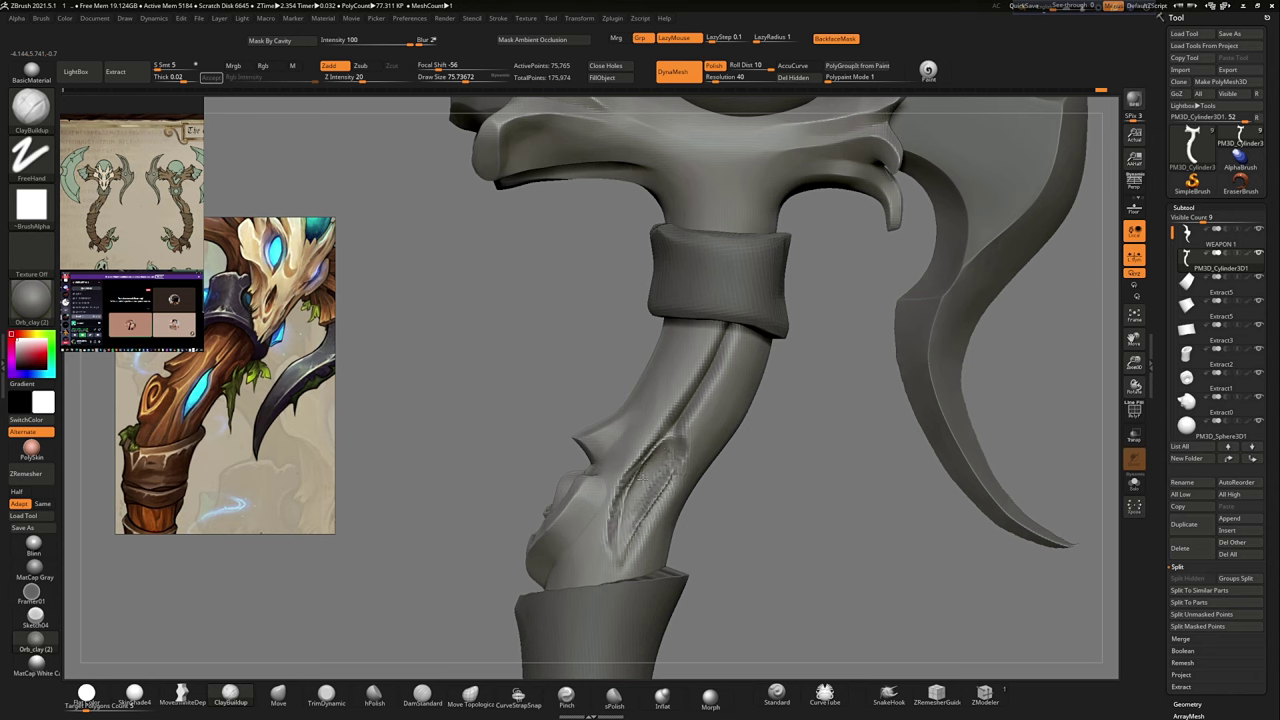
right_click_drag(620, 556, 677, 508, "ctrl")
key("b")
key("m")
key("v")
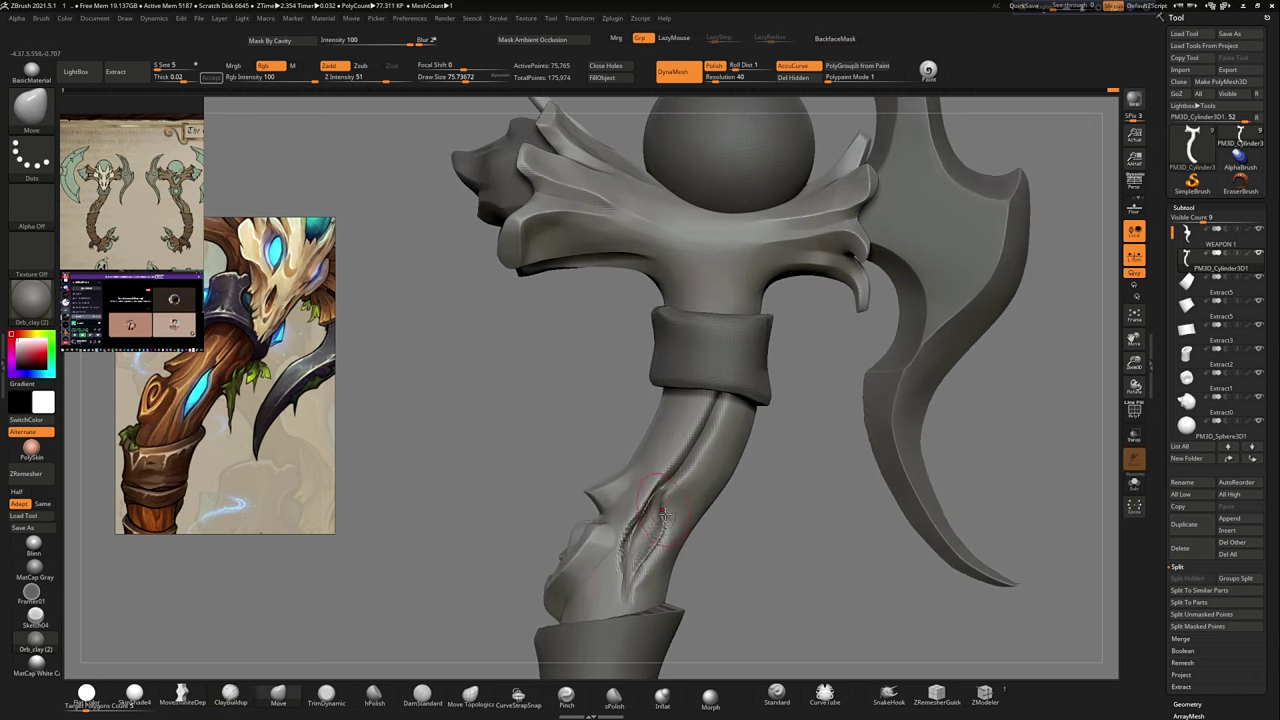
Step: Review the carved shaft section and switch to the DamStandard brush
mouse_move(778, 563)
right_mouse_down("ctrl")
mouse_move(676, 518)
mouse_move(762, 518)
right_mouse_up("ctrl")
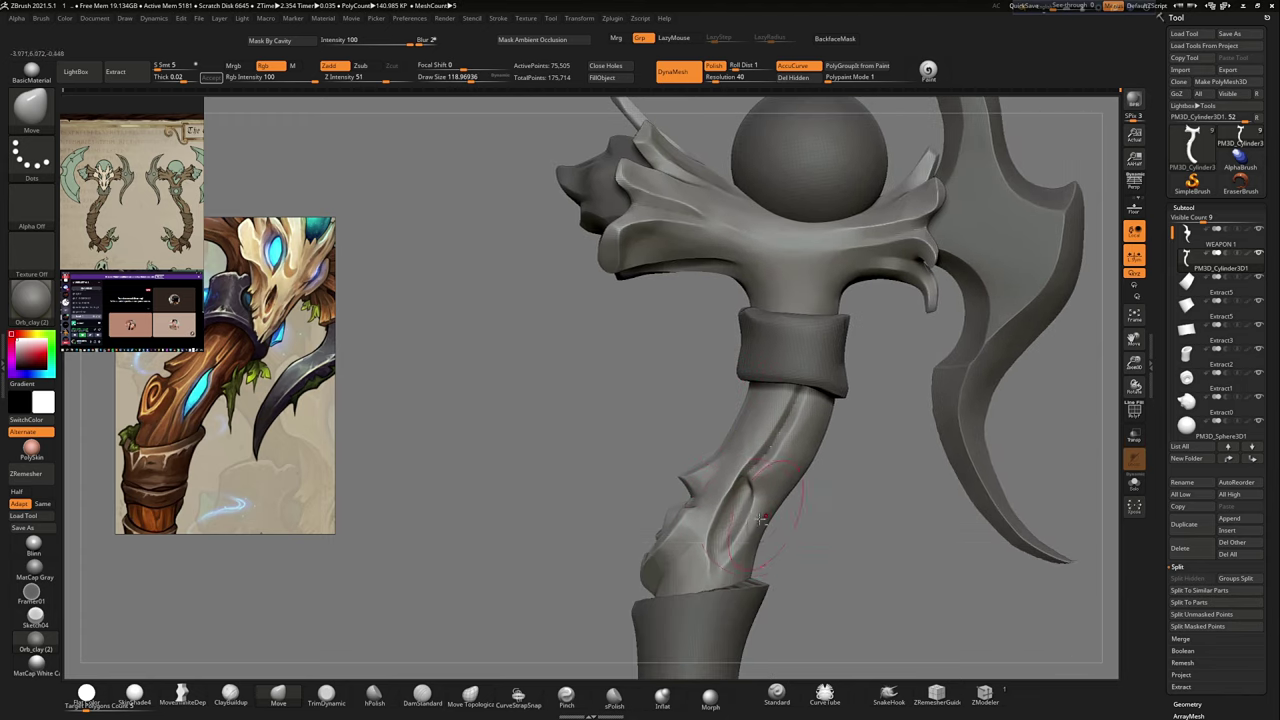
right_click_drag(760, 467, 570, 652)
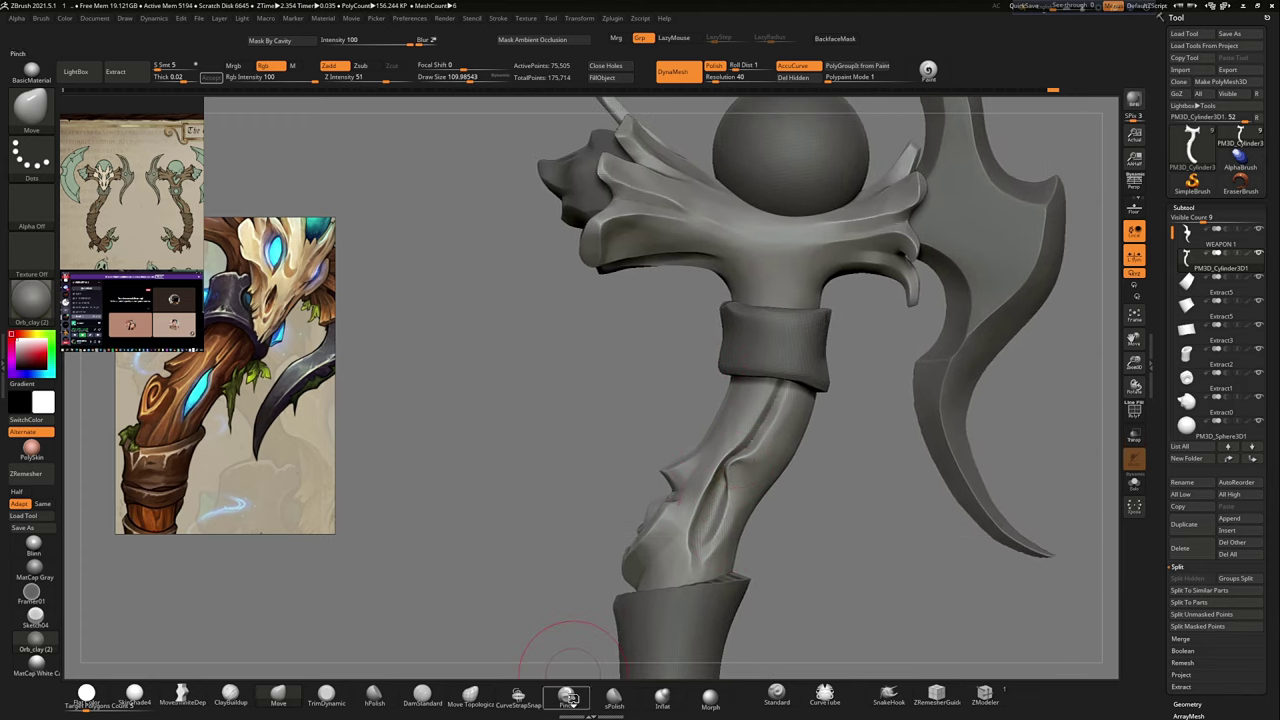
right_click_drag(740, 457, 791, 546)
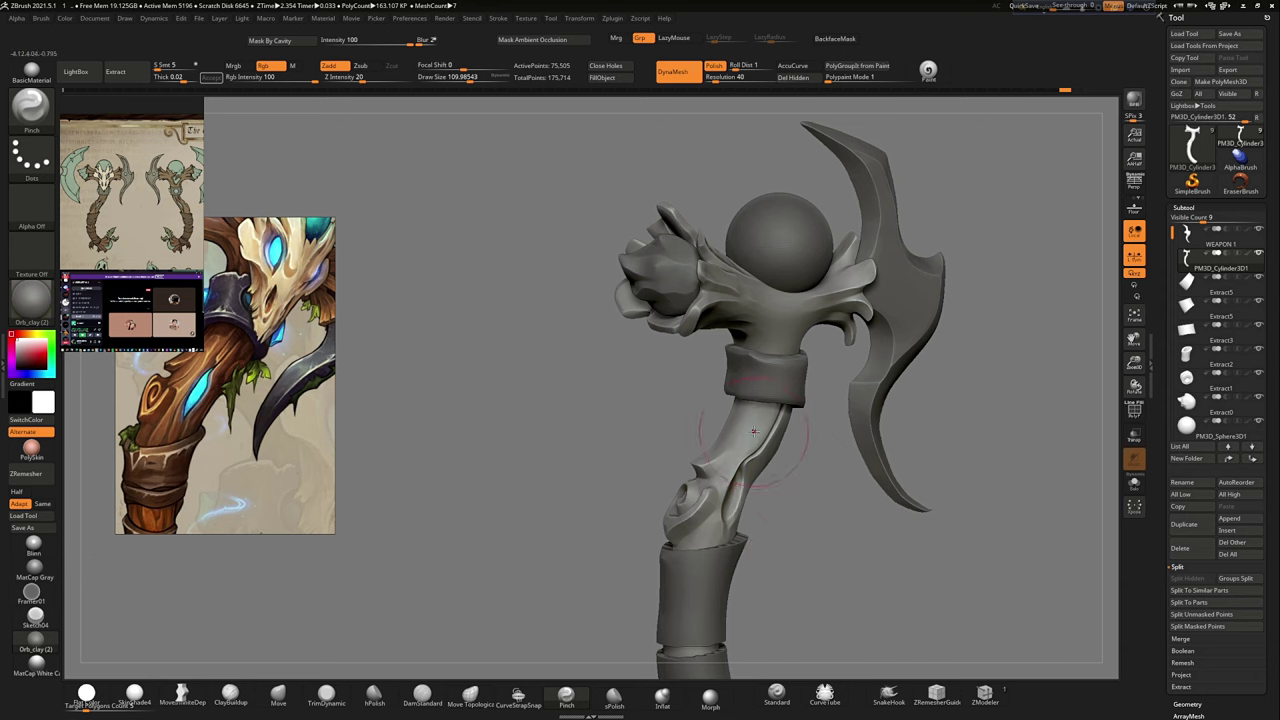
right_click_drag(754, 432, 699, 315, "ctrl")
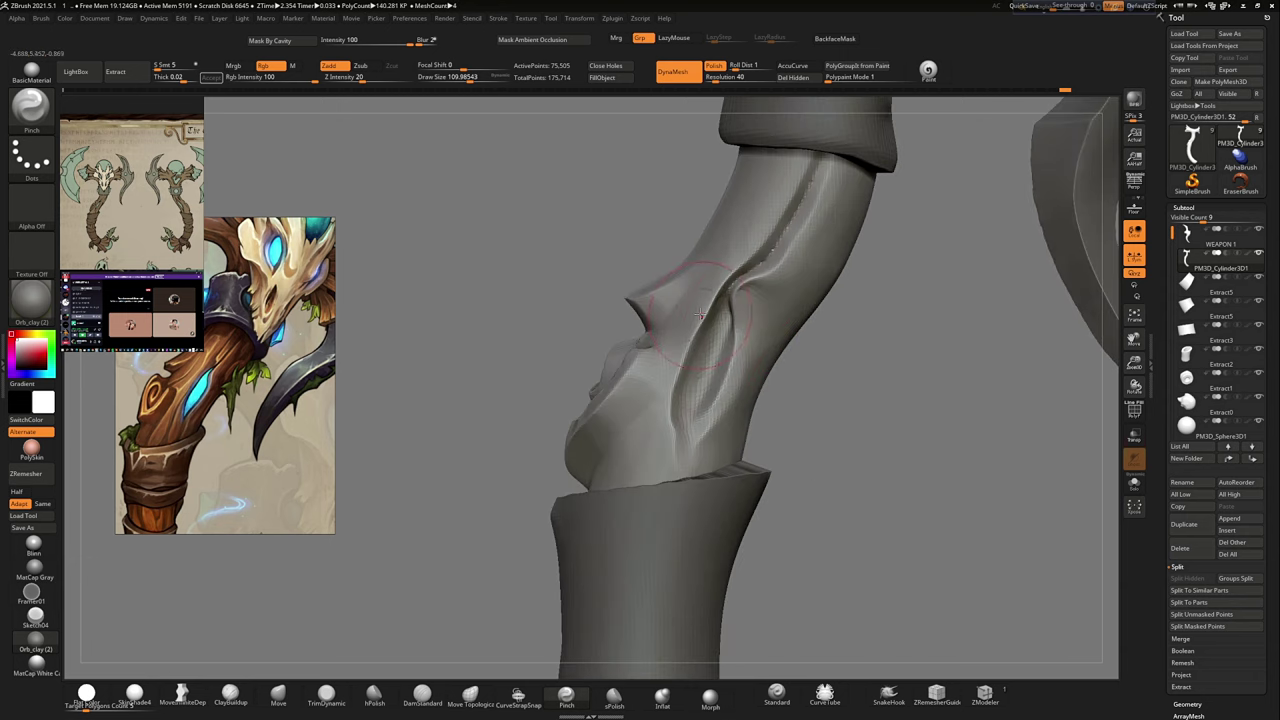
key("f")
mouse_move(771, 443)
right_mouse_down("ctrl")
mouse_move(785, 447)
mouse_move(523, 354)
mouse_move(579, 389)
mouse_move(794, 366)
mouse_move(805, 401)
mouse_move(760, 440)
mouse_move(720, 380)
mouse_move(625, 465)
mouse_move(645, 473)
right_mouse_up("ctrl")
key("b")
key("d")
key("s")
Step: Inspect the carved ring on the shaft and the weapon head from several angles
mouse_move(679, 424)
right_mouse_down()
mouse_move(743, 459)
mouse_move(758, 446)
right_mouse_up()
mouse_move(872, 437)
right_mouse_down()
mouse_move(863, 391)
mouse_move(843, 395)
mouse_move(870, 385)
mouse_move(920, 430)
mouse_move(936, 424)
mouse_move(725, 391)
right_mouse_up()
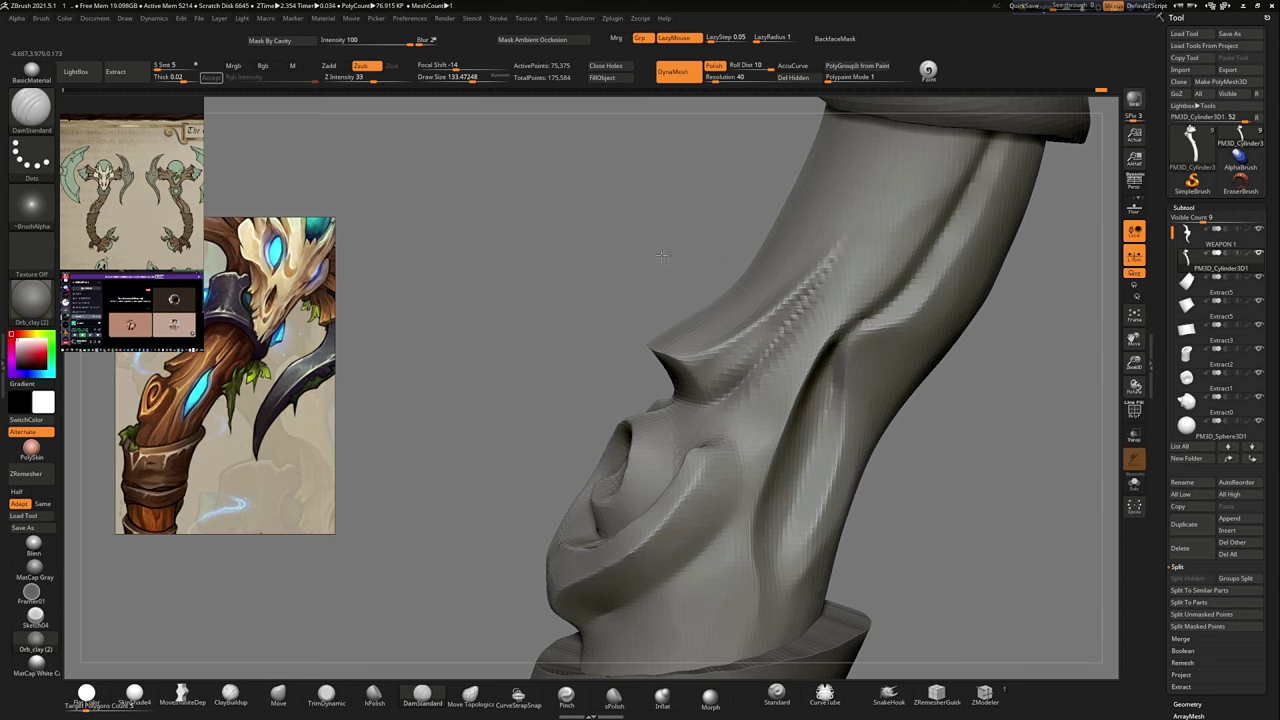
right_click_drag(661, 256, 669, 181)
mouse_move(880, 280)
right_mouse_down("ctrl")
mouse_move(886, 357)
mouse_move(886, 334)
mouse_move(810, 470)
mouse_move(820, 503)
mouse_move(1005, 305)
mouse_move(983, 267)
right_mouse_up("ctrl")
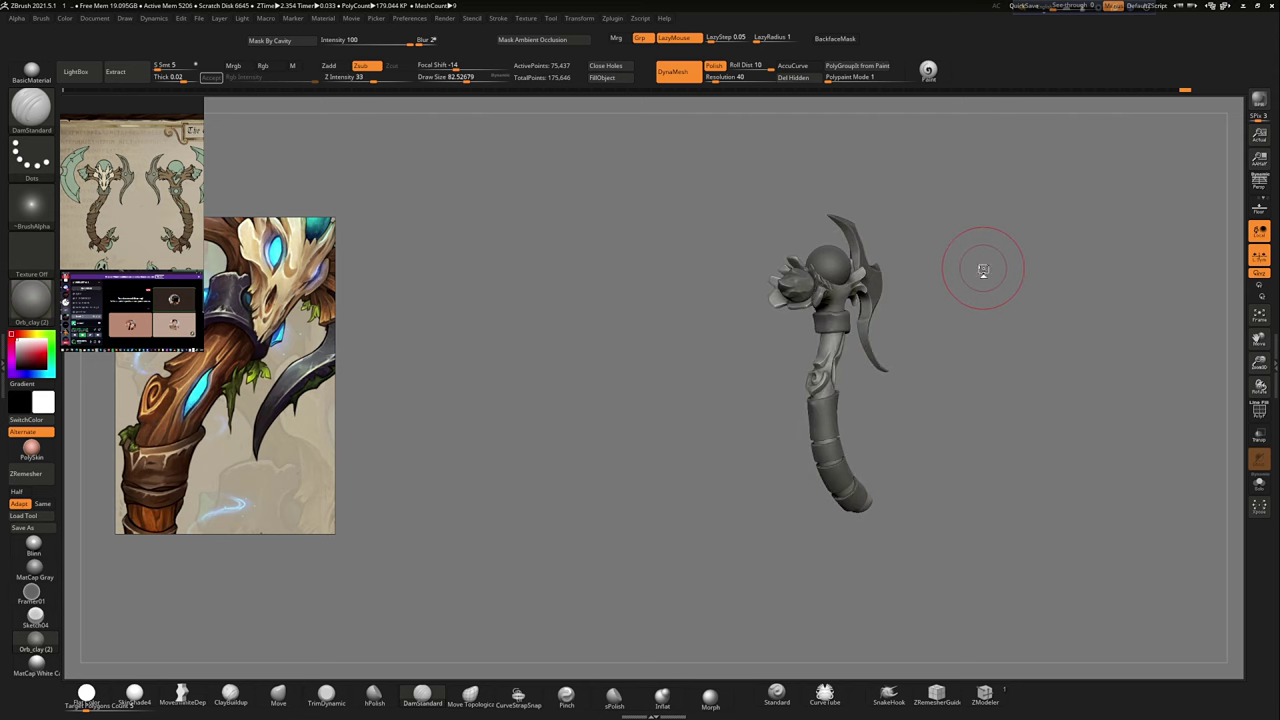
mouse_move(1063, 313)
right_mouse_down()
mouse_move(1140, 400)
mouse_move(1123, 423)
mouse_move(1094, 406)
mouse_move(1127, 401)
mouse_move(1139, 358)
mouse_move(1100, 420)
mouse_move(1130, 390)
mouse_move(860, 440)
mouse_move(862, 388)
right_mouse_up()
key("f")
mouse_move(914, 271)
left_mouse_down()
mouse_move(1017, 280)
mouse_move(994, 274)
mouse_move(995, 305)
mouse_move(886, 300)
mouse_move(901, 324)
left_mouse_up()
Step: Switch back to the Move brush and examine the head's petals and sphere gem
key("b")
key("m")
key("v")
left_click_drag(933, 410, 800, 366, "alt")
mouse_move(803, 348)
right_mouse_down()
mouse_move(923, 377)
mouse_move(969, 297)
mouse_move(511, 383)
mouse_move(530, 383)
mouse_move(496, 408)
right_mouse_up()
mouse_move(476, 328)
right_mouse_down()
mouse_move(560, 240)
mouse_move(614, 343)
mouse_move(686, 386)
right_mouse_up()
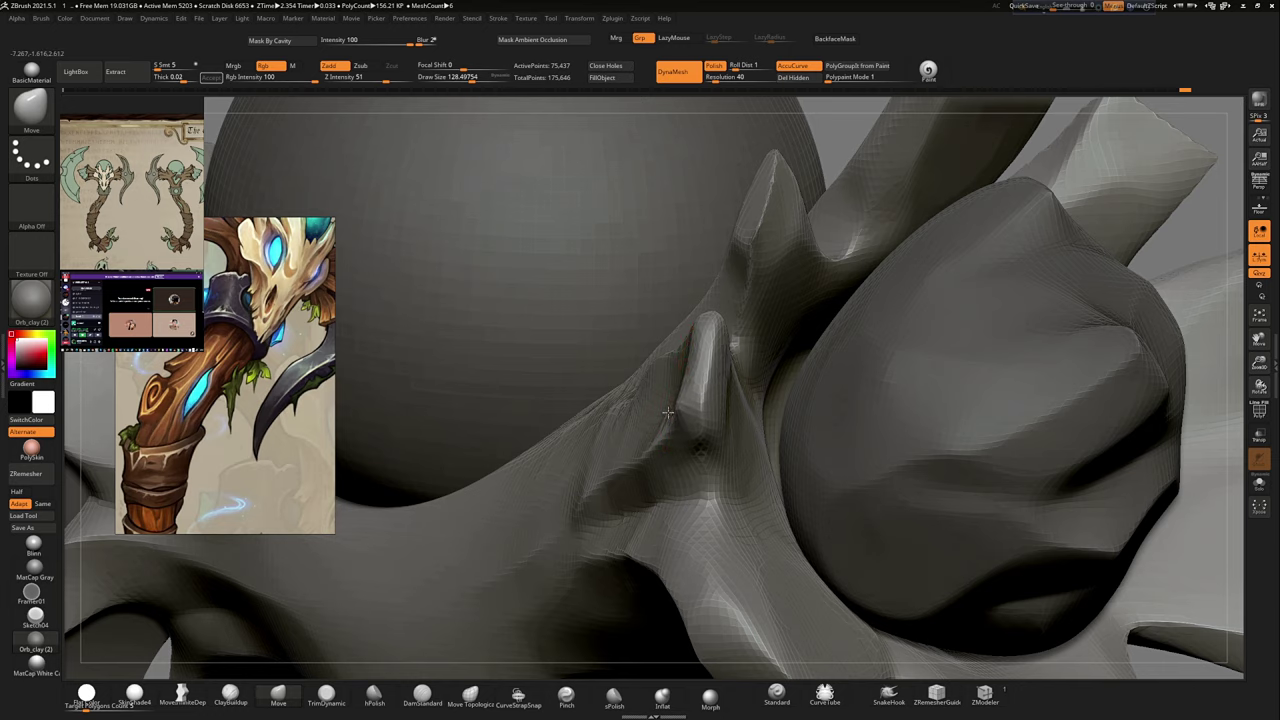
mouse_move(676, 271)
right_mouse_down("ctrl")
mouse_move(640, 300)
mouse_move(700, 260)
mouse_move(857, 200)
mouse_move(925, 215)
mouse_move(714, 186)
mouse_move(809, 280)
mouse_move(934, 234)
mouse_move(1014, 271)
mouse_move(986, 294)
mouse_move(1037, 249)
mouse_move(1020, 220)
mouse_move(960, 260)
mouse_move(909, 320)
mouse_move(1025, 347)
mouse_move(829, 380)
mouse_move(843, 380)
mouse_move(841, 399)
right_mouse_up("ctrl")
Step: Select the hPolish brush and view the collar and sphere from the side
left_click(375, 697)
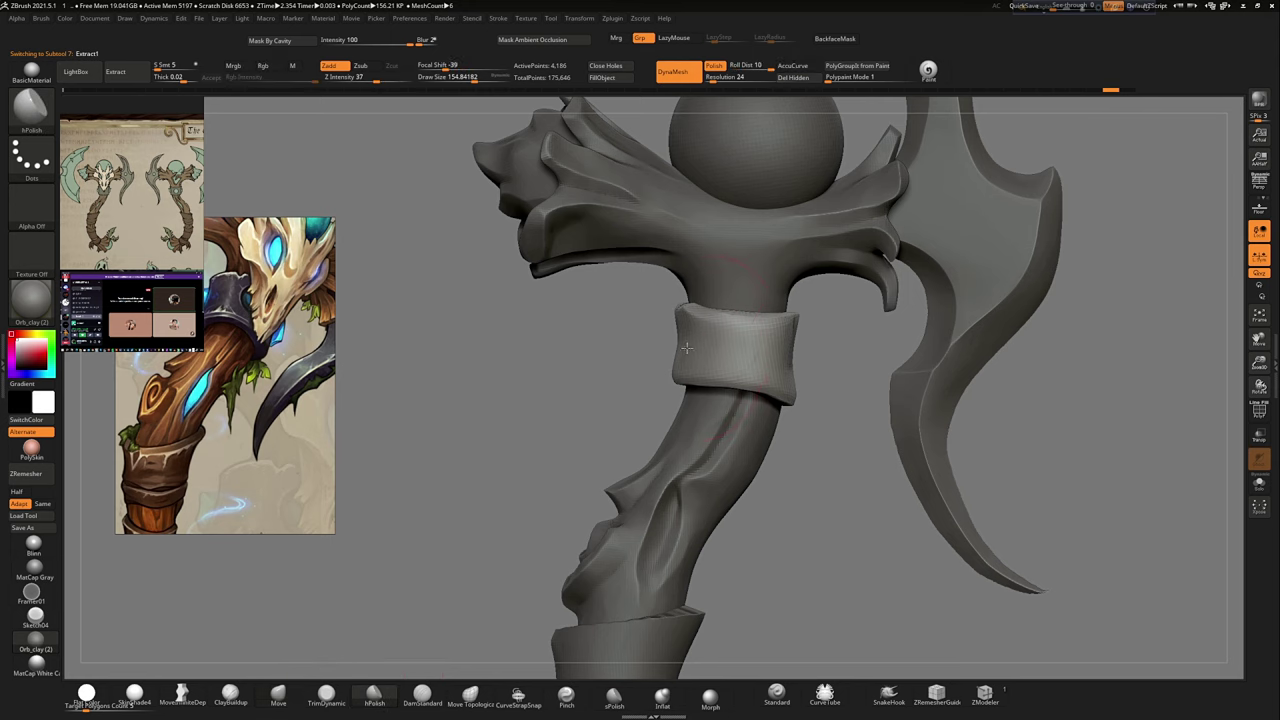
right_click_drag(688, 348, 735, 358)
mouse_move(812, 356)
right_mouse_down("ctrl")
mouse_move(757, 371)
mouse_move(880, 320)
mouse_move(879, 351)
right_mouse_up("ctrl")
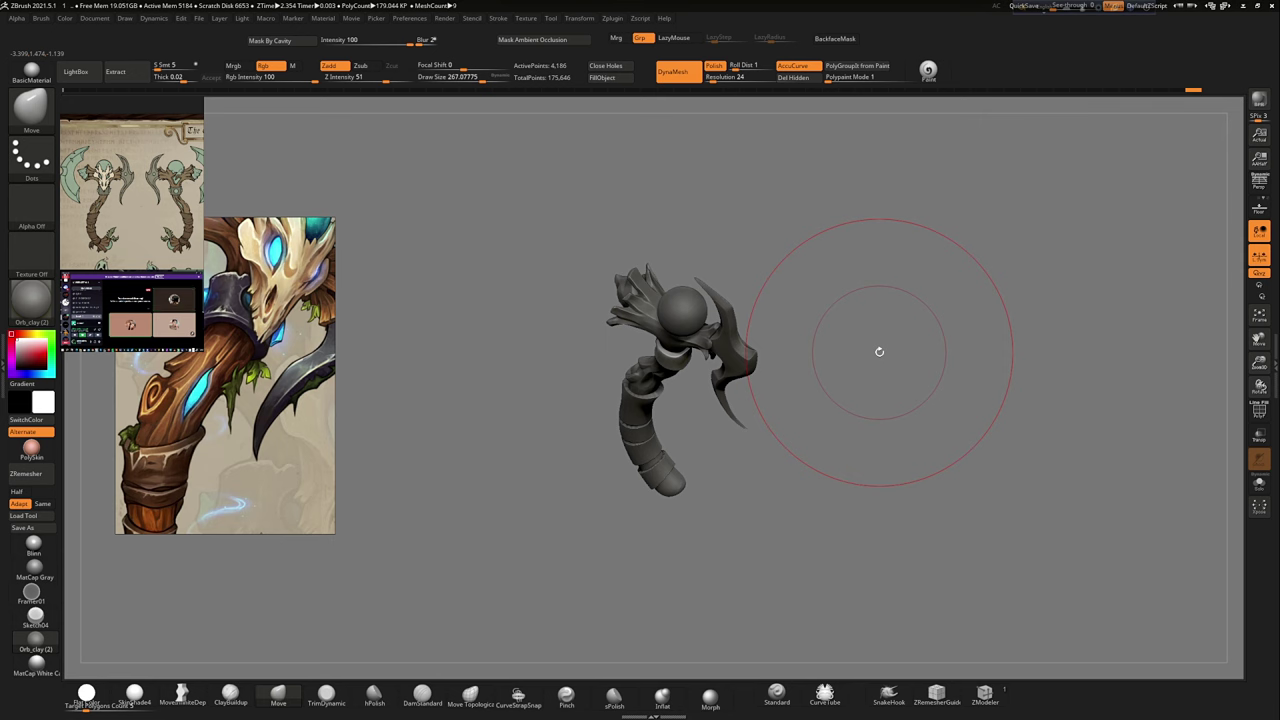
mouse_move(879, 351)
right_mouse_down()
mouse_move(771, 286)
mouse_move(993, 403)
mouse_move(940, 414)
mouse_move(943, 400)
mouse_move(935, 430)
right_mouse_up()
Step: Save the sculpt with Ctrl+S, replacing the existing file
key("ctrl+s")
key("Return")
left_click(680, 357)
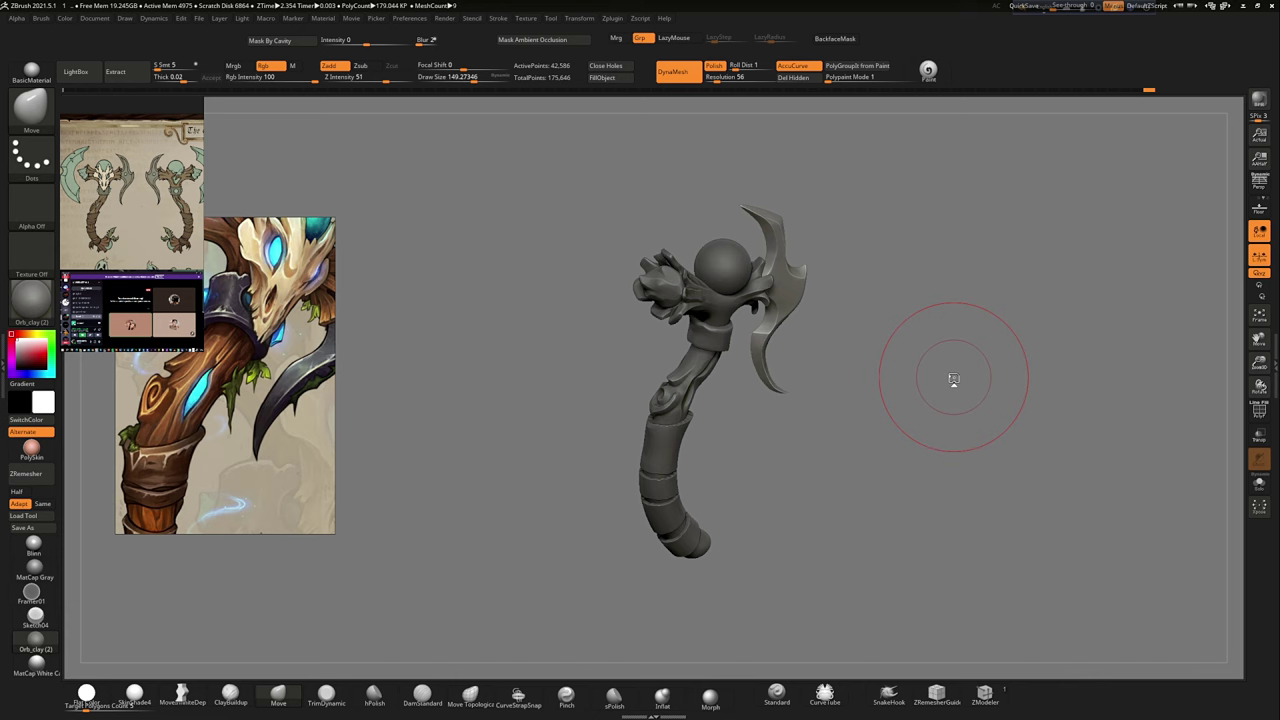
Step: Frame the staff and orbit in closer to review the head
mouse_move(953, 379)
left_mouse_down()
mouse_move(914, 360)
mouse_move(931, 437)
mouse_move(910, 422)
mouse_move(983, 413)
mouse_move(990, 388)
mouse_move(747, 328)
mouse_move(760, 340)
left_mouse_up()
left_click(1258, 316)
left_click_drag(1100, 340, 1013, 380)
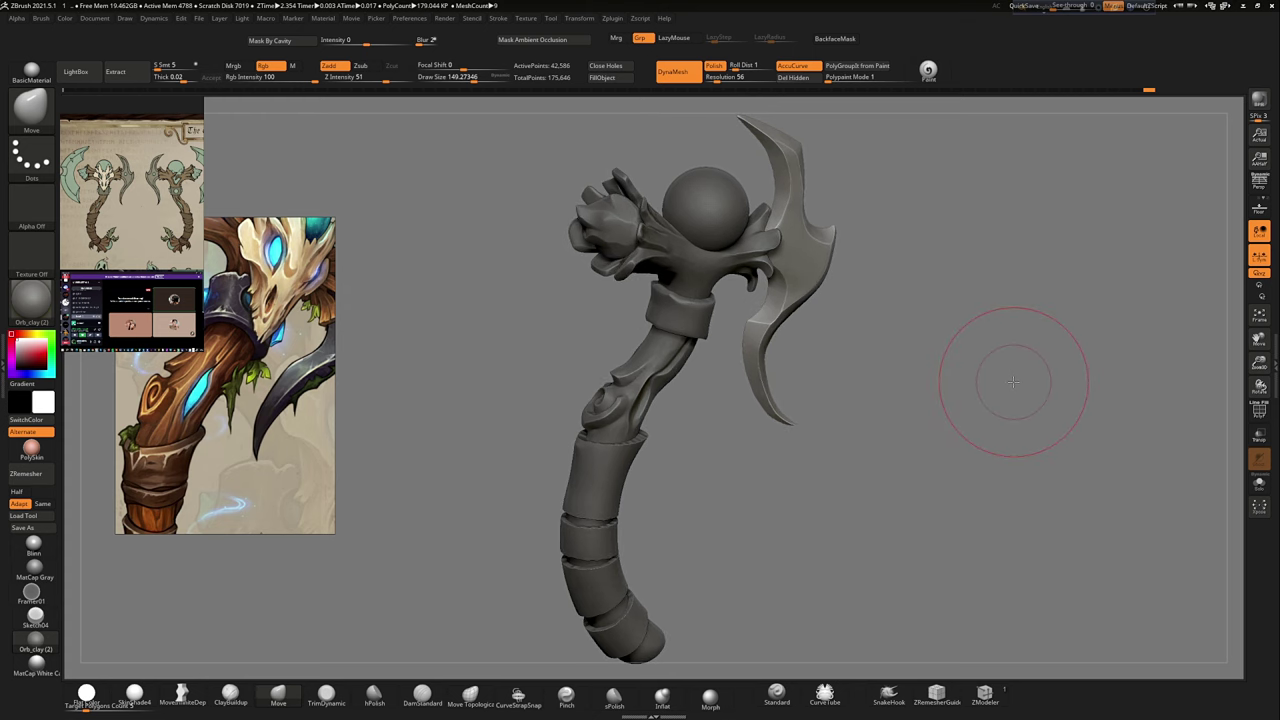
mouse_move(1013, 380)
left_mouse_down()
mouse_move(371, 400)
mouse_move(883, 335)
left_mouse_up()
scroll(883, 335, "up", 2)
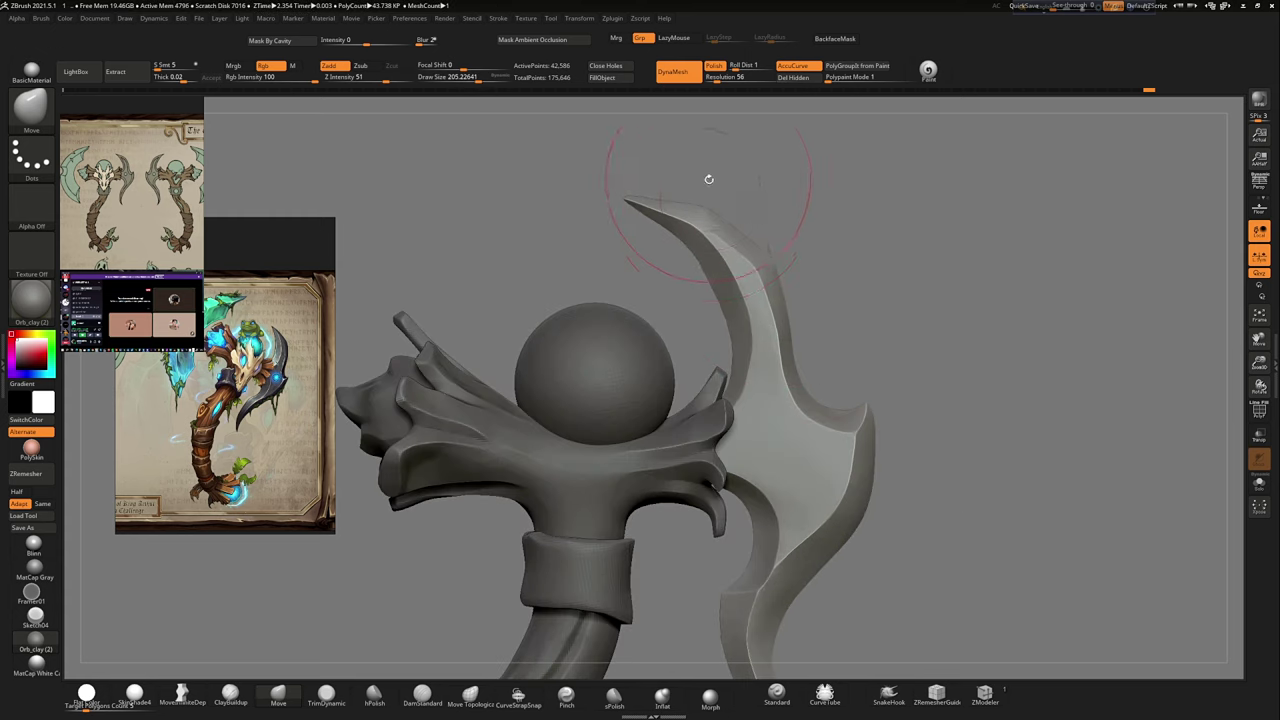
Step: Zoom in toward the staff head and blade
scroll(709, 179, "up", 2)
scroll(640, 181, "down", 5)
scroll(763, 283, "up", 3)
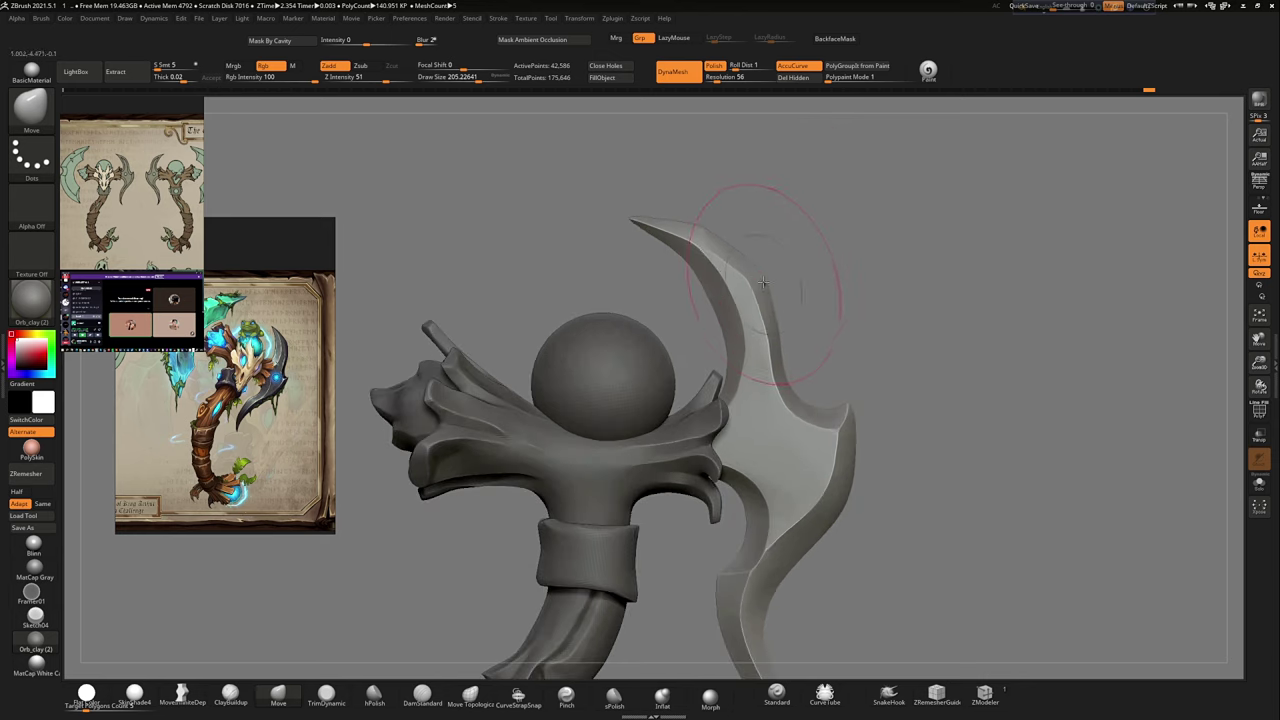
scroll(703, 263, "down", 5)
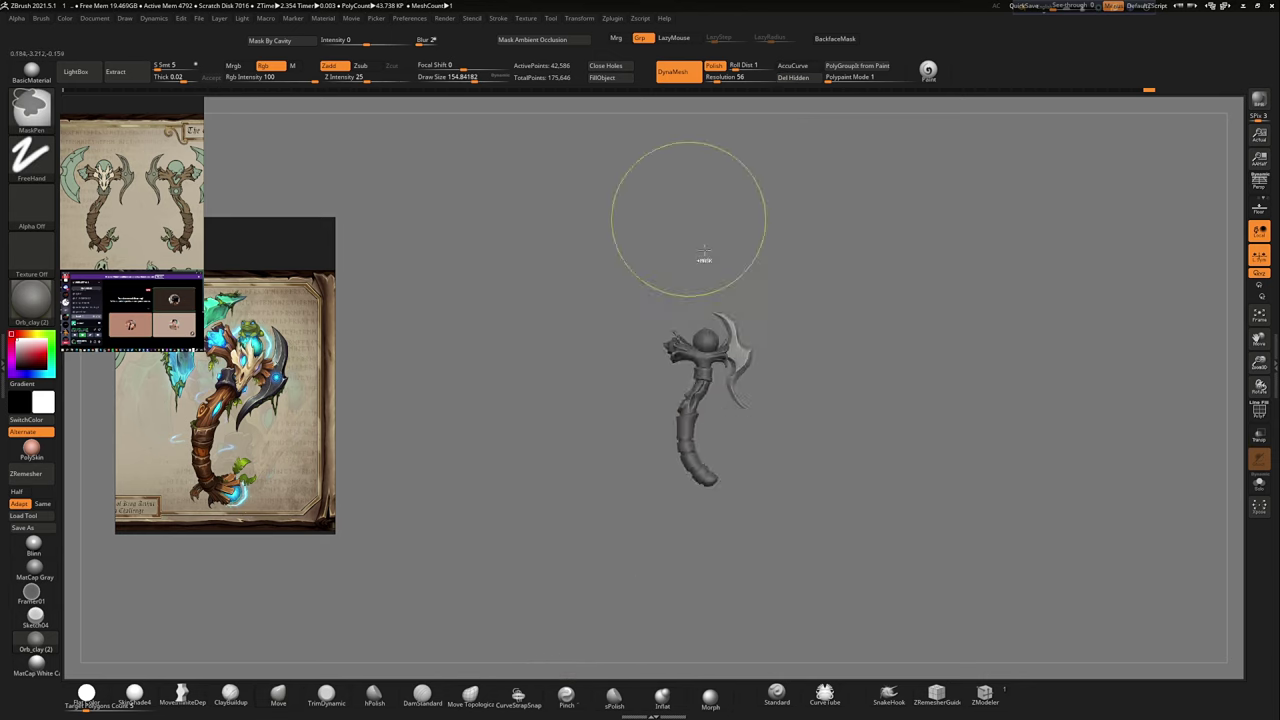
scroll(855, 282, "up", 3)
scroll(676, 387, "up", 2)
scroll(794, 400, "up", 1)
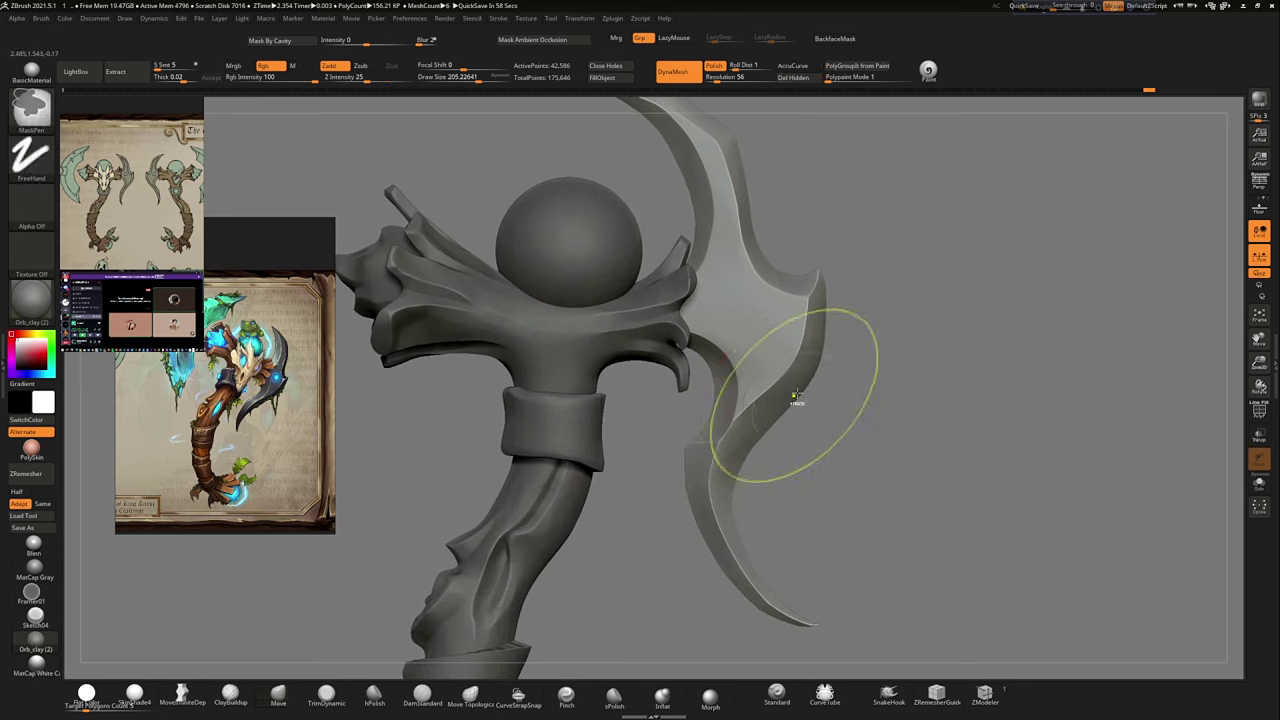
scroll(838, 228, "up", 1)
key("ctrl")
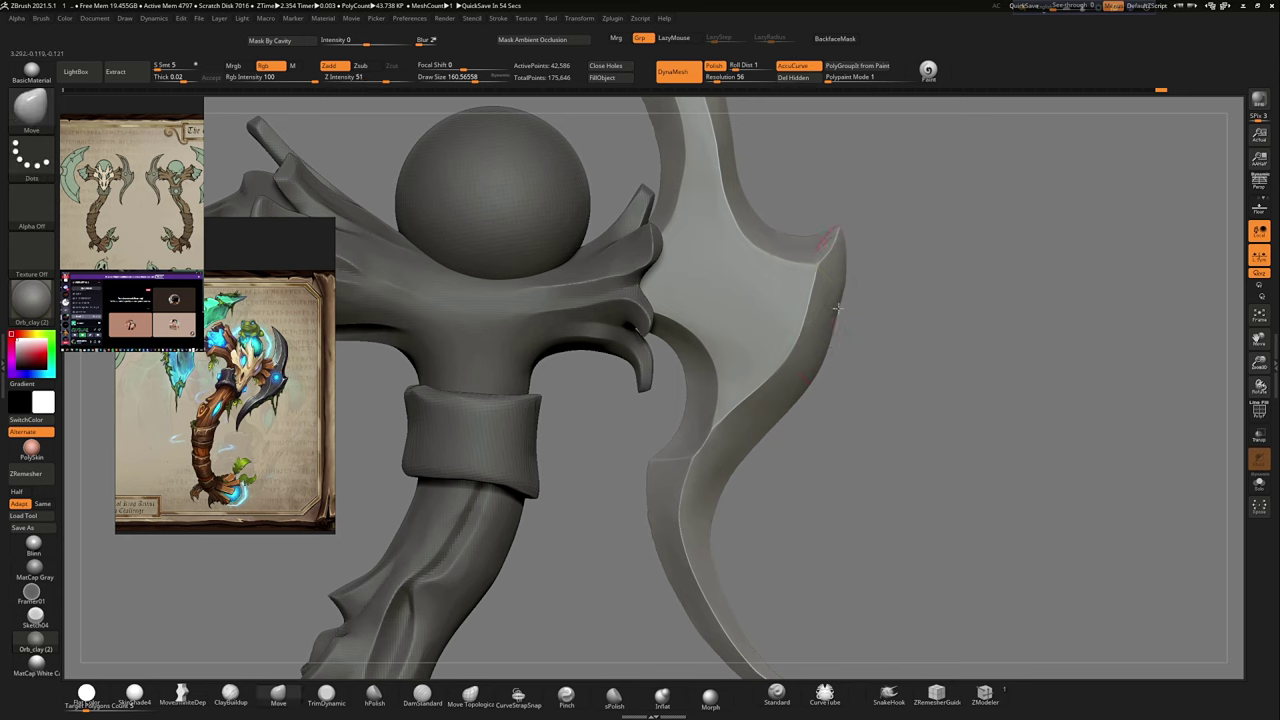
scroll(835, 307, "down", 5)
Step: Orbit close around the sphere gem and crescent blade
mouse_move(840, 300)
left_mouse_down()
mouse_move(930, 305)
mouse_move(1088, 423)
left_mouse_up()
scroll(772, 228, "up", 4)
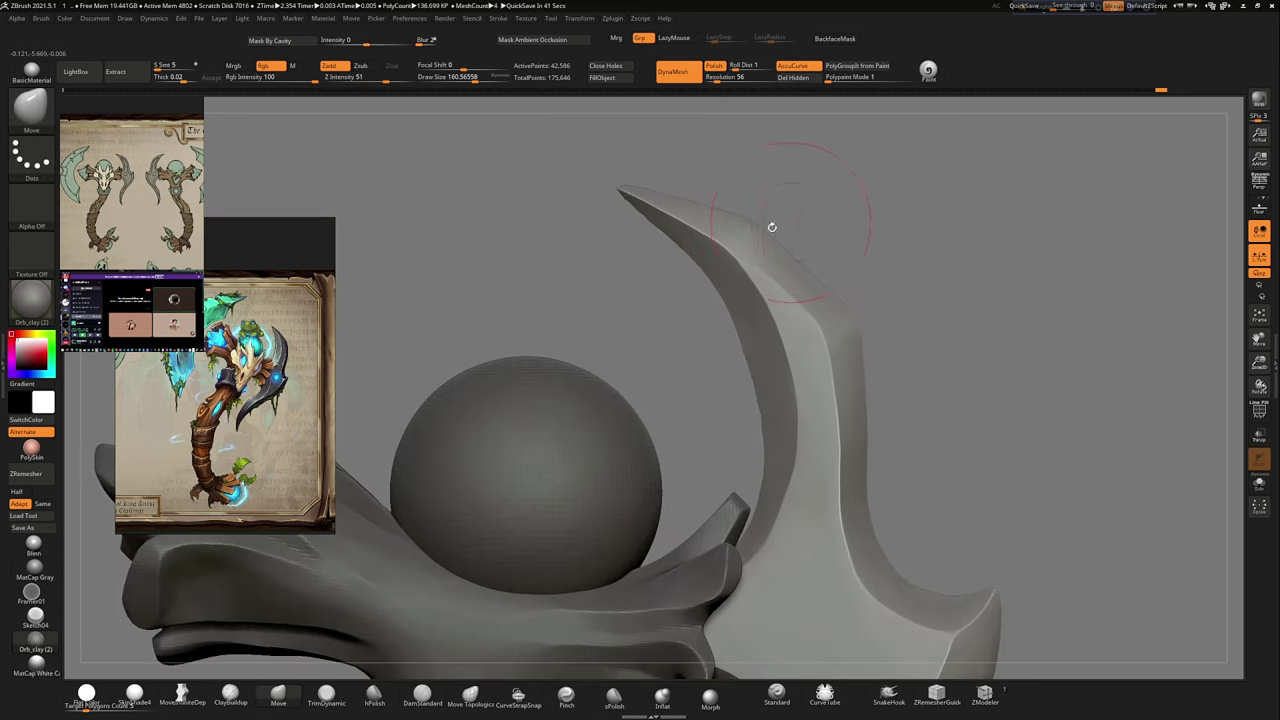
scroll(756, 221, "down", 5)
left_click_drag(756, 221, 771, 243)
scroll(771, 243, "up", 4)
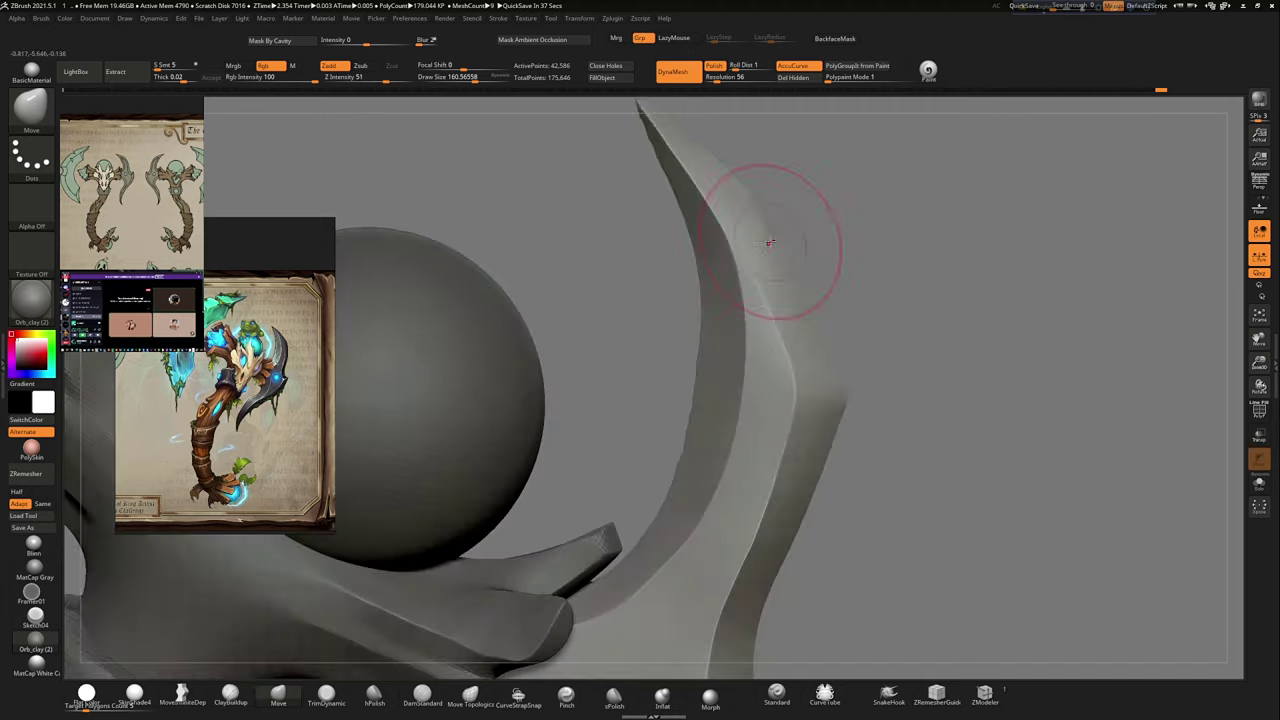
scroll(771, 243, "up", 2)
scroll(743, 171, "down", 3)
left_click_drag(743, 171, 788, 210)
scroll(857, 235, "up", 2)
Step: Pick the Move brush, adjust its size, and turn to a three-quarter view of the staff
key("s")
key("b")
key("m")
key("v")
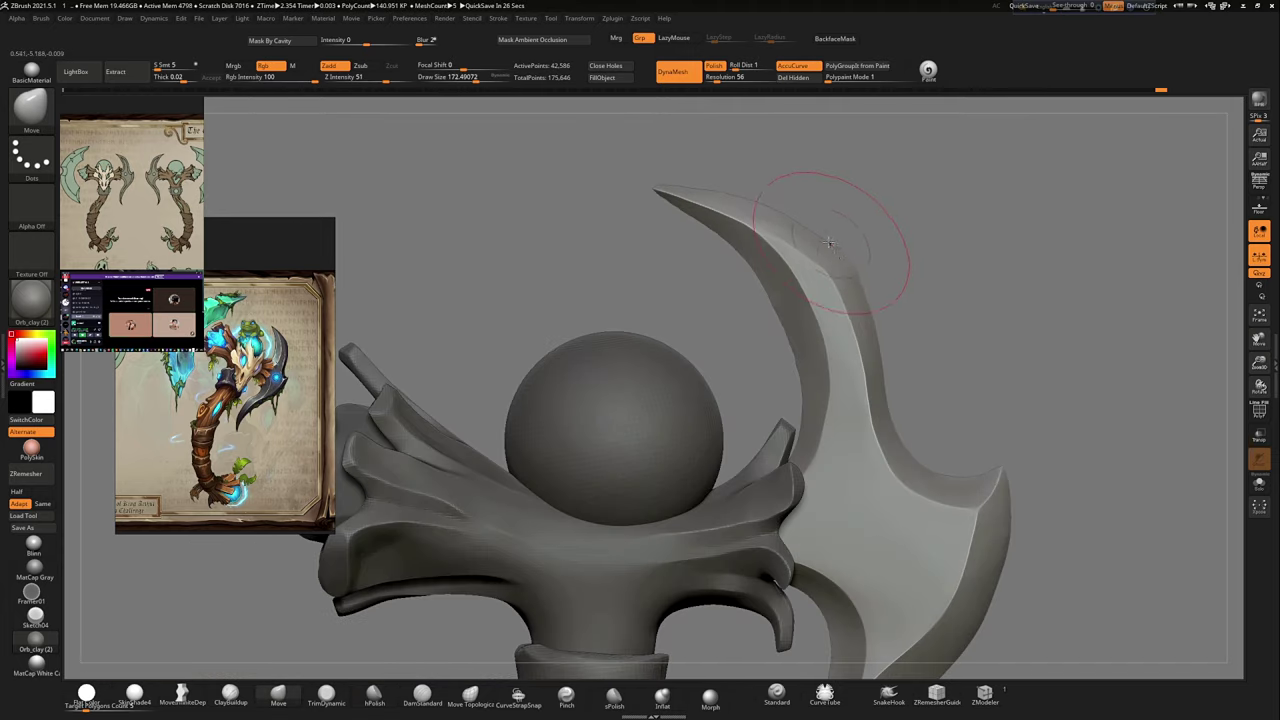
left_click_drag(893, 402, 910, 357)
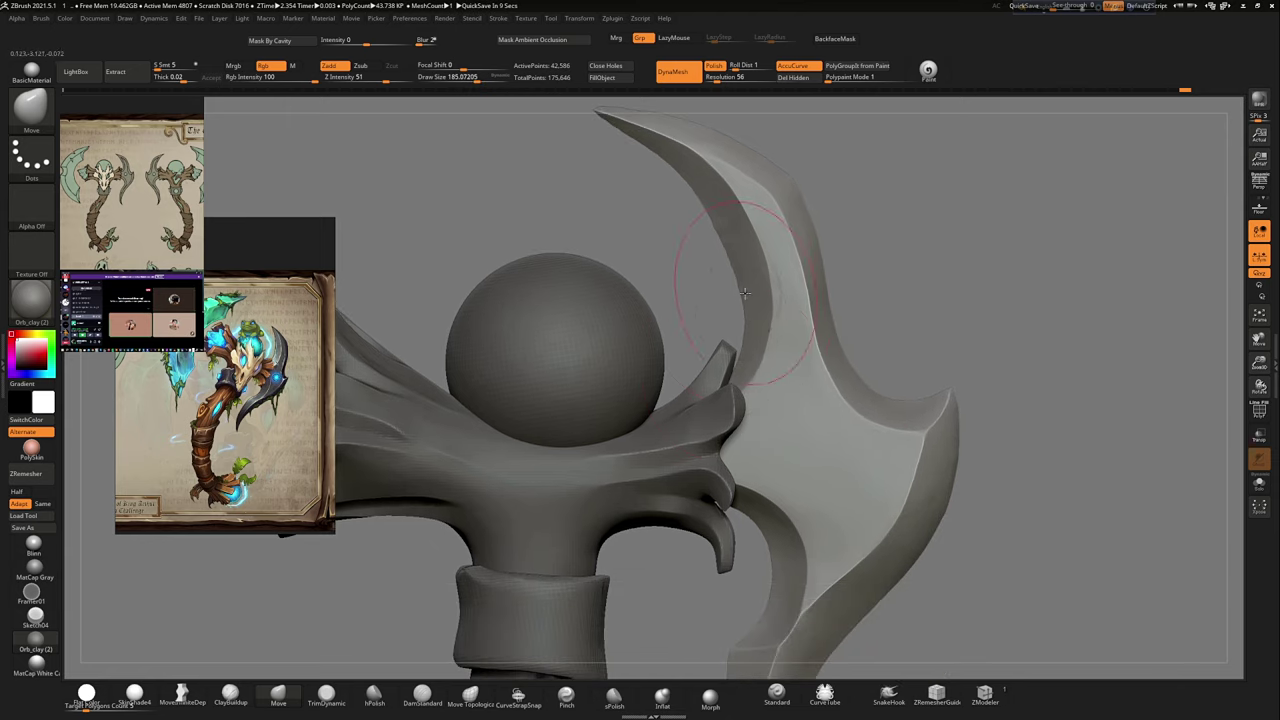
scroll(733, 272, "down", 3)
mouse_move(733, 272)
left_mouse_down()
mouse_move(879, 285)
mouse_move(774, 245)
mouse_move(923, 286)
mouse_move(915, 305)
mouse_move(934, 357)
mouse_move(961, 279)
mouse_move(969, 363)
mouse_move(937, 286)
mouse_move(897, 337)
mouse_move(929, 357)
mouse_move(766, 320)
mouse_move(869, 323)
mouse_move(866, 309)
mouse_move(846, 330)
mouse_move(876, 389)
mouse_move(920, 340)
mouse_move(946, 334)
mouse_move(946, 369)
mouse_move(976, 349)
mouse_move(953, 348)
left_mouse_up()
scroll(887, 368, "up", 3)
scroll(612, 441, "up", 3)
Step: Frame the staff and check the head and blade from other angles
key("f")
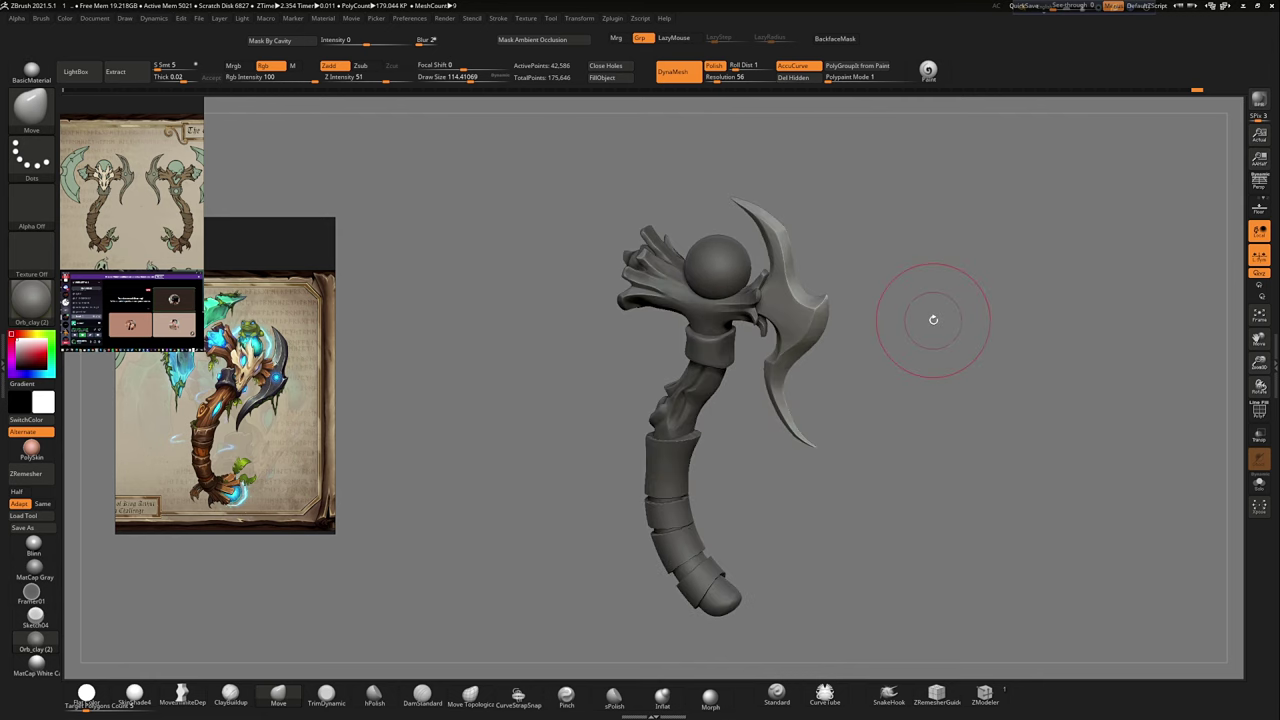
mouse_move(834, 291)
left_mouse_down("alt")
mouse_move(837, 349)
mouse_move(853, 362)
mouse_move(705, 360)
mouse_move(803, 351)
mouse_move(396, 679)
left_mouse_up("alt")
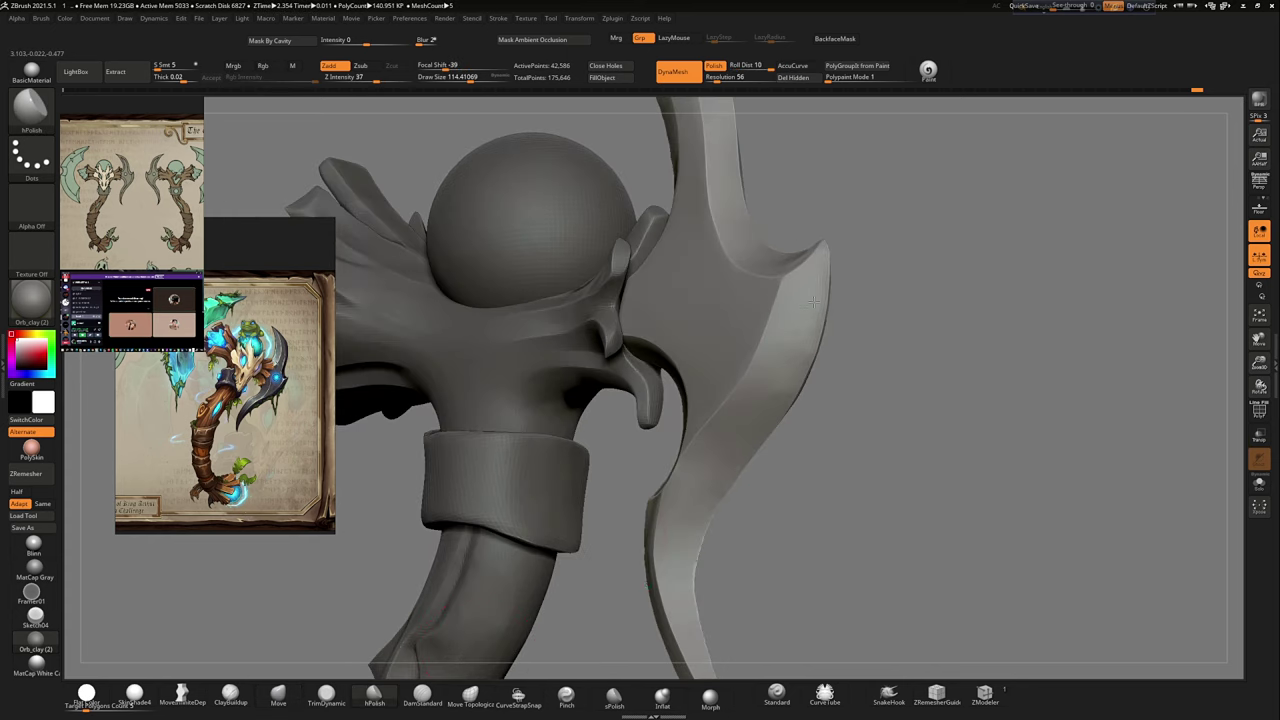
left_click_drag(876, 311, 735, 282)
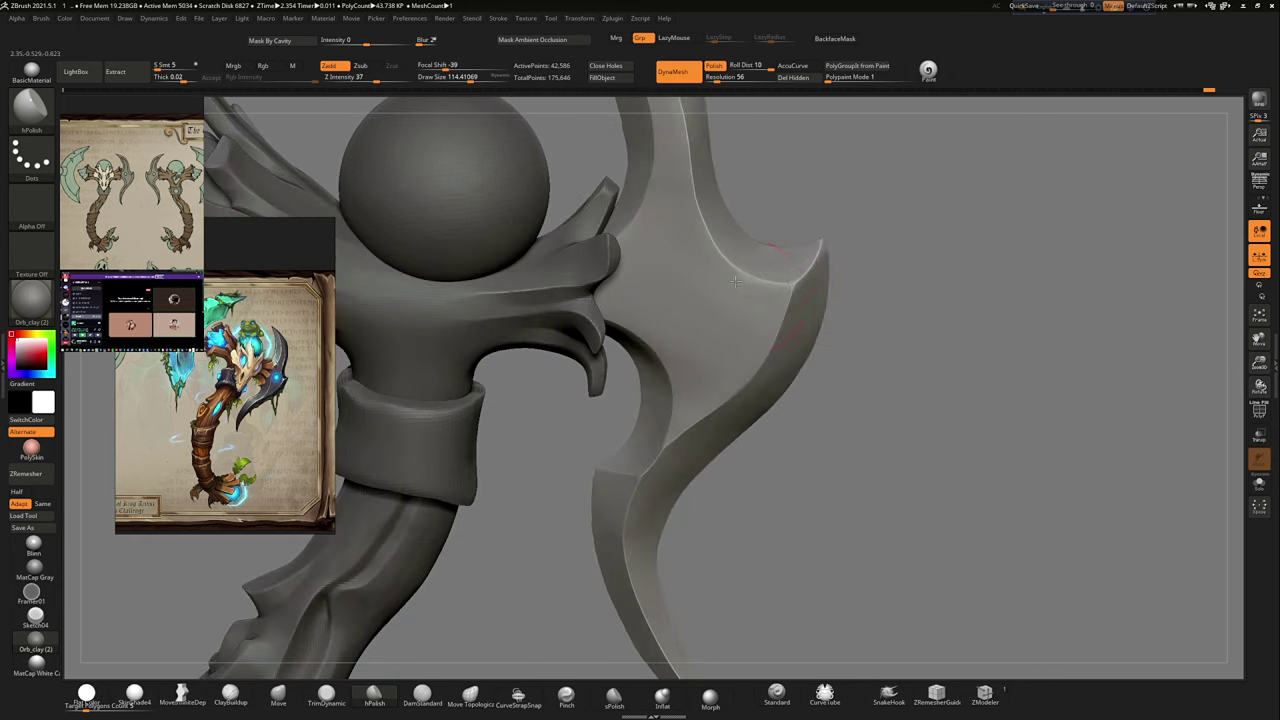
key("f")
mouse_move(889, 194)
left_mouse_down()
mouse_move(943, 205)
mouse_move(971, 240)
mouse_move(640, 234)
left_mouse_up()
Step: Select the sphere gem SubTool and reposition it with the Transpose gizmo
left_click(630, 252, "alt")
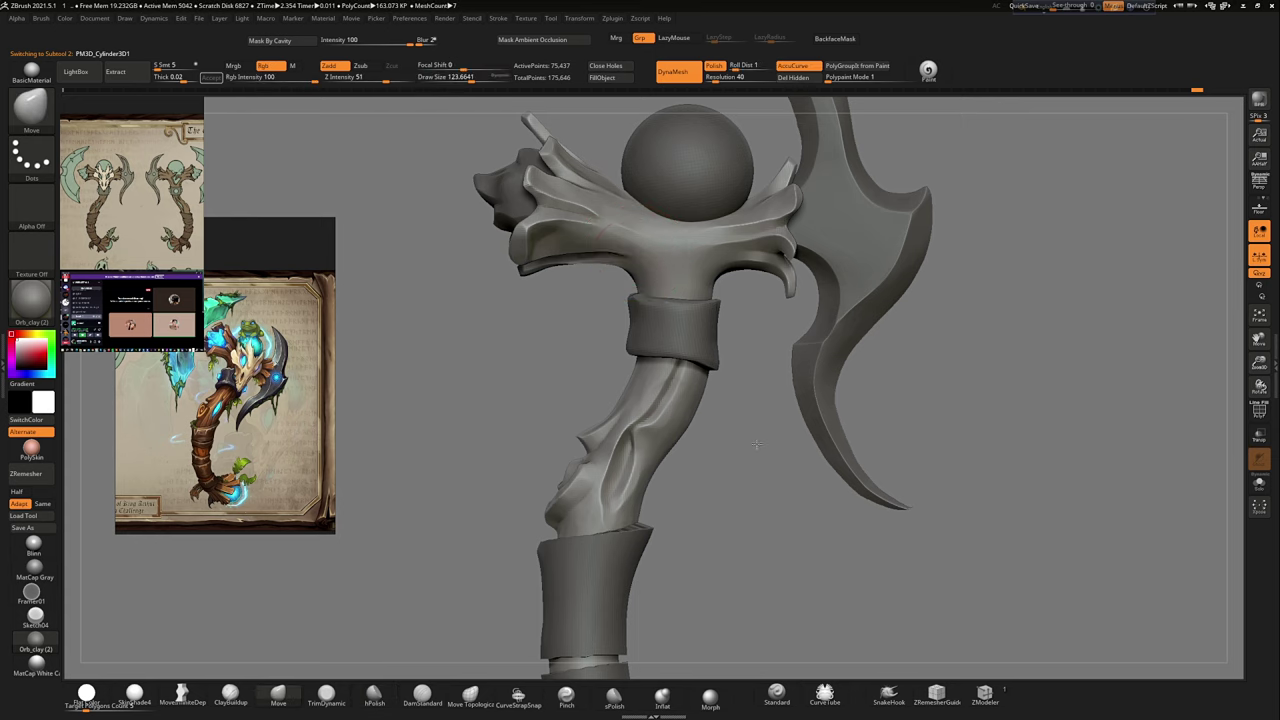
left_click_drag(757, 444, 614, 278, "alt")
mouse_move(619, 232)
left_mouse_down("alt")
mouse_move(650, 320)
mouse_move(700, 280)
left_mouse_up("alt")
left_click(702, 277, "alt")
key("w")
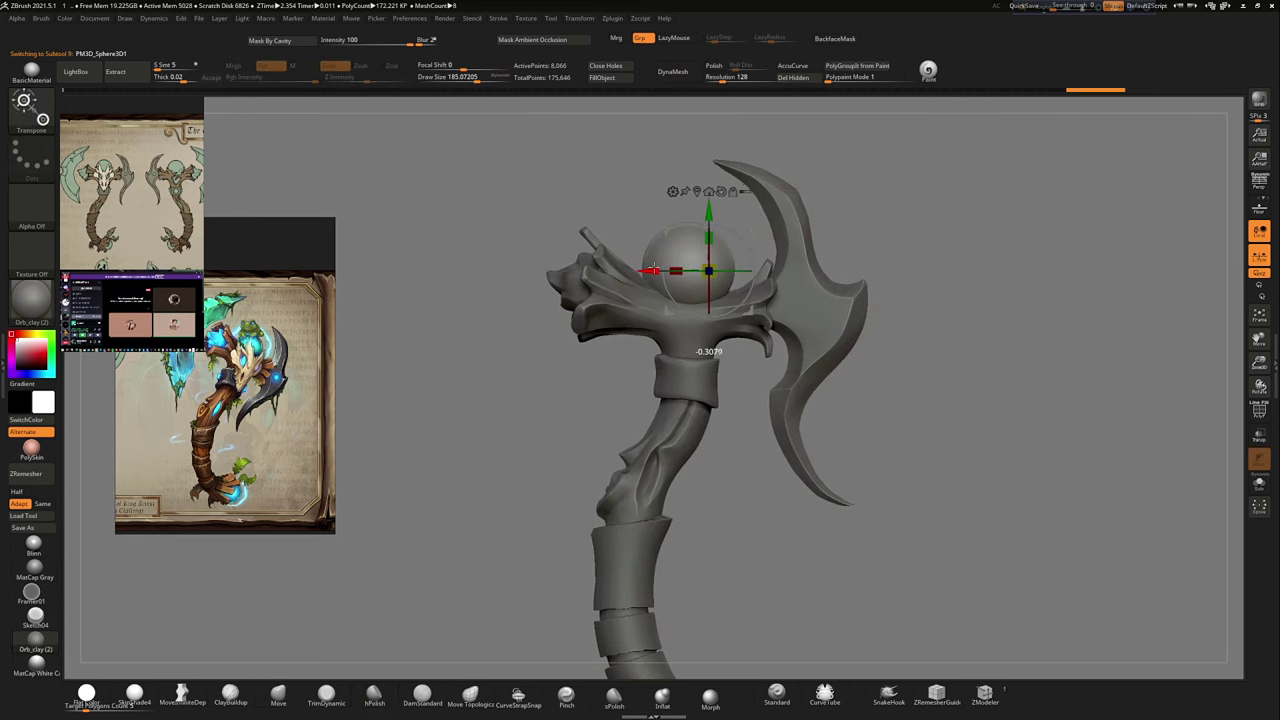
mouse_move(840, 213)
left_mouse_down()
mouse_move(775, 268)
mouse_move(978, 212)
left_mouse_up()
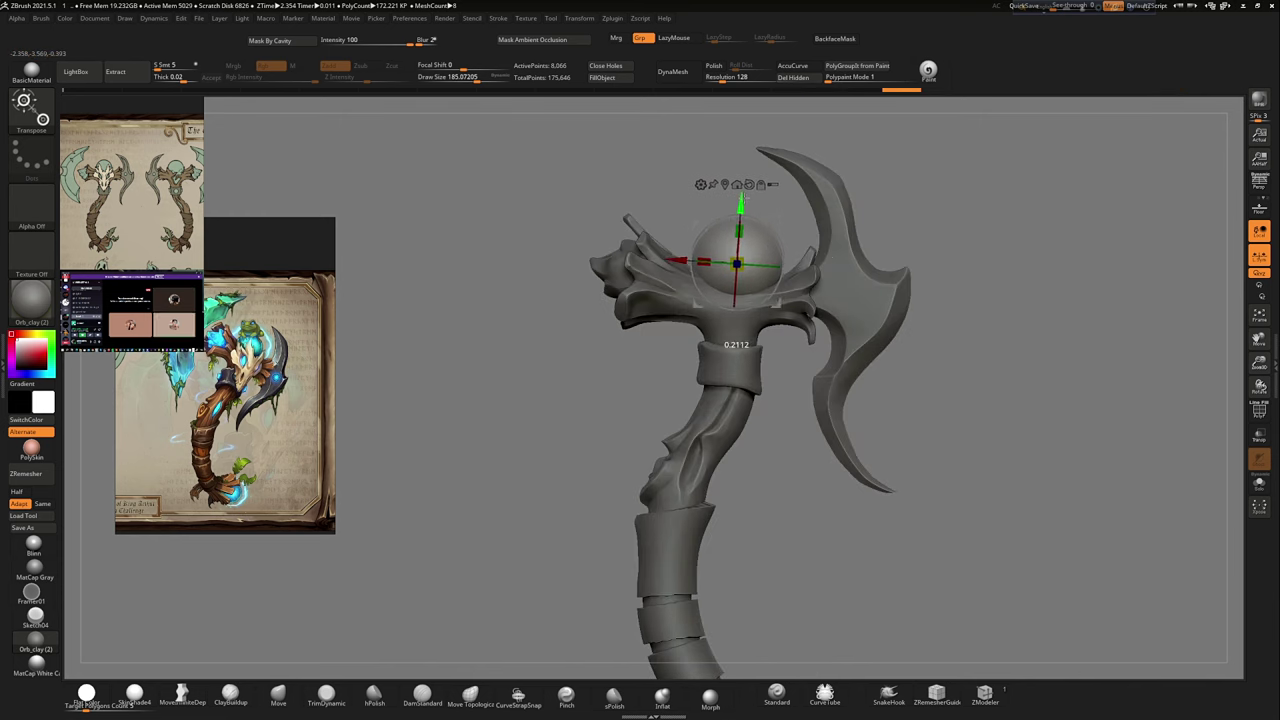
key("space")
key("q")
Step: Compare the staff silhouette in MatCap Gray and Orb_clay (2) materials from several angles
left_click_drag(855, 220, 855, 288, "alt")
mouse_move(783, 250)
right_mouse_down("ctrl")
mouse_move(951, 339)
mouse_move(828, 340)
mouse_move(829, 286)
mouse_move(895, 251)
mouse_move(840, 278)
mouse_move(908, 263)
mouse_move(908, 303)
mouse_move(917, 289)
mouse_move(930, 324)
mouse_move(903, 294)
mouse_move(1049, 397)
mouse_move(1100, 470)
mouse_move(1054, 383)
mouse_move(1056, 518)
mouse_move(1114, 343)
mouse_move(1077, 380)
mouse_move(1087, 428)
mouse_move(1097, 372)
mouse_move(1080, 391)
mouse_move(1082, 431)
mouse_move(1097, 406)
right_mouse_up("ctrl")
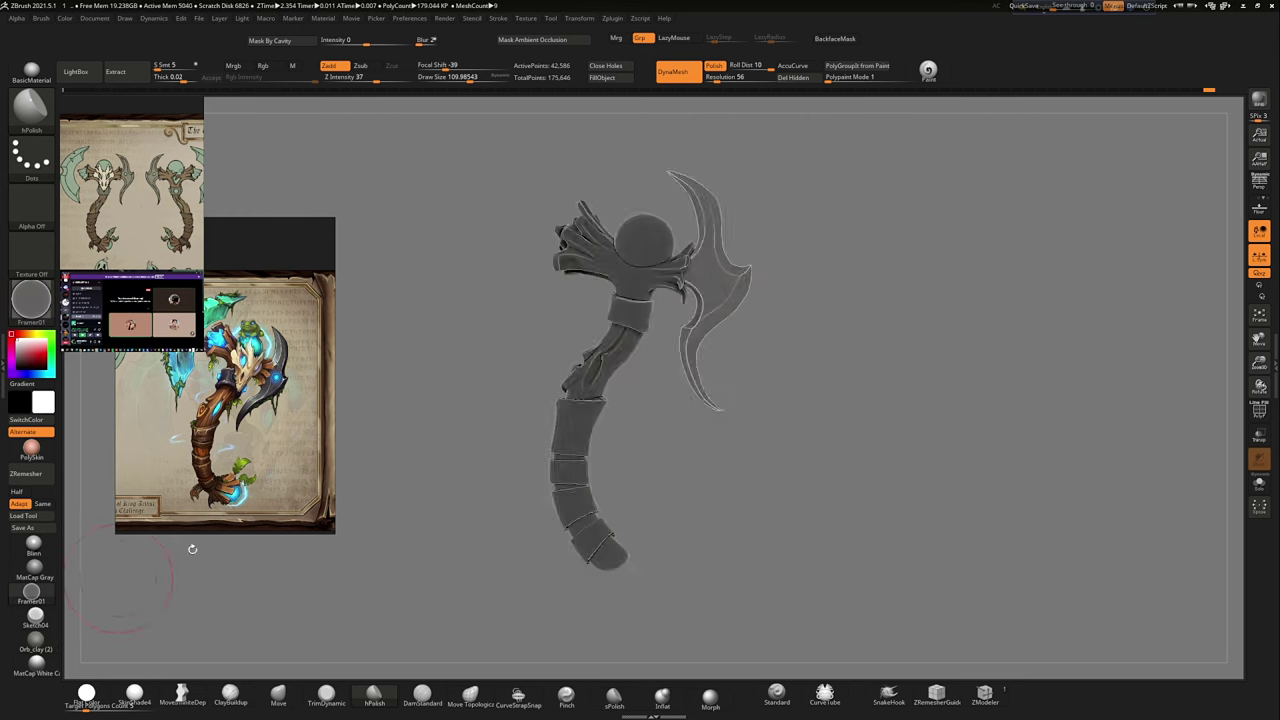
mouse_move(957, 371)
right_mouse_down()
mouse_move(980, 337)
mouse_move(958, 364)
mouse_move(946, 243)
mouse_move(985, 265)
mouse_move(930, 300)
right_mouse_up()
left_click(35, 568)
left_click(35, 640)
right_click_drag(951, 360, 985, 372)
mouse_move(385, 655)
right_mouse_down()
mouse_move(903, 529)
mouse_move(957, 529)
mouse_move(949, 449)
mouse_move(632, 306)
mouse_move(820, 397)
mouse_move(788, 362)
mouse_move(857, 471)
mouse_move(839, 531)
mouse_move(424, 695)
mouse_move(643, 508)
mouse_move(633, 457)
right_mouse_up()
Step: Build up the open handle tip with ClayBuildup, then smooth it with hPolish
key("b")
key("c")
key("b")
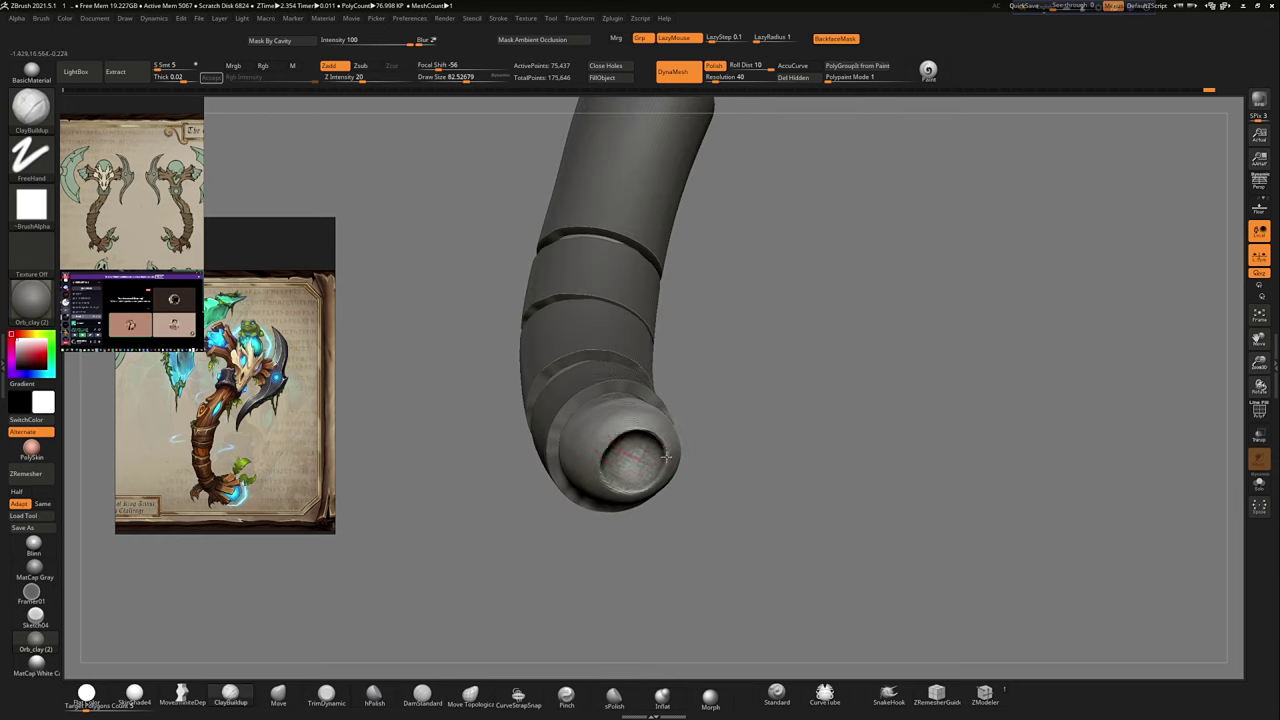
mouse_move(624, 484)
right_mouse_down()
mouse_move(771, 429)
mouse_move(680, 406)
mouse_move(578, 510)
mouse_move(673, 398)
mouse_move(640, 450)
mouse_move(683, 413)
right_mouse_up()
key("b")
key("h")
key("p")
mouse_move(648, 456)
right_mouse_down()
mouse_move(694, 366)
mouse_move(771, 443)
mouse_move(832, 456)
mouse_move(800, 488)
mouse_move(1106, 506)
mouse_move(1083, 486)
mouse_move(1110, 470)
mouse_move(1091, 494)
mouse_move(891, 397)
mouse_move(957, 506)
mouse_move(740, 457)
right_mouse_up()
Step: Orbit around the spiral knot to check its carved folds, then select the handle sleeves subtool
right_click_drag(581, 480, 726, 459)
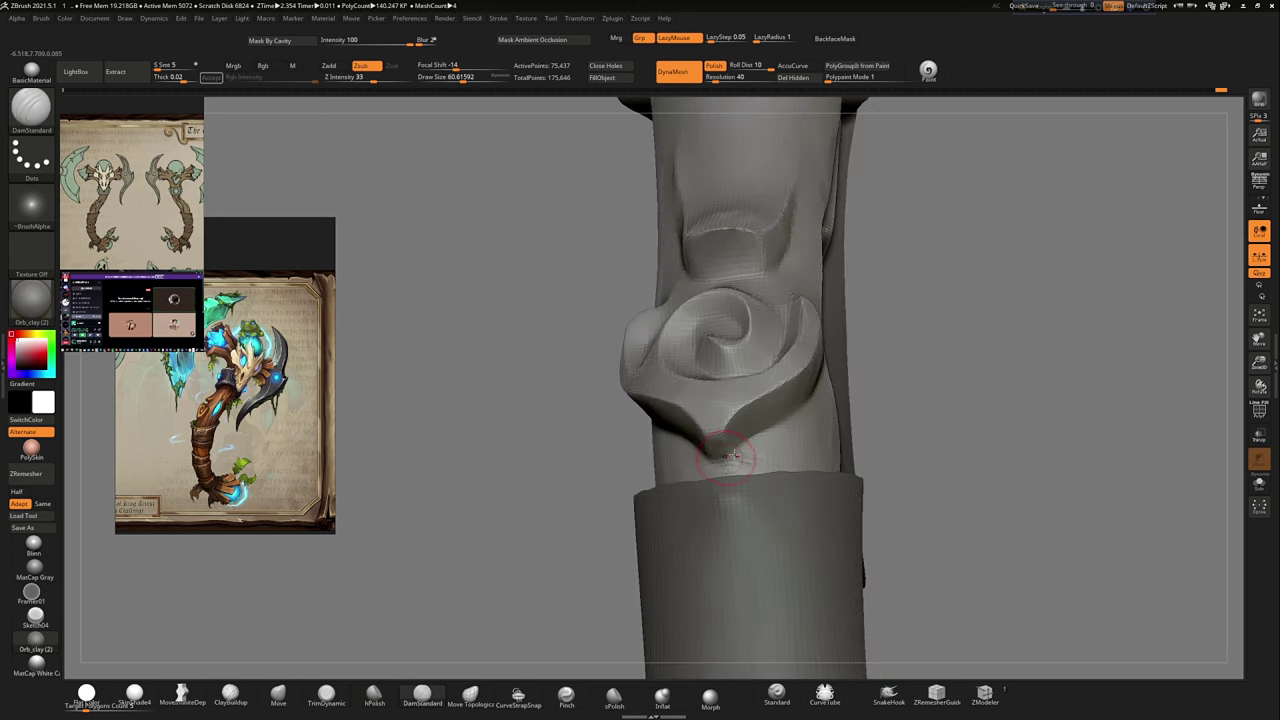
right_click_drag(797, 408, 713, 441)
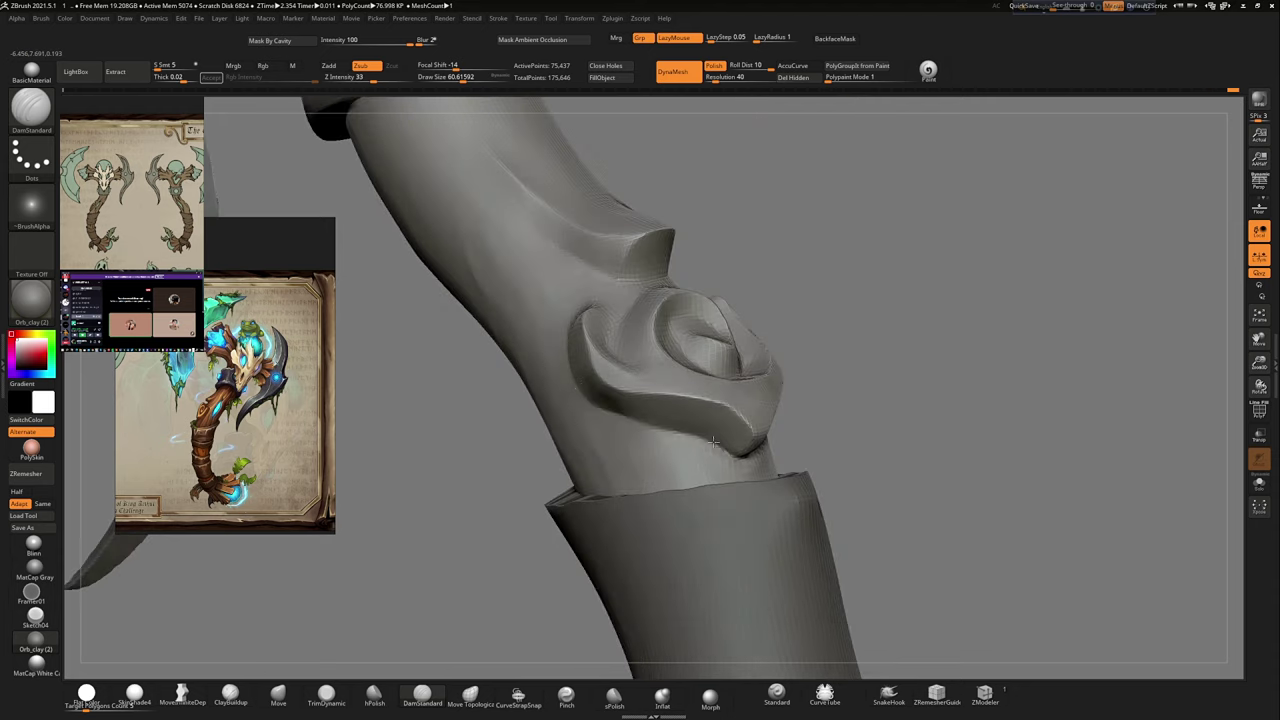
right_click_drag(631, 371, 634, 348)
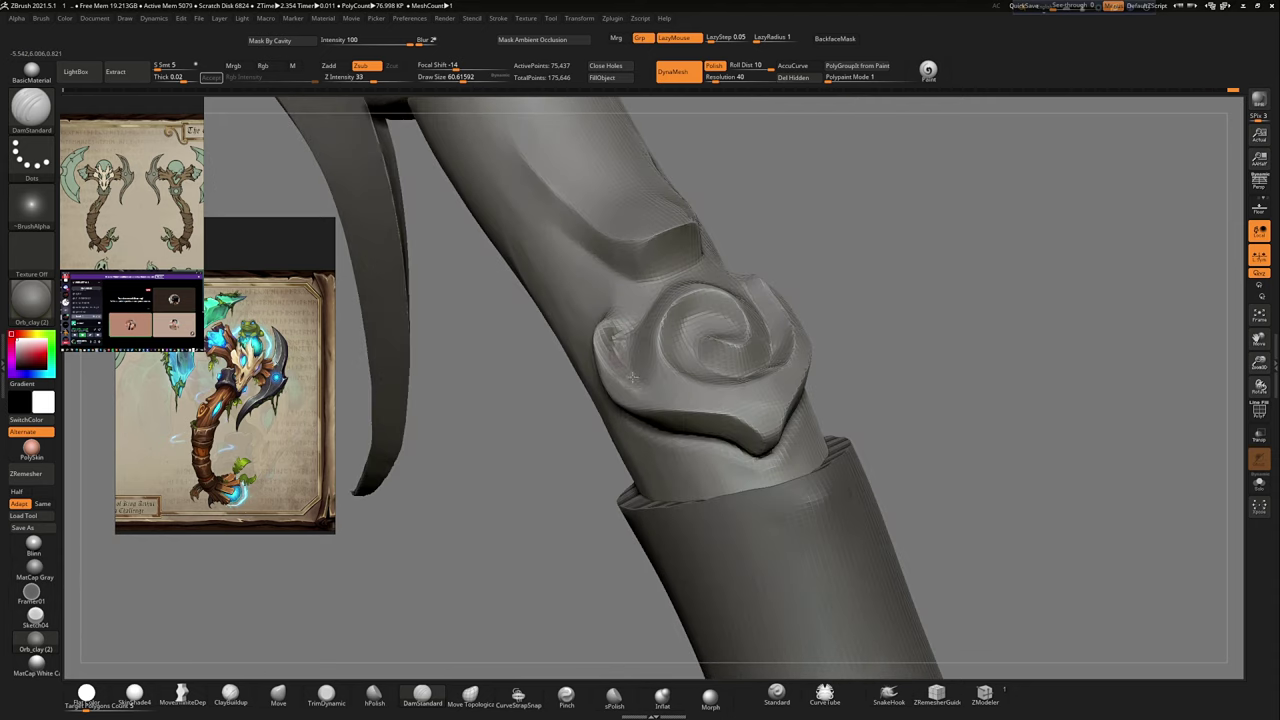
mouse_move(702, 283)
right_mouse_down()
mouse_move(730, 345)
mouse_move(803, 264)
right_mouse_up()
mouse_move(822, 413)
right_mouse_down()
mouse_move(937, 290)
mouse_move(937, 349)
right_mouse_up()
left_click(762, 398, "alt")
Step: Using the Move brush with accurate curve off, raise and widen the lower sleeve's top rim
key("b")
key("m")
key("v")
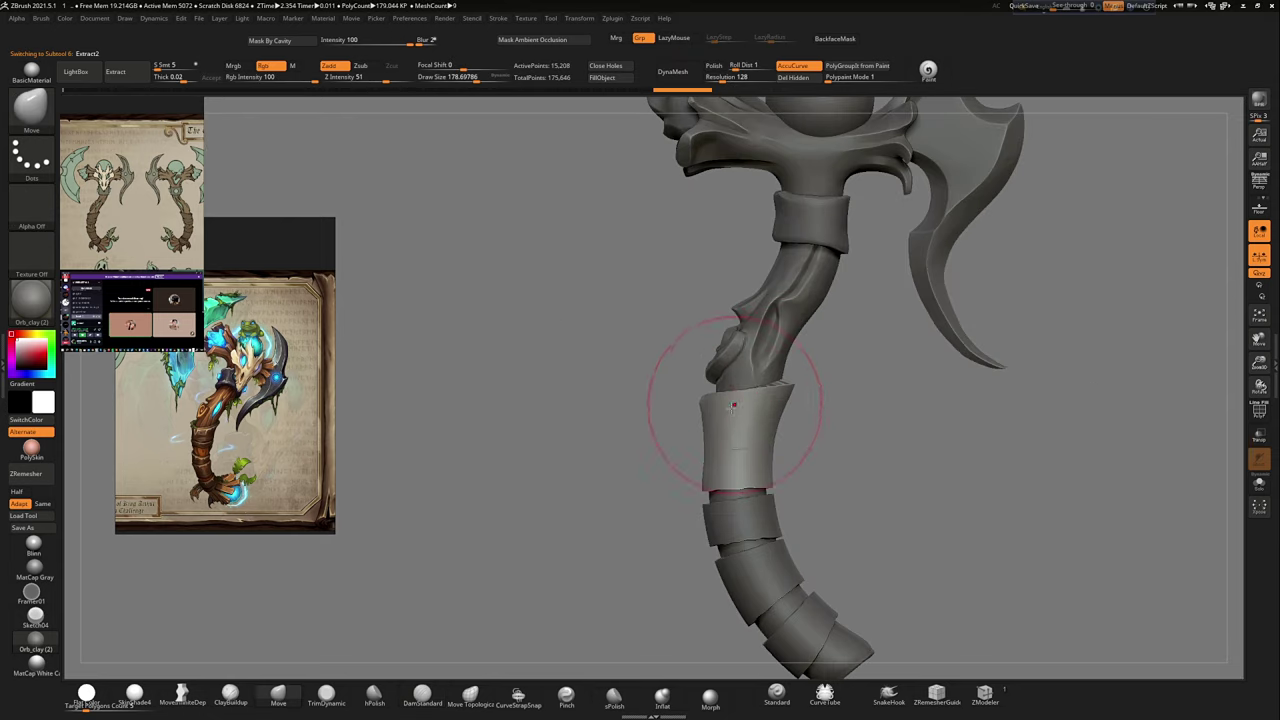
key("ctrl")
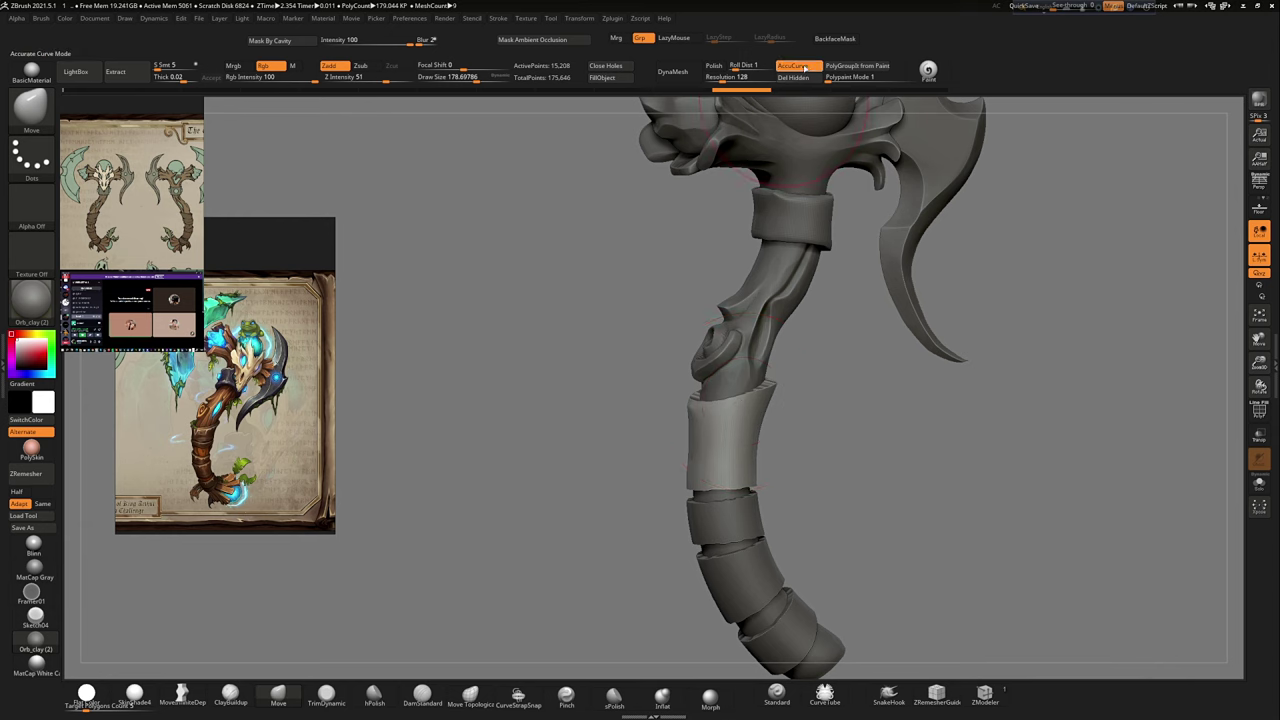
left_click(805, 67)
left_click_drag(820, 409, 748, 411)
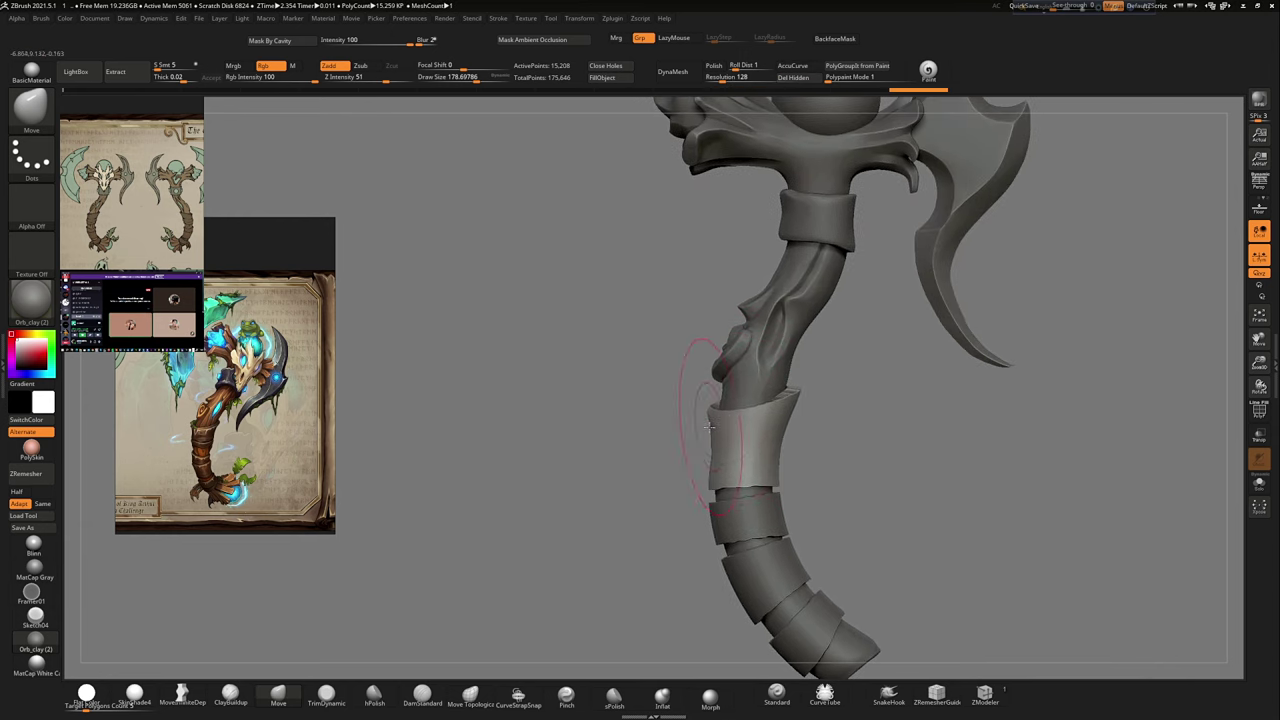
right_click_drag(709, 427, 669, 392)
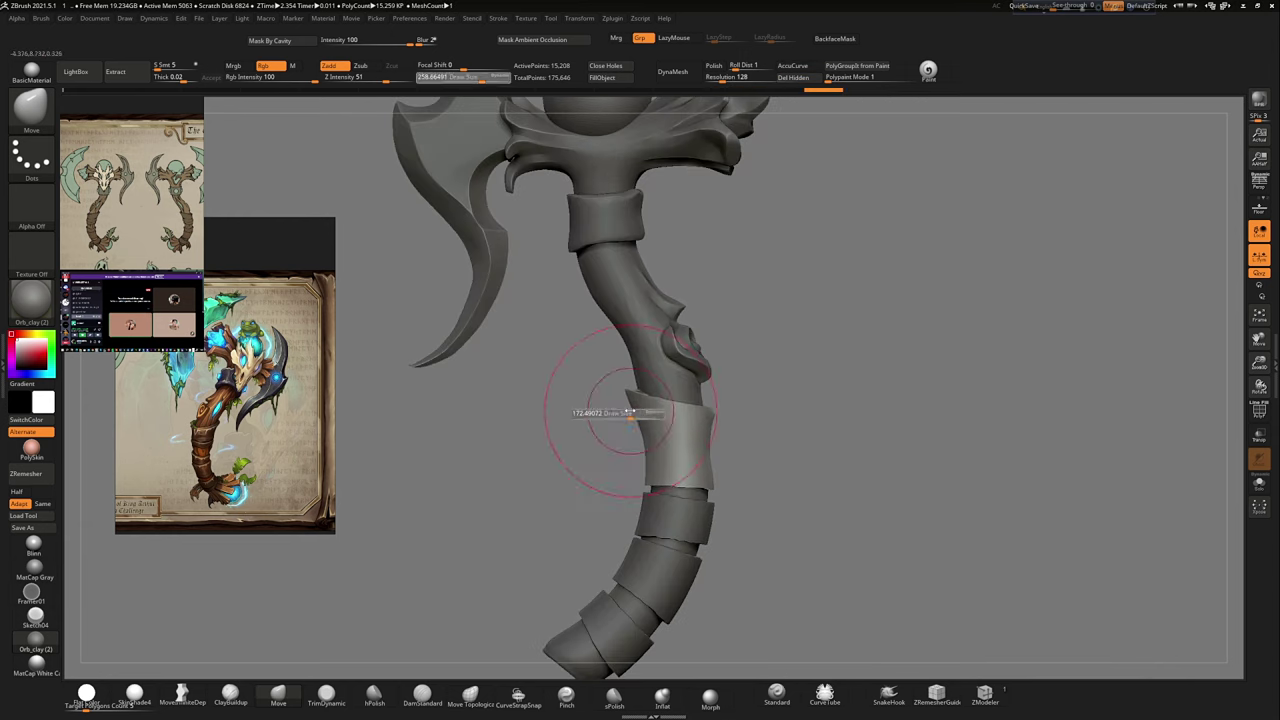
right_click_drag(652, 399, 675, 385)
left_click(690, 323, "alt")
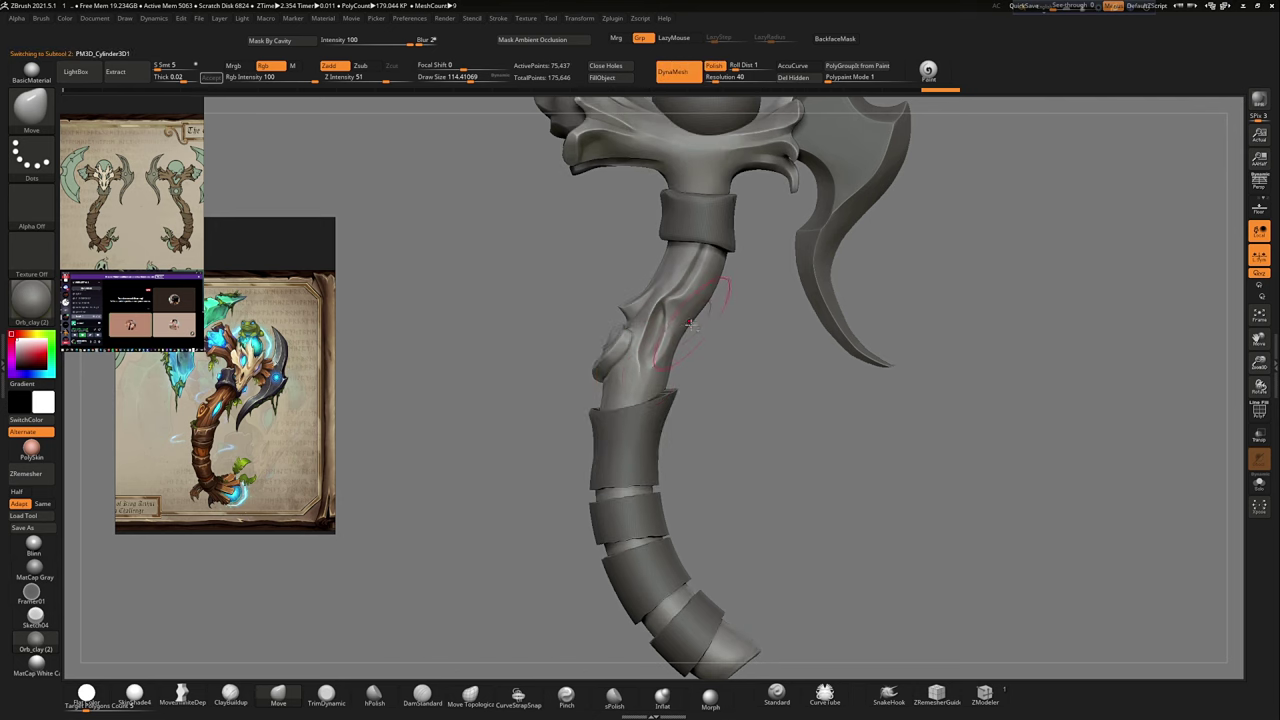
mouse_move(722, 272)
right_mouse_down()
mouse_move(714, 400)
mouse_move(766, 371)
mouse_move(688, 394)
right_mouse_up()
left_click_drag(679, 421, 566, 452)
Step: Reselect the staff body, adjust brush size, and frame the handle and head for knot carving
right_click_drag(707, 348, 811, 344)
mouse_move(648, 307)
right_mouse_down()
mouse_move(591, 309)
mouse_move(780, 411)
mouse_move(700, 380)
mouse_move(614, 371)
mouse_move(773, 378)
mouse_move(783, 371)
mouse_move(752, 291)
mouse_move(777, 357)
mouse_move(643, 280)
mouse_move(736, 392)
right_mouse_up()
left_click(614, 371, "alt")
left_click(736, 392, "alt")
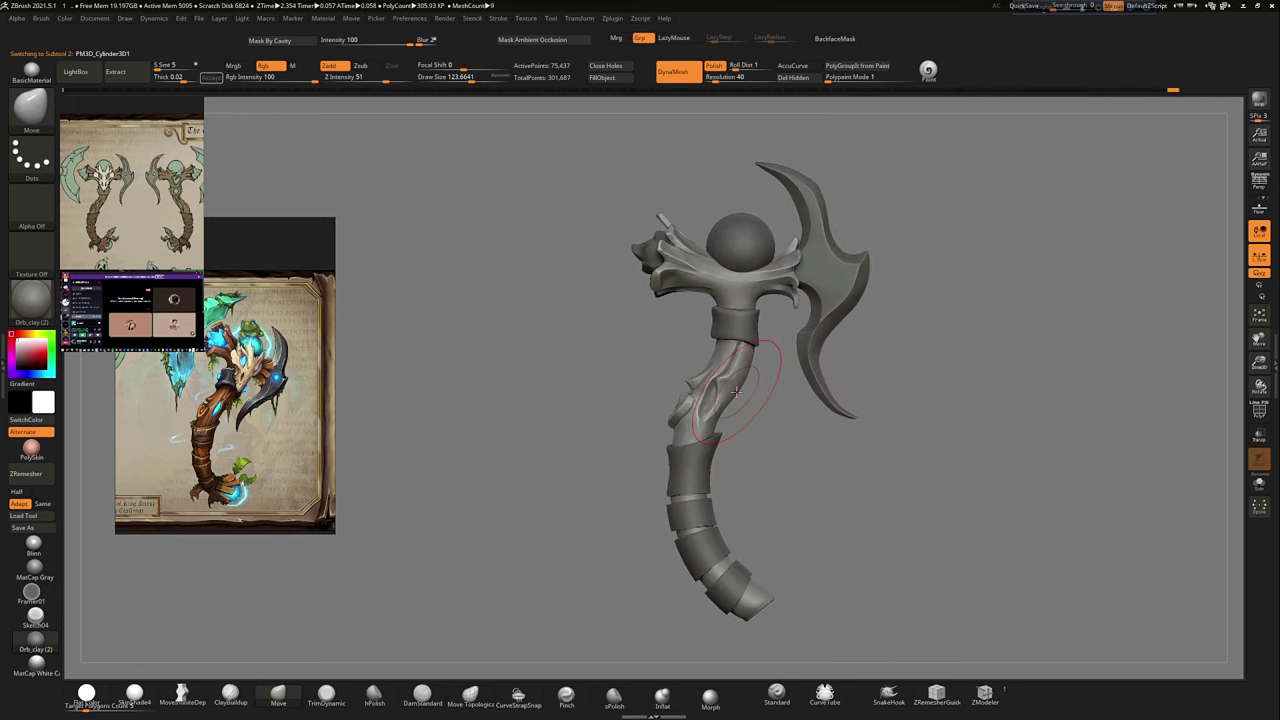
right_click_drag(644, 356, 703, 369, "ctrl")
key("s")
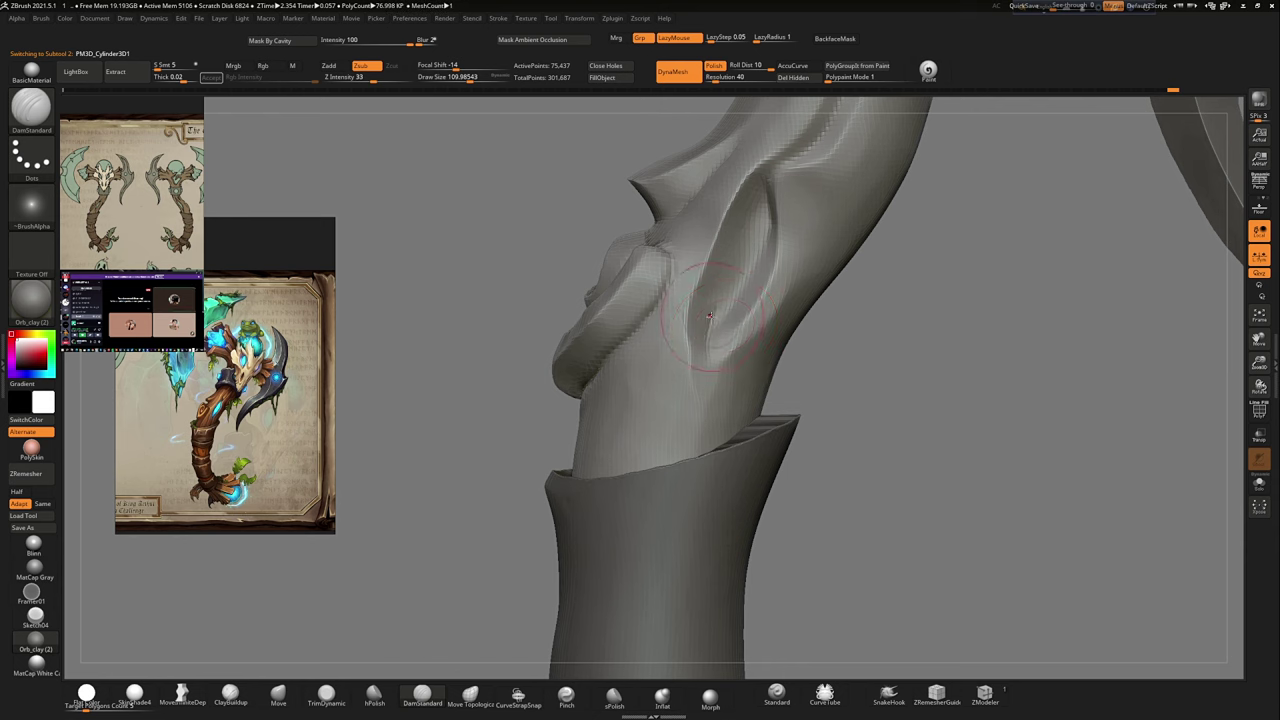
right_click_drag(679, 492, 764, 435, "ctrl")
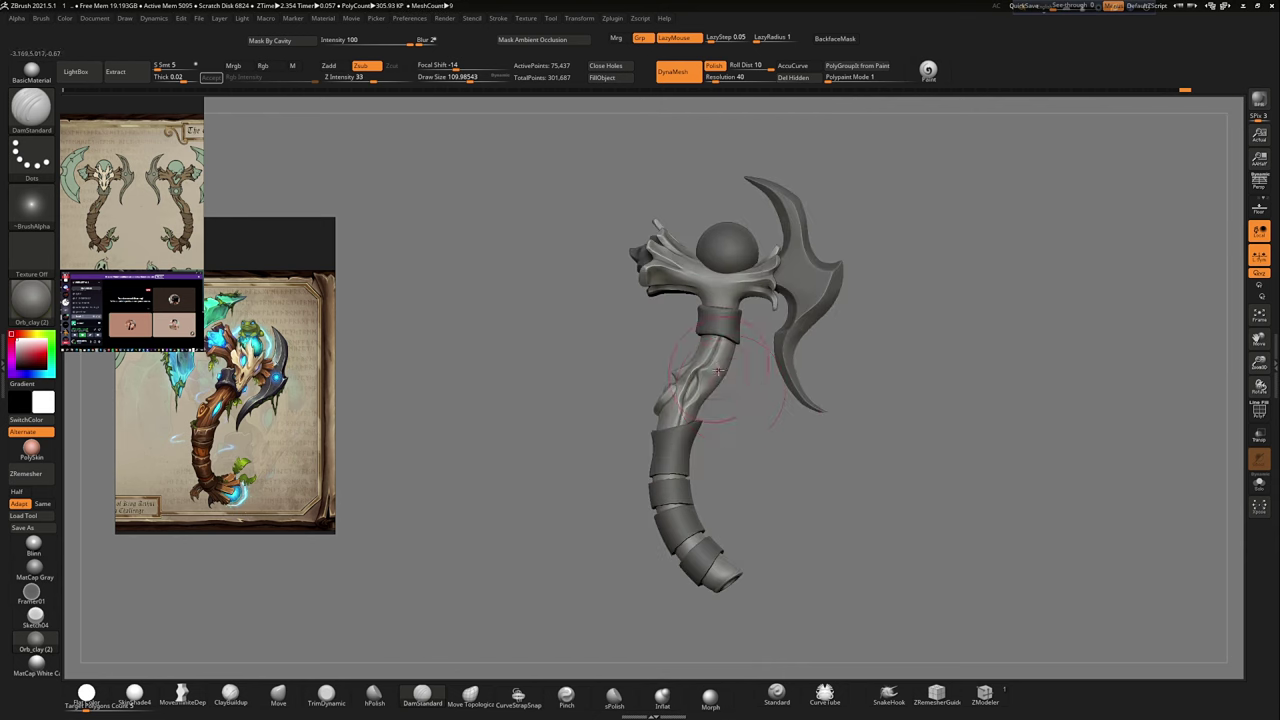
right_click_drag(760, 431, 663, 365)
key("ctrl")
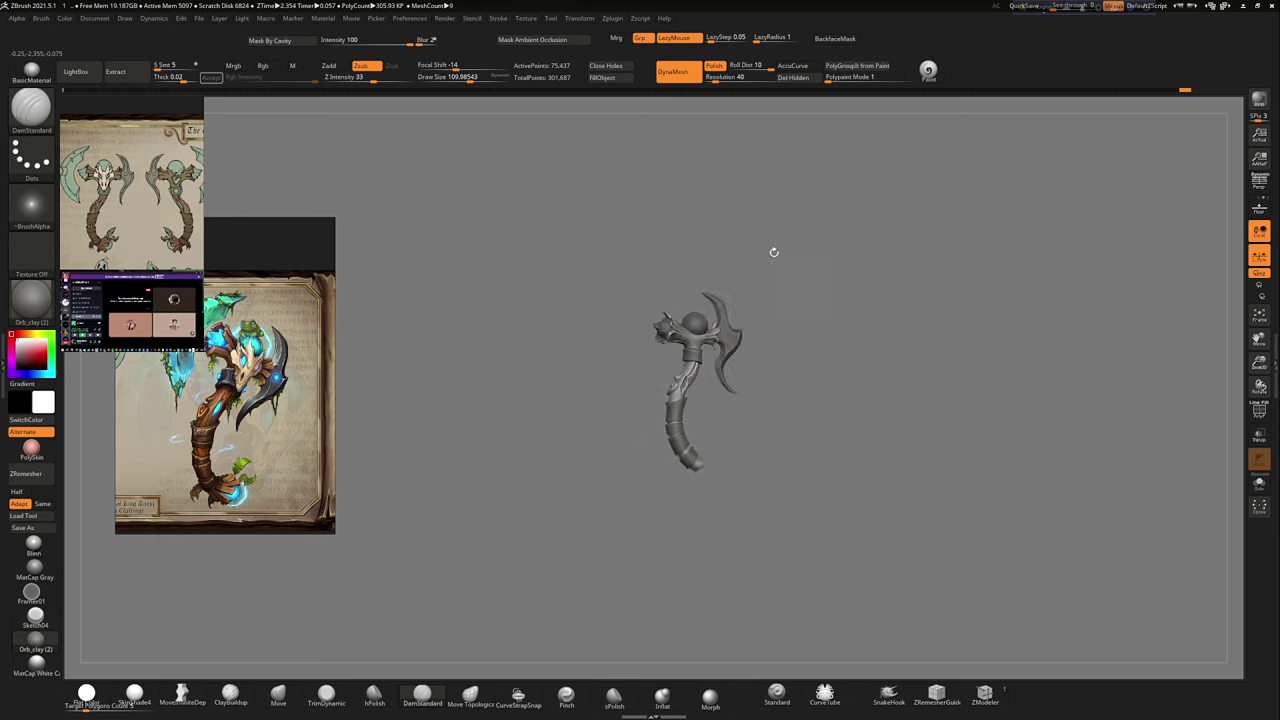
mouse_move(825, 276)
right_mouse_down("ctrl")
mouse_move(1074, 463)
mouse_move(1117, 466)
mouse_move(1149, 497)
mouse_move(1108, 456)
mouse_move(1097, 480)
mouse_move(700, 457)
mouse_move(730, 486)
mouse_move(700, 470)
mouse_move(855, 399)
mouse_move(872, 366)
right_mouse_up("ctrl")
Step: Select the lower handle band (Extract5) and slide it down the shaft with Transpose
key("f")
scroll(158, 427, "up", 3)
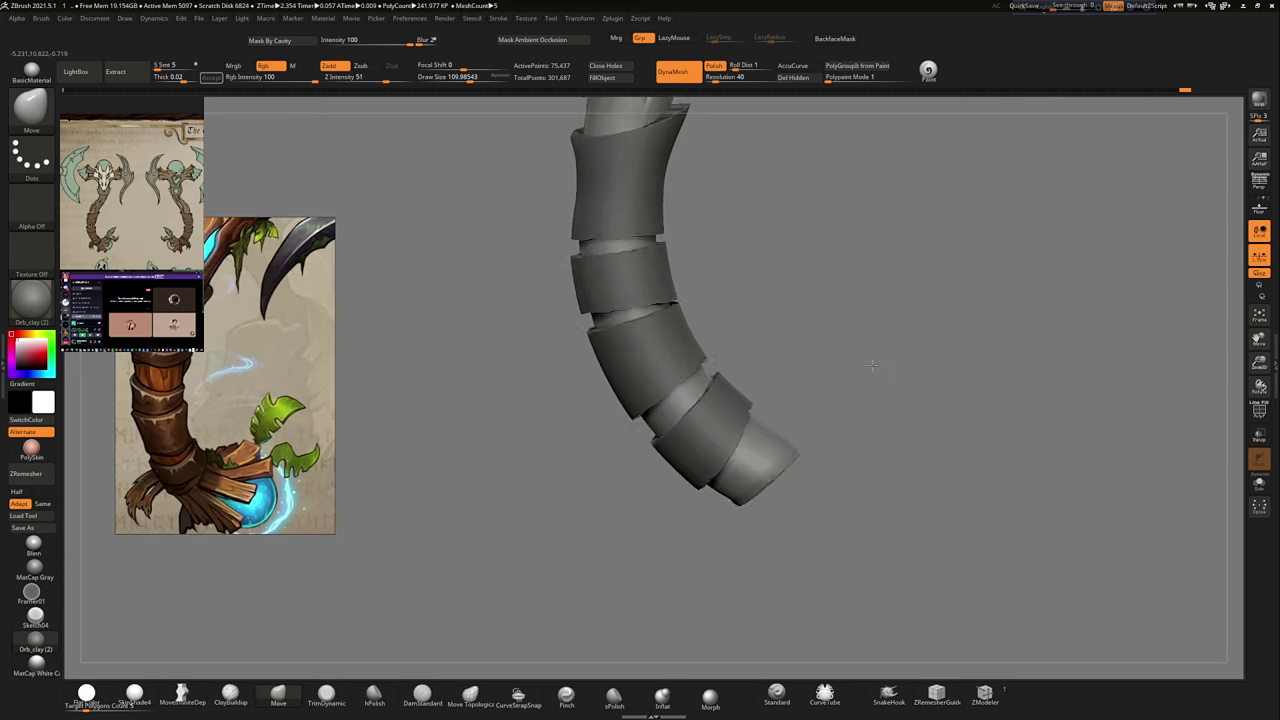
left_click(735, 428, "alt")
key("f")
right_click_drag(750, 425, 800, 393)
left_click_drag(740, 340, 740, 375)
key("space")
key("q")
Step: Lasso-mask the butt end of the handle and reduce the brush size
mouse_move(802, 378)
right_mouse_down()
mouse_move(836, 553)
mouse_move(929, 380)
mouse_move(899, 491)
mouse_move(944, 523)
mouse_move(847, 490)
mouse_move(914, 440)
mouse_move(857, 457)
mouse_move(913, 445)
right_mouse_up()
right_click_drag(858, 517, 908, 527, "ctrl")
left_click(704, 400, "ctrl+shift")
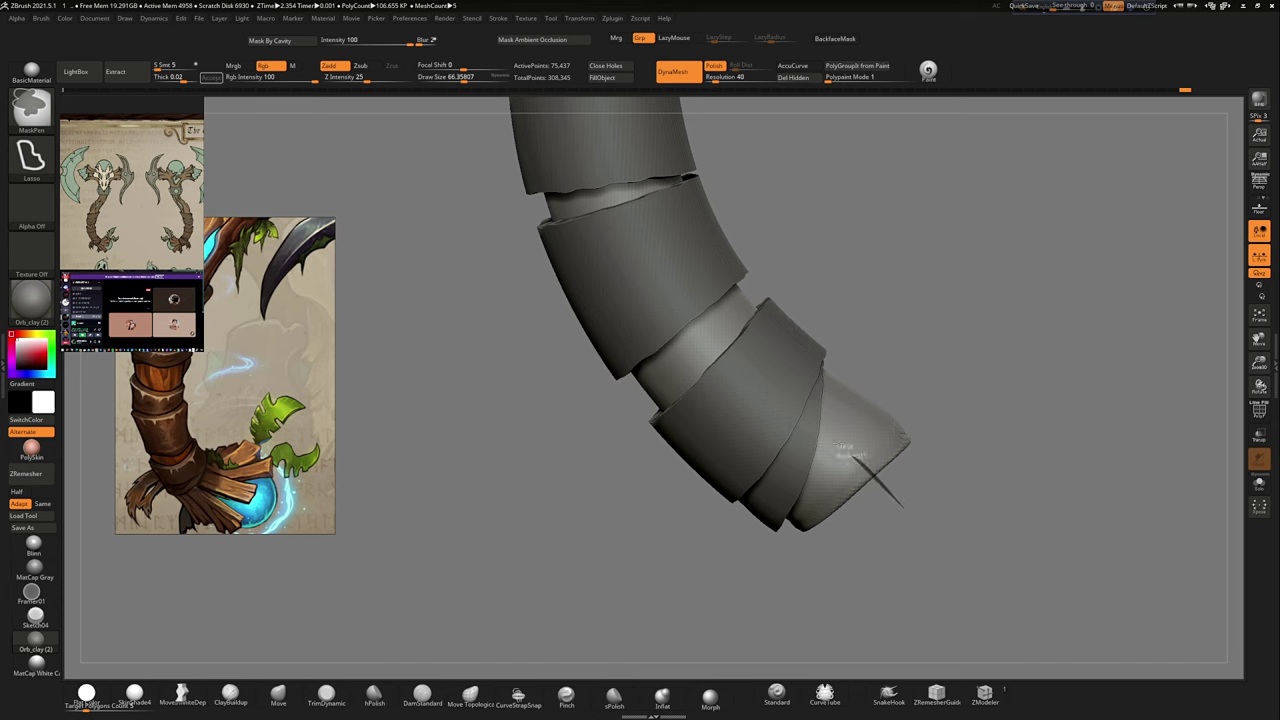
key("s")
mouse_move(970, 457)
left_mouse_down()
mouse_move(935, 519)
mouse_move(920, 457)
mouse_move(966, 514)
mouse_move(866, 476)
mouse_move(922, 470)
mouse_move(885, 492)
mouse_move(896, 497)
left_mouse_up()
key("s")
key("s")
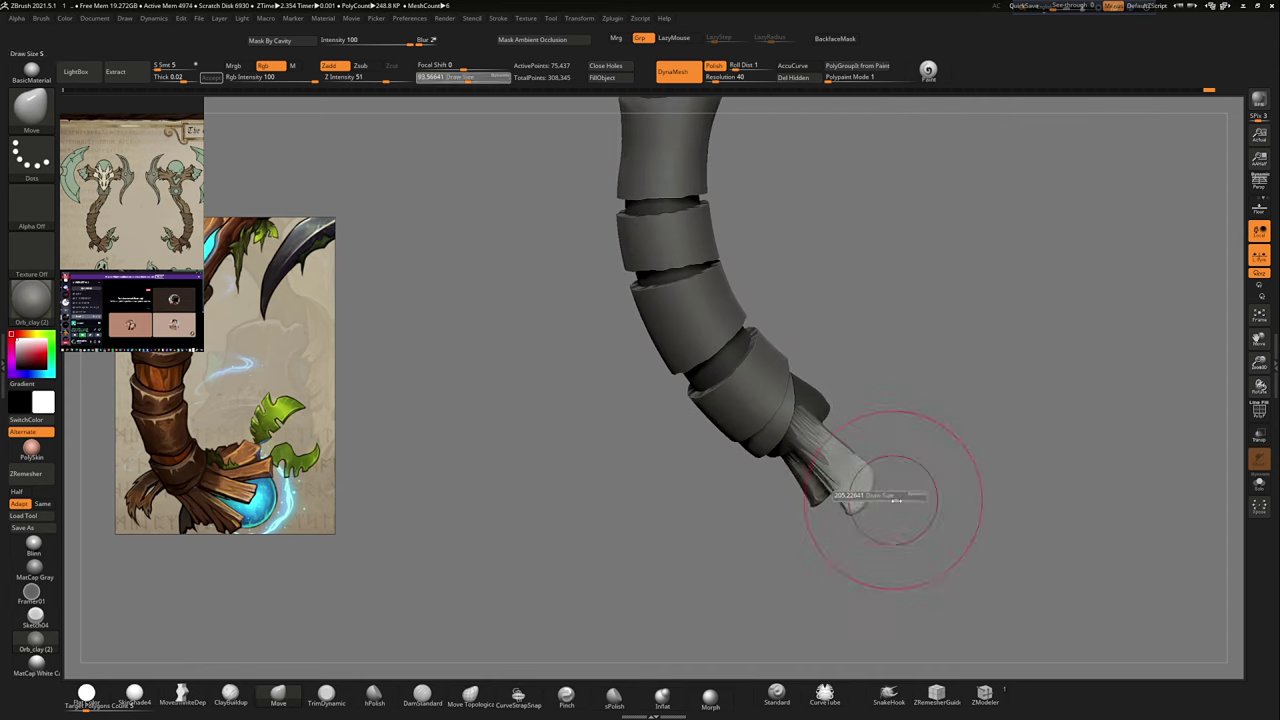
mouse_move(910, 420)
left_mouse_down()
mouse_move(914, 409)
mouse_move(933, 427)
mouse_move(980, 351)
mouse_move(960, 420)
mouse_move(968, 452)
mouse_move(930, 440)
mouse_move(948, 432)
mouse_move(914, 500)
mouse_move(974, 397)
mouse_move(847, 430)
mouse_move(951, 463)
mouse_move(960, 426)
mouse_move(791, 425)
mouse_move(779, 437)
left_mouse_up()
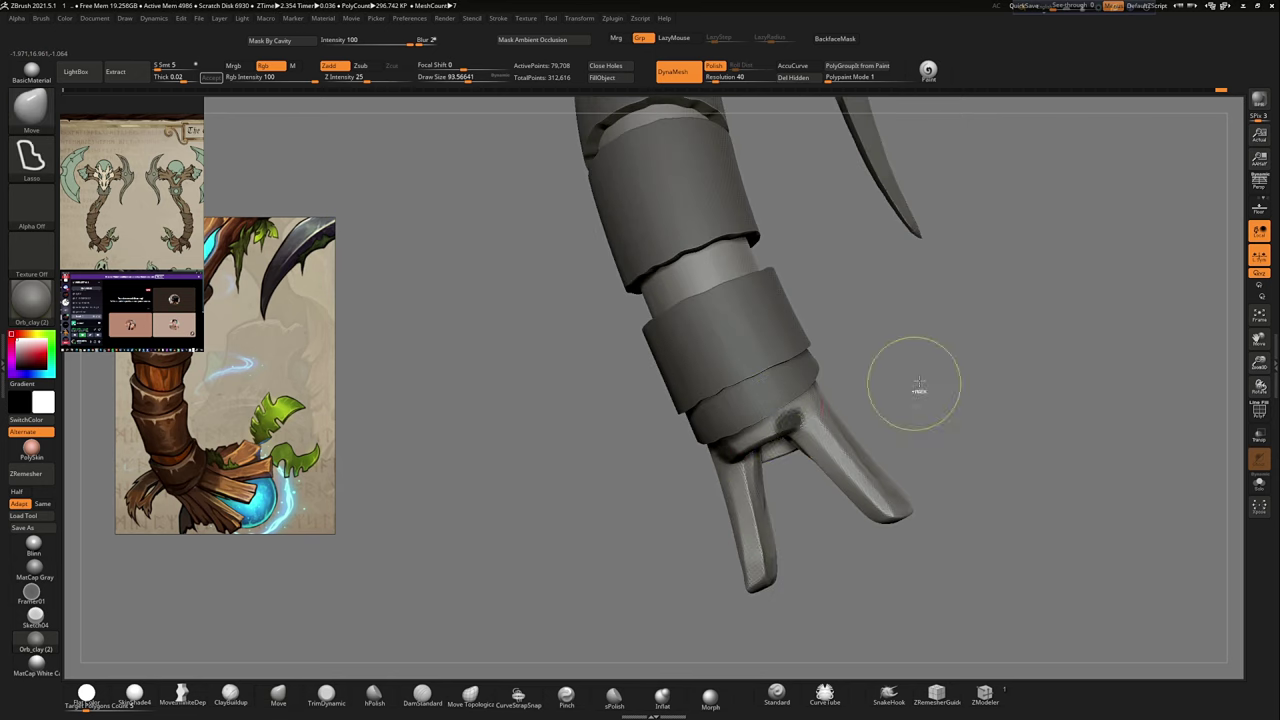
Step: Pull out and inflate the flared, claw-like prongs at the butt end, then select the handle sleeves
left_click_drag(918, 385, 851, 444)
mouse_move(841, 524)
left_mouse_down()
mouse_move(860, 500)
mouse_move(822, 533)
mouse_move(960, 351)
mouse_move(971, 429)
mouse_move(988, 414)
mouse_move(914, 393)
mouse_move(983, 394)
mouse_move(986, 371)
mouse_move(831, 484)
mouse_move(977, 380)
mouse_move(940, 386)
mouse_move(866, 505)
mouse_move(682, 615)
left_mouse_up()
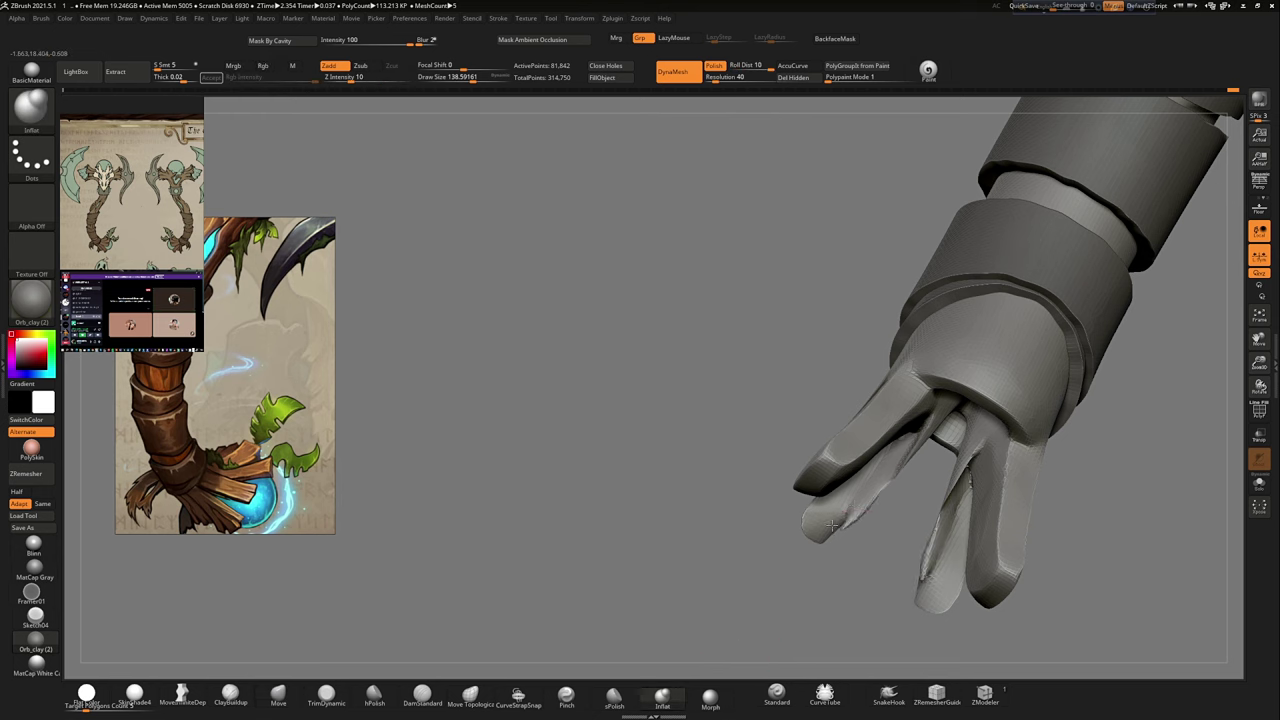
left_click_drag(831, 524, 849, 531)
left_click_drag(905, 456, 891, 484)
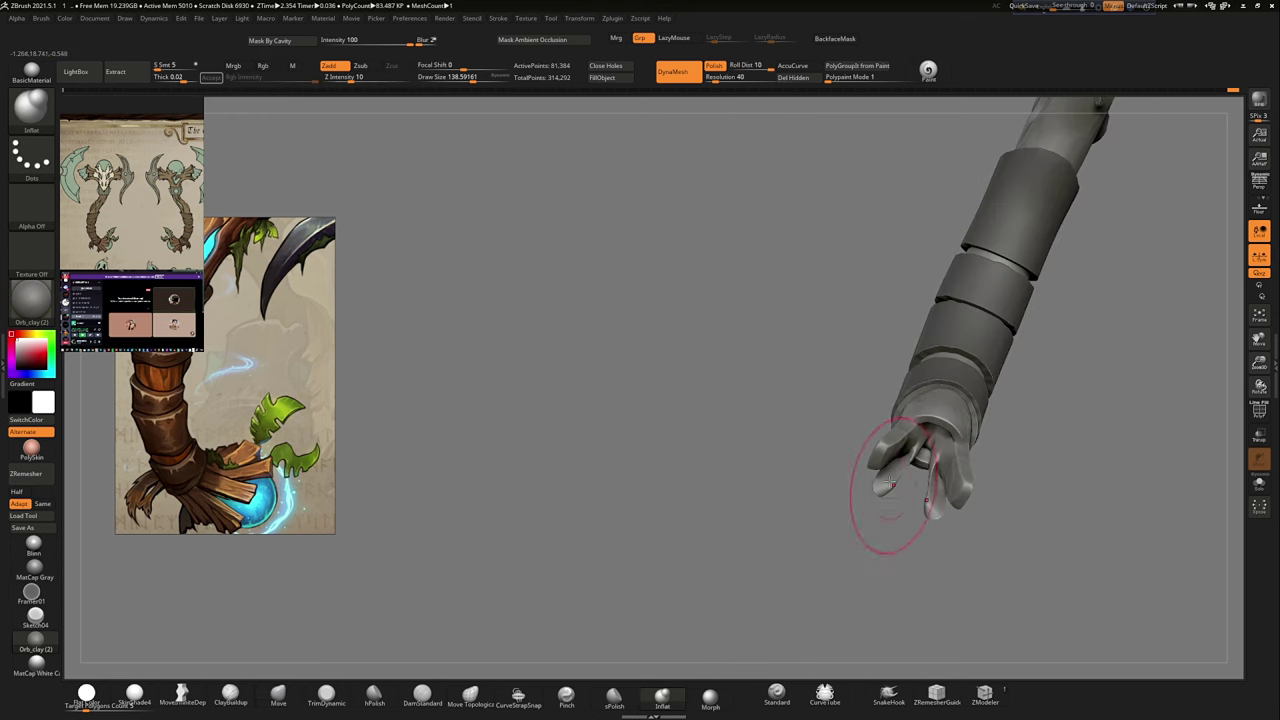
mouse_move(898, 573)
left_mouse_down()
mouse_move(859, 461)
mouse_move(911, 446)
mouse_move(818, 530)
mouse_move(952, 408)
mouse_move(881, 537)
mouse_move(791, 443)
mouse_move(791, 520)
mouse_move(748, 497)
left_mouse_up()
key("f")
mouse_move(780, 550)
left_mouse_down()
mouse_move(678, 562)
mouse_move(686, 586)
mouse_move(857, 449)
mouse_move(807, 471)
mouse_move(749, 537)
left_mouse_up()
mouse_move(835, 494)
left_mouse_down()
mouse_move(800, 514)
mouse_move(812, 513)
left_mouse_up()
mouse_move(811, 438)
left_mouse_down()
mouse_move(766, 509)
mouse_move(814, 449)
mouse_move(831, 543)
mouse_move(733, 425)
left_mouse_up()
left_click(733, 425, "alt")
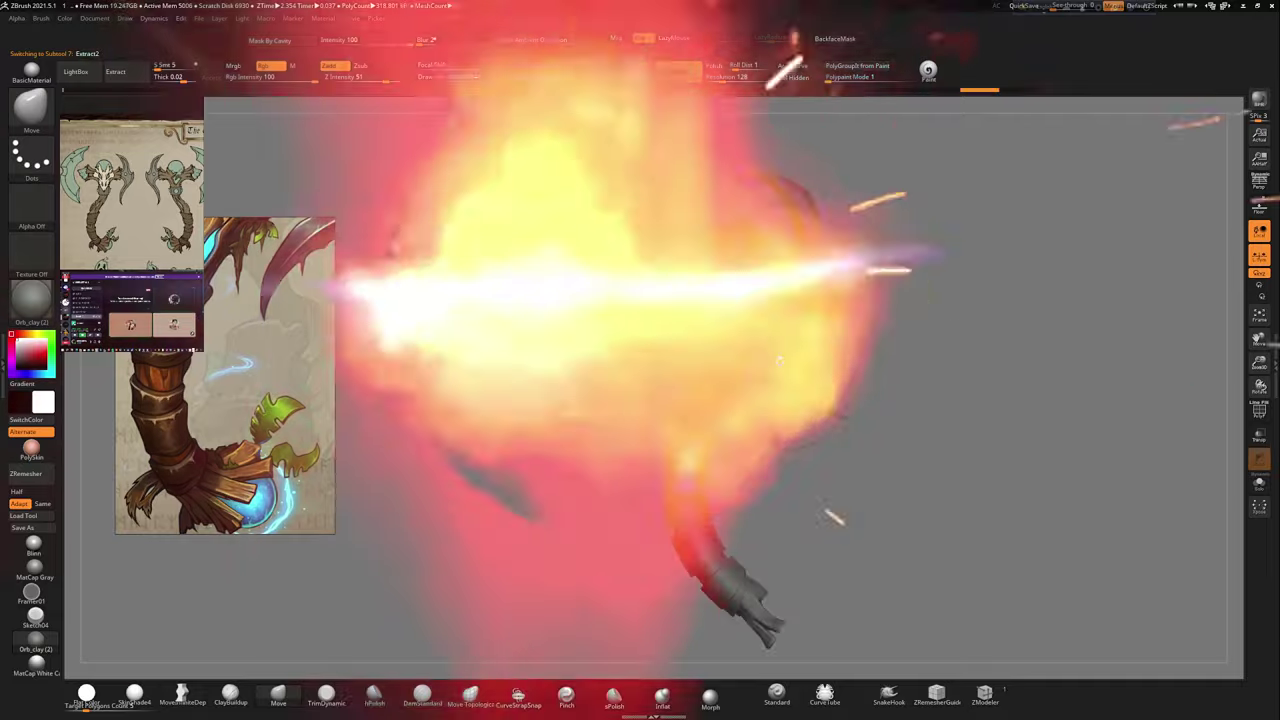